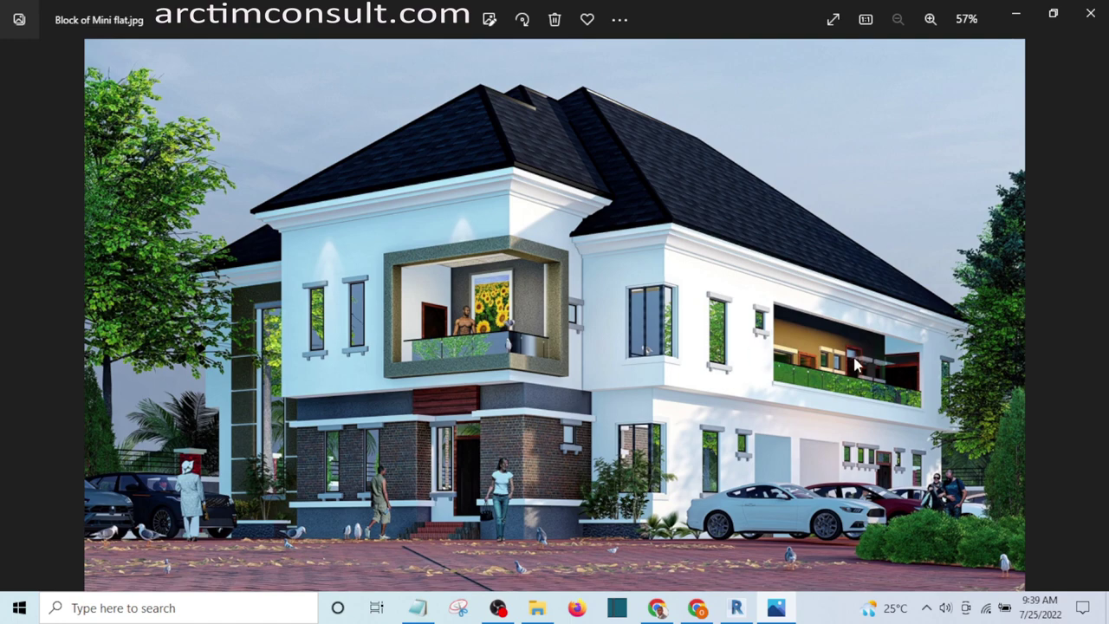
Step: Switch to Revit and examine the front and side of the two-storey house model in the 3D view
click(736, 608)
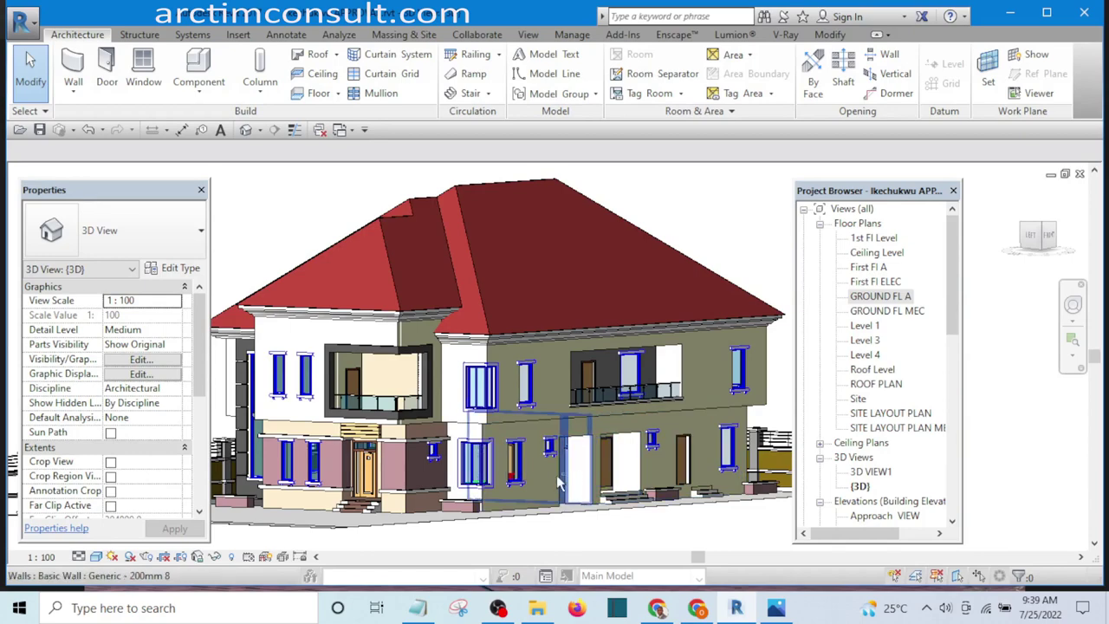
shift+middle_drag(558, 483, 659, 472)
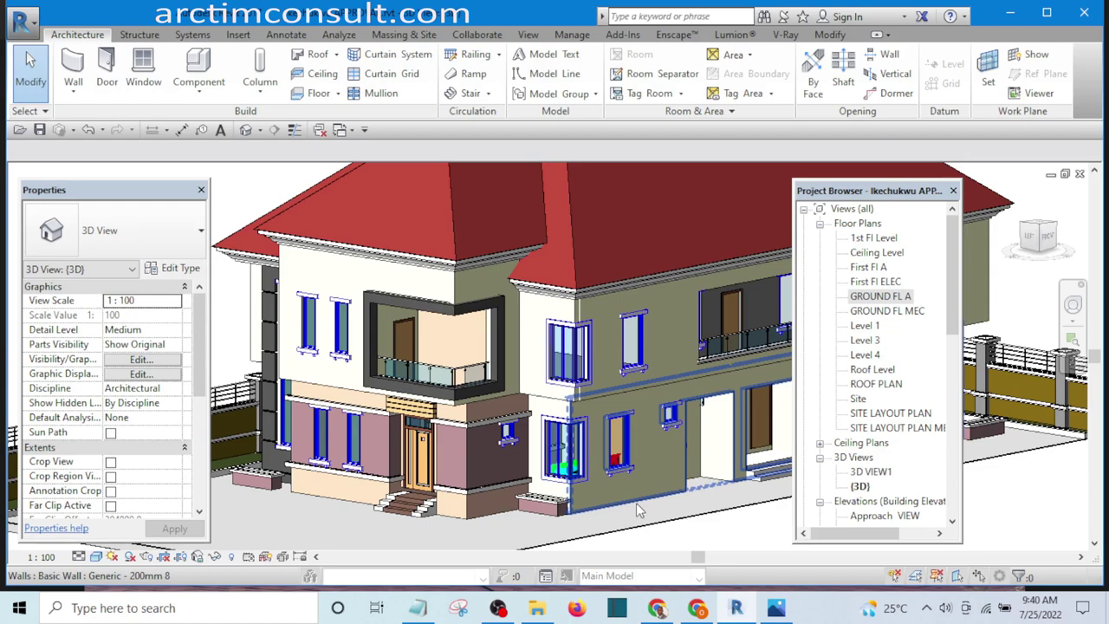
shift+middle_drag(635, 507, 636, 483)
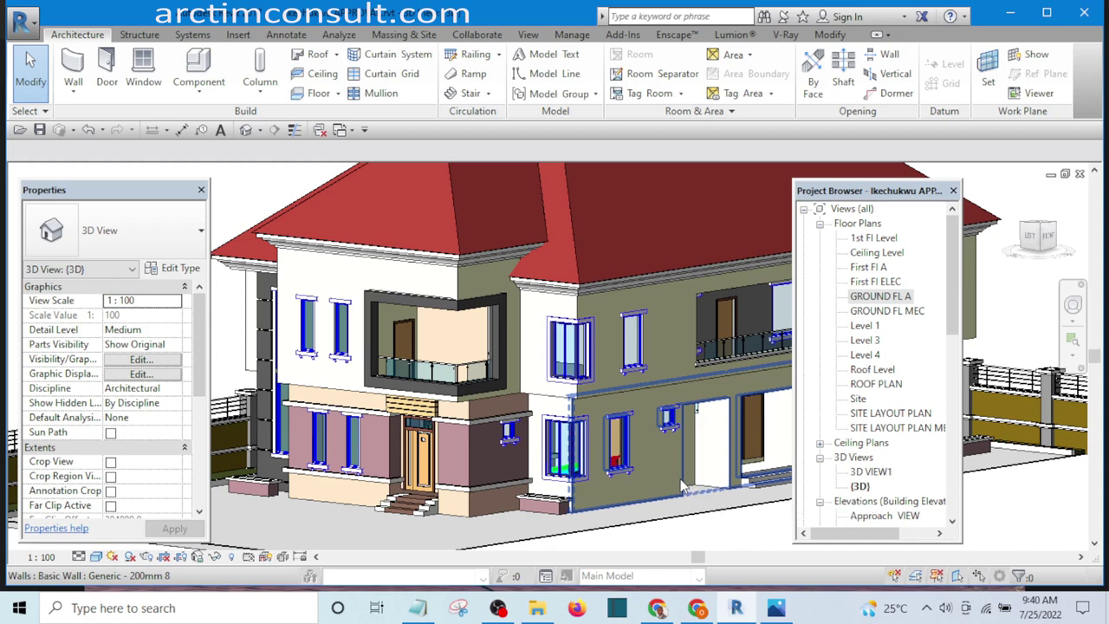
scroll(614, 458, up, 3)
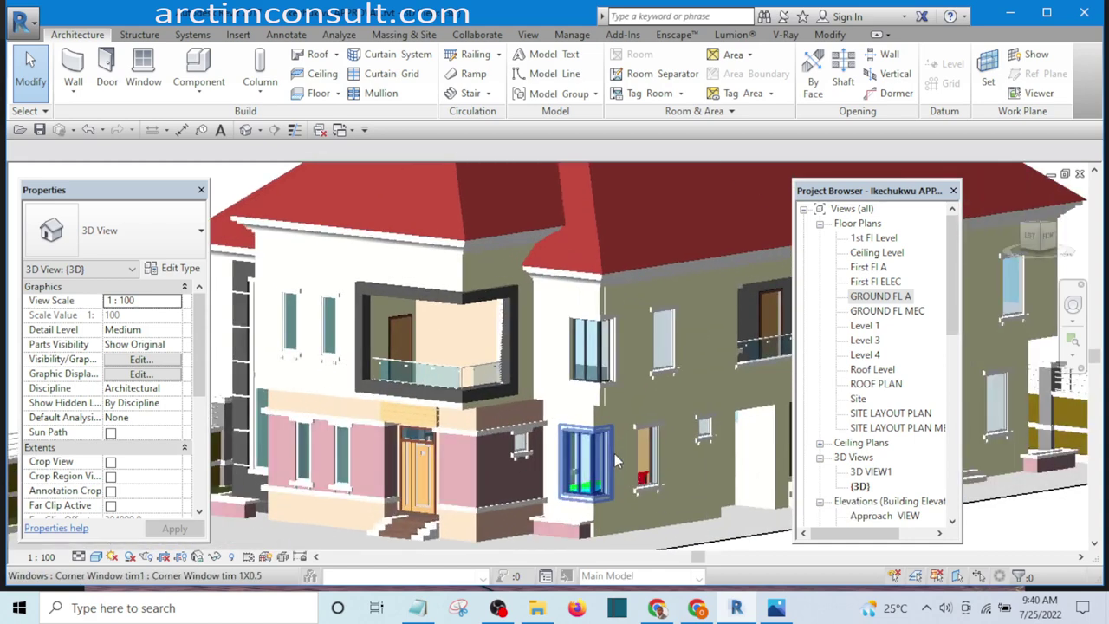
scroll(614, 453, down, 3)
scroll(688, 468, up, 2)
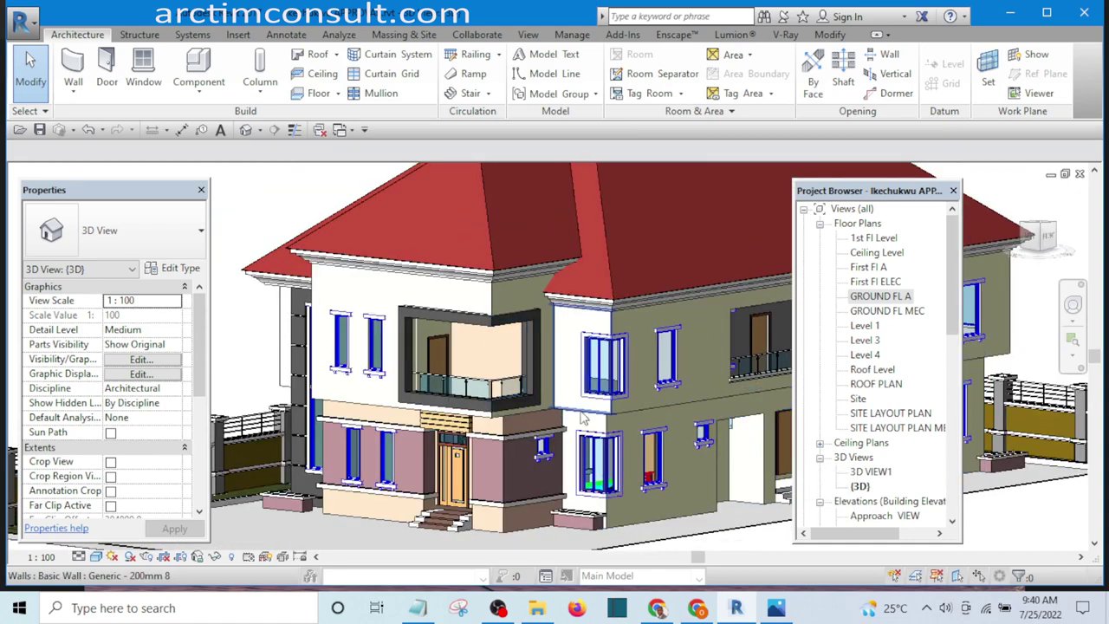
middle_drag(293, 199, 504, 288)
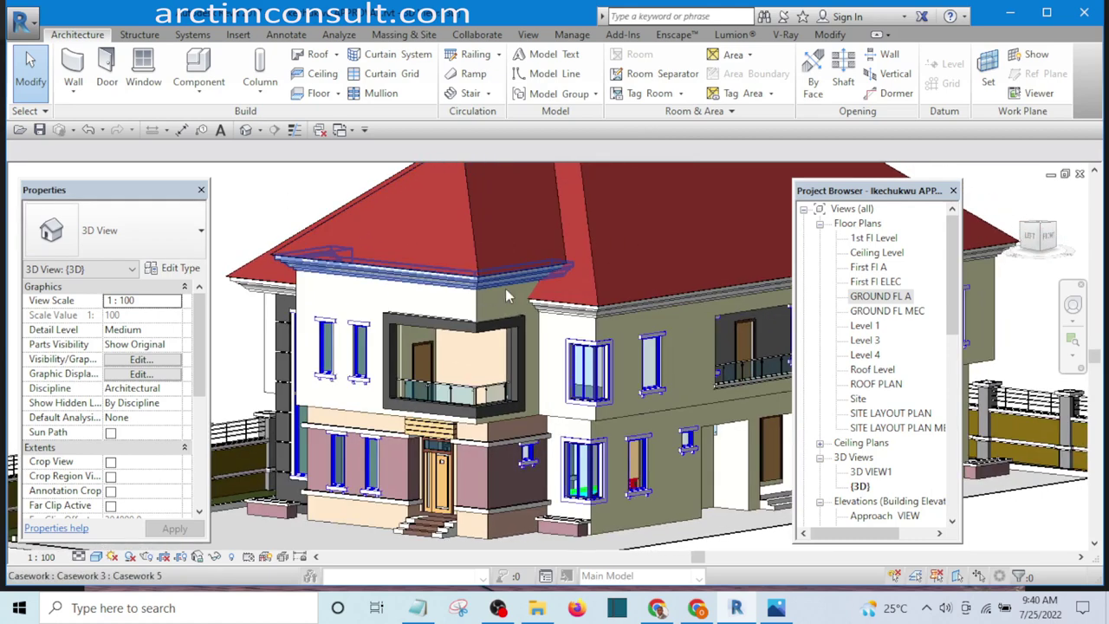
Step: Save the current house project and start a new project
click(23, 21)
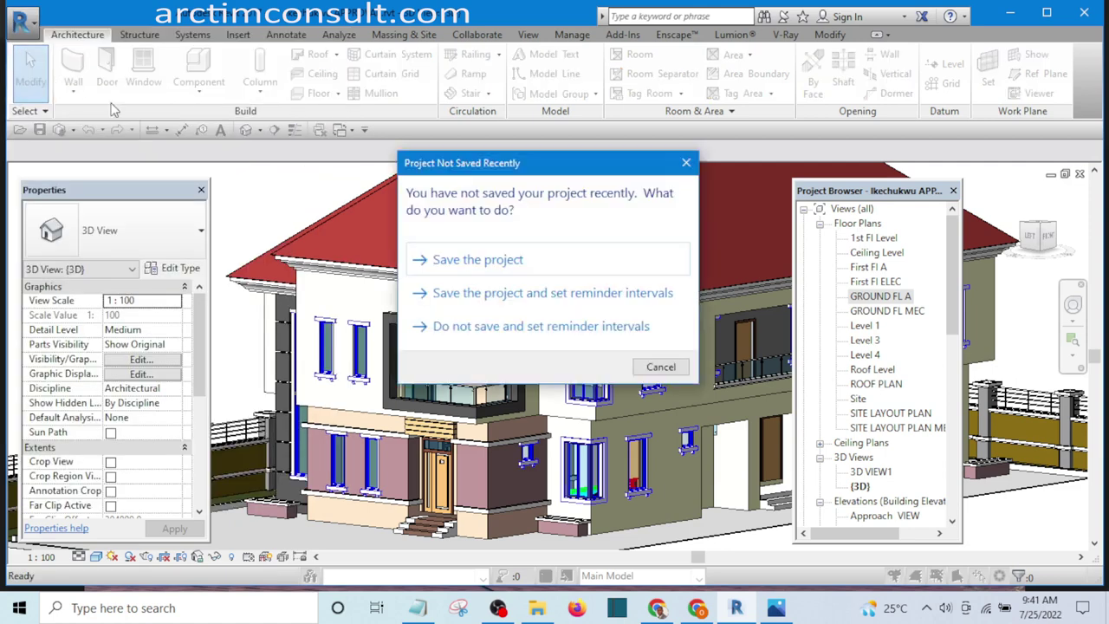
click(492, 260)
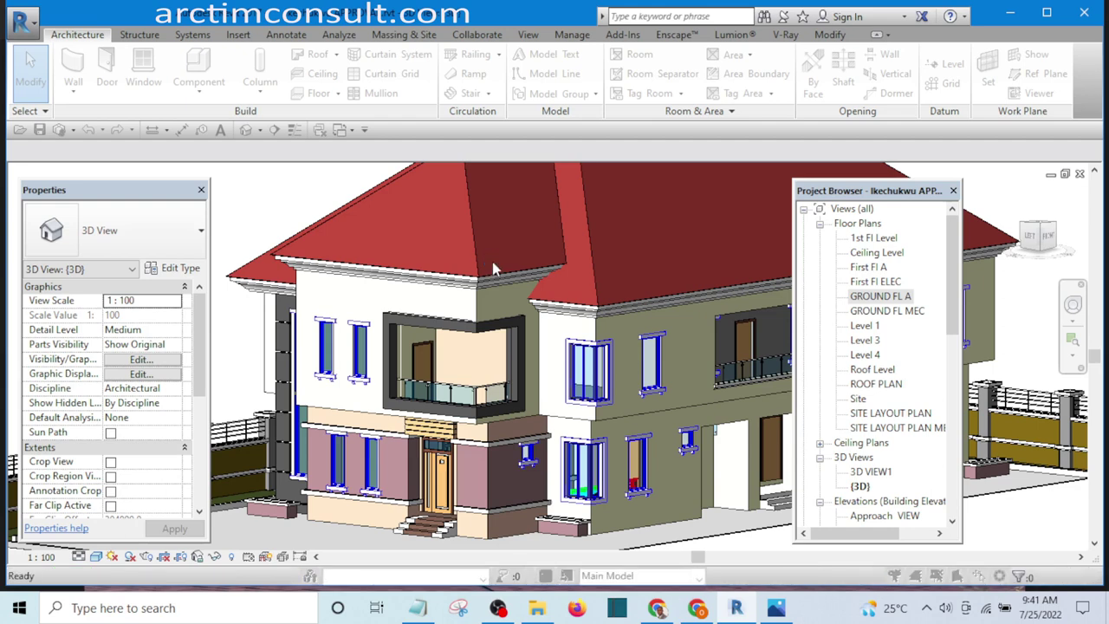
key(ctrl+n)
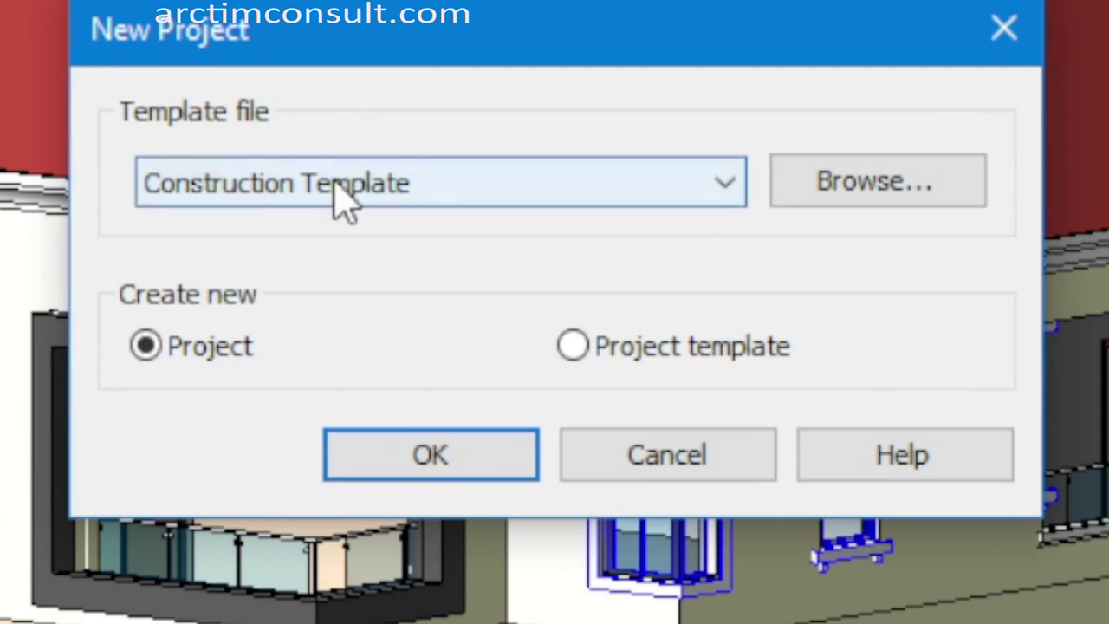
Step: Browse for a template for the new project and open the US Metric folder inside Templates
click(881, 196)
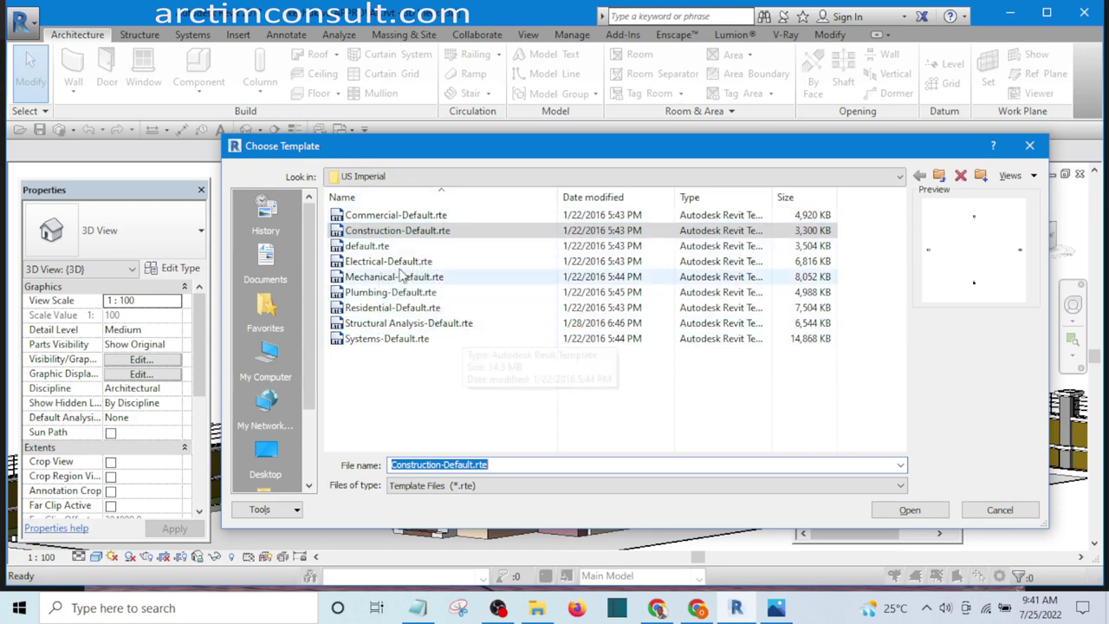
click(414, 386)
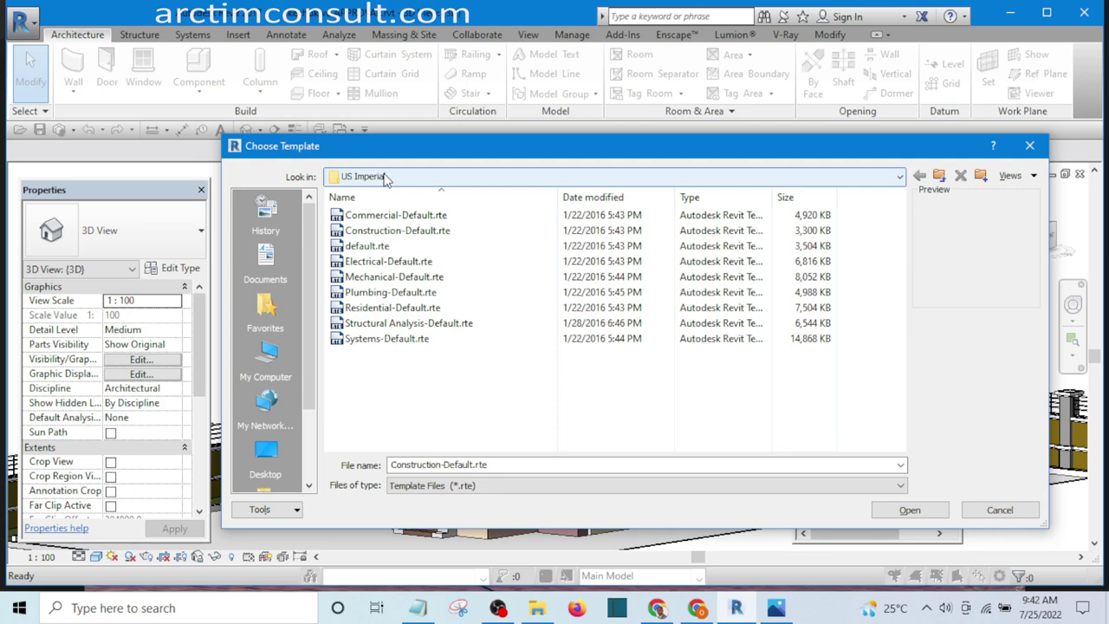
click(407, 176)
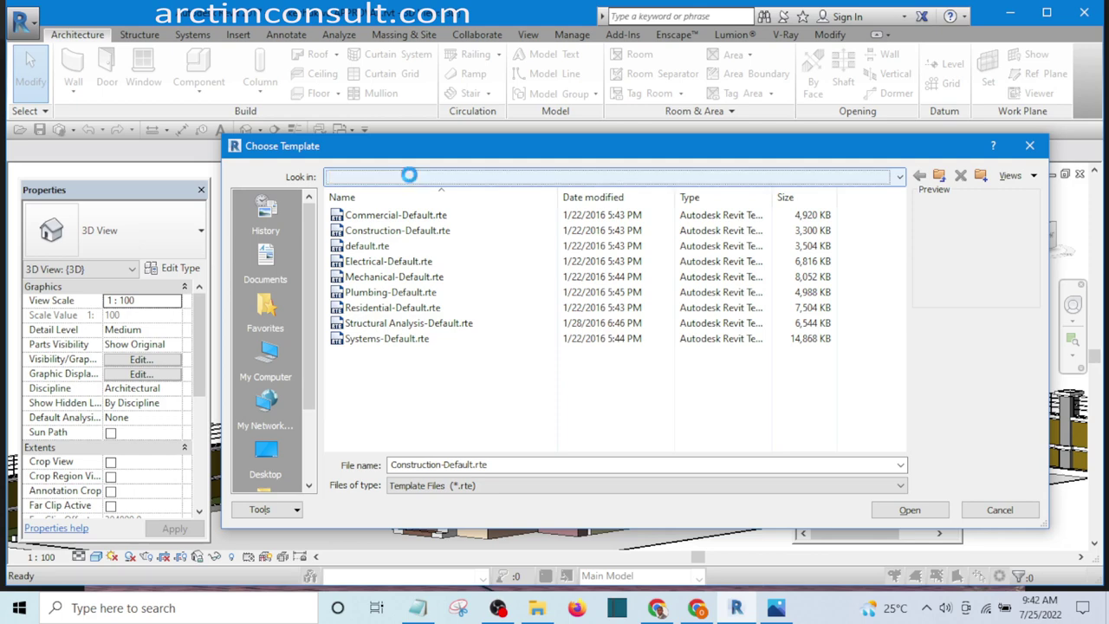
click(413, 180)
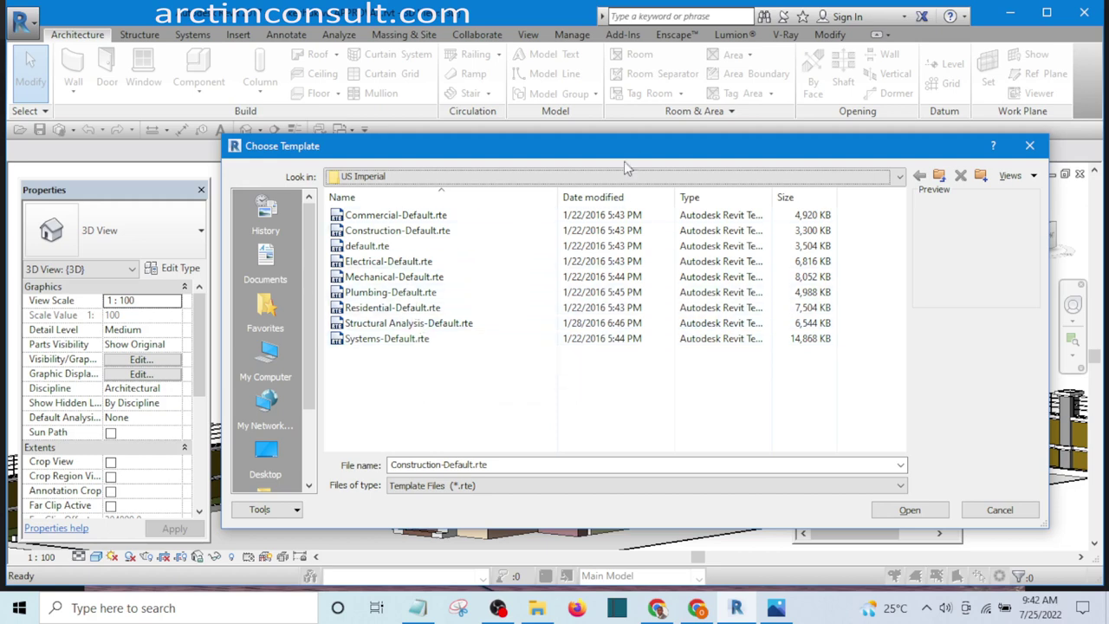
drag(617, 152, 580, 140)
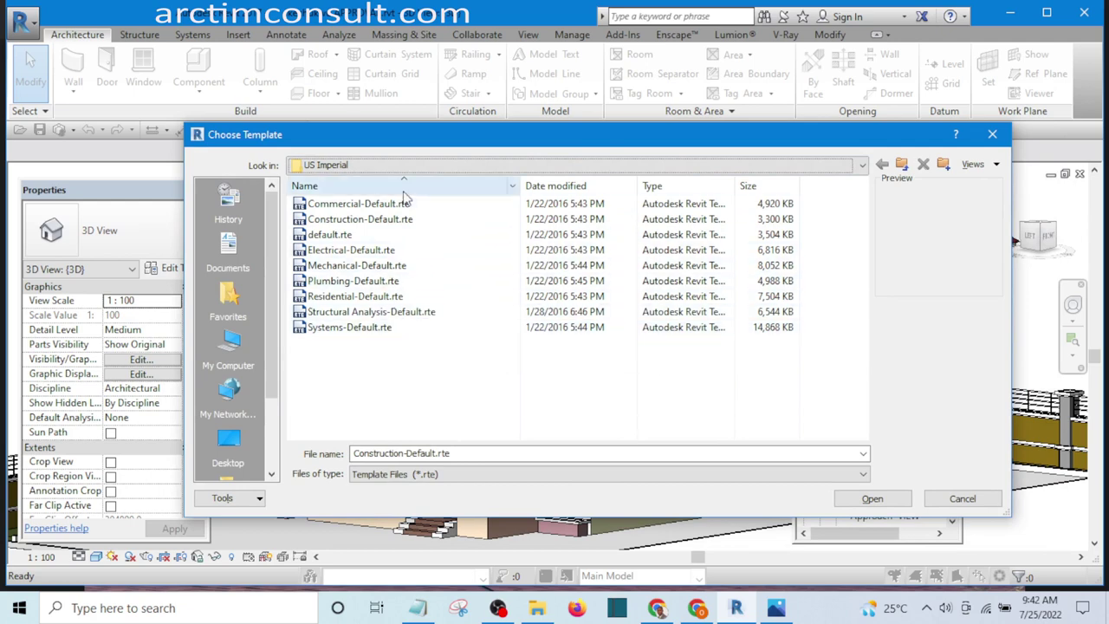
drag(407, 141, 425, 147)
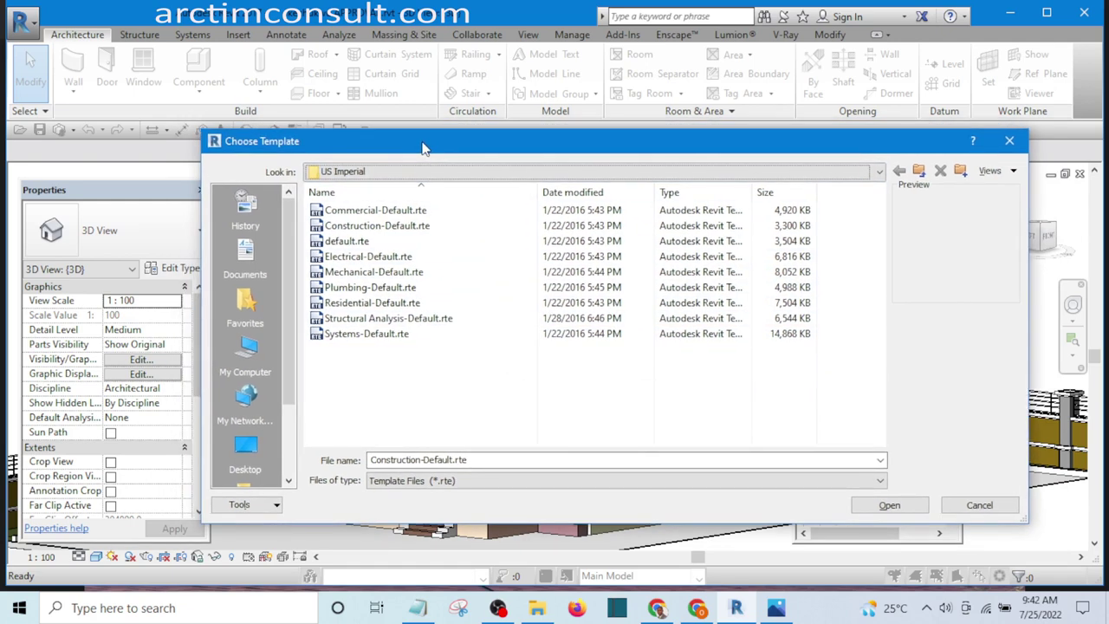
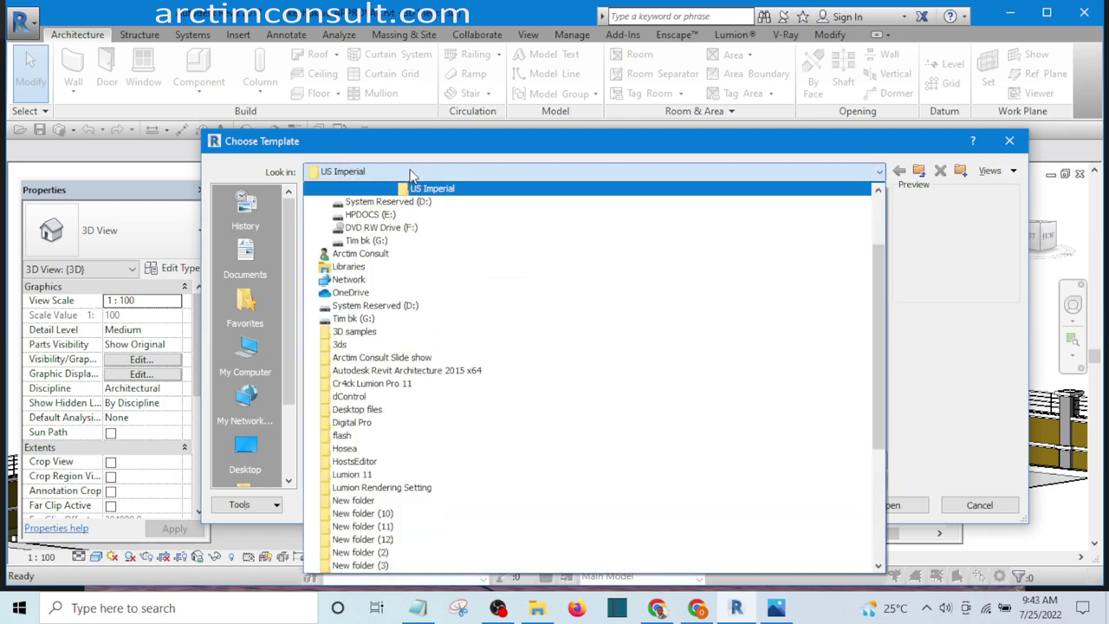
scroll(880, 313, up, 1)
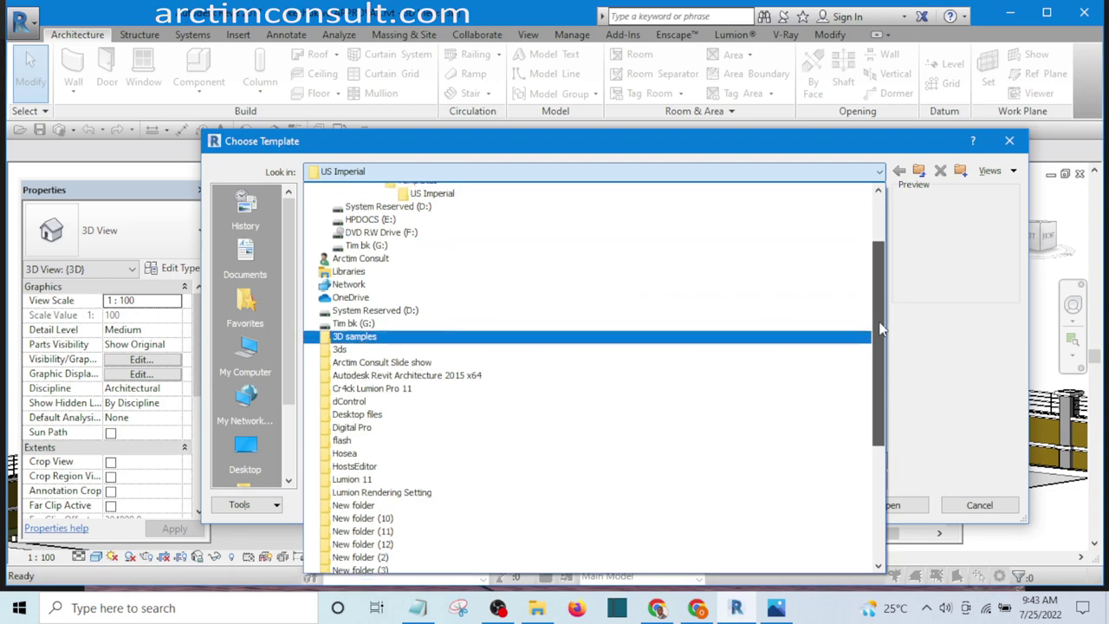
scroll(881, 314, up, 1)
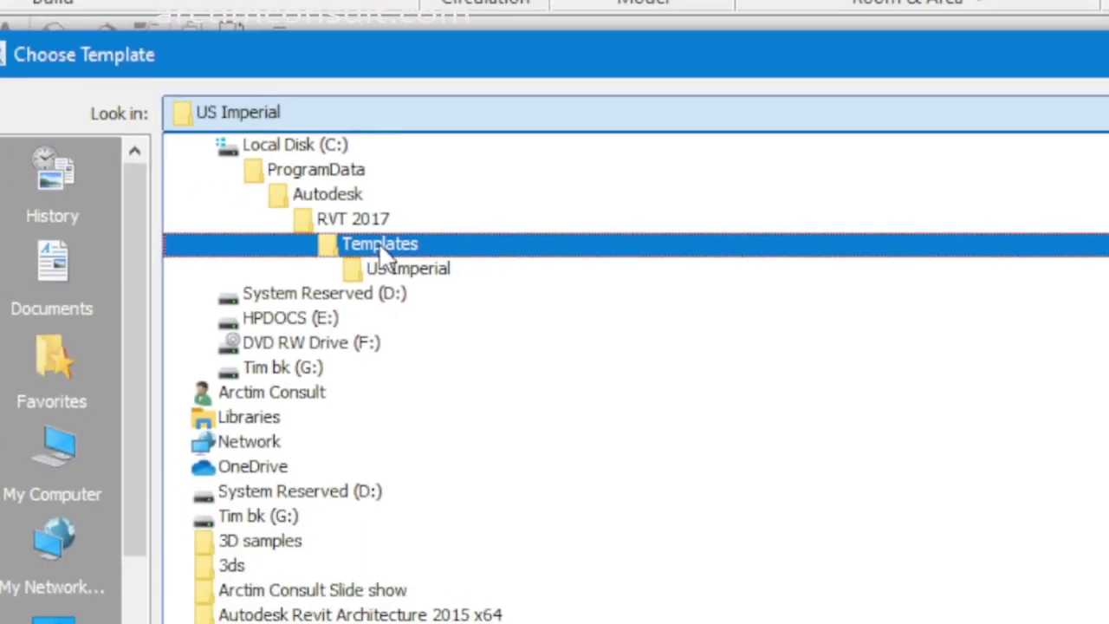
click(325, 253)
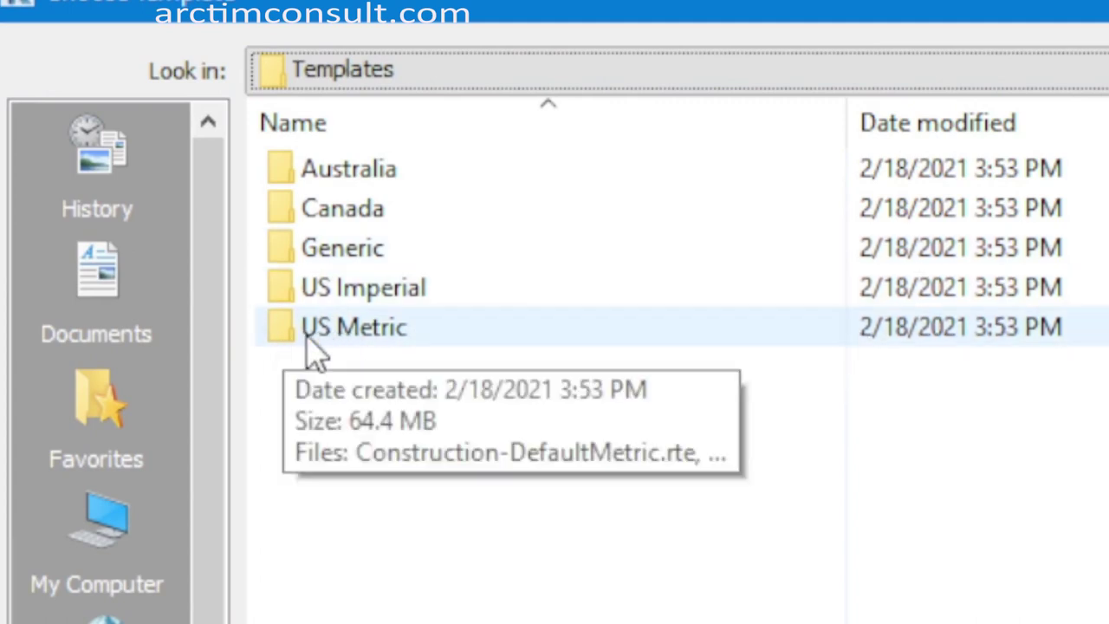
double_click(361, 342)
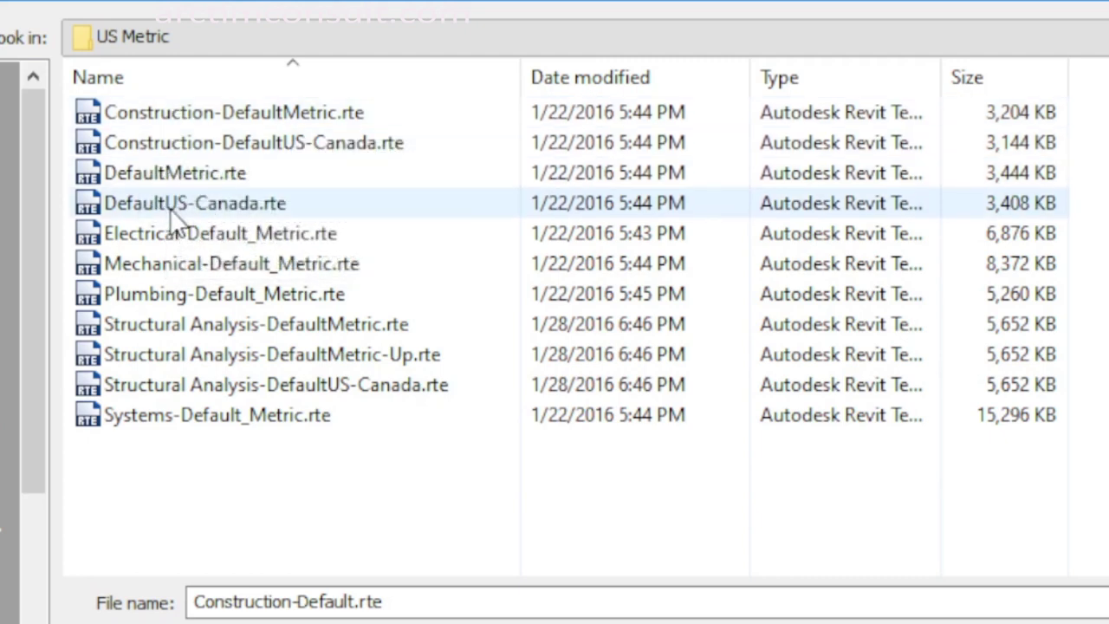
Step: Create the new project from the Construction-DefaultMetric.rte template
click(170, 113)
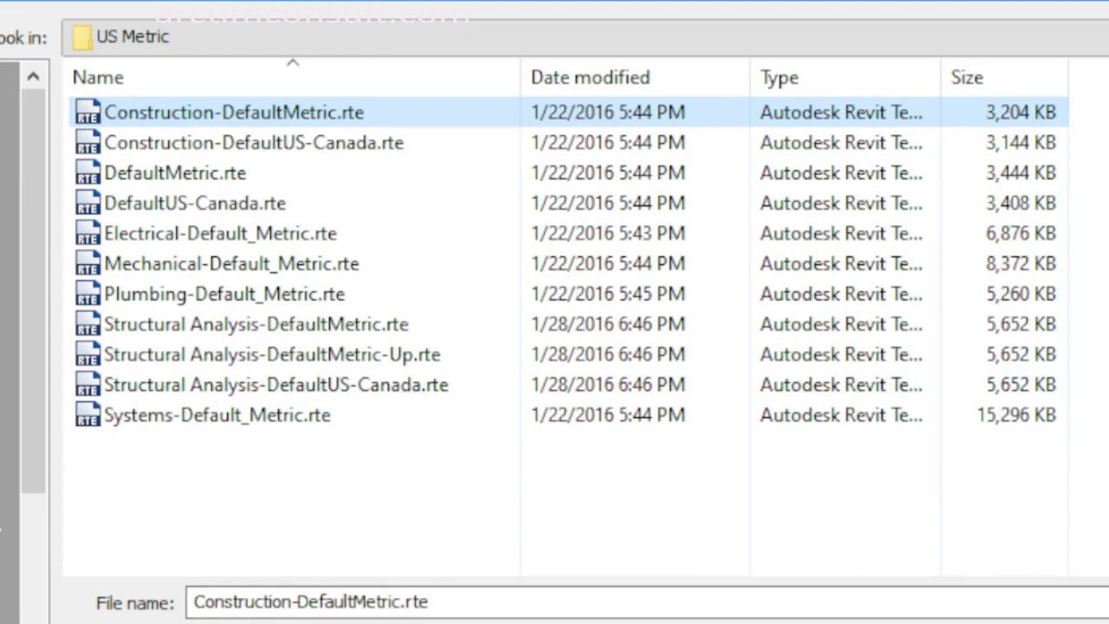
key(Return)
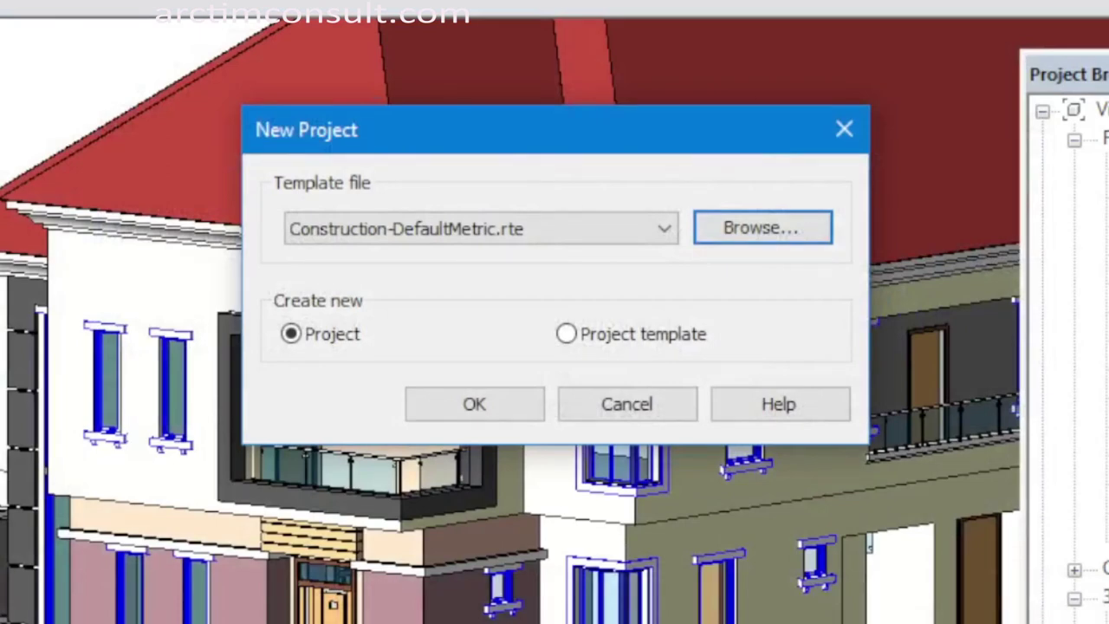
click(468, 405)
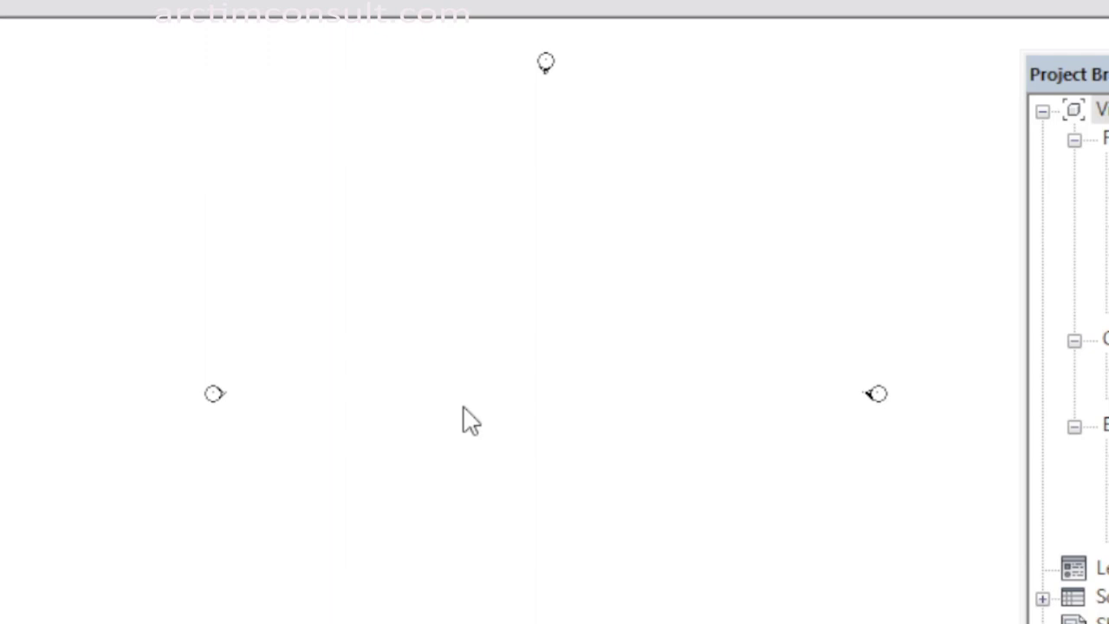
Step: Examine the elevation markers around the empty drawing area of the Level 1 floor plan
scroll(527, 435, up, 2)
scroll(433, 415, down, 4)
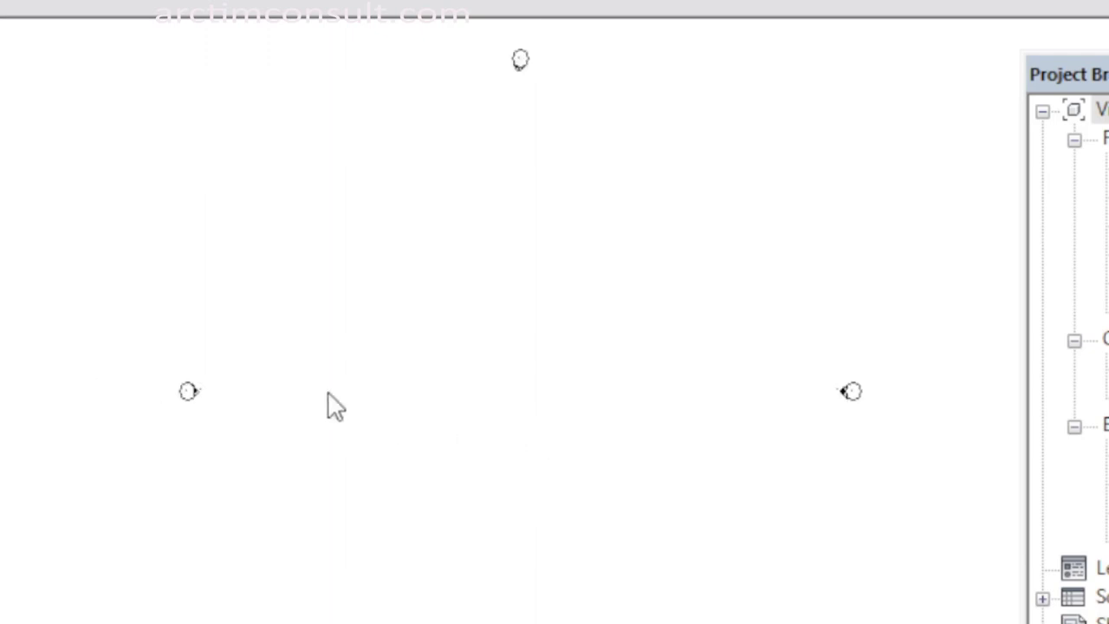
scroll(545, 428, up, 2)
middle_drag(538, 419, 483, 426)
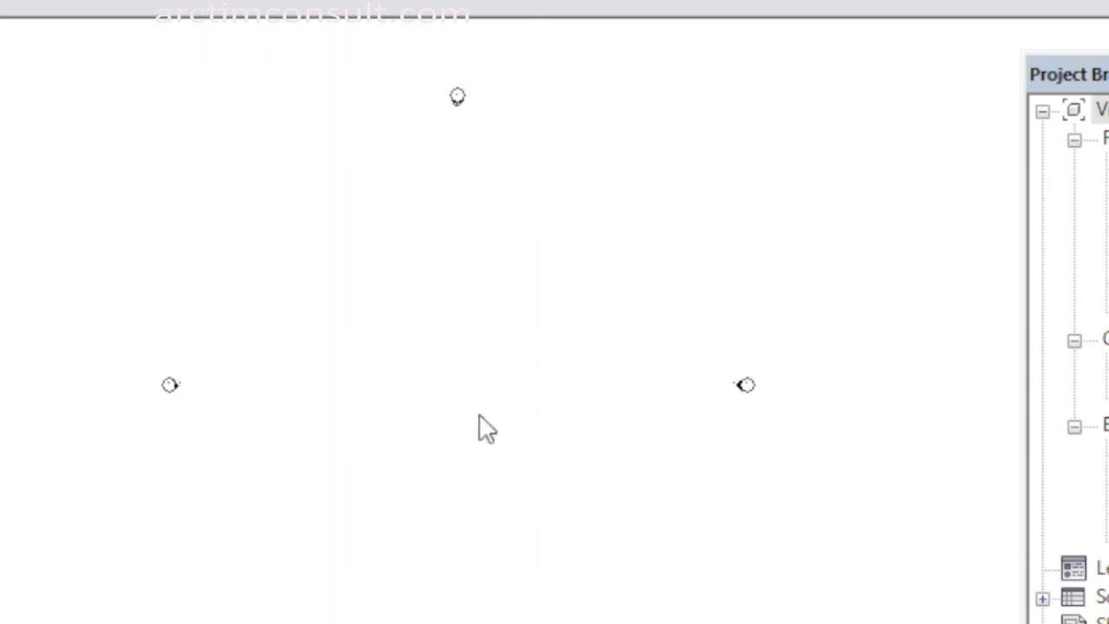
scroll(407, 433, up, 1)
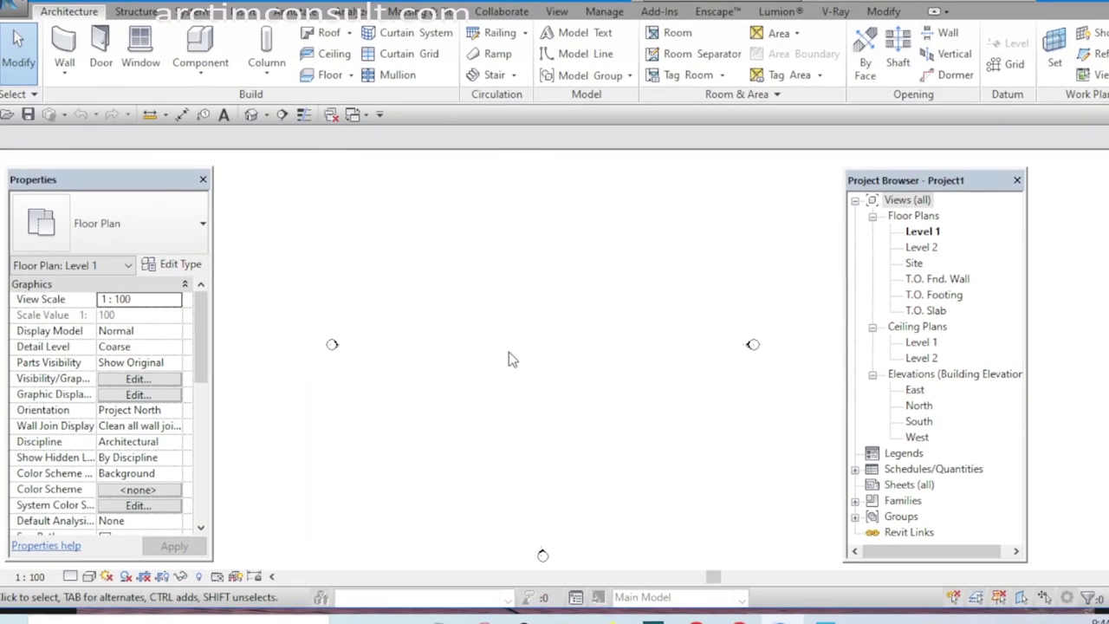
mouse_move(508, 359)
middle_down()
mouse_move(498, 389)
mouse_move(479, 388)
middle_up()
scroll(724, 273, down, 2)
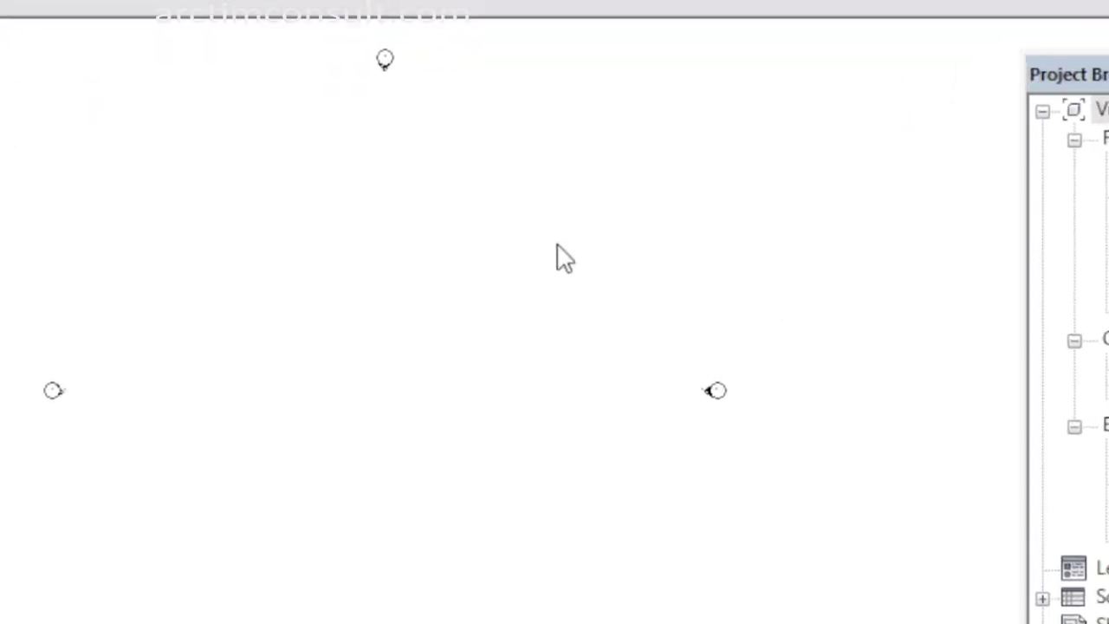
middle_drag(525, 344, 557, 360)
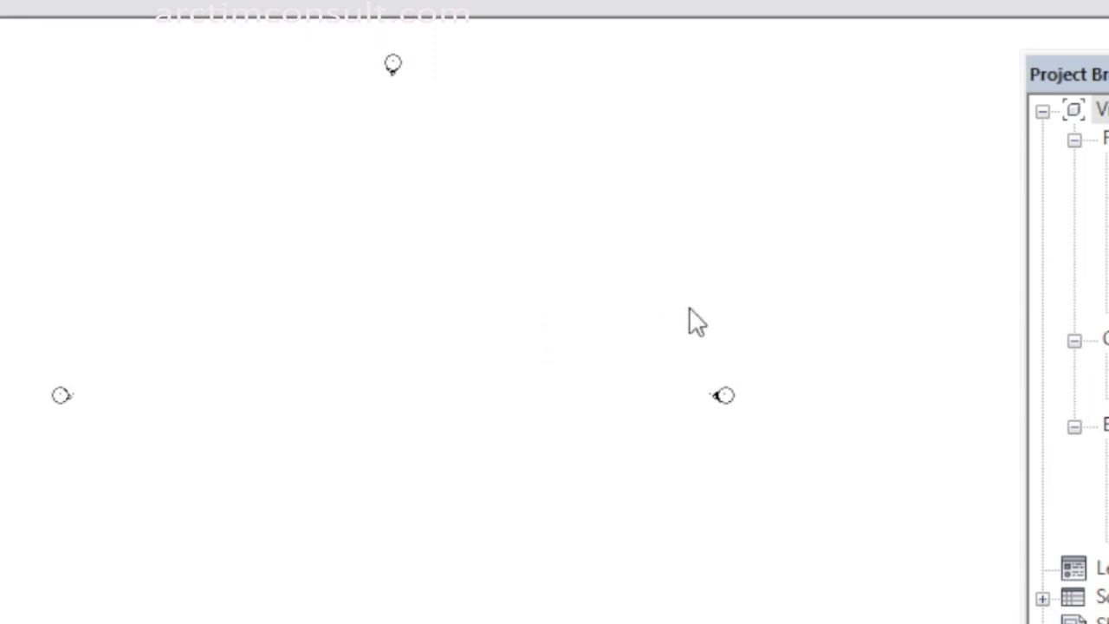
middle_drag(698, 323, 720, 330)
scroll(710, 321, down, 2)
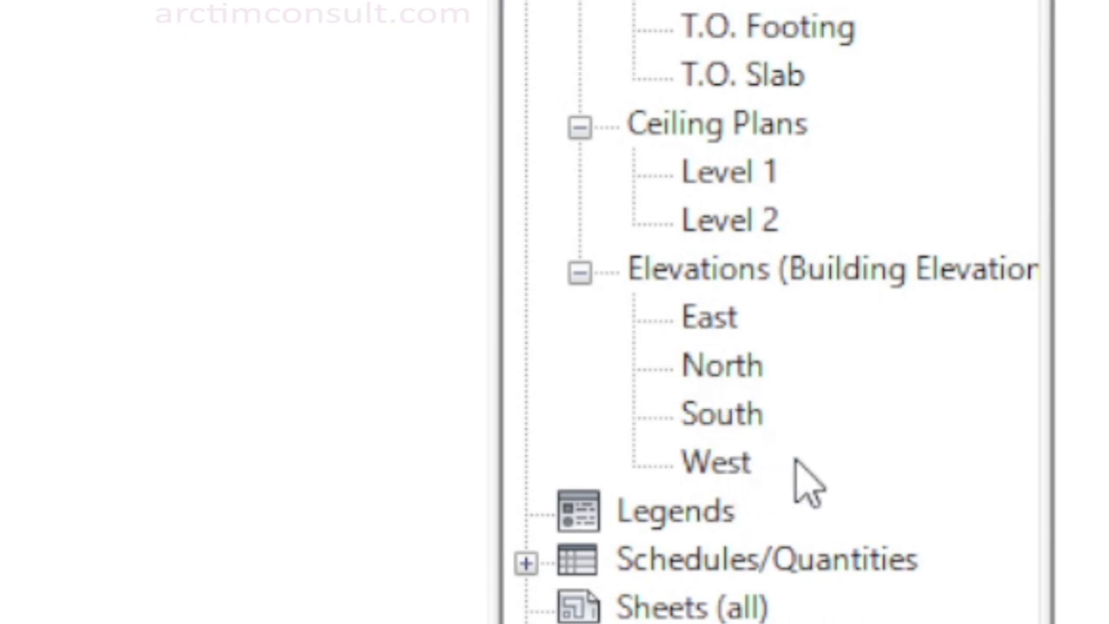
Step: Open the South elevation view to show the template's default levels
double_click(719, 417)
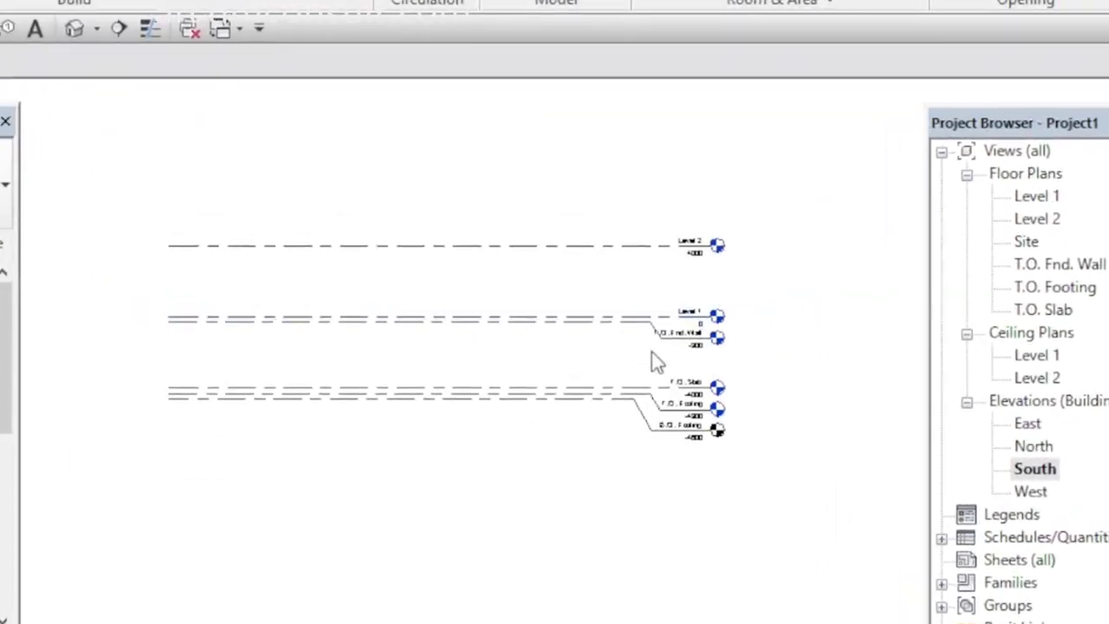
scroll(697, 373, up, 5)
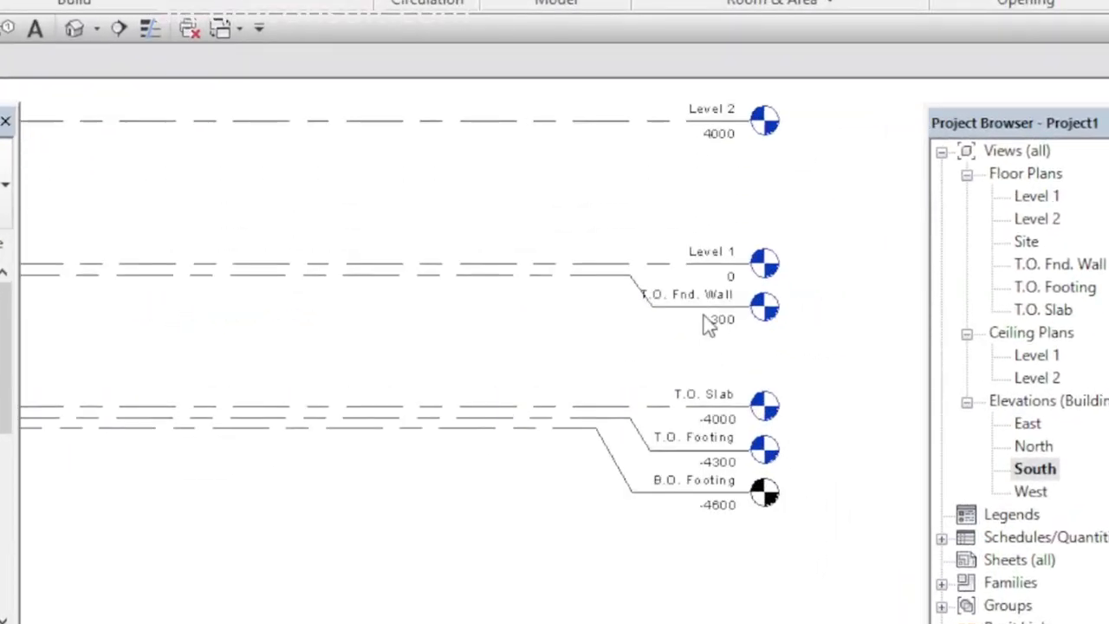
scroll(690, 253, down, 4)
scroll(551, 288, up, 3)
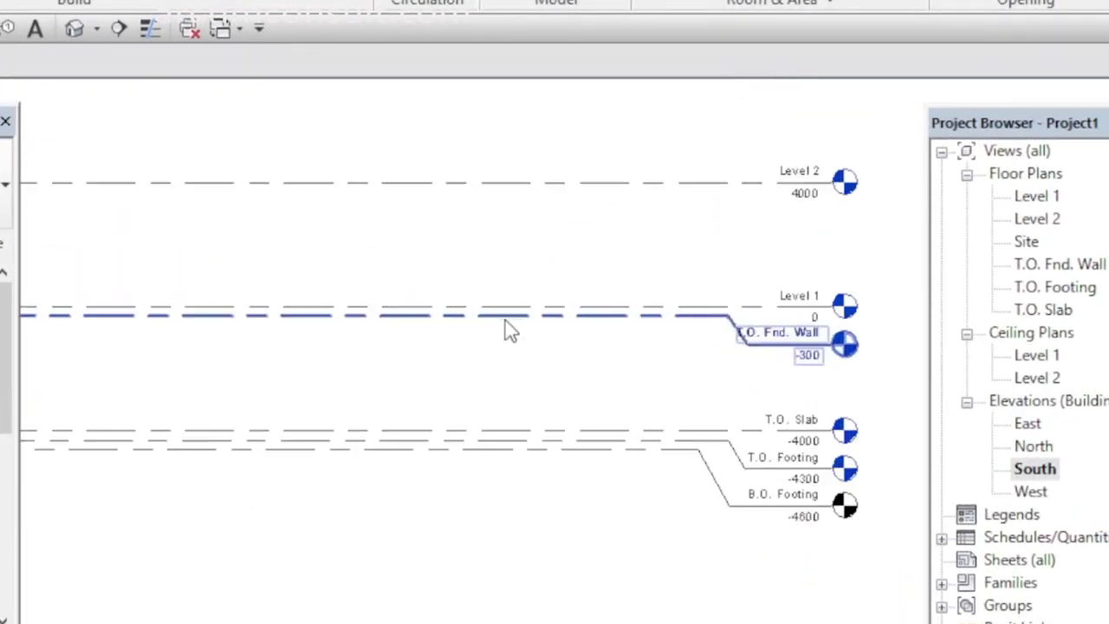
scroll(701, 373, up, 1)
middle_drag(589, 342, 502, 383)
scroll(728, 435, up, 3)
scroll(727, 435, down, 4)
scroll(698, 391, up, 2)
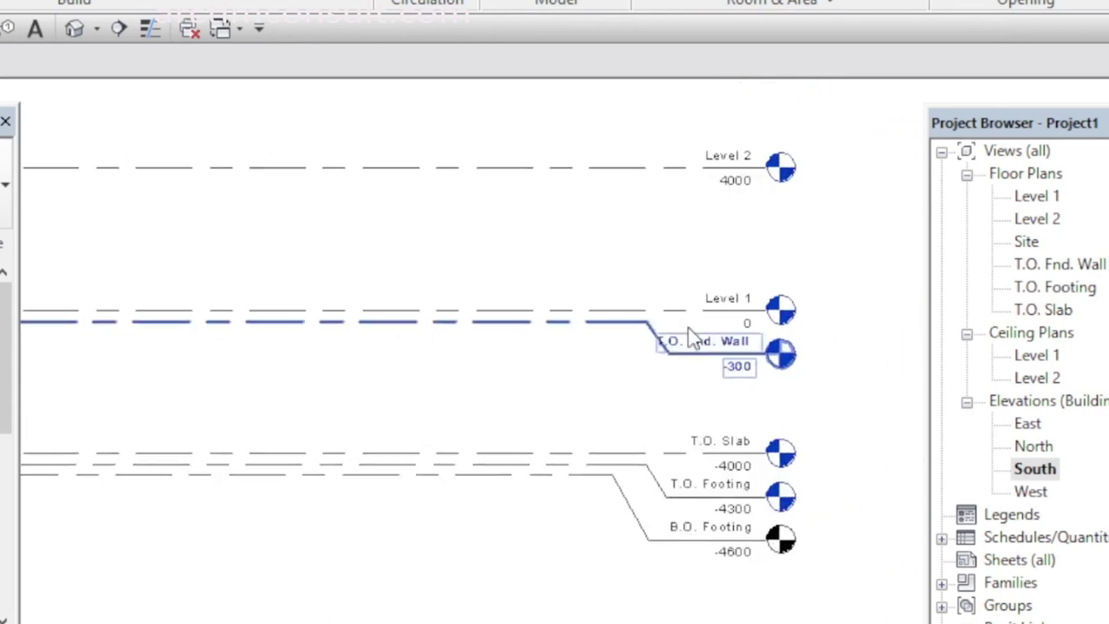
Step: Examine the Level 1 and T.O. Fnd. Wall level heads and their elevation values
scroll(701, 414, up, 1)
scroll(719, 381, down, 2)
click(733, 346)
scroll(700, 312, up, 2)
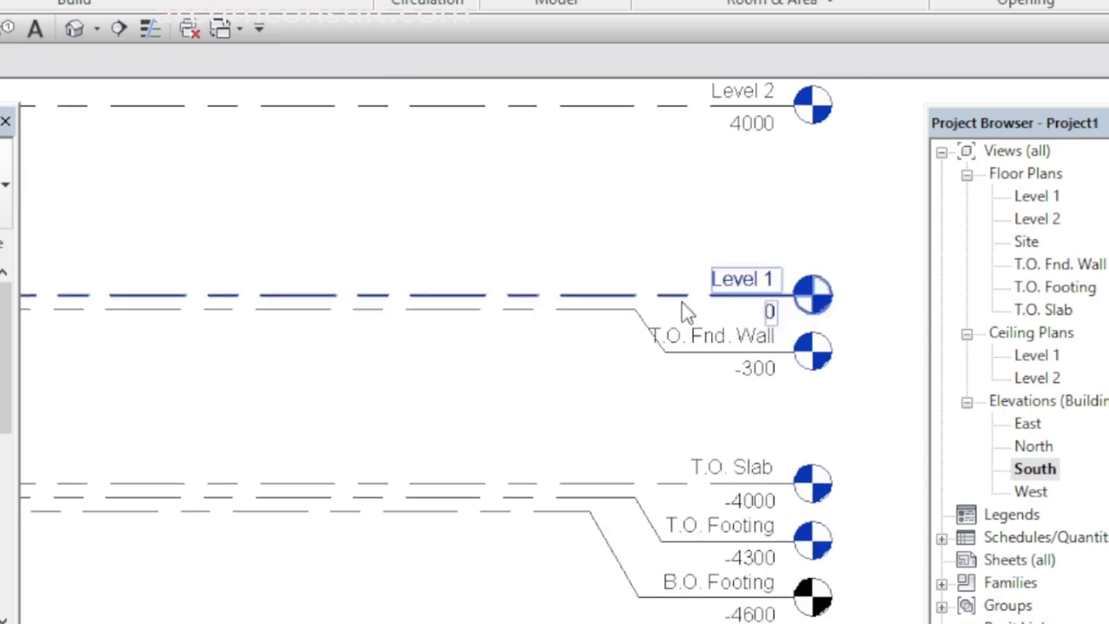
scroll(754, 346, down, 2)
scroll(744, 372, up, 1)
click(729, 372)
scroll(729, 371, up, 3)
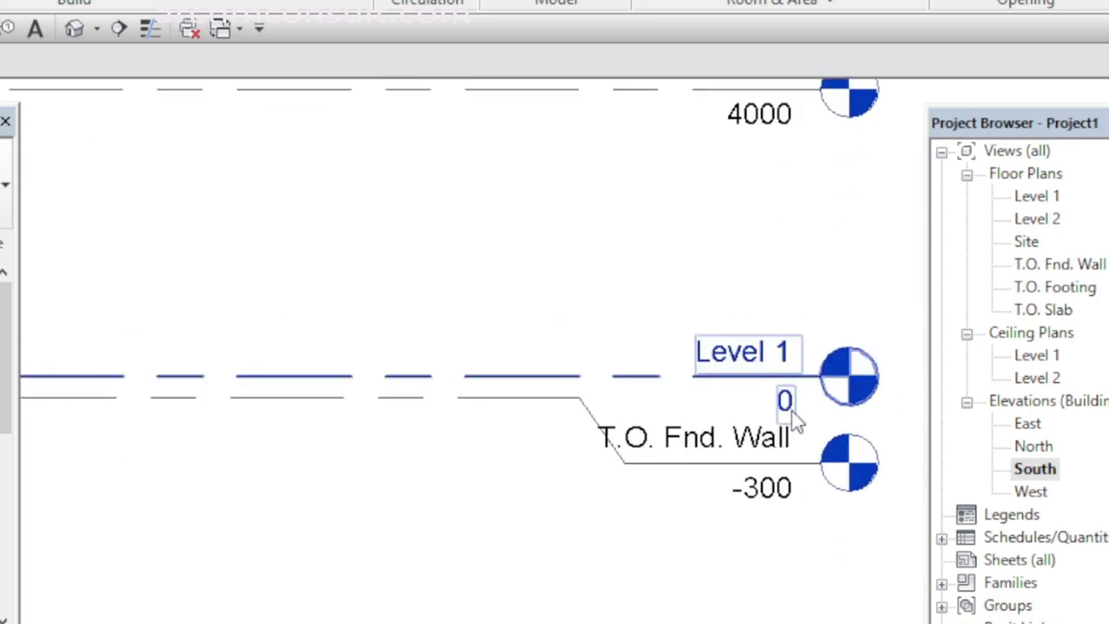
Step: Examine the level heads from Level 1 down to B.O. Footing and their elevation values
click(806, 413)
click(785, 400)
scroll(775, 347, down, 3)
key(Escape)
scroll(768, 332, down, 1)
middle_drag(767, 470, 769, 371)
click(771, 299)
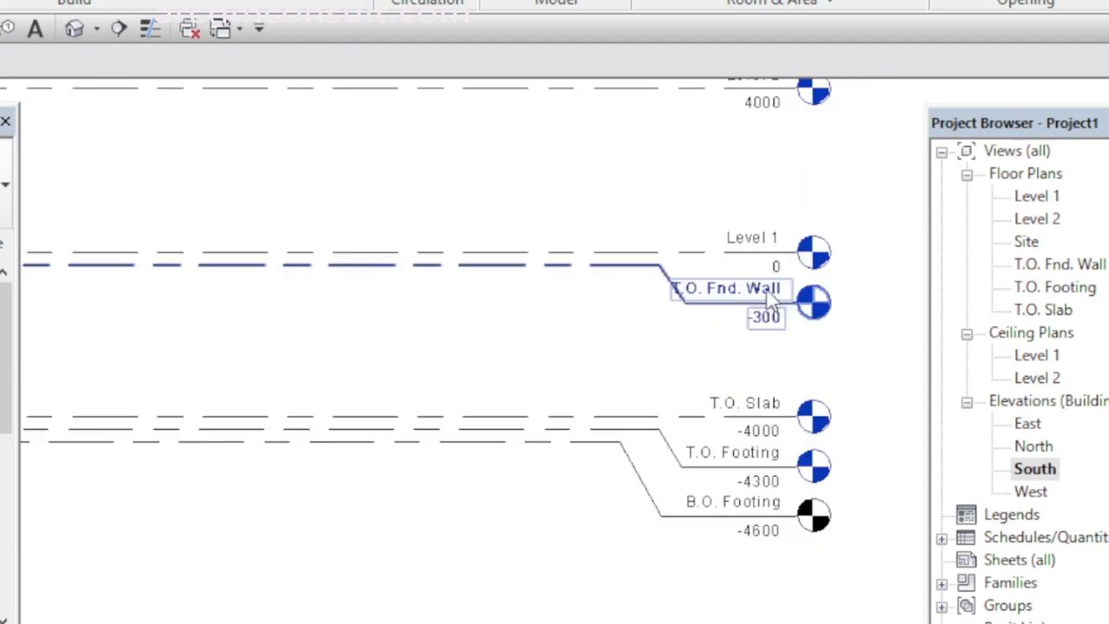
click(757, 399)
click(763, 524)
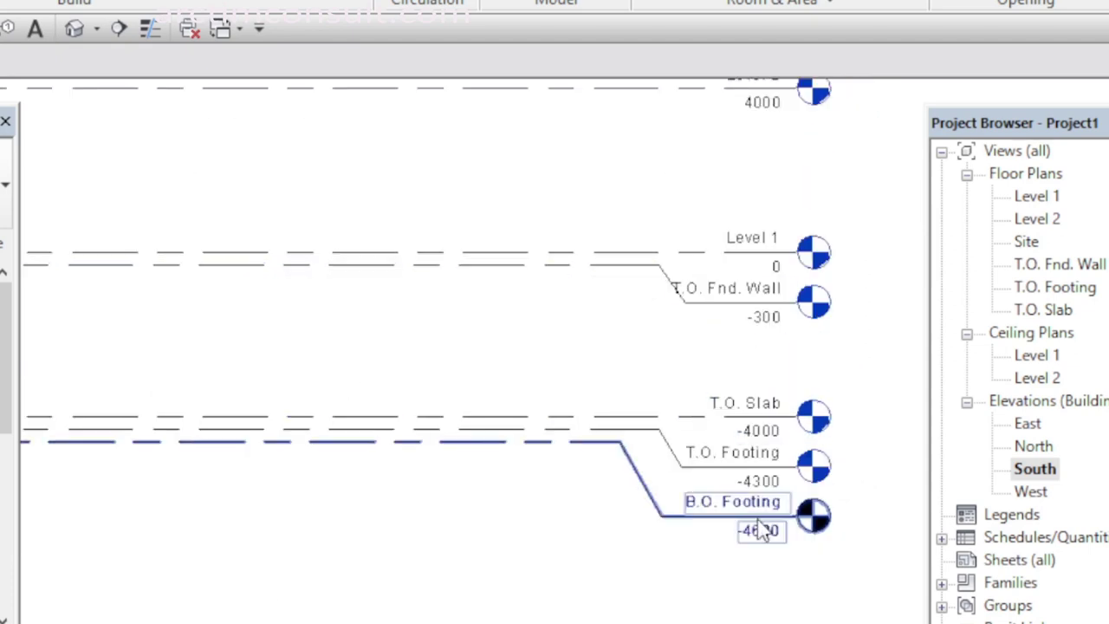
Step: Compare the T.O. Fnd. Wall level with the T.O. Slab, T.O. Footing and B.O. Footing levels beneath it
click(759, 294)
click(769, 508)
key(Escape)
click(732, 304)
click(736, 485)
click(753, 537)
click(727, 478)
click(734, 299)
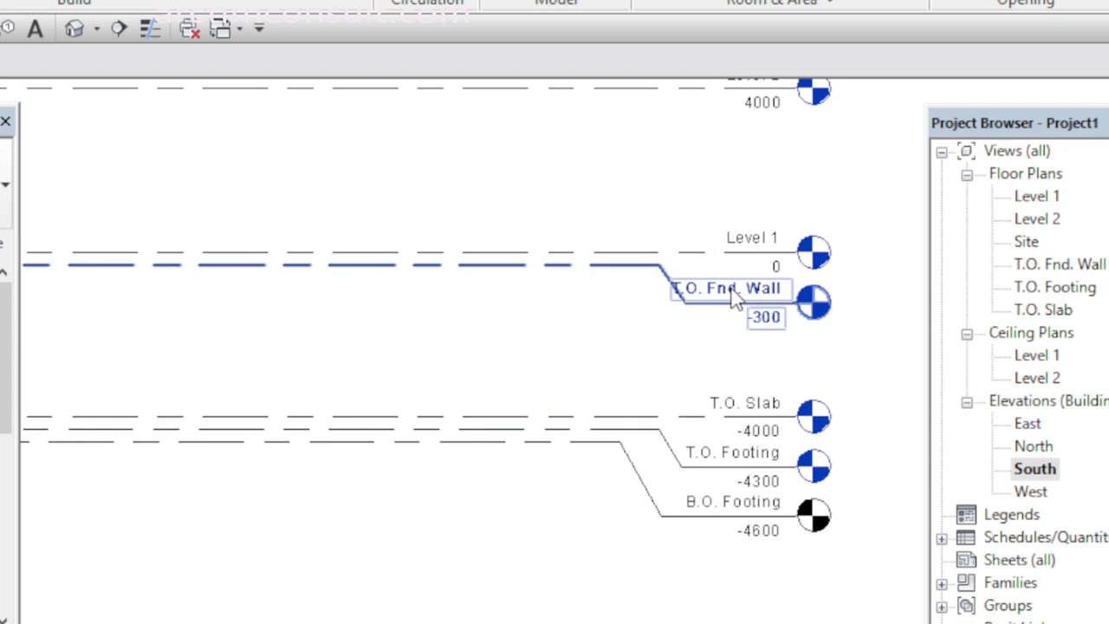
click(713, 530)
click(744, 369)
click(723, 298)
click(651, 372)
click(665, 468)
click(713, 325)
scroll(672, 364, down, 2)
click(650, 462)
scroll(663, 453, up, 2)
click(733, 398)
middle_drag(733, 398, 693, 433)
click(755, 523)
scroll(736, 507, up, 2)
click(701, 376)
click(710, 281)
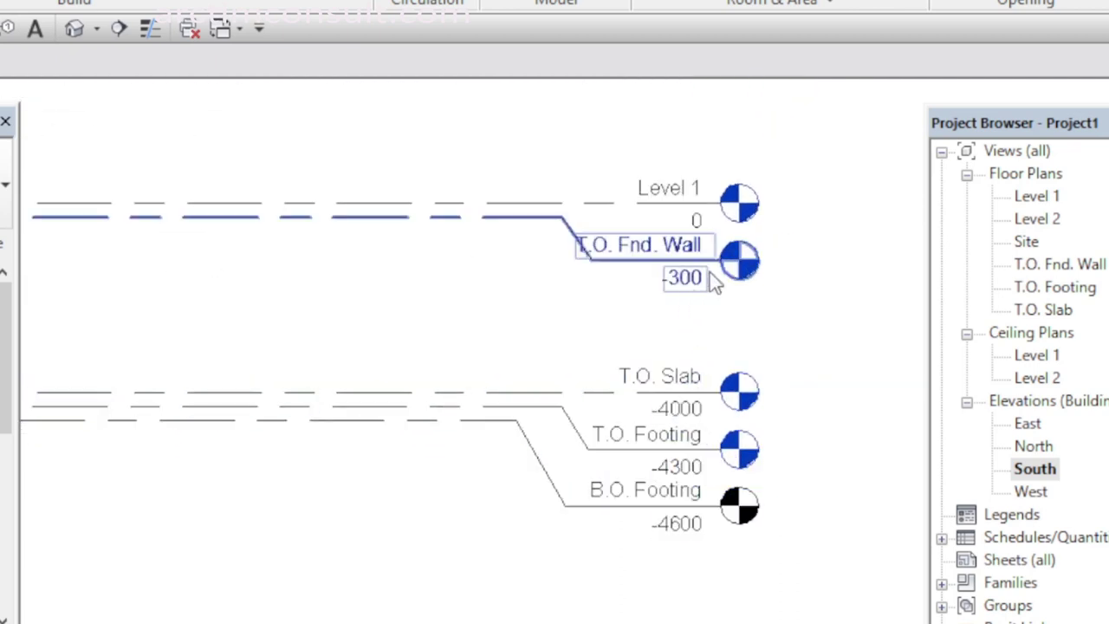
click(626, 297)
click(750, 507)
click(637, 309)
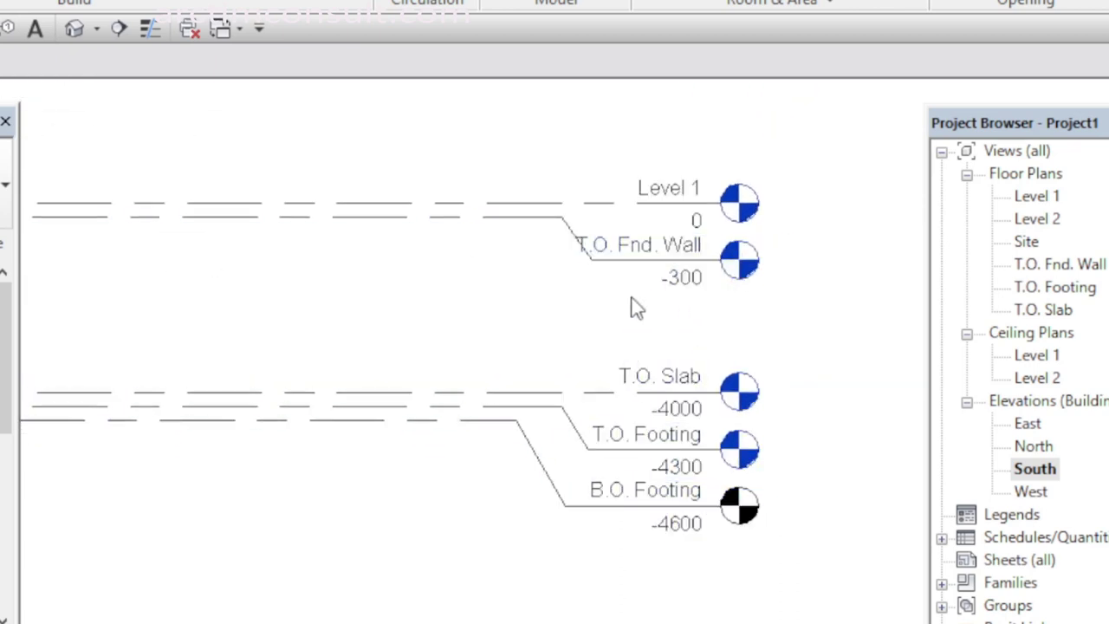
middle_drag(623, 218, 648, 301)
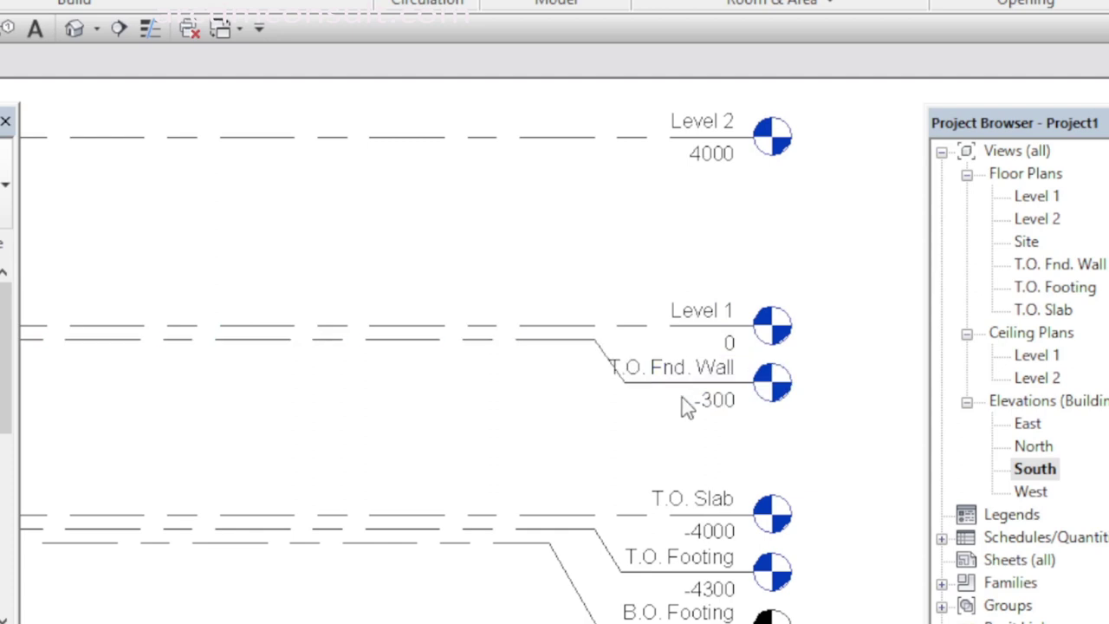
scroll(697, 303, down, 4)
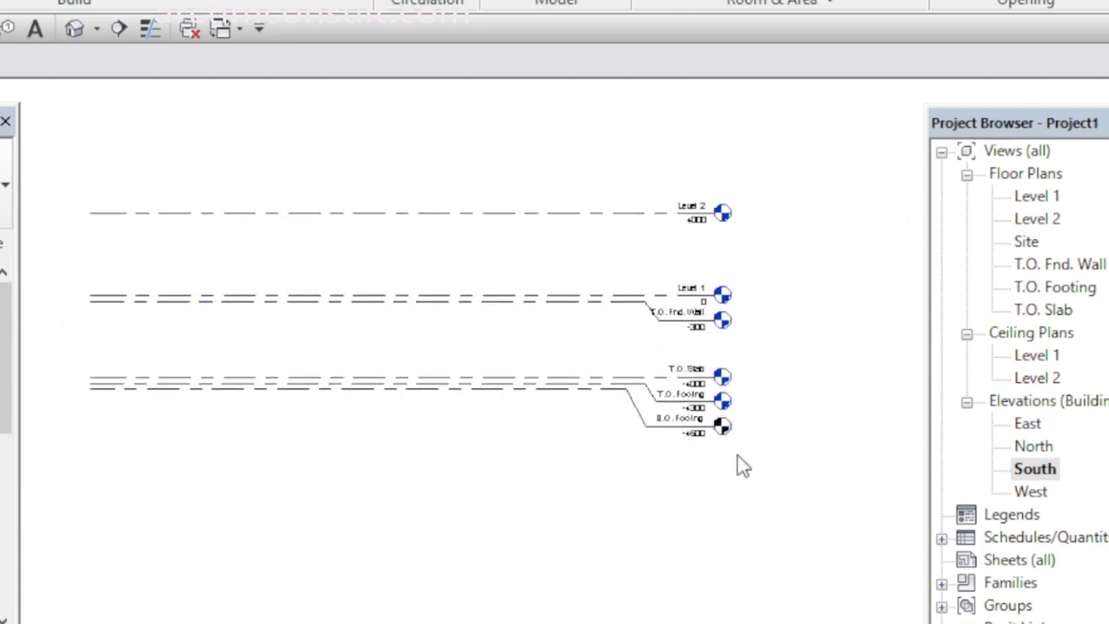
Step: Delete the T.O. Fnd. Wall, T.O. Slab, T.O. Footing and B.O. Footing levels together with their associated views
scroll(742, 524, up, 4)
scroll(743, 524, down, 1)
drag(742, 527, 623, 217)
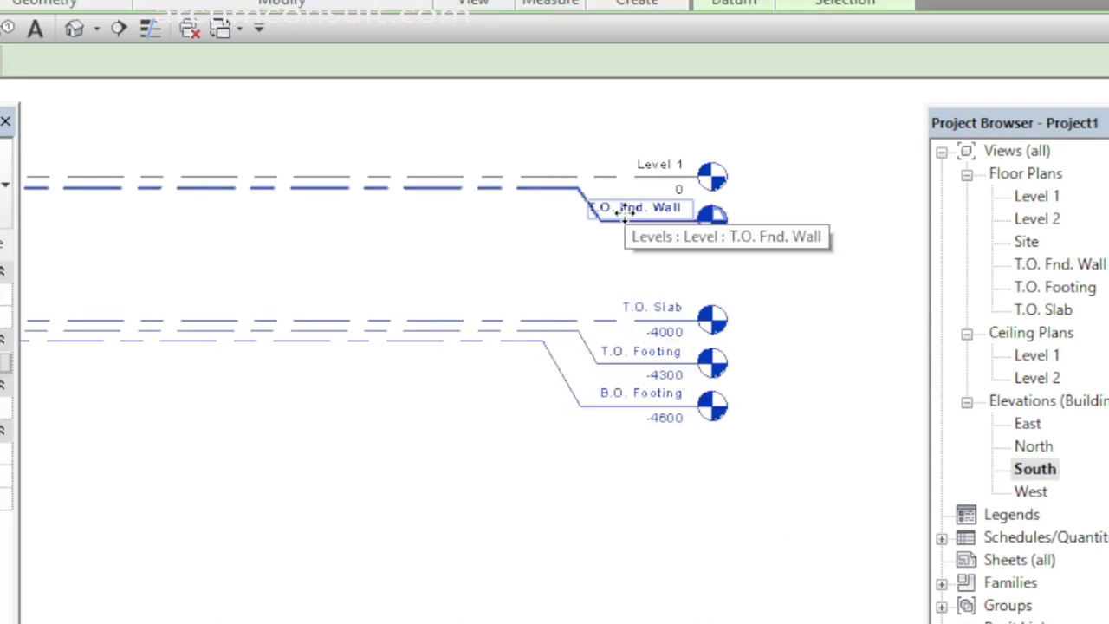
key(Delete)
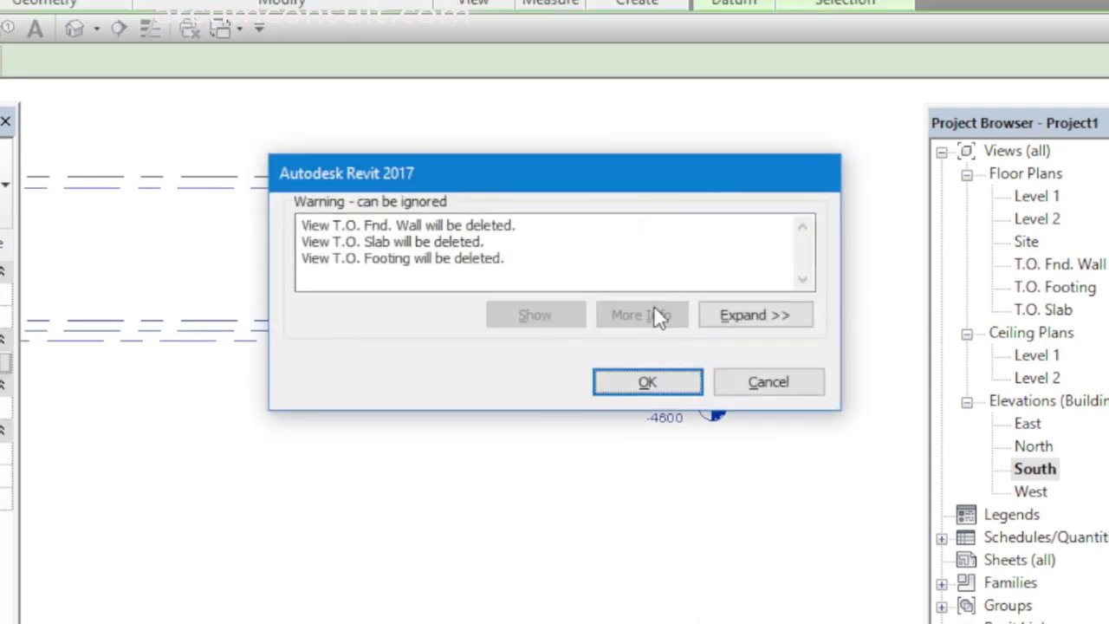
click(671, 382)
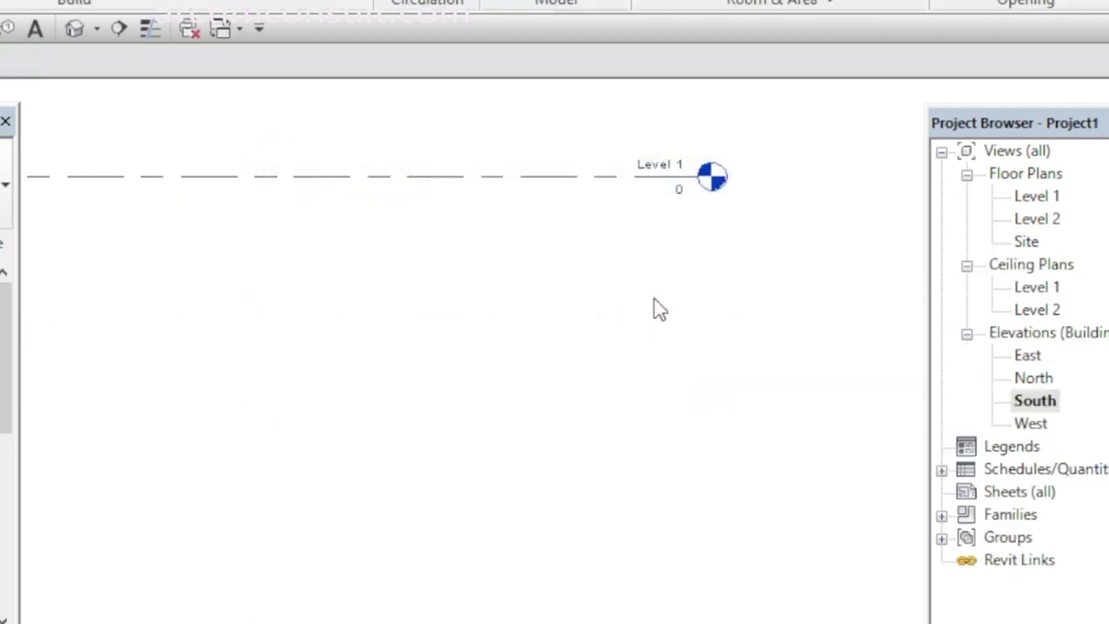
Step: Examine the two remaining levels, Level 1 and Level 2, in the South elevation
scroll(686, 158, up, 2)
scroll(776, 355, down, 3)
scroll(741, 303, up, 3)
scroll(771, 354, down, 2)
scroll(760, 357, up, 2)
scroll(795, 386, down, 1)
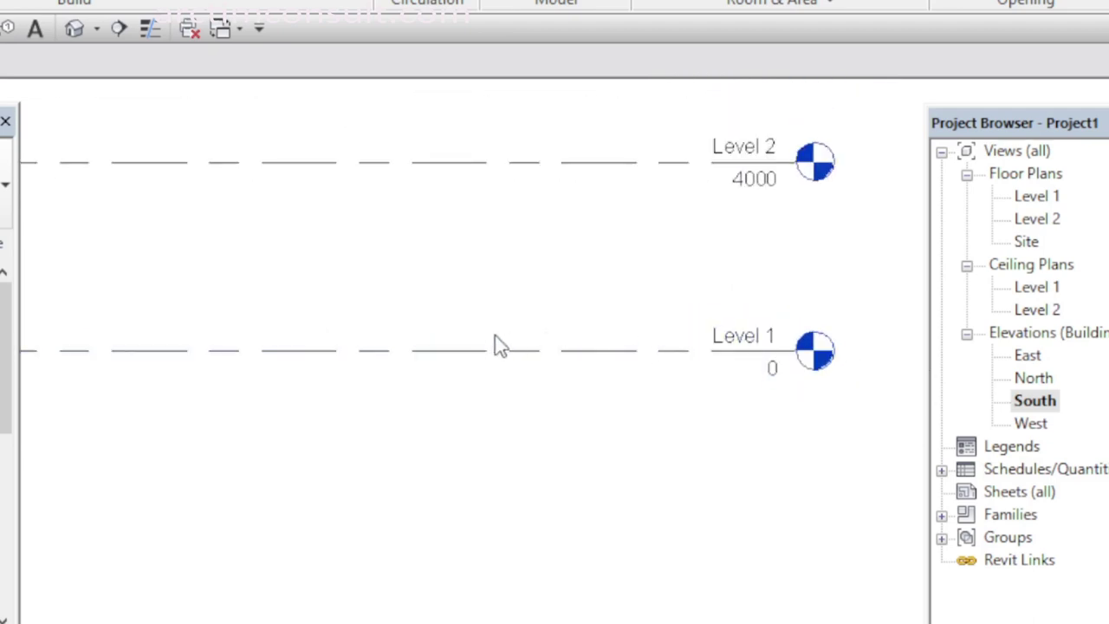
scroll(614, 390, down, 2)
middle_drag(594, 403, 673, 445)
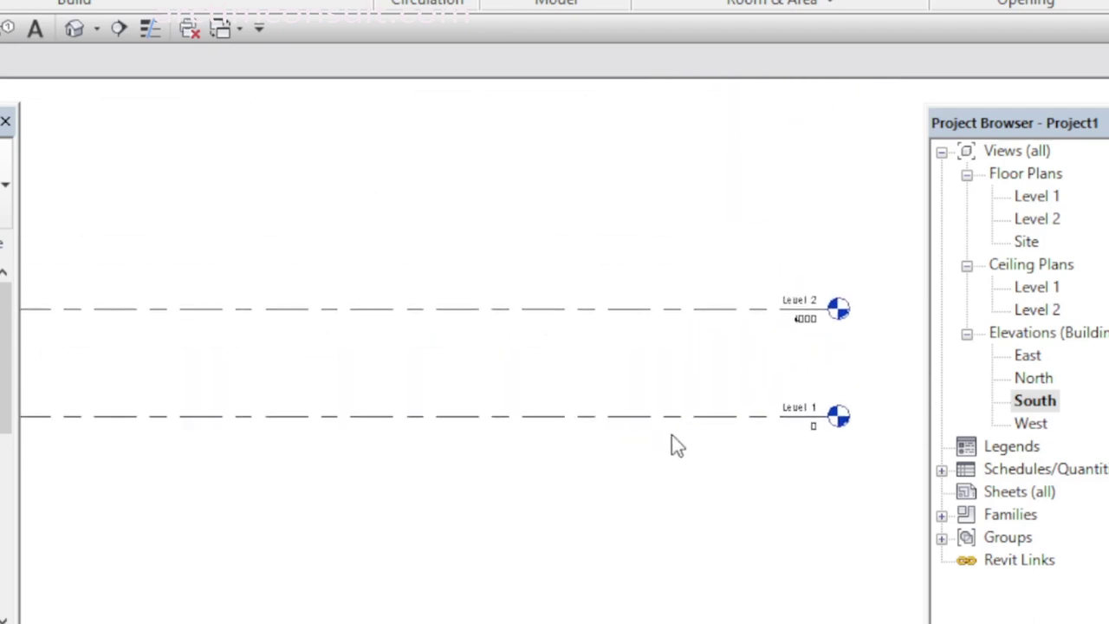
scroll(572, 394, down, 1)
Step: Examine the name and elevation value on the Level 1 head, followed by those of Level 2
click(606, 412)
scroll(765, 421, up, 4)
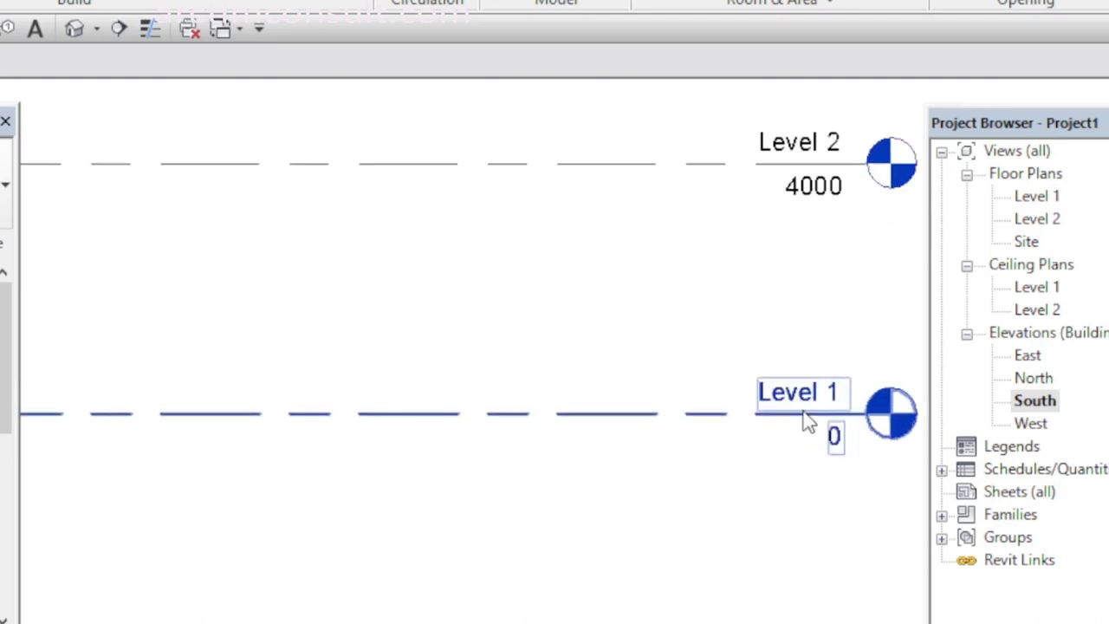
middle_drag(805, 444, 624, 463)
scroll(725, 441, up, 2)
key(Escape)
scroll(850, 459, up, 1)
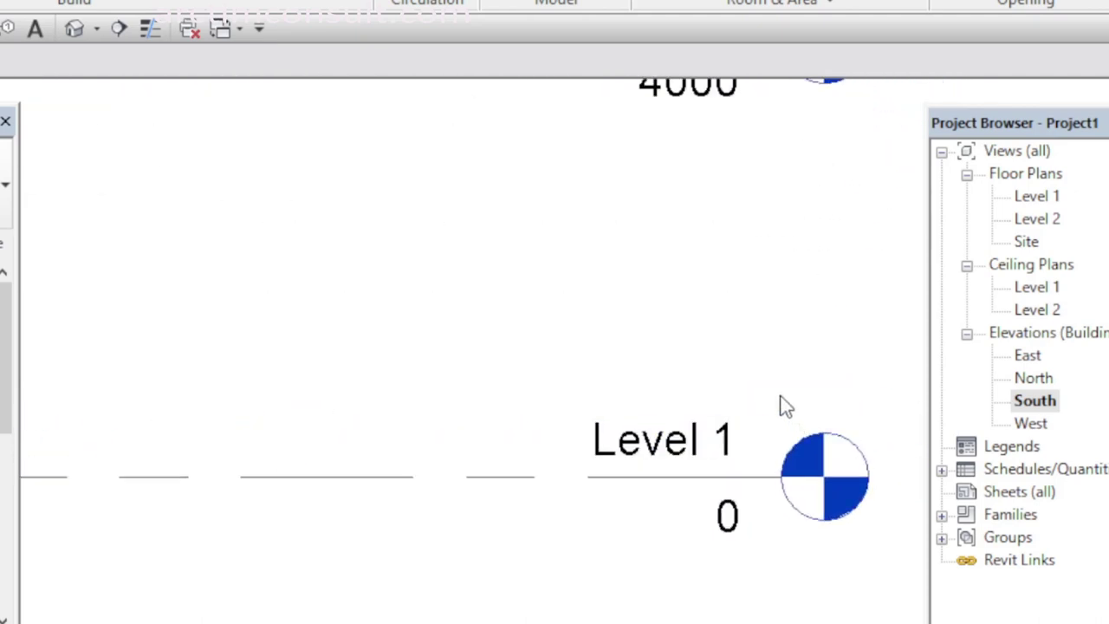
click(617, 439)
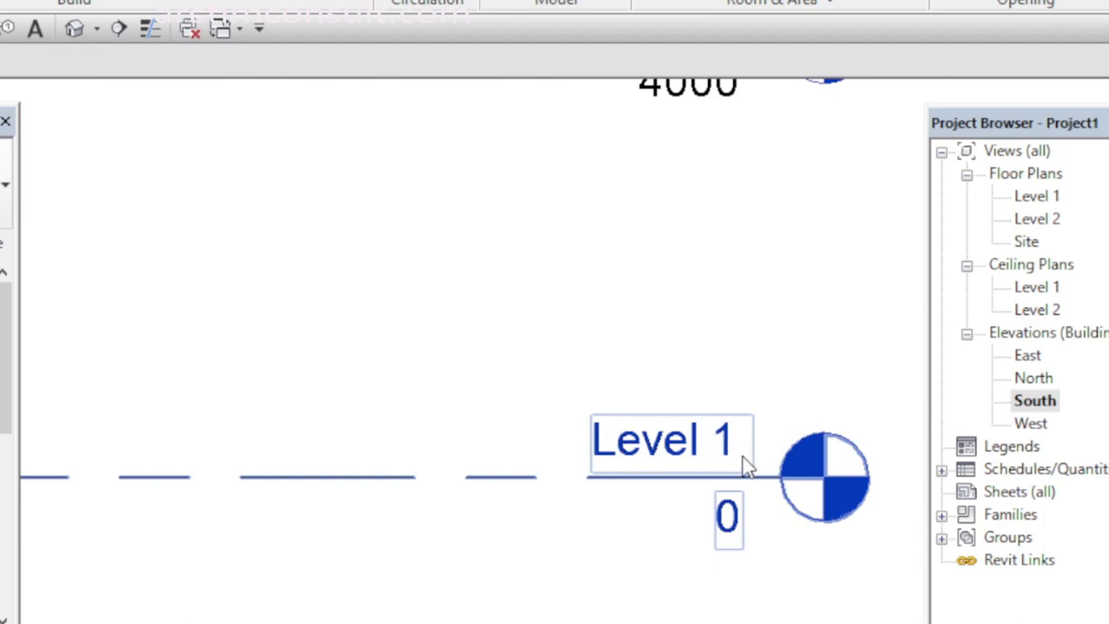
scroll(735, 494, up, 1)
scroll(783, 342, down, 3)
scroll(753, 441, up, 4)
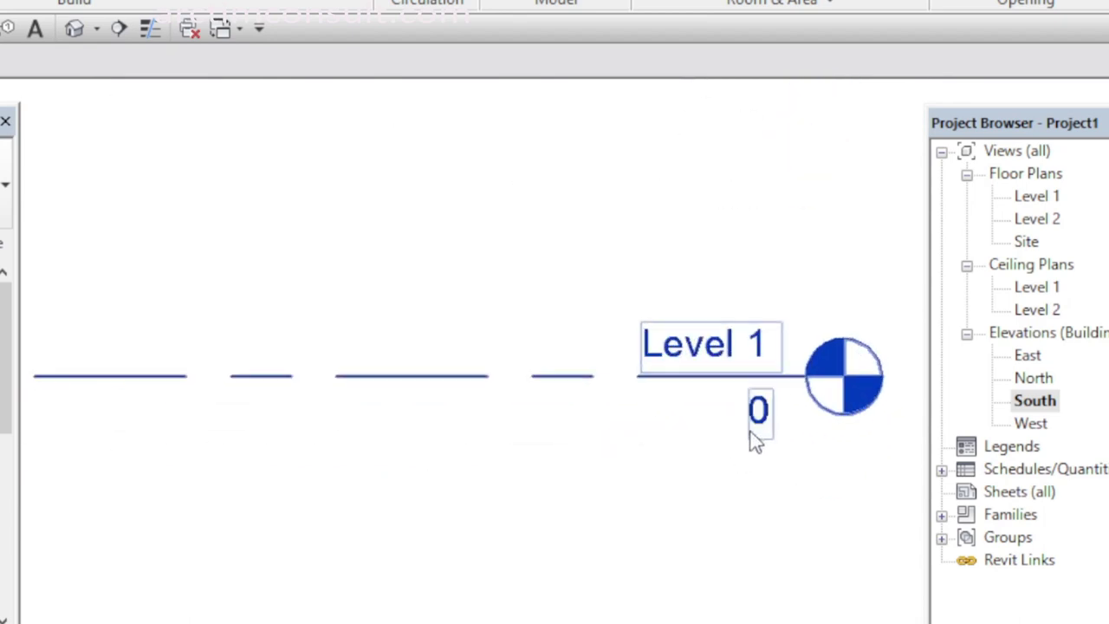
click(792, 414)
scroll(753, 442, down, 3)
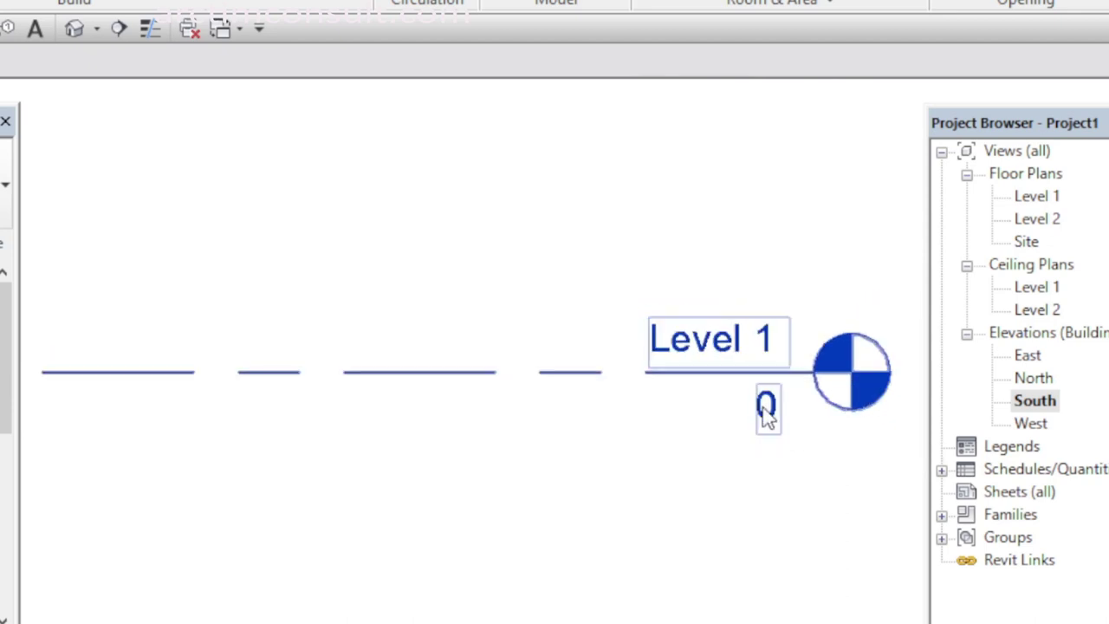
click(667, 274)
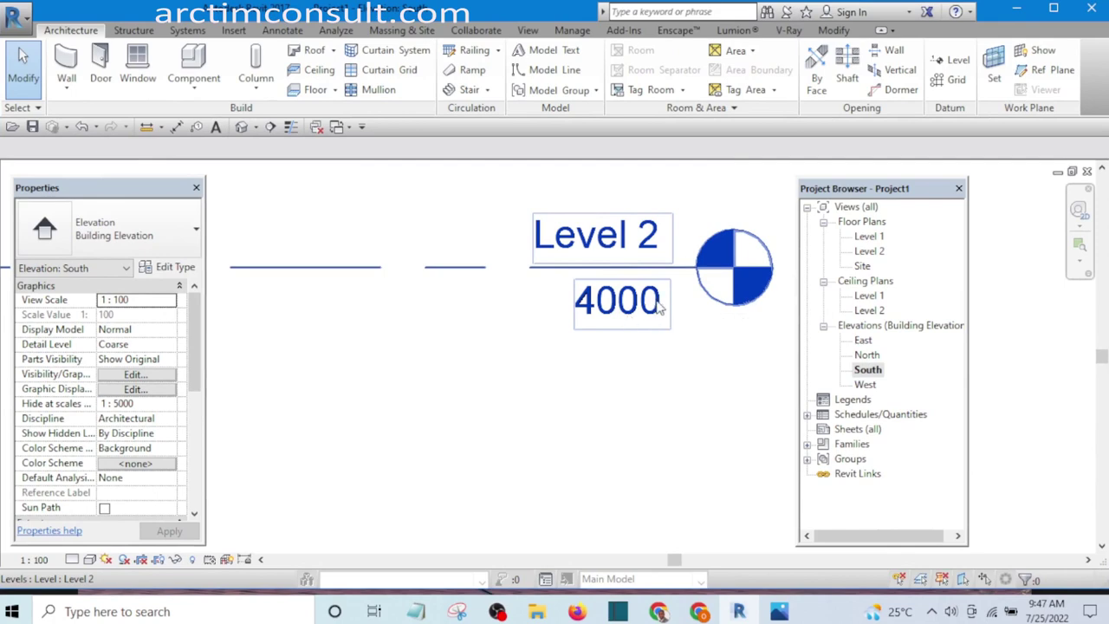
scroll(660, 305, down, 2)
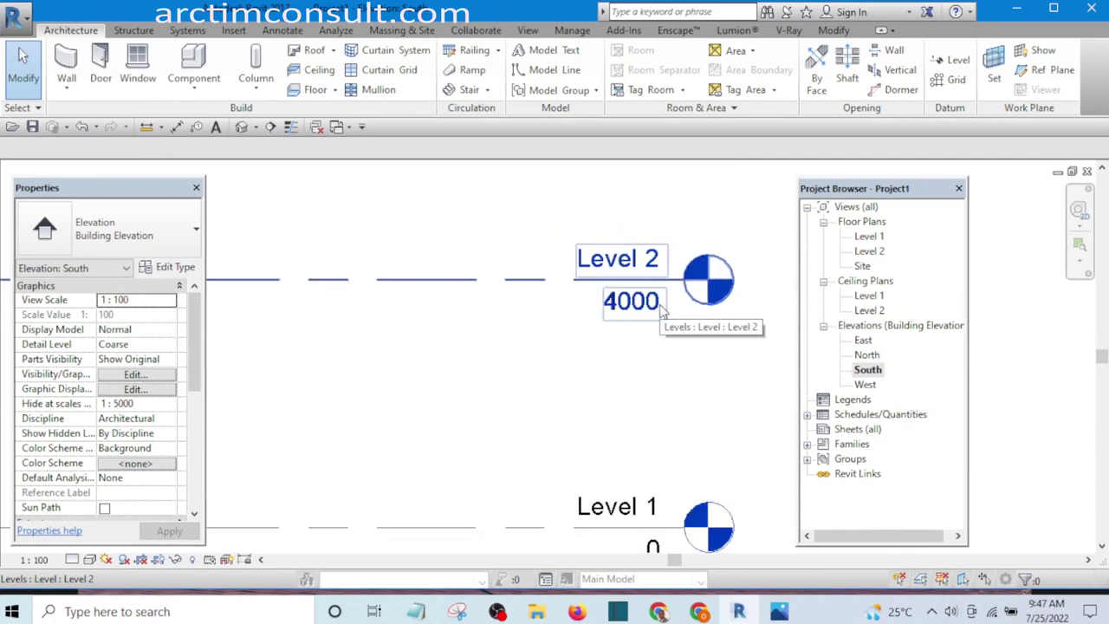
scroll(685, 340, down, 3)
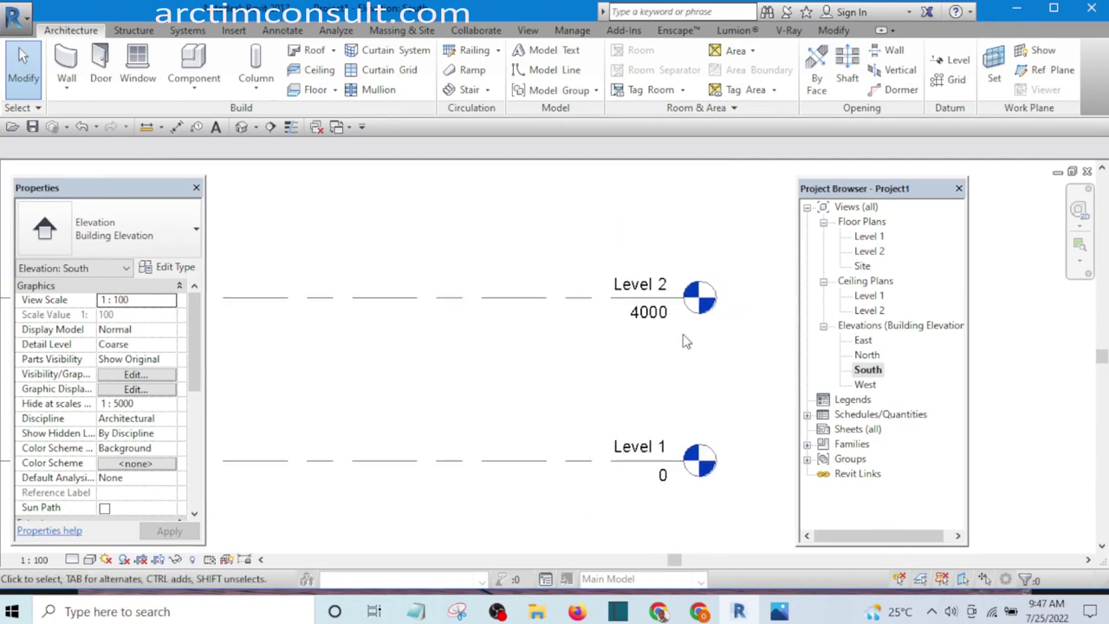
scroll(680, 329, down, 2)
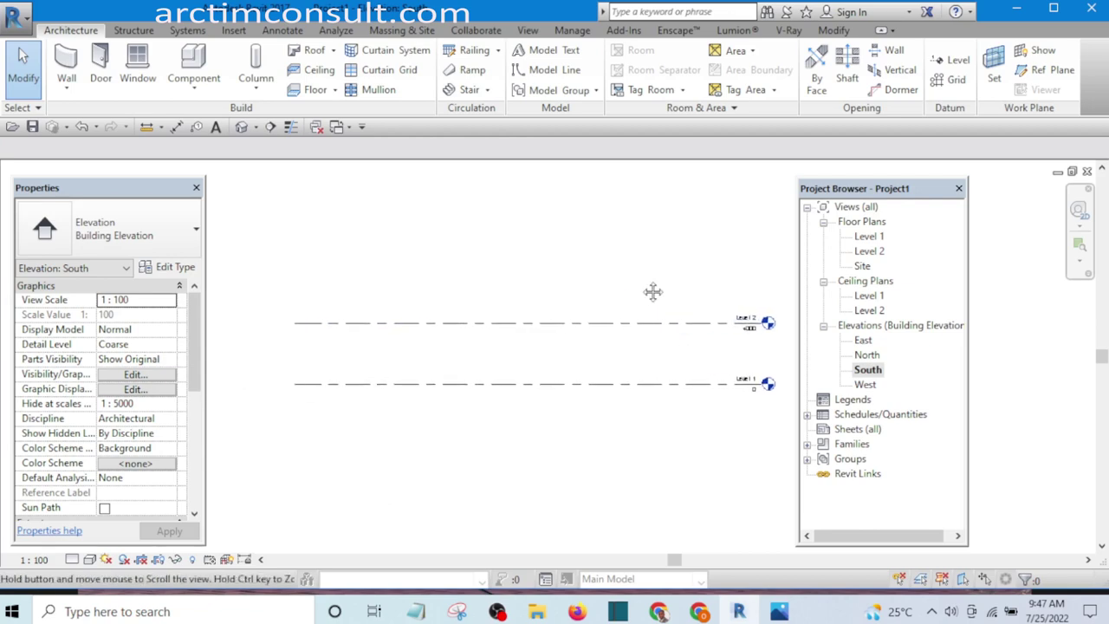
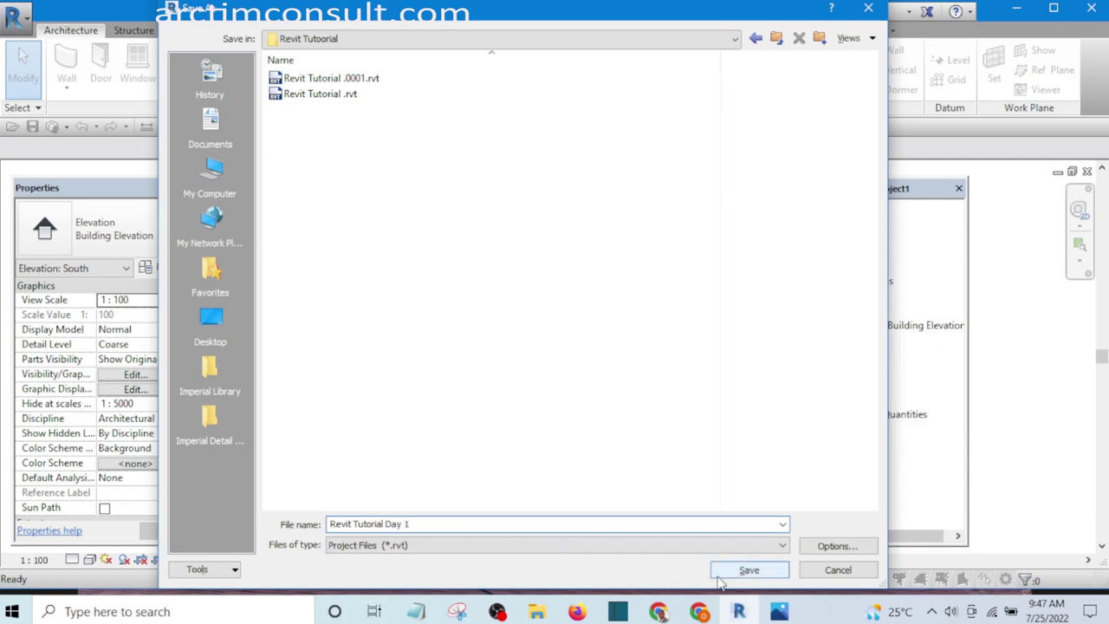
Step: Limit the maximum backups to 1 and save the project file as Revit Tutorial Day 1
click(837, 547)
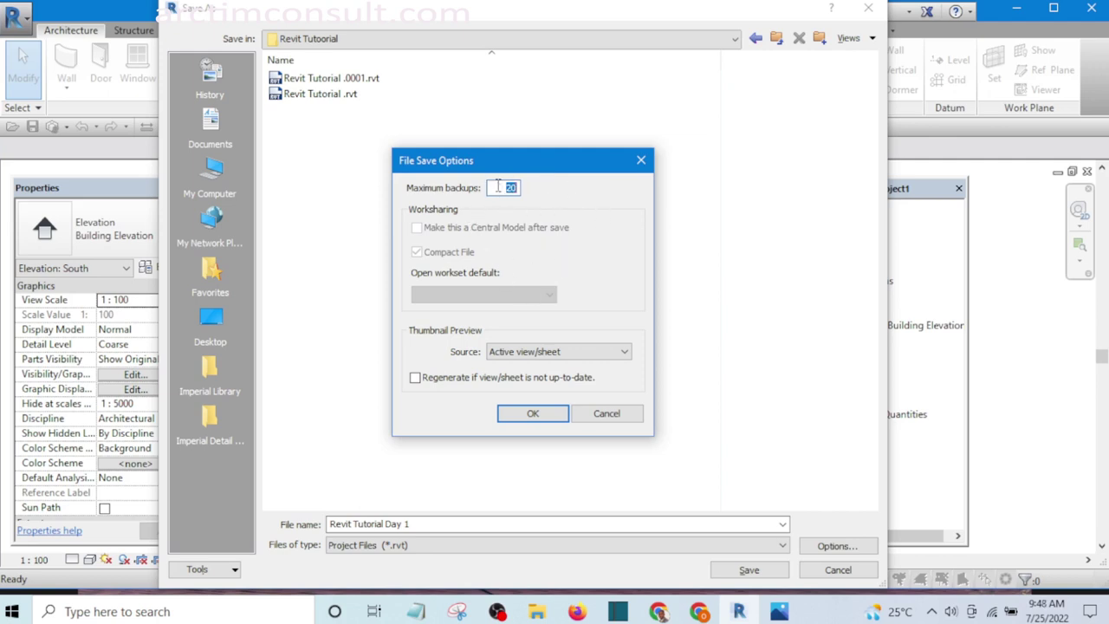
drag(499, 188, 642, 193)
text(1)
click(532, 414)
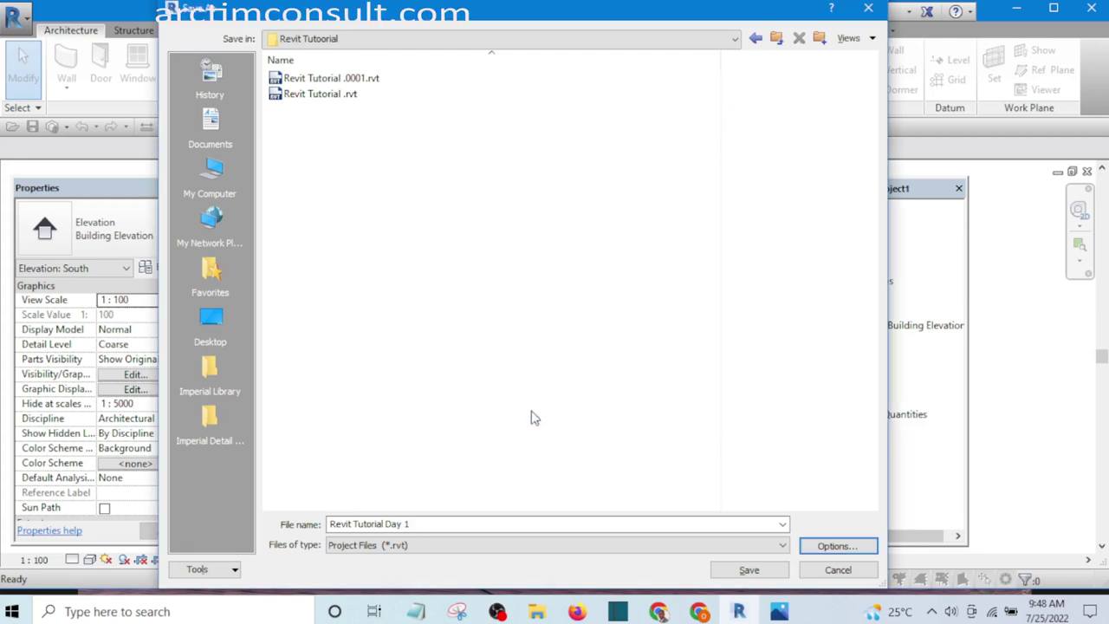
click(748, 569)
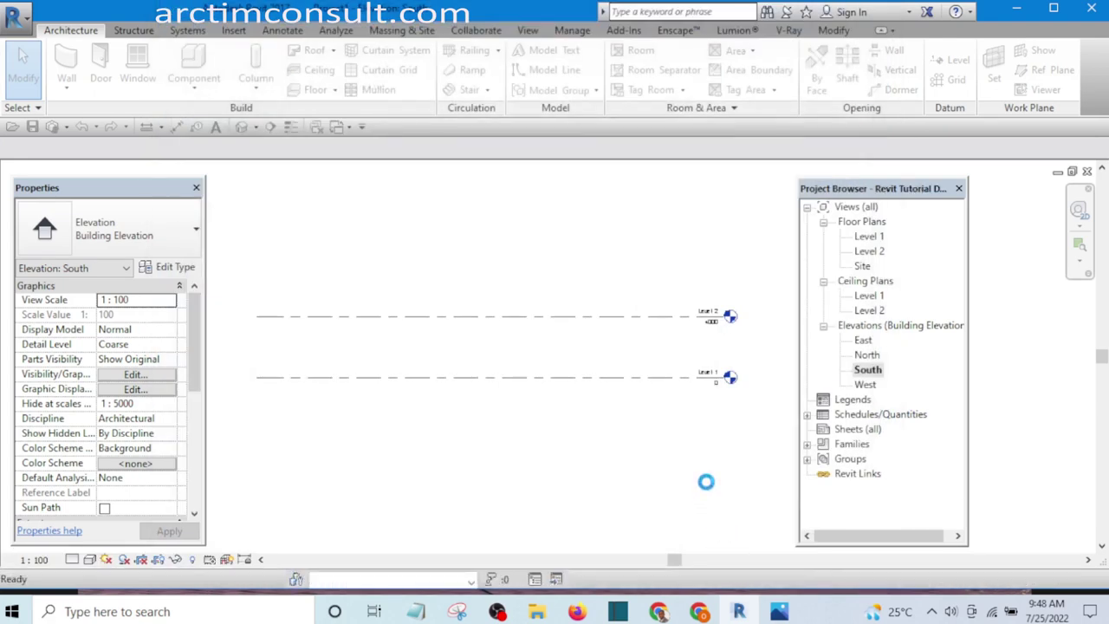
Step: Set the elevation of Level 2 to 450 in the South elevation
scroll(691, 447, up, 3)
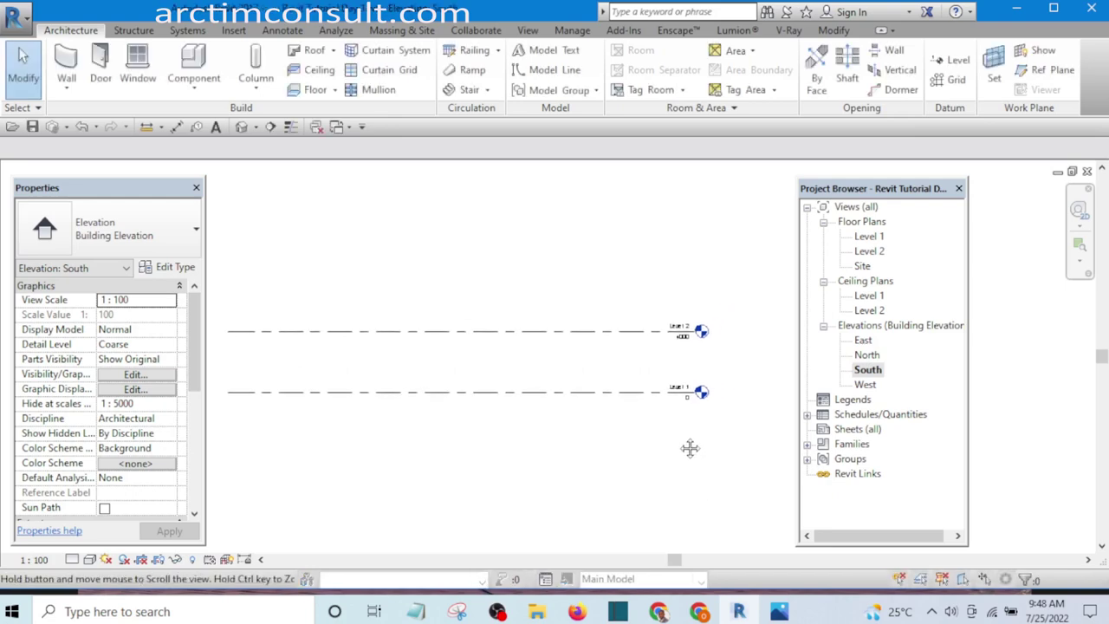
scroll(569, 441, down, 5)
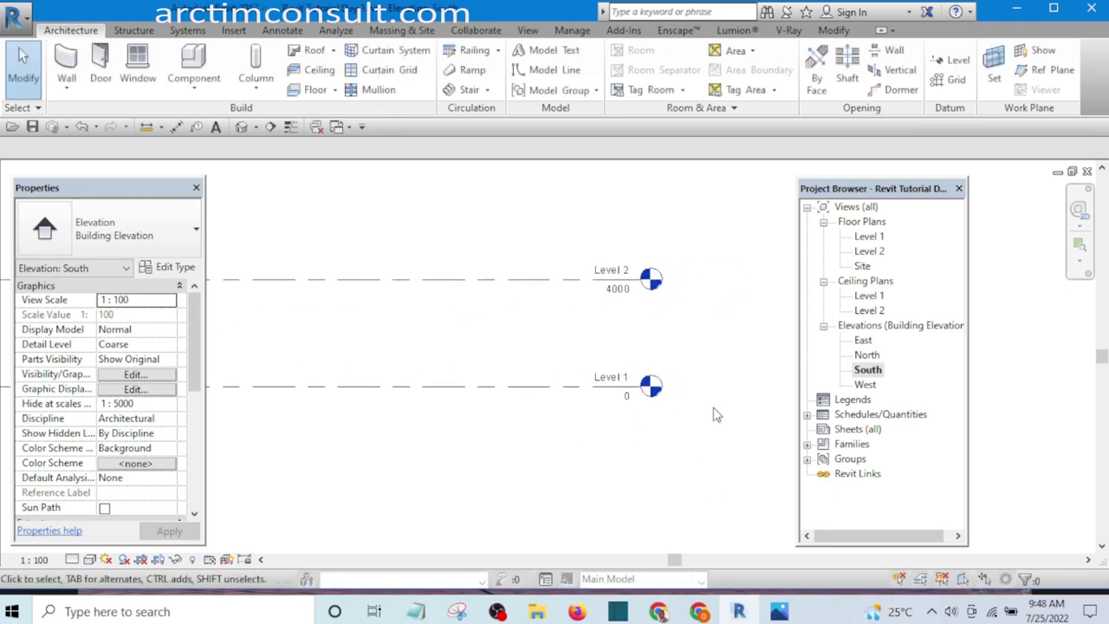
scroll(679, 372, up, 4)
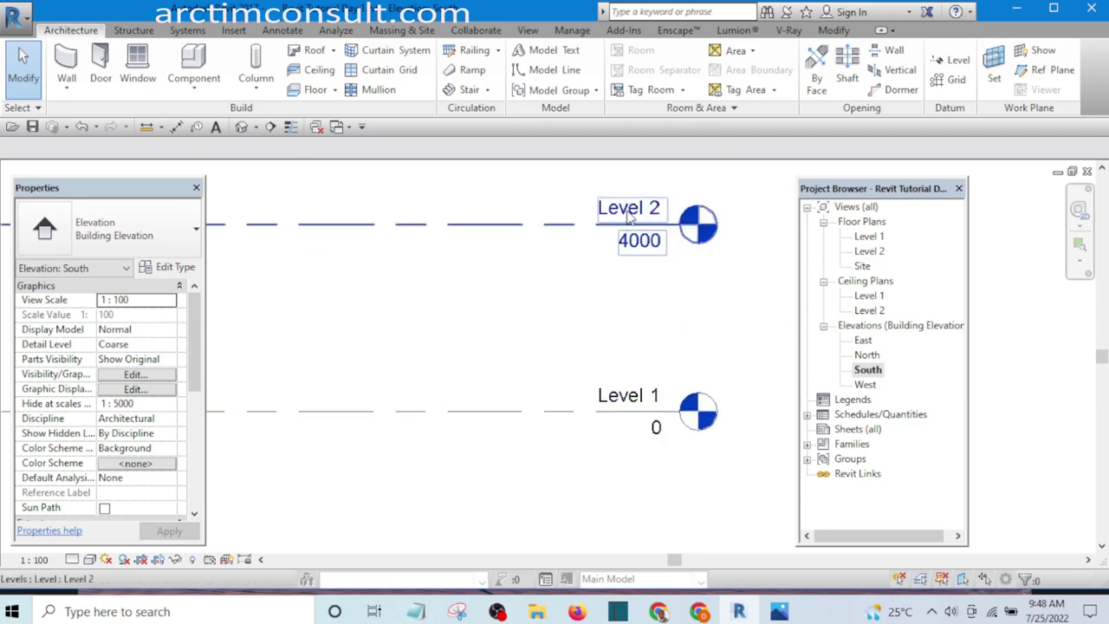
click(578, 227)
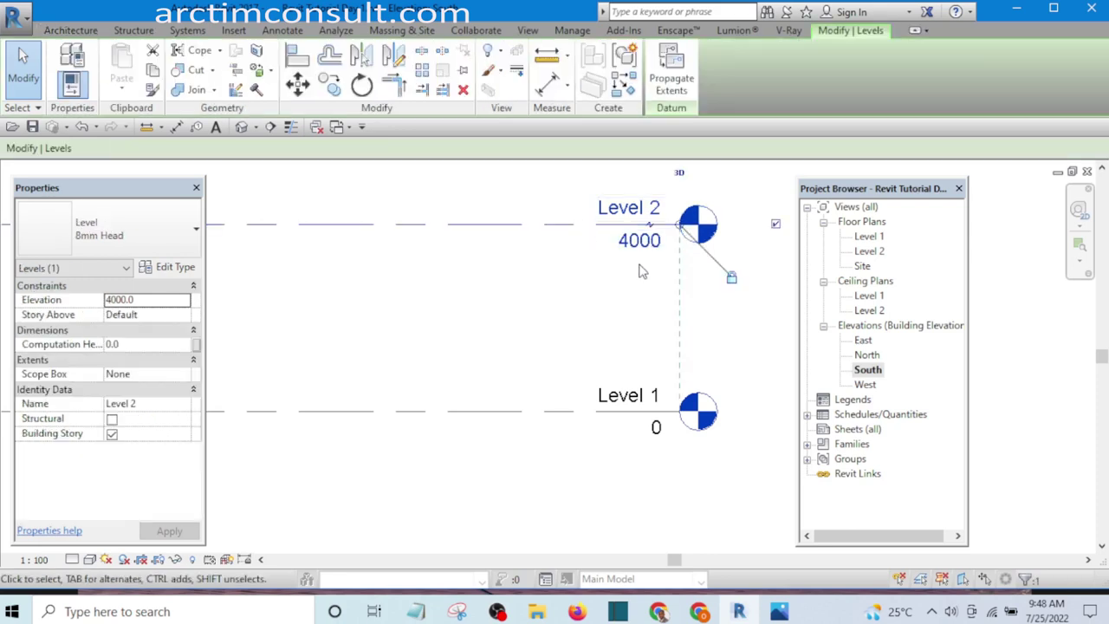
click(641, 242)
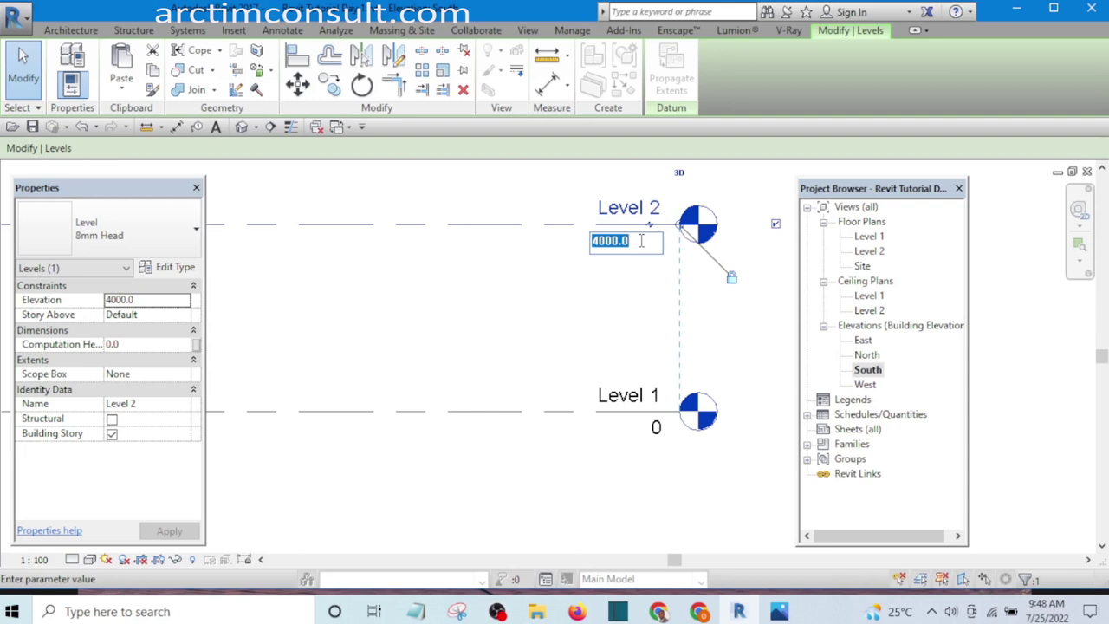
text(450)
key(Return)
click(544, 287)
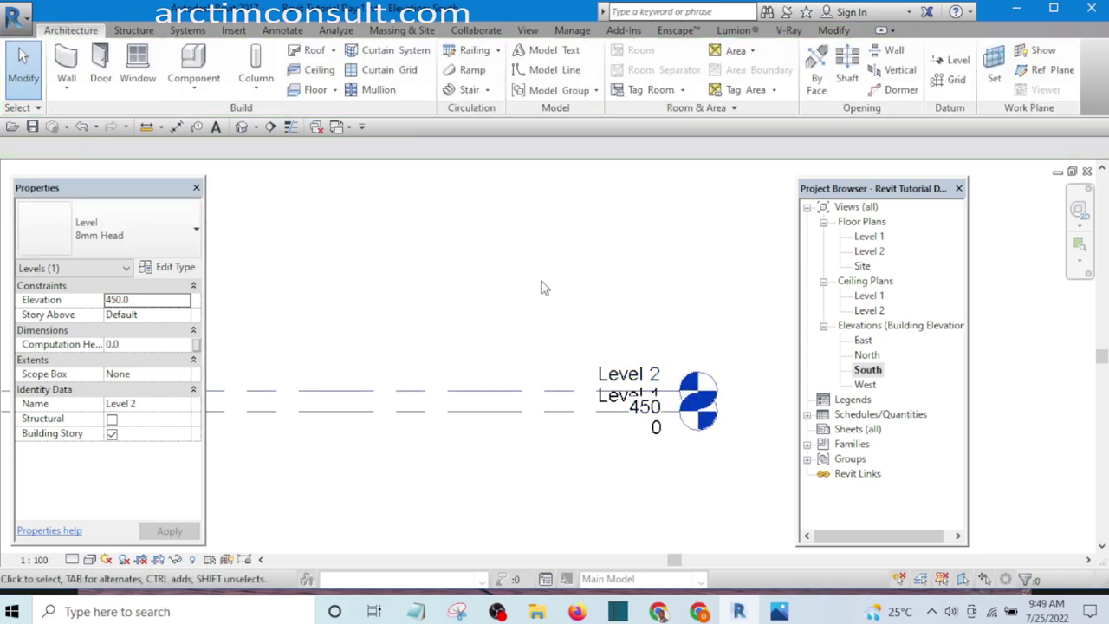
scroll(606, 347, down, 3)
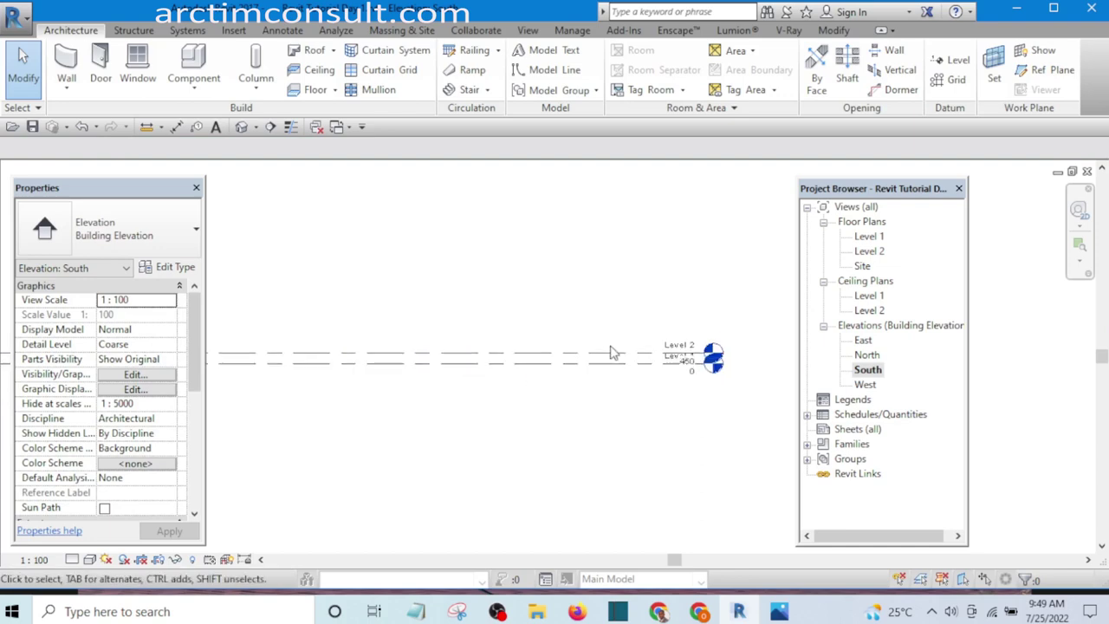
scroll(649, 355, up, 5)
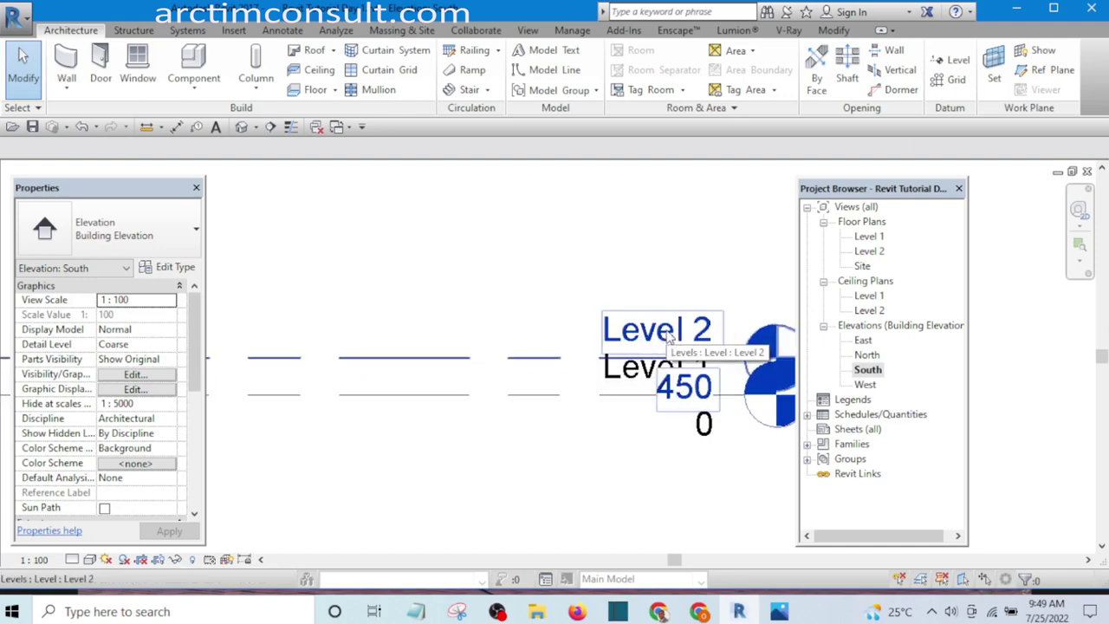
scroll(668, 342, down, 5)
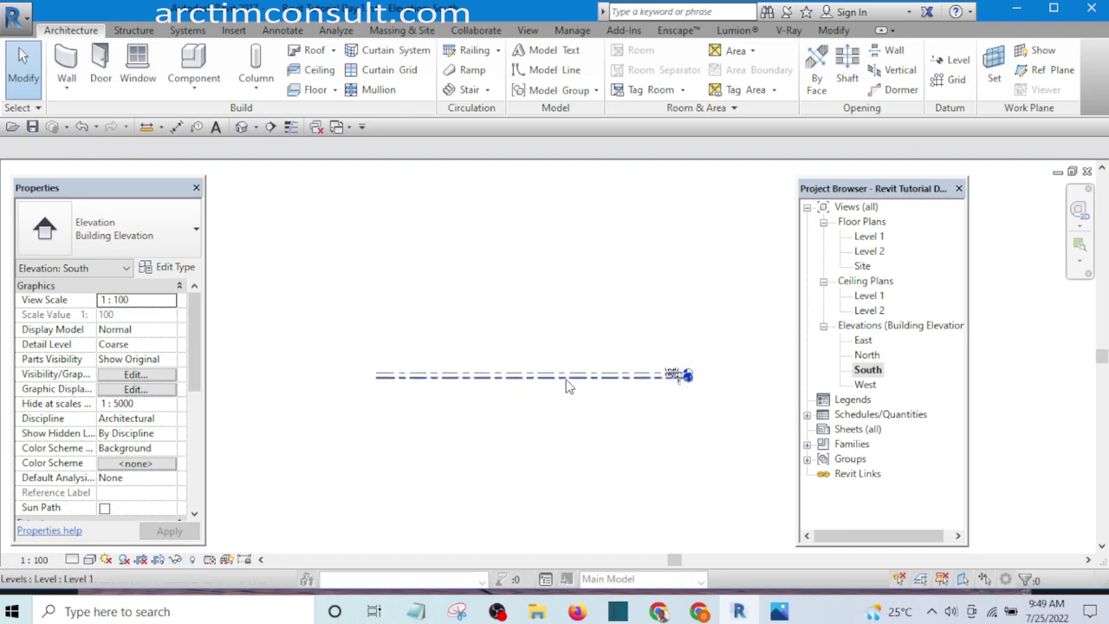
scroll(567, 385, up, 3)
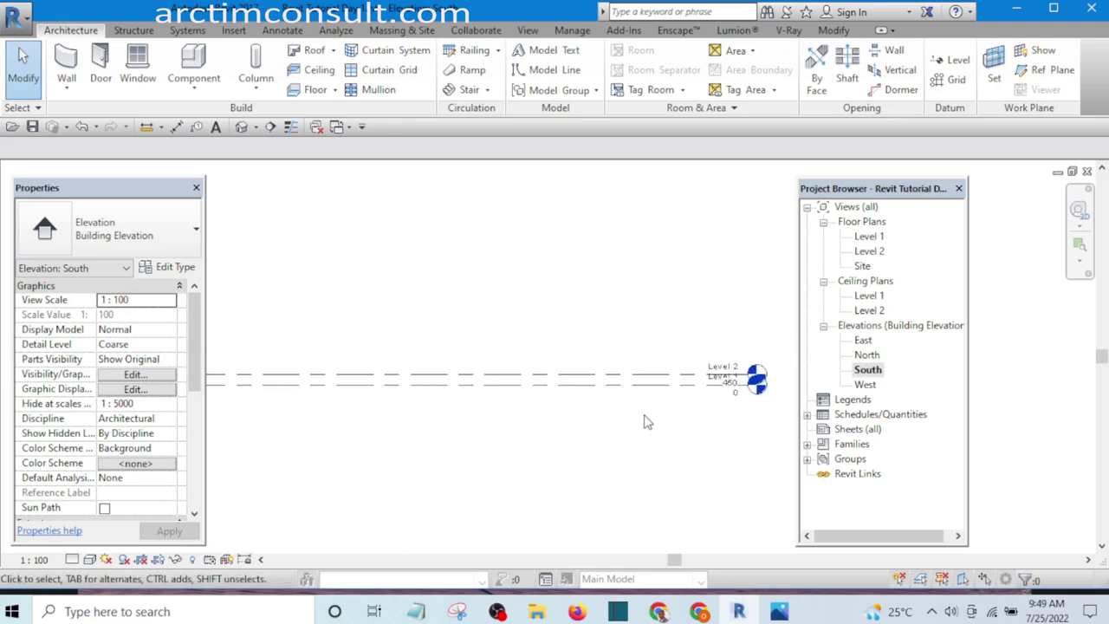
Step: Place a new level 150 mm above Level 2 in the South elevation, using the Level command's Pick Lines option
scroll(648, 422, up, 4)
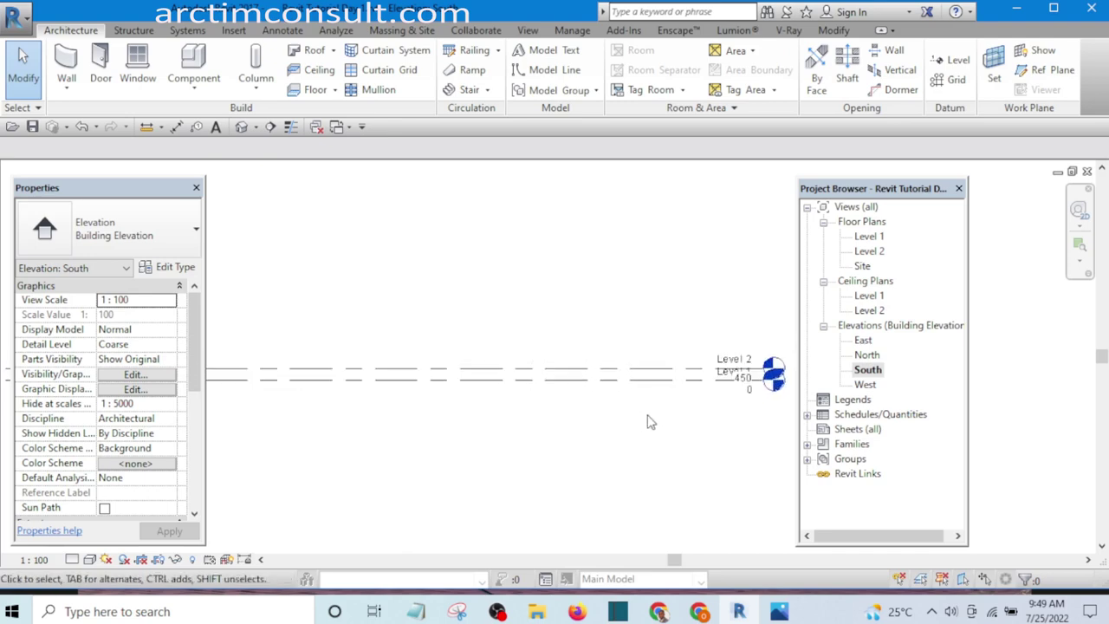
click(605, 374)
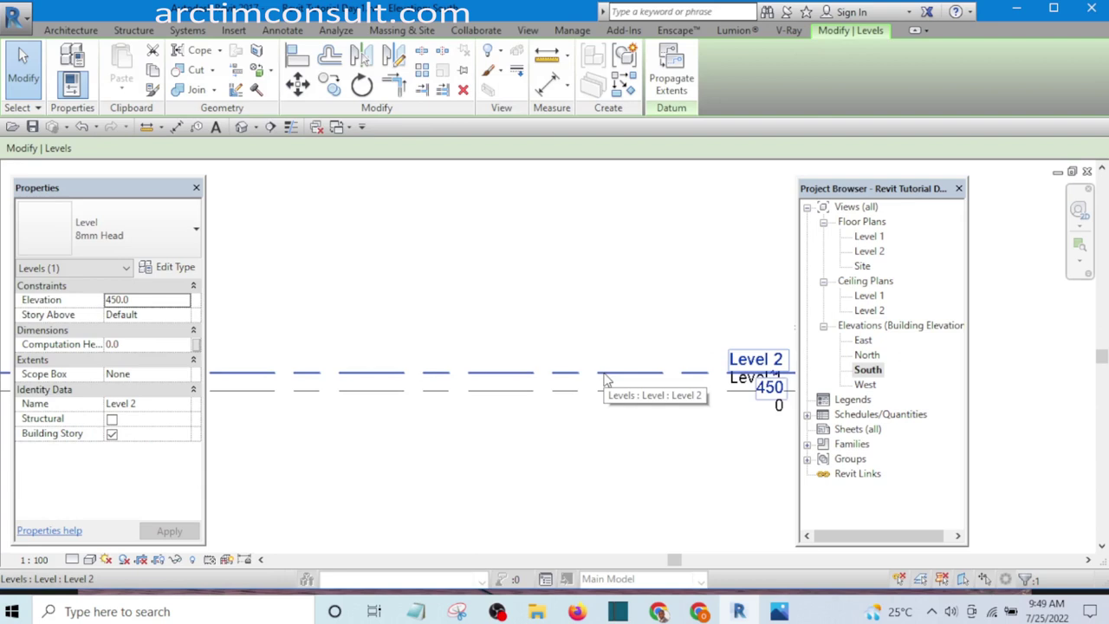
click(635, 94)
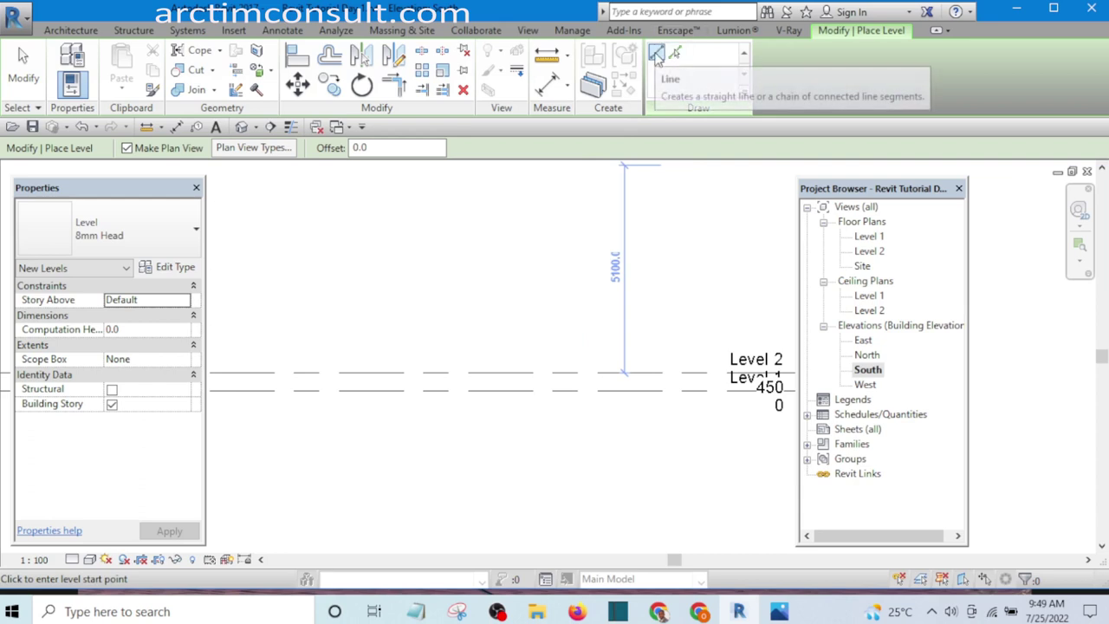
scroll(620, 274, down, 3)
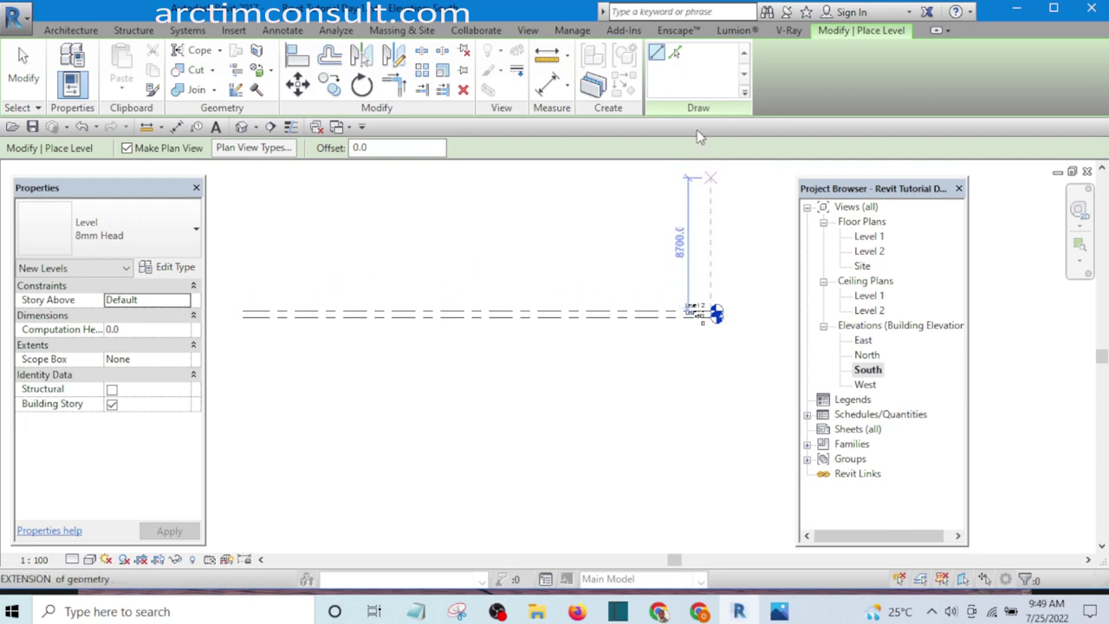
click(676, 54)
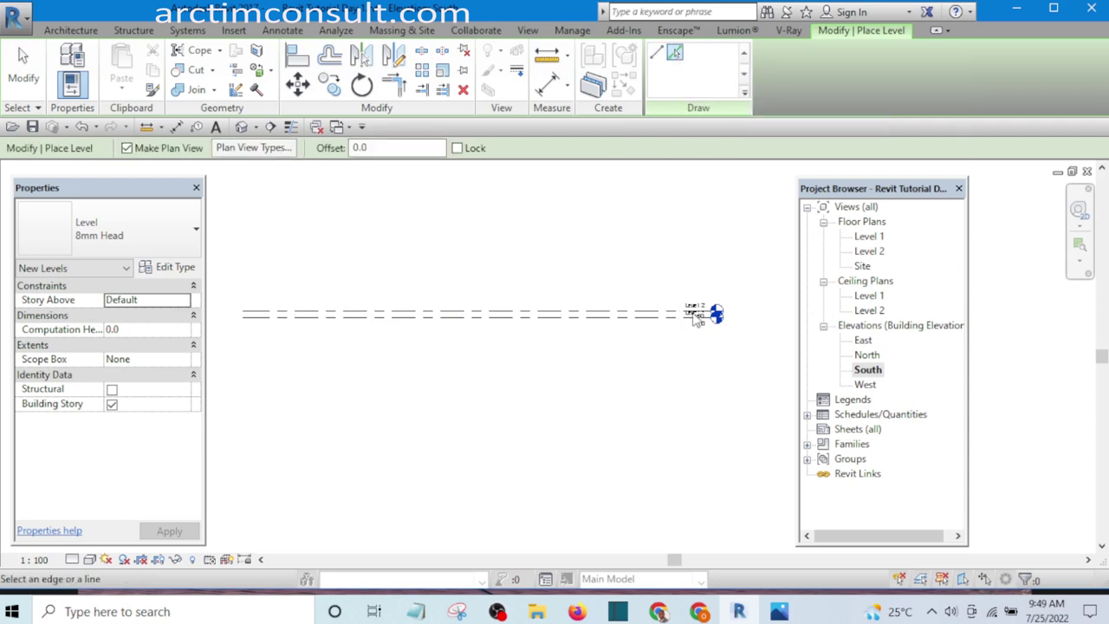
scroll(709, 319, up, 4)
shift+scroll(650, 325, left, 3)
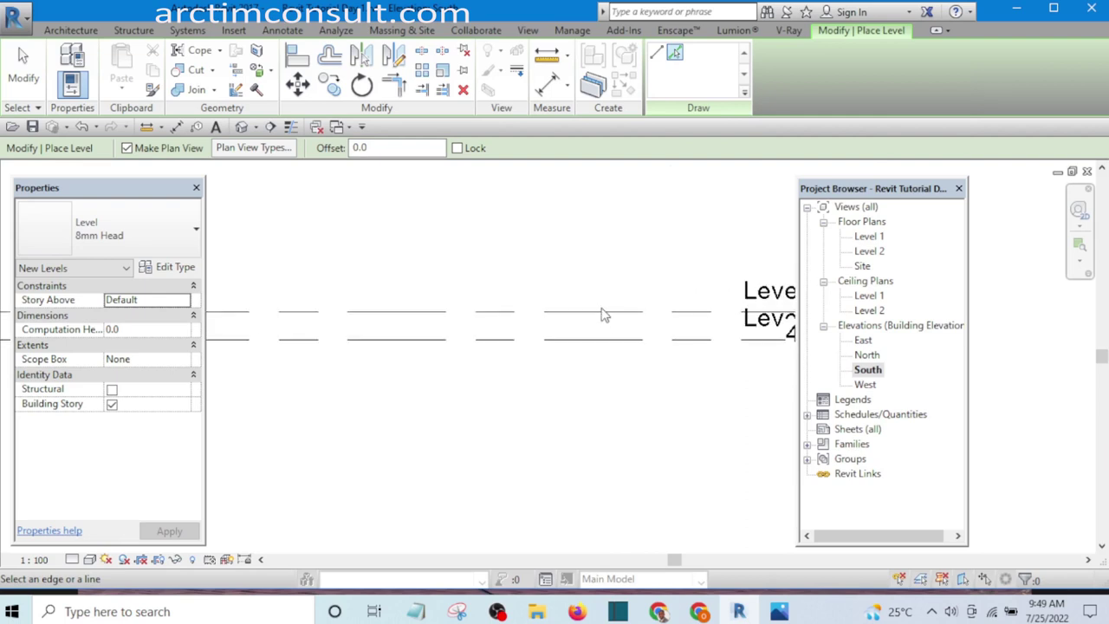
scroll(589, 321, down, 2)
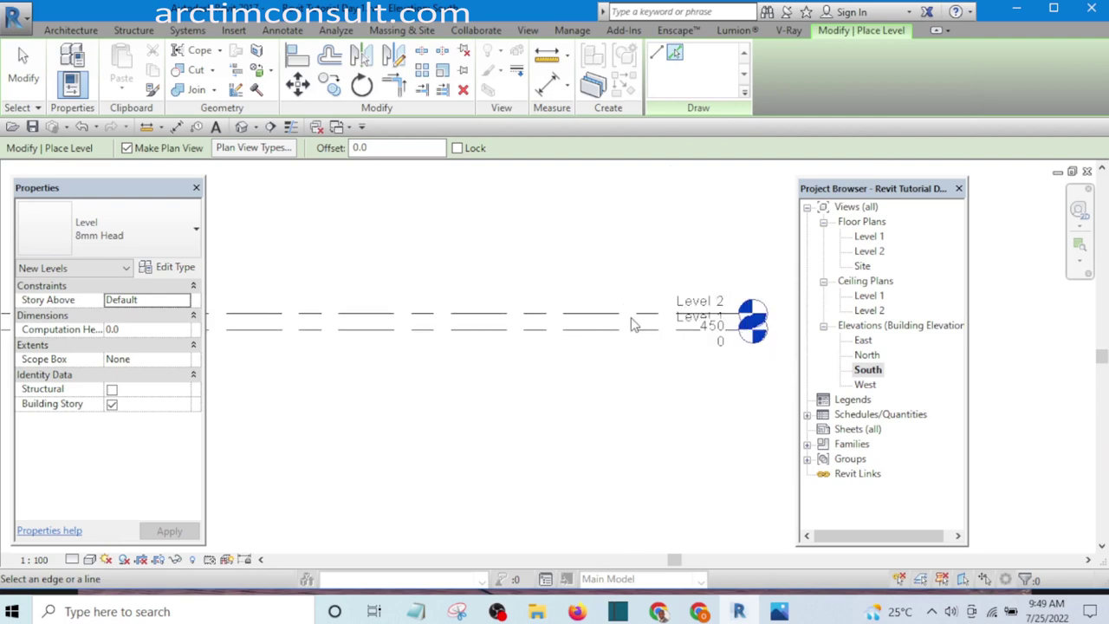
scroll(540, 315, down, 4)
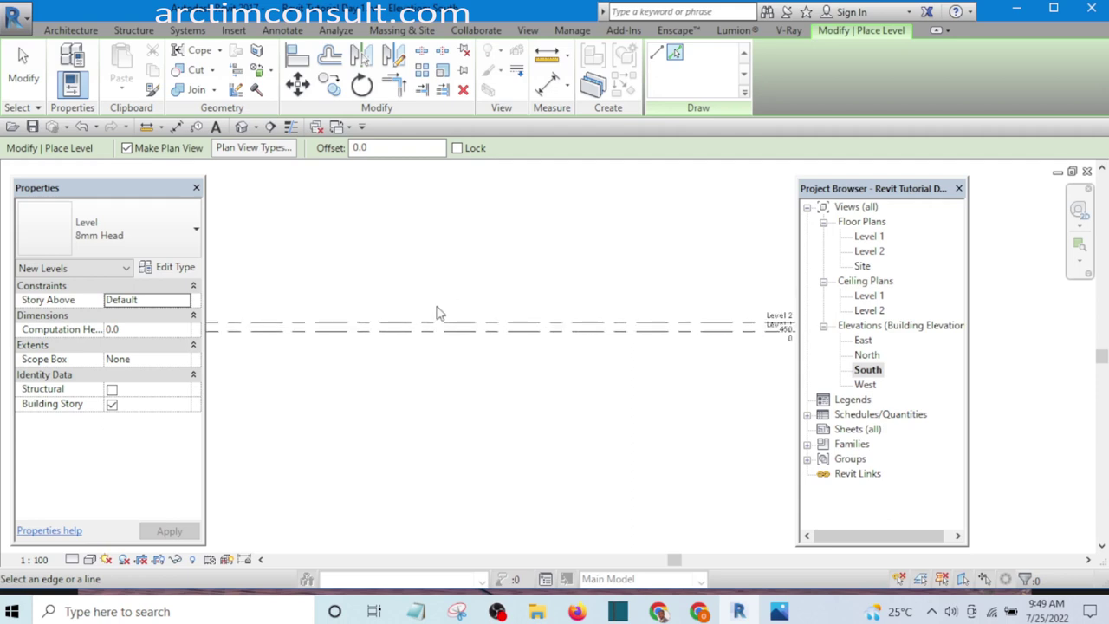
scroll(610, 293, down, 2)
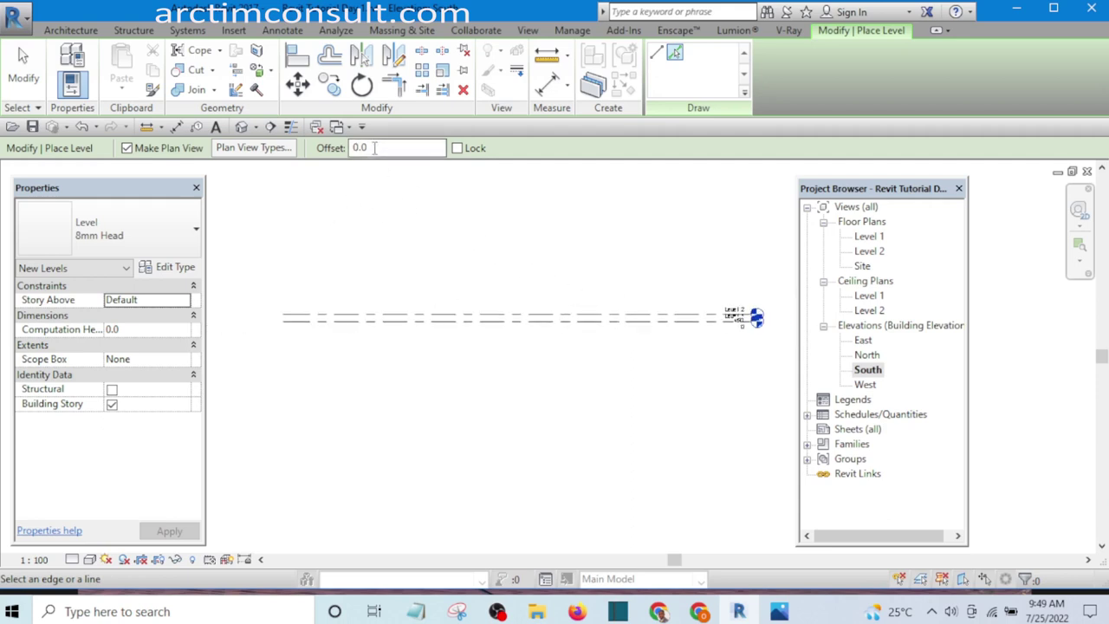
drag(389, 148, 336, 153)
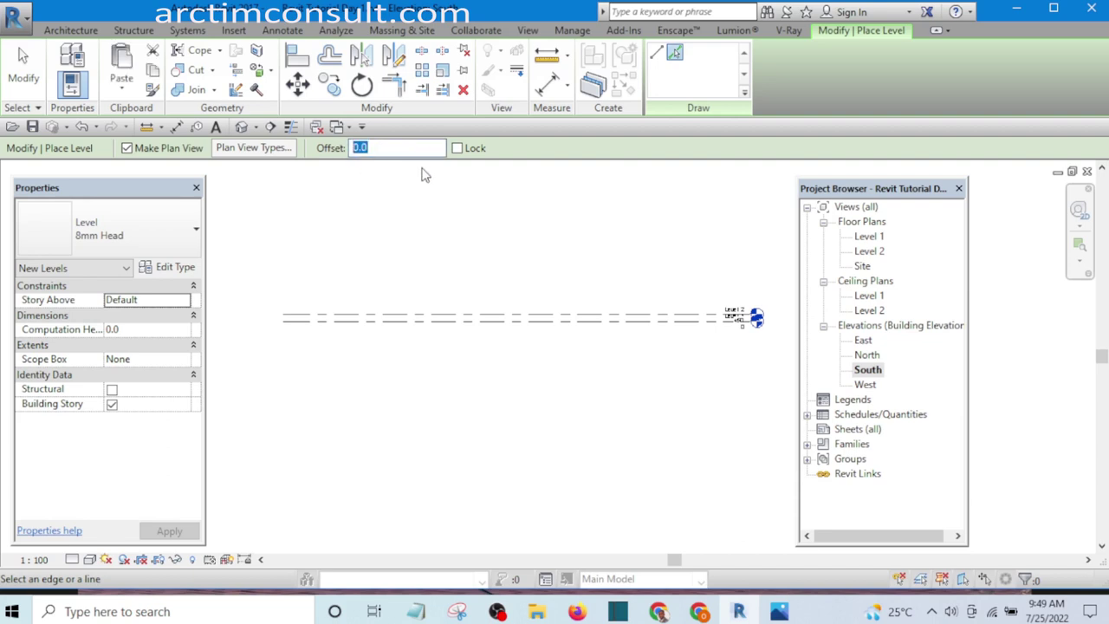
text(15)
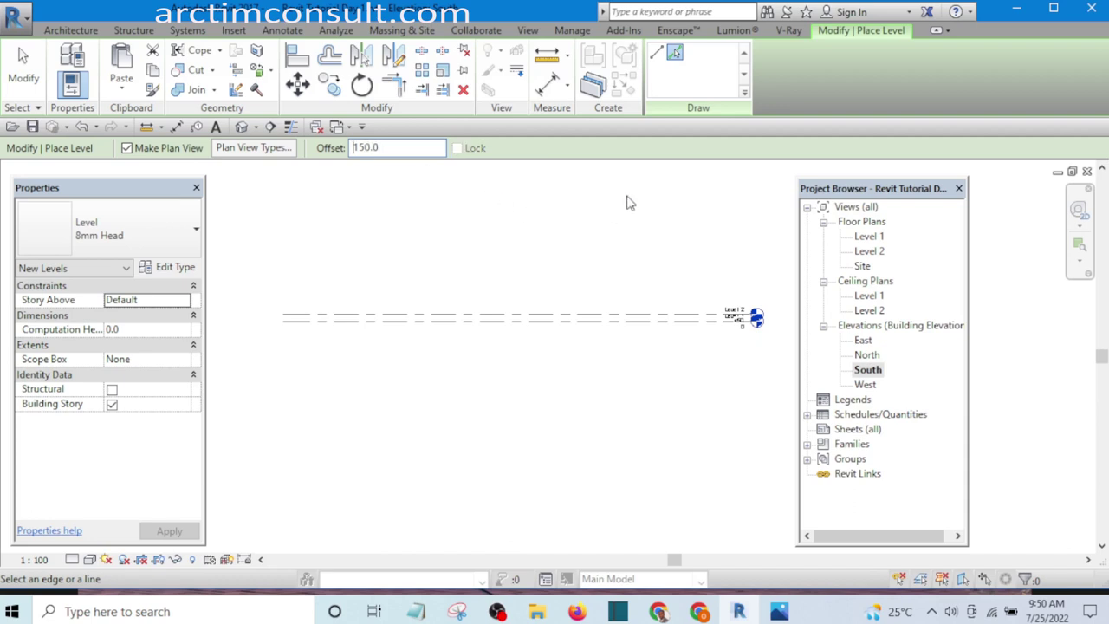
scroll(494, 338, up, 2)
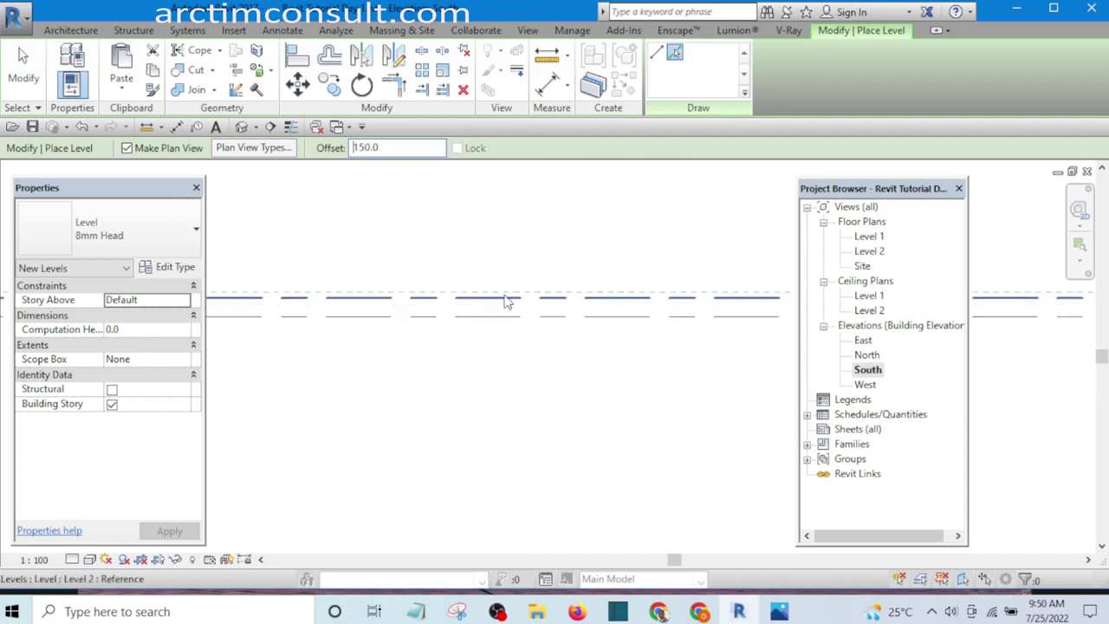
click(508, 298)
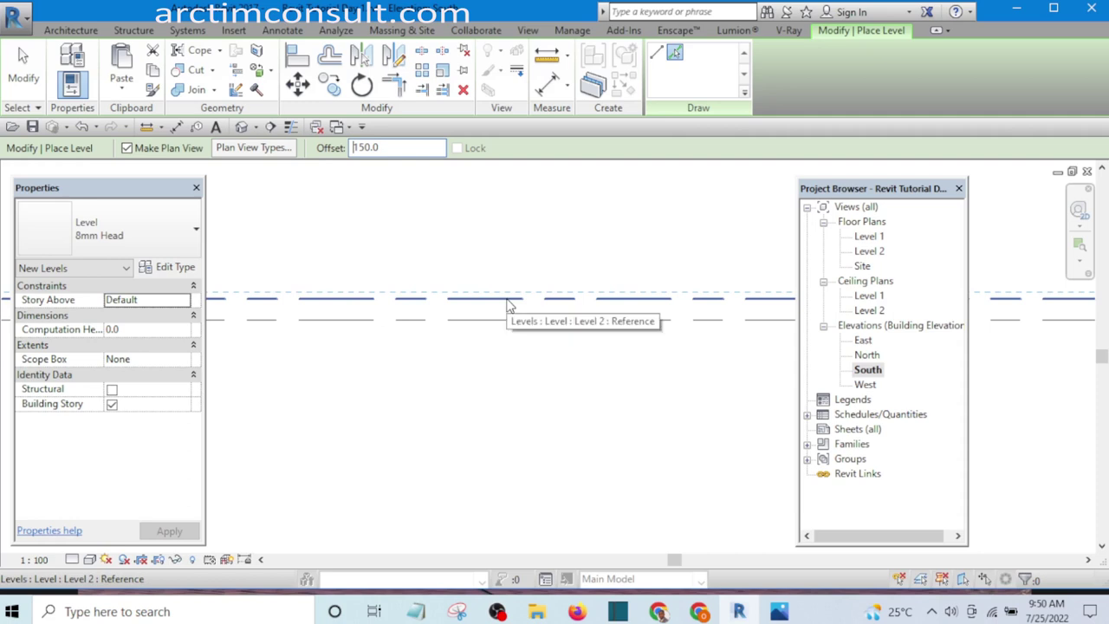
click(507, 297)
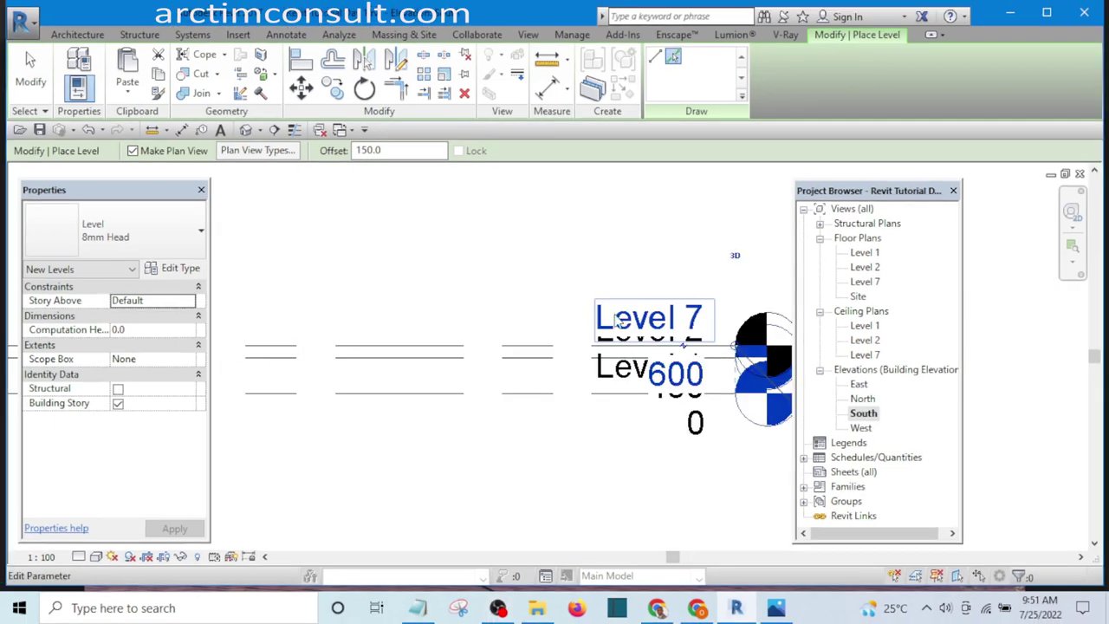
Step: Add a level with an offset of 3600 mm above Level 7
scroll(658, 305, down, 2)
scroll(520, 368, up, 2)
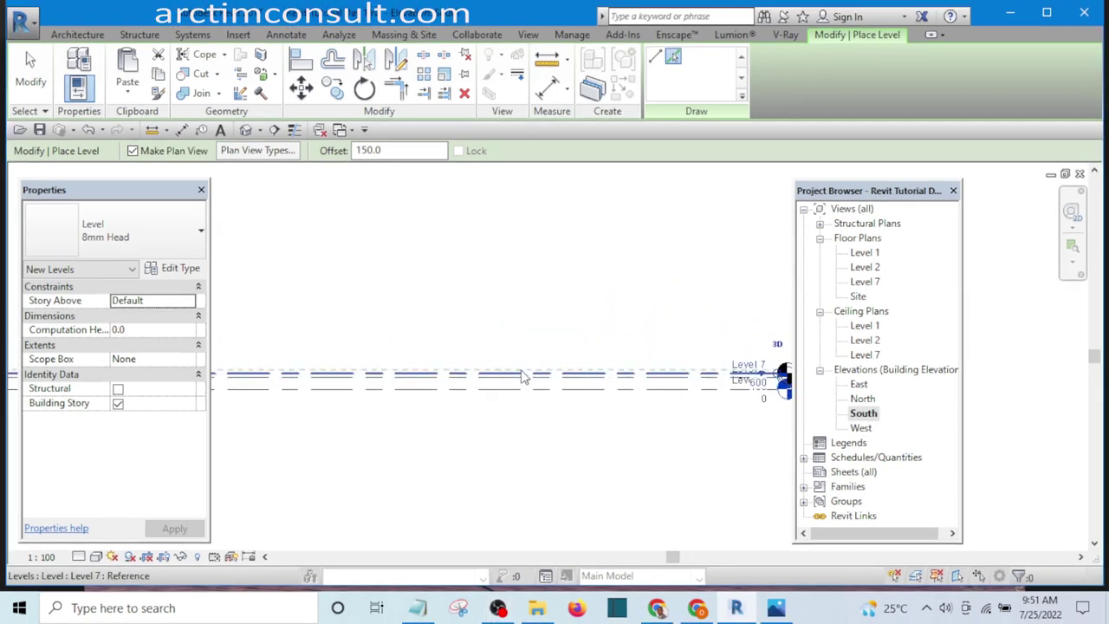
middle_drag(575, 355, 532, 358)
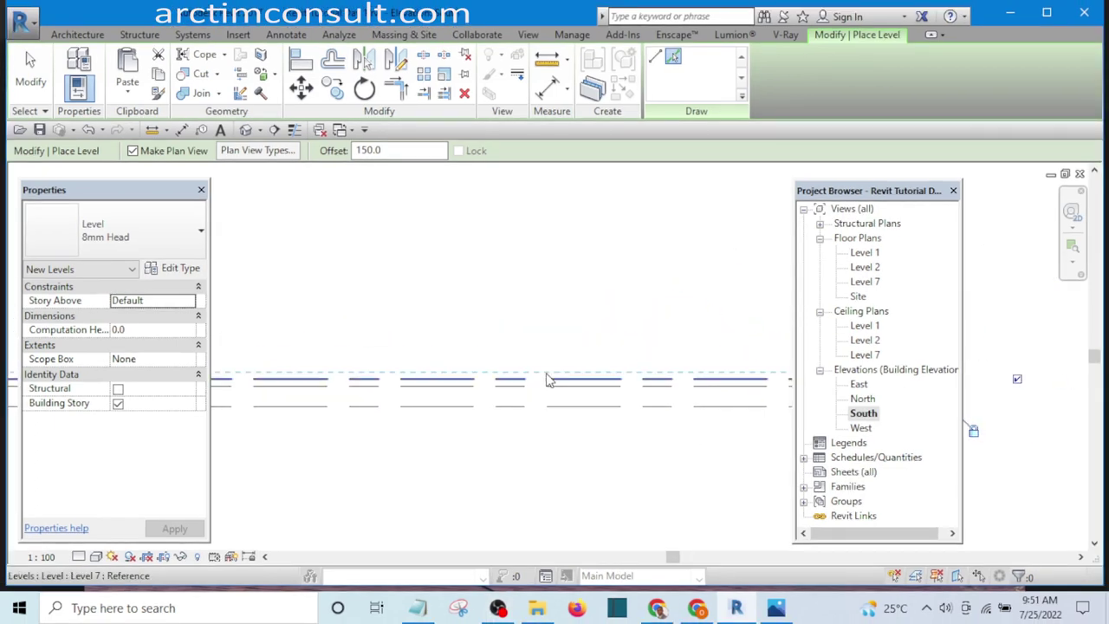
scroll(485, 391, up, 2)
scroll(514, 322, down, 4)
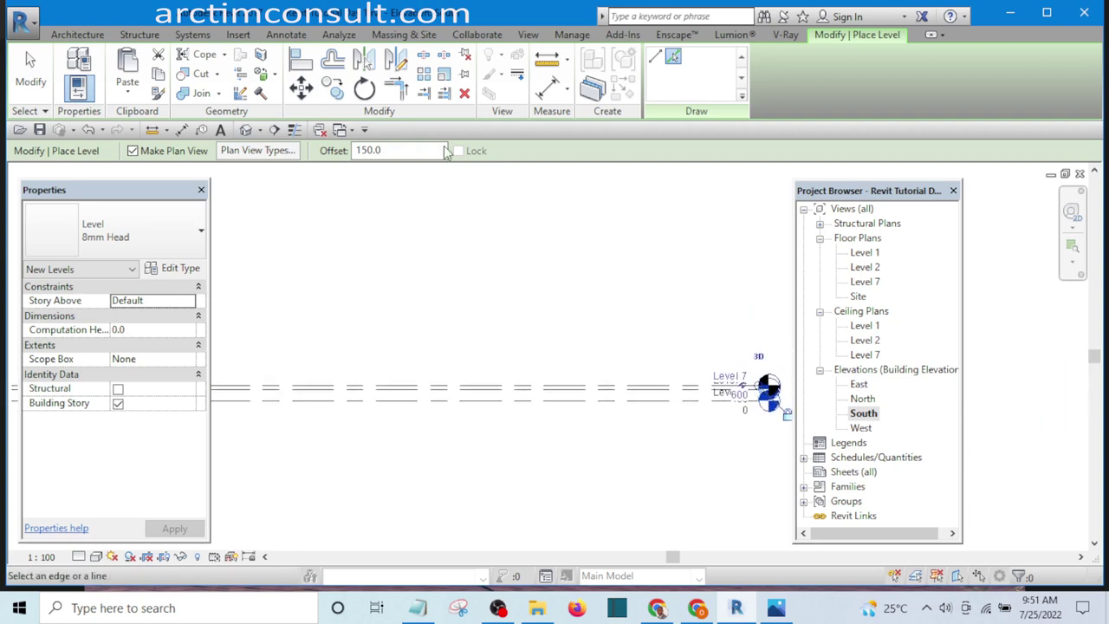
drag(384, 150, 348, 150)
text(3600)
key(Return)
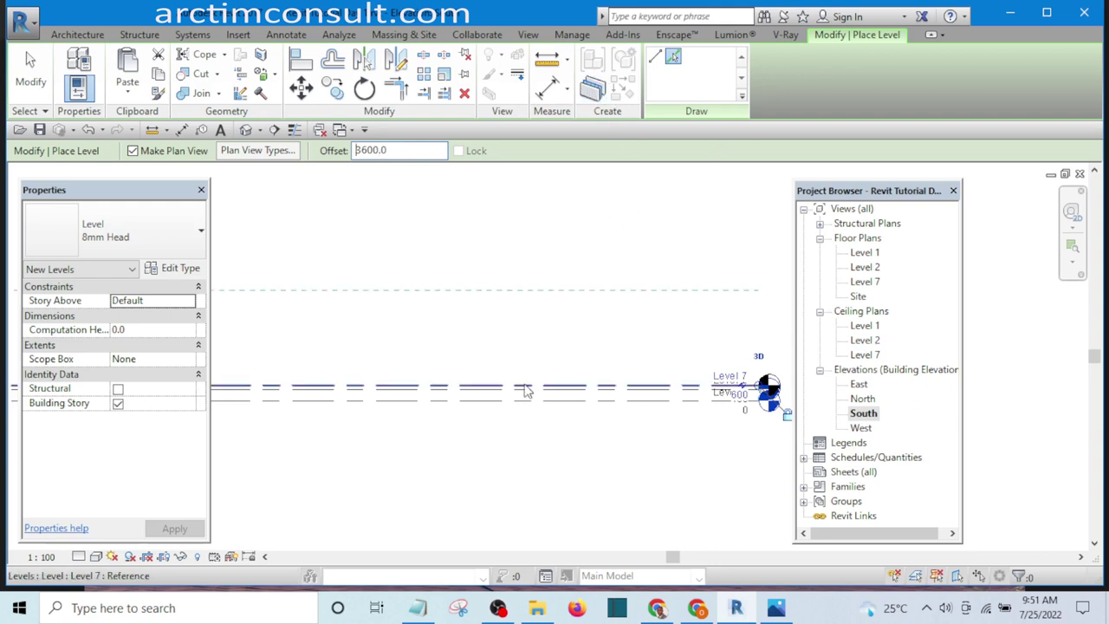
scroll(516, 392, up, 3)
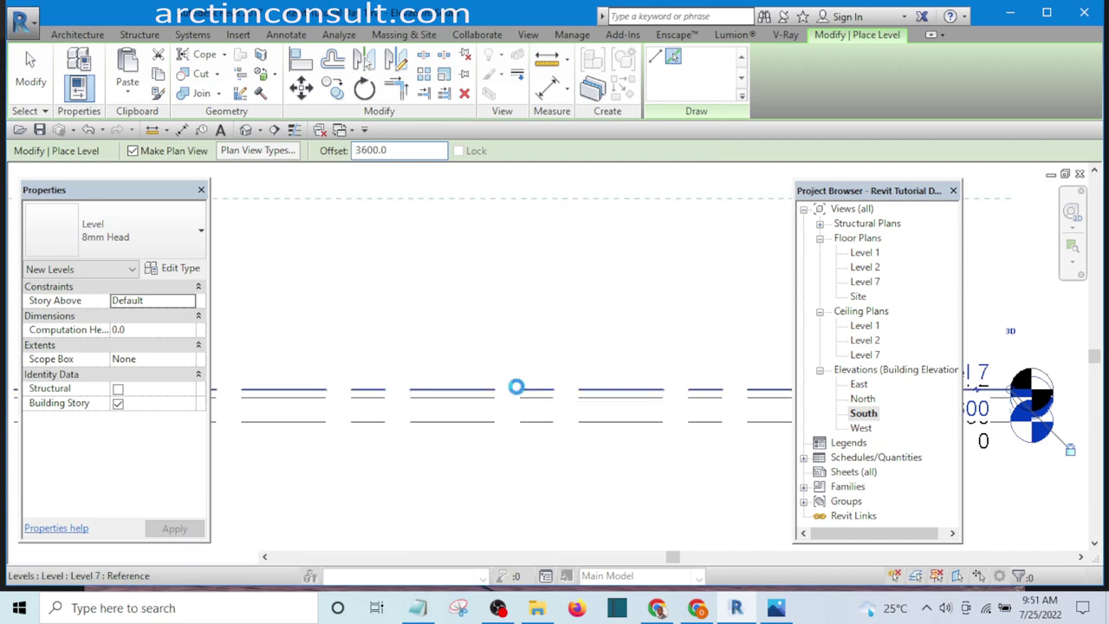
click(516, 391)
scroll(518, 390, down, 4)
scroll(718, 339, down, 3)
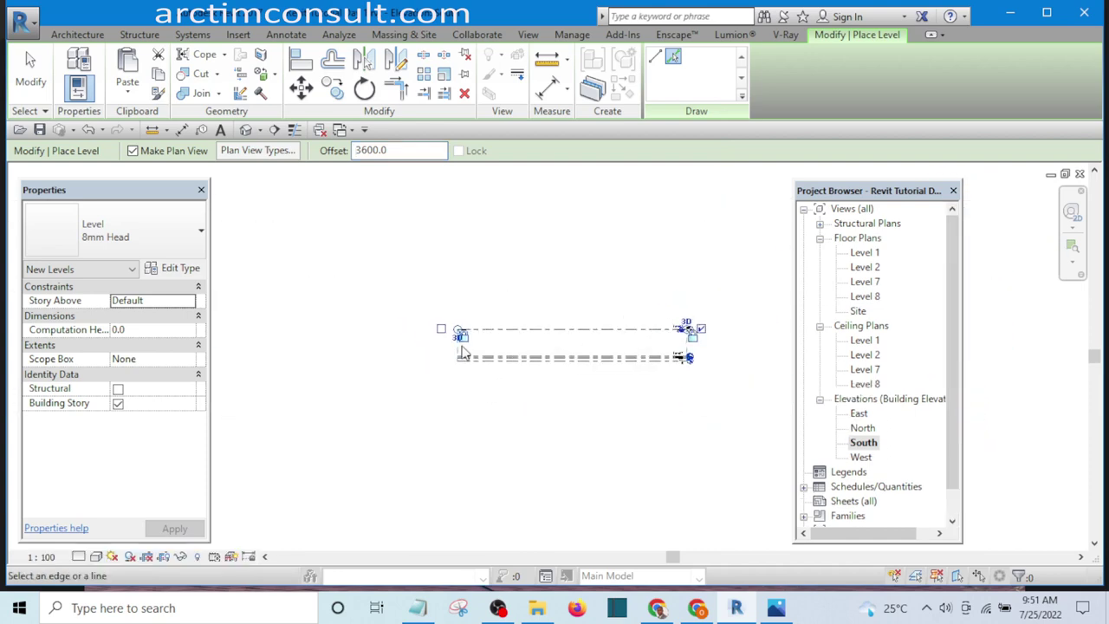
Step: Add a level with an offset of 150 mm above Level 8
scroll(426, 320, up, 3)
scroll(404, 308, down, 3)
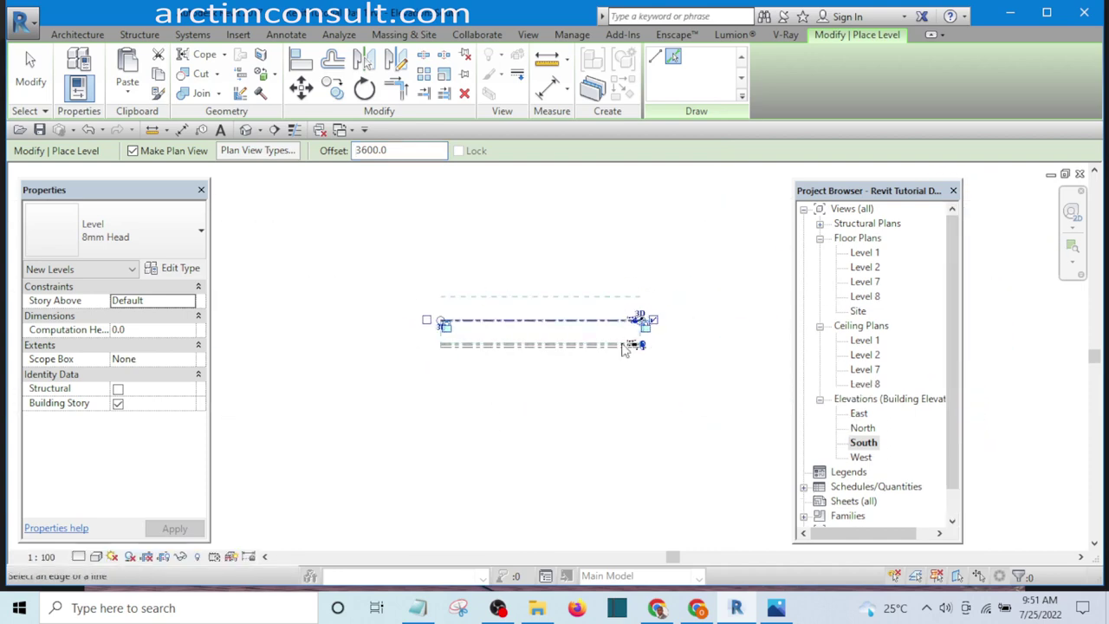
scroll(613, 299, up, 4)
scroll(656, 336, down, 2)
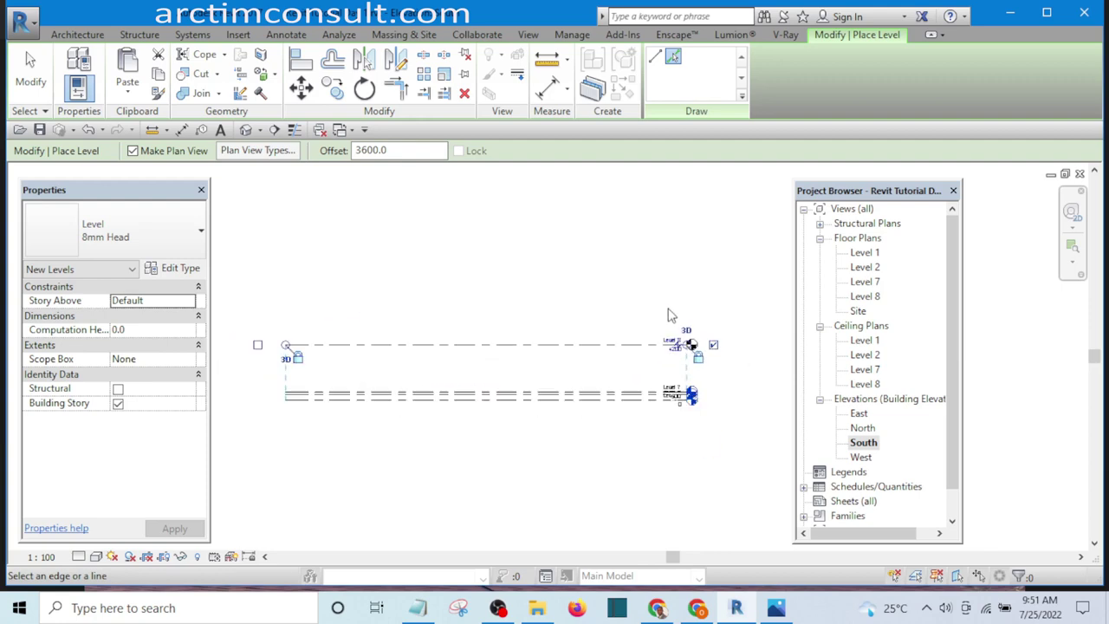
double_click(382, 150)
text(150)
scroll(451, 339, up, 3)
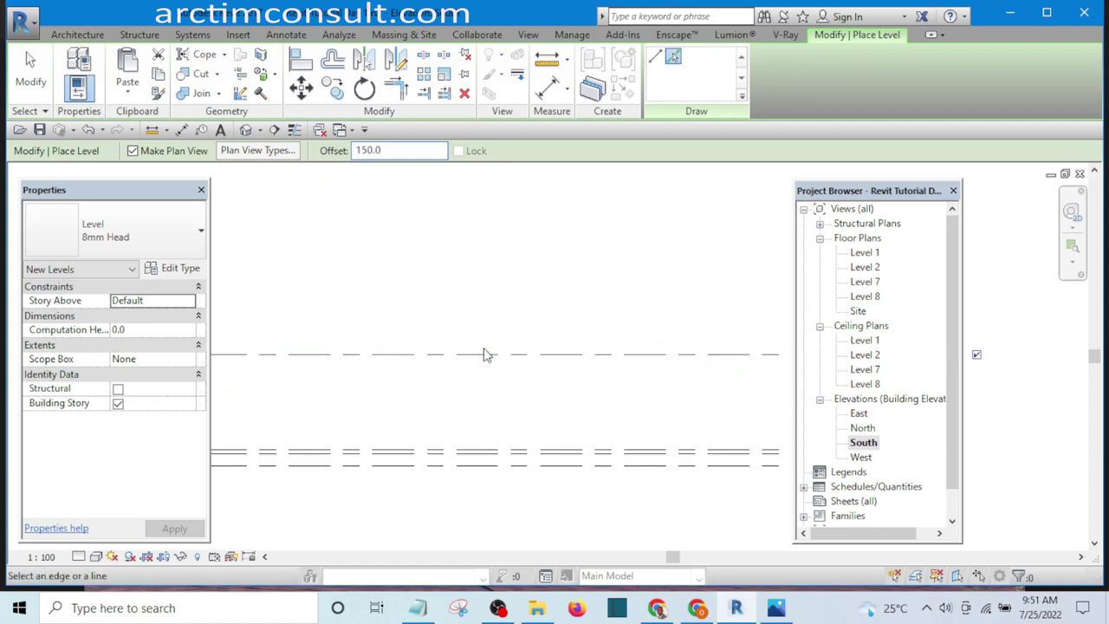
click(486, 351)
scroll(467, 372, down, 3)
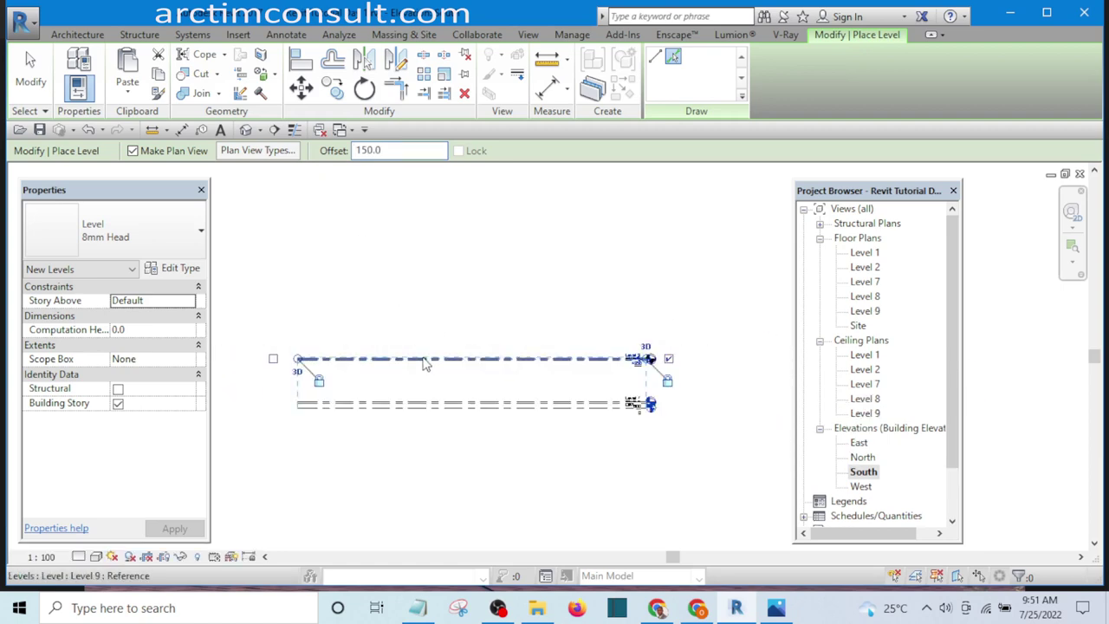
Step: Add a level with an offset of 3600 mm above Level 9
drag(384, 147, 364, 151)
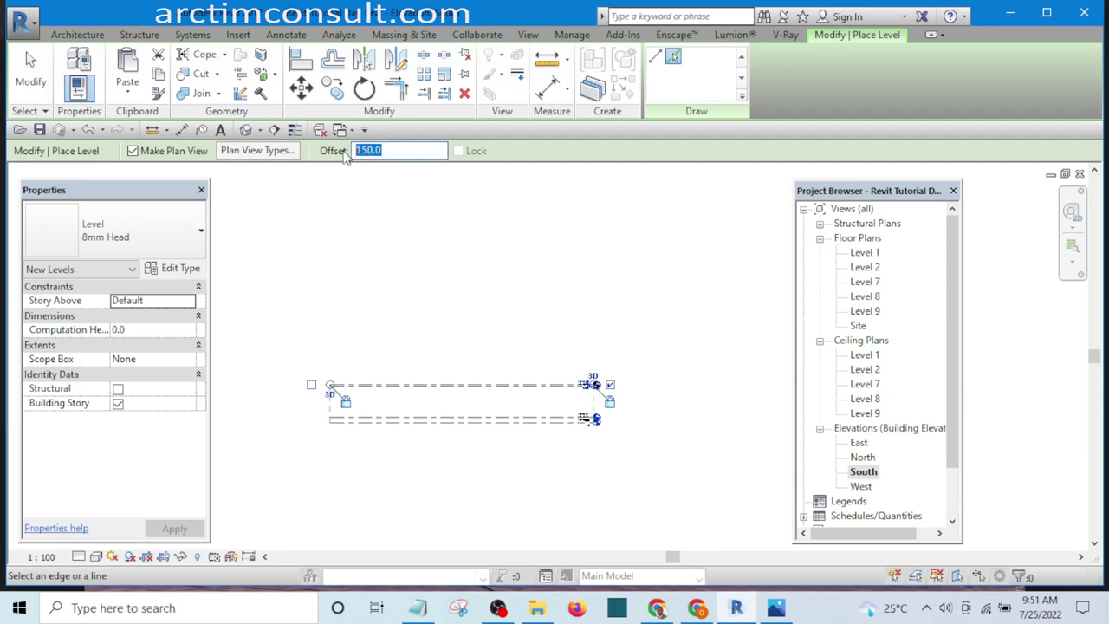
text(360)
scroll(488, 407, up, 5)
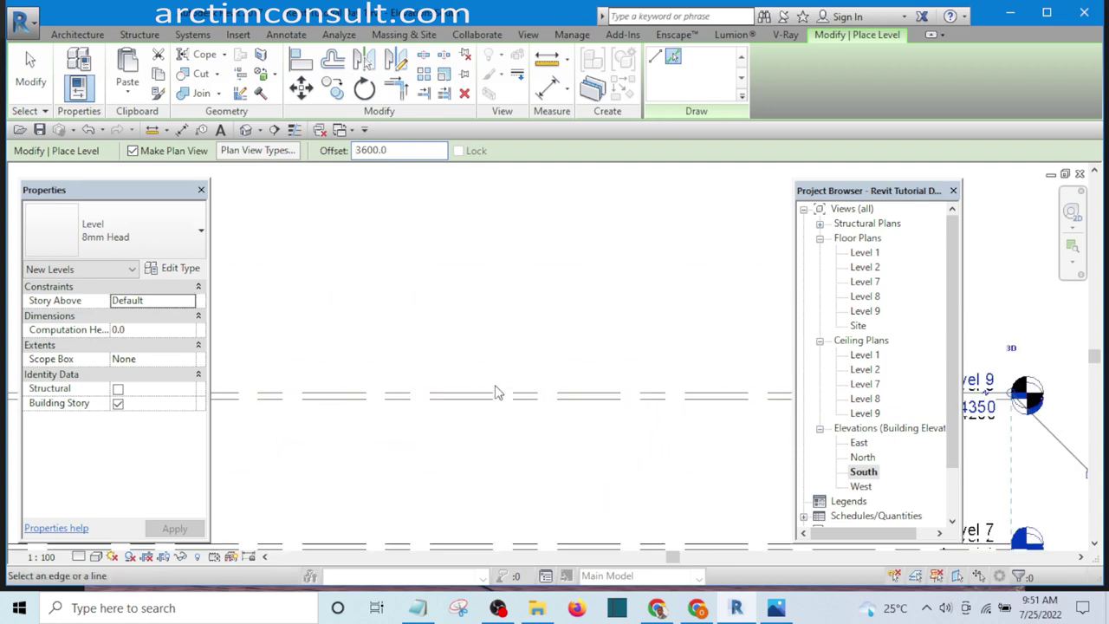
click(495, 391)
scroll(495, 394, down, 7)
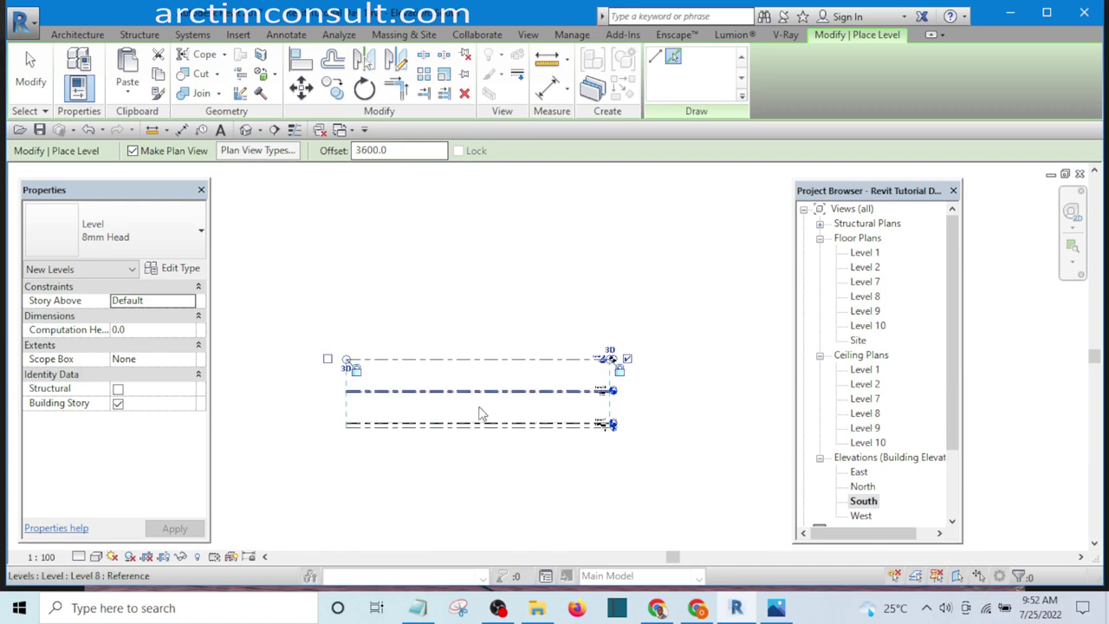
Step: Add a top level with an offset of 5000 mm above Level 10 and end level placement
scroll(511, 394, up, 5)
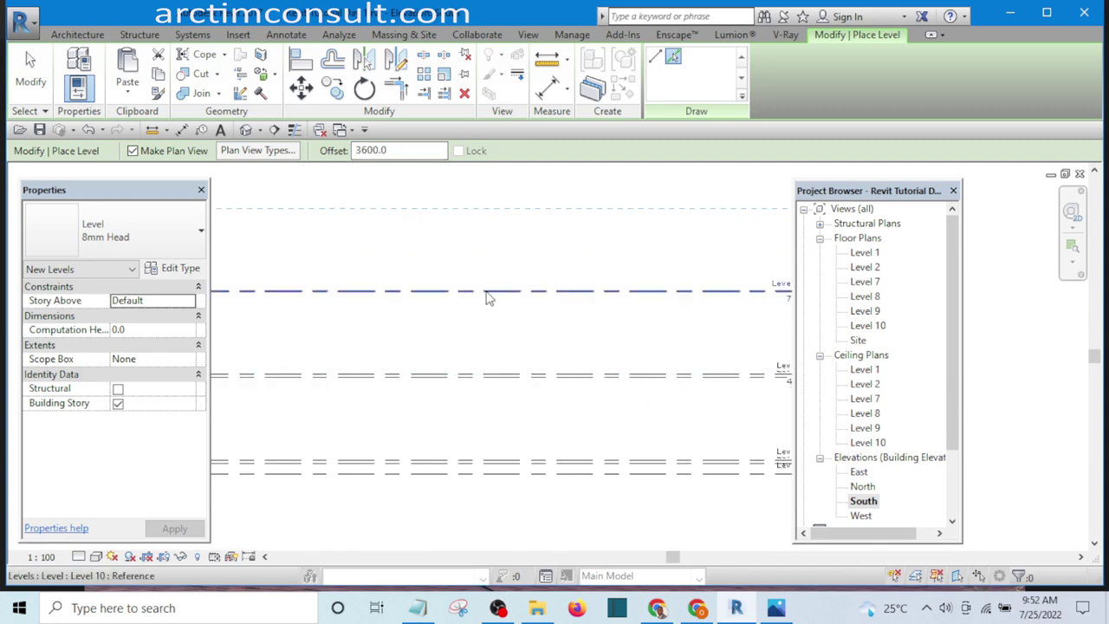
scroll(487, 298, down, 4)
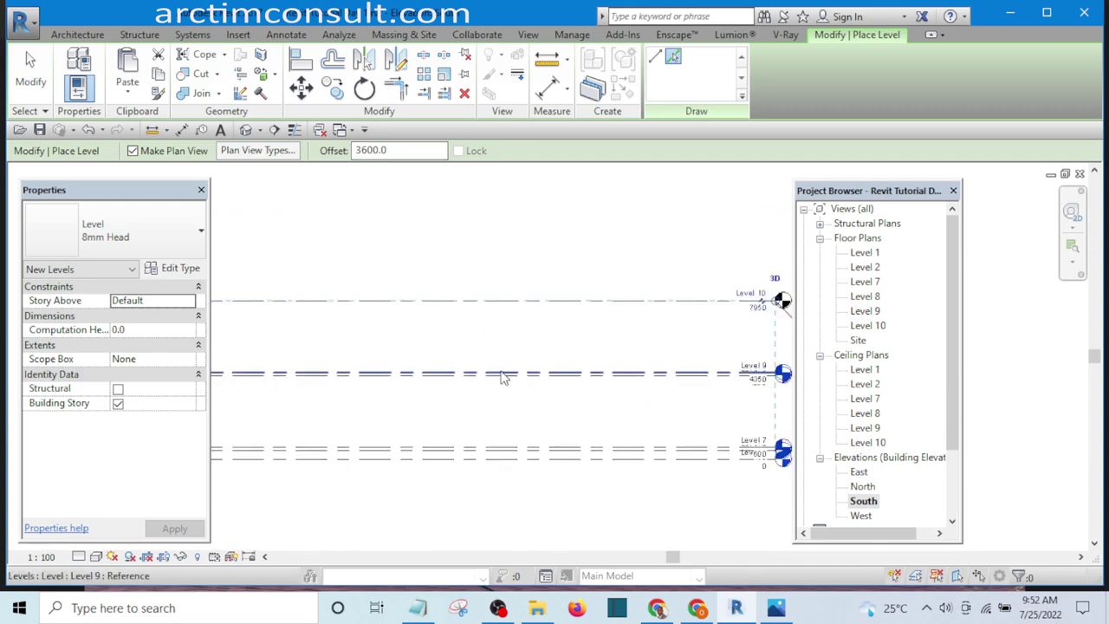
click(383, 150)
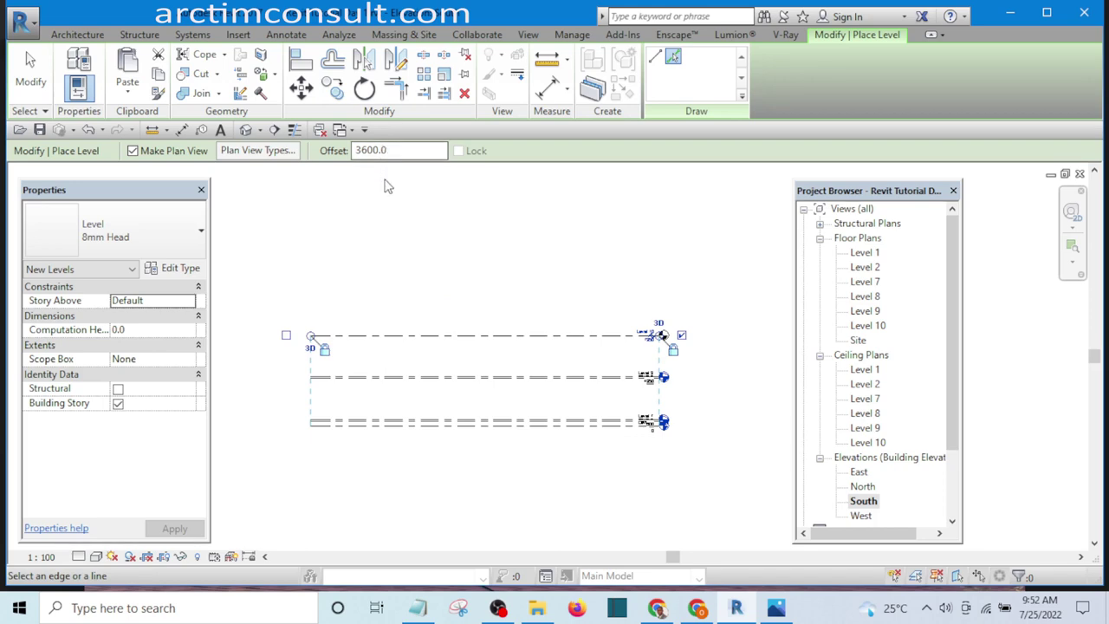
scroll(465, 358, up, 2)
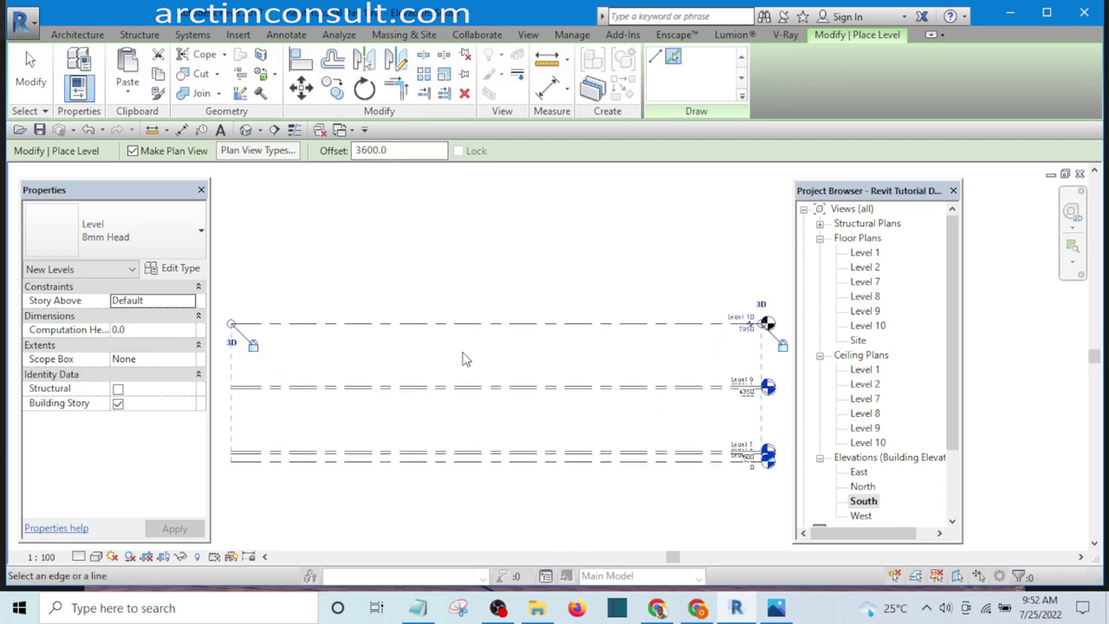
double_click(390, 149)
text(50)
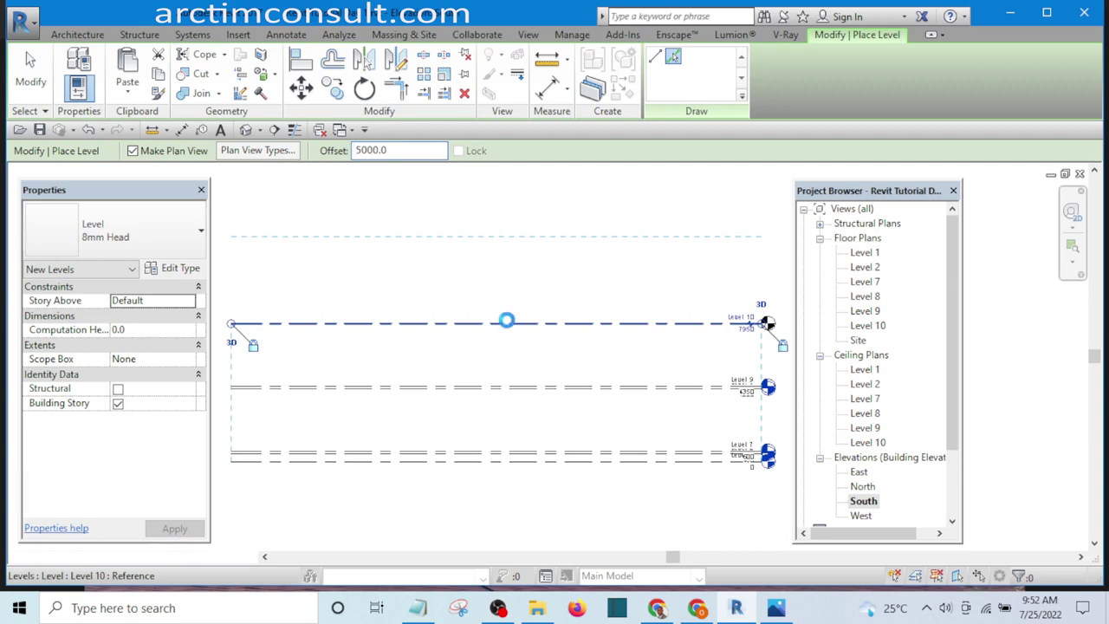
click(509, 325)
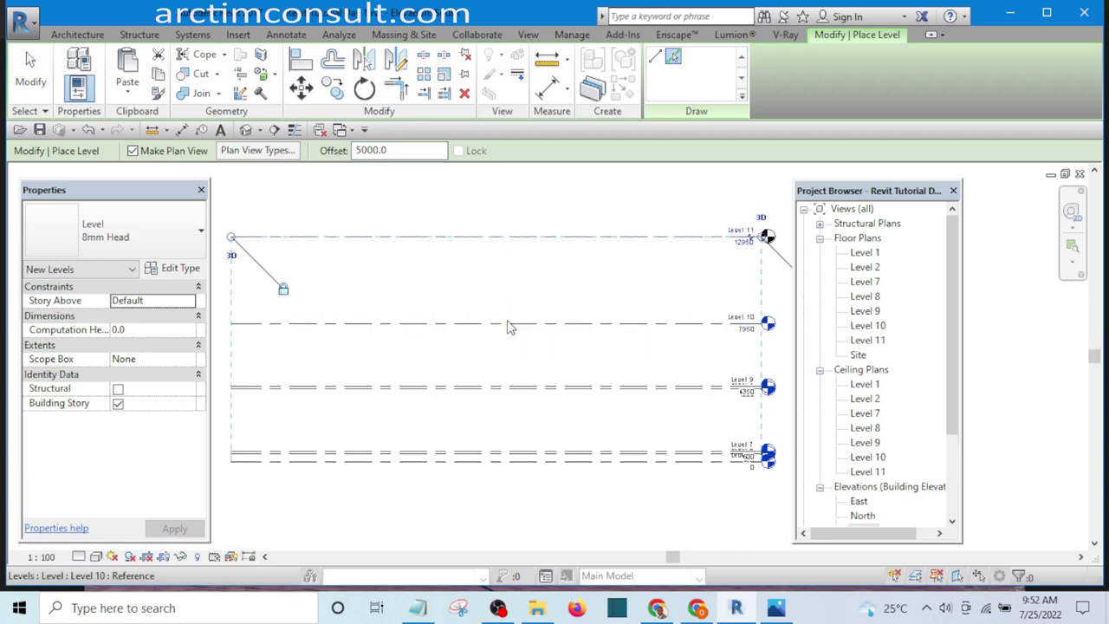
click(30, 78)
scroll(537, 394, down, 2)
scroll(594, 322, up, 2)
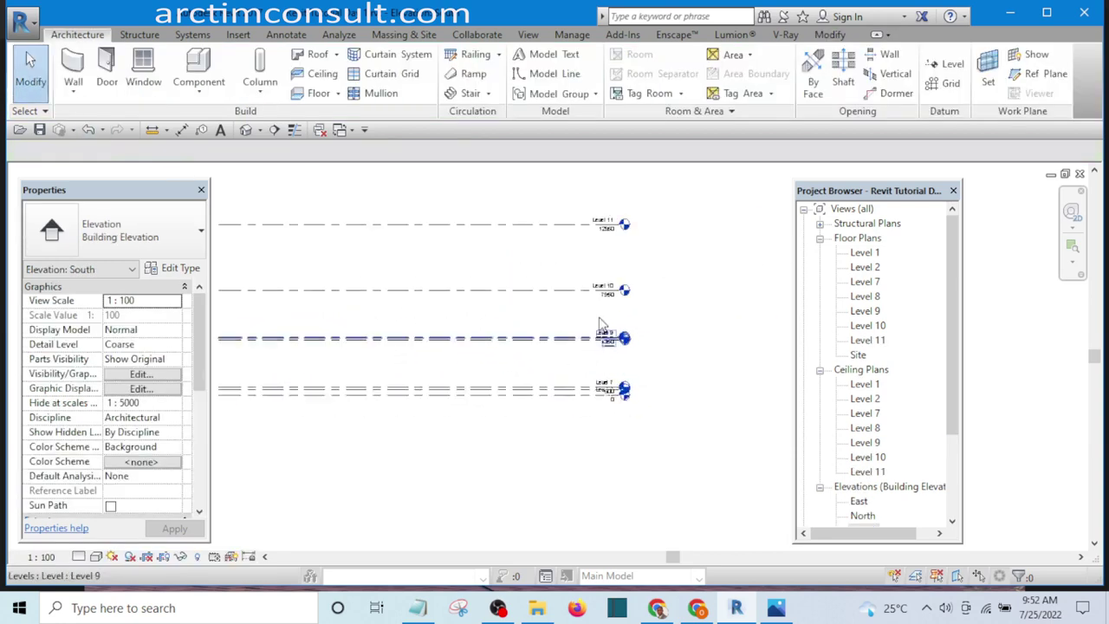
scroll(577, 376, down, 1)
scroll(645, 215, up, 1)
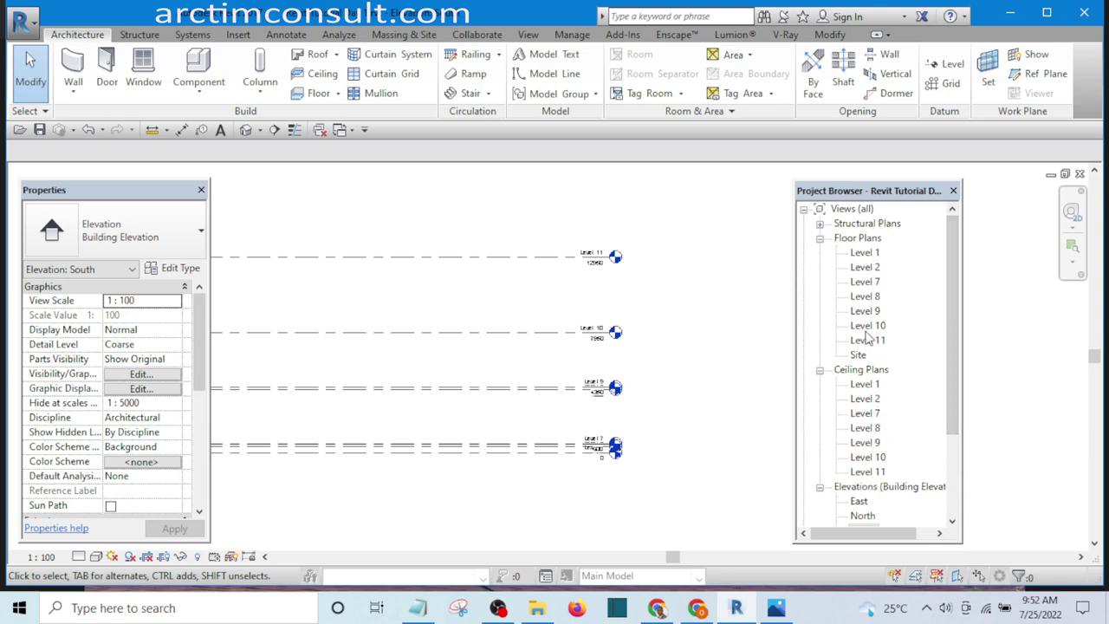
Step: Rename Level 7, at elevation 600, to Ground Level and rename its corresponding views as well
scroll(639, 381, up, 3)
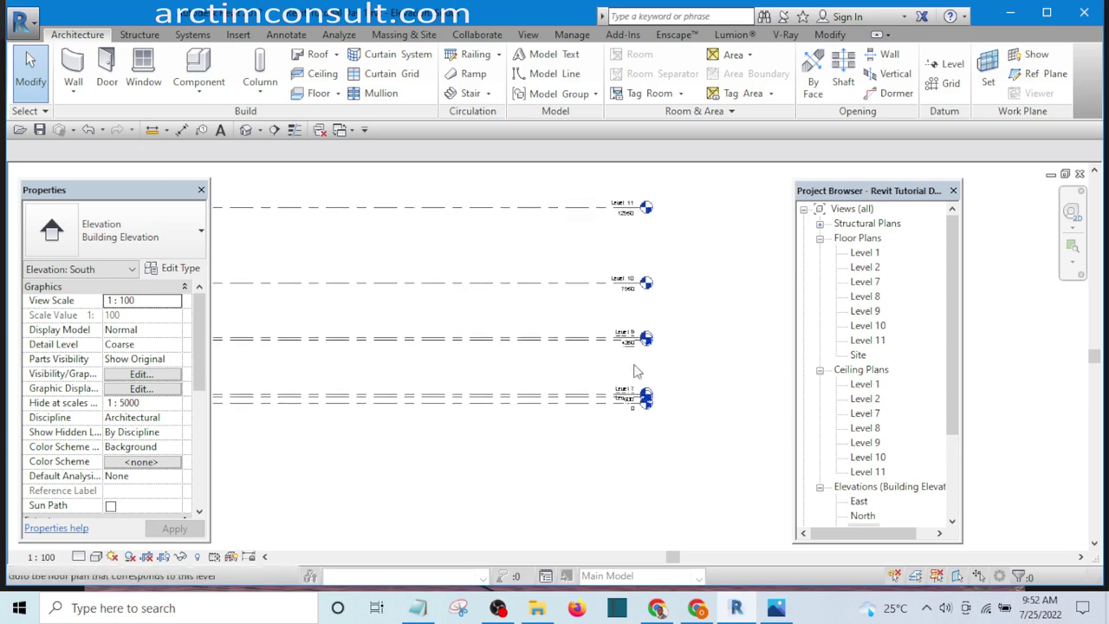
scroll(641, 424, up, 2)
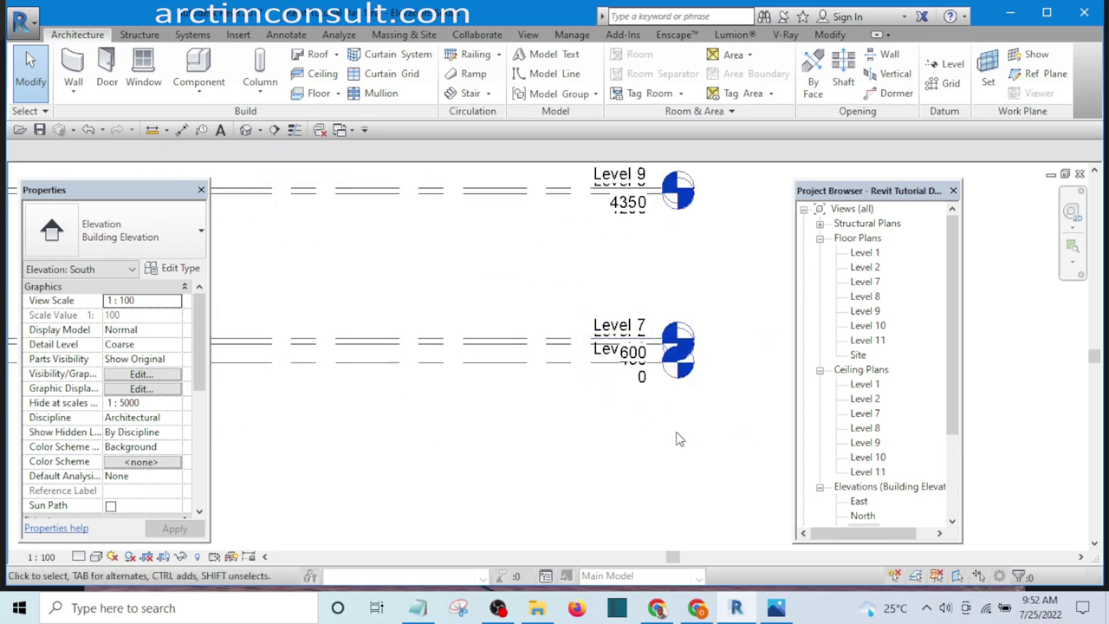
scroll(628, 414, down, 1)
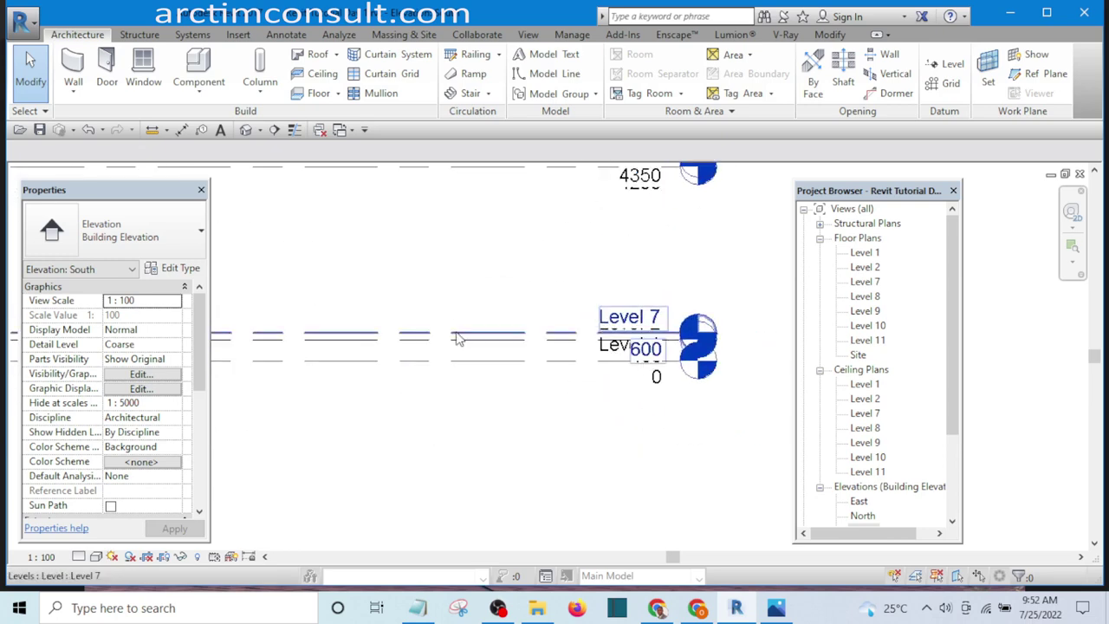
click(459, 338)
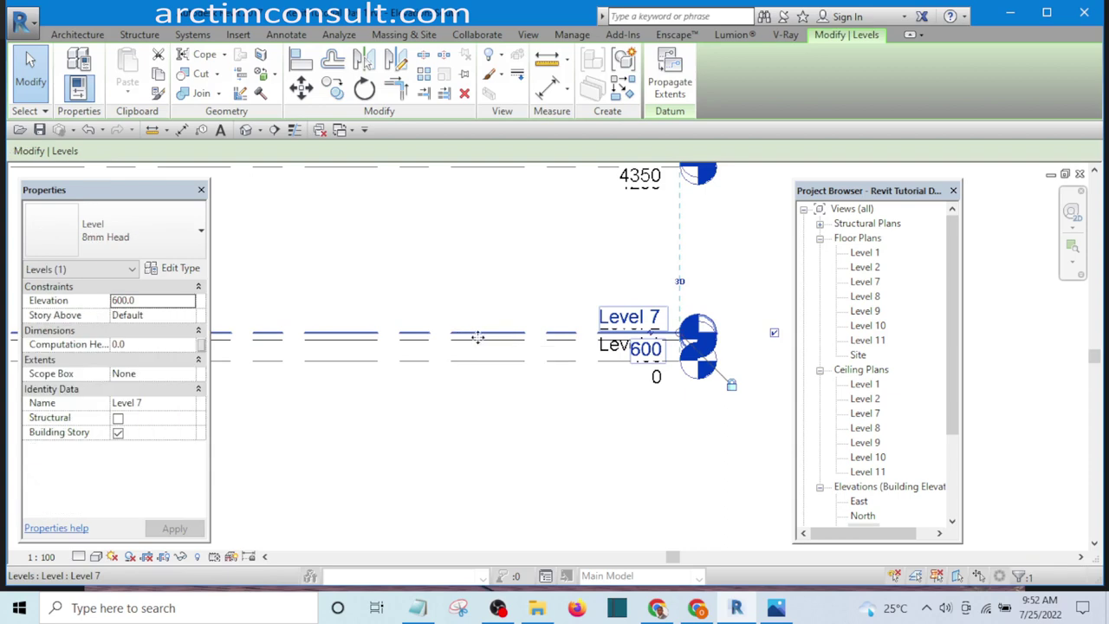
middle_drag(477, 337, 631, 365)
scroll(520, 368, up, 1)
scroll(617, 383, up, 1)
click(607, 336)
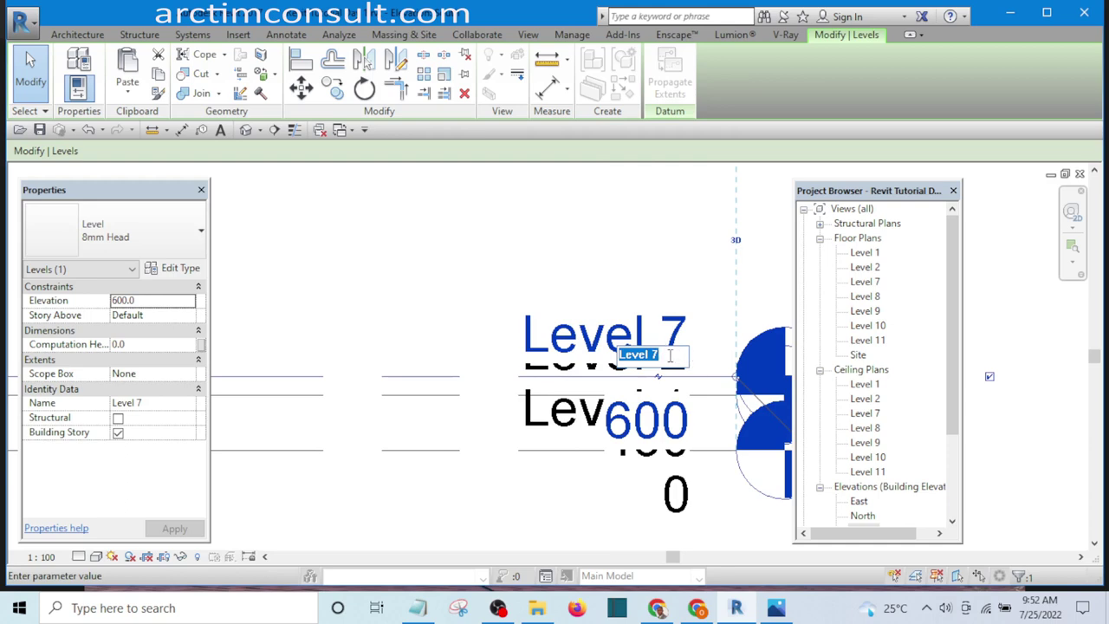
text(Ground Le)
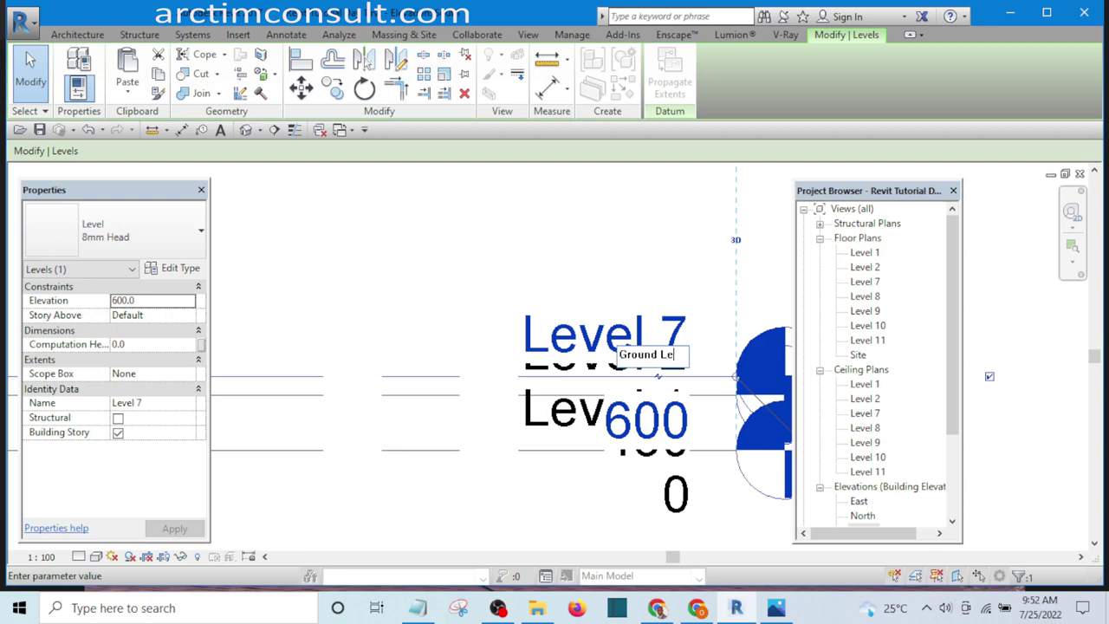
text(vel)
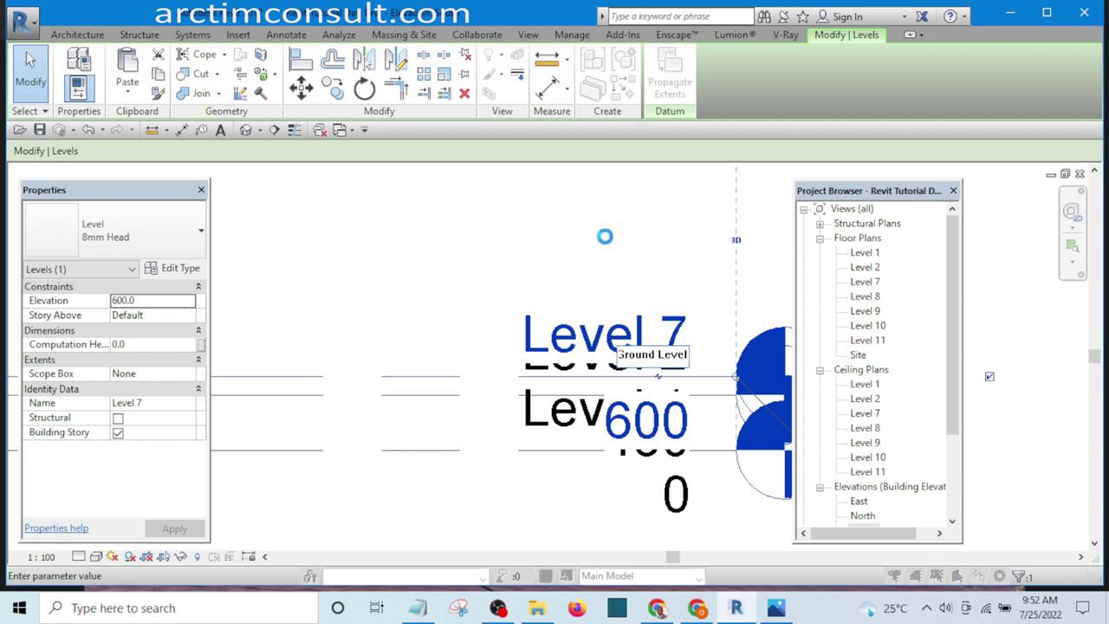
click(603, 235)
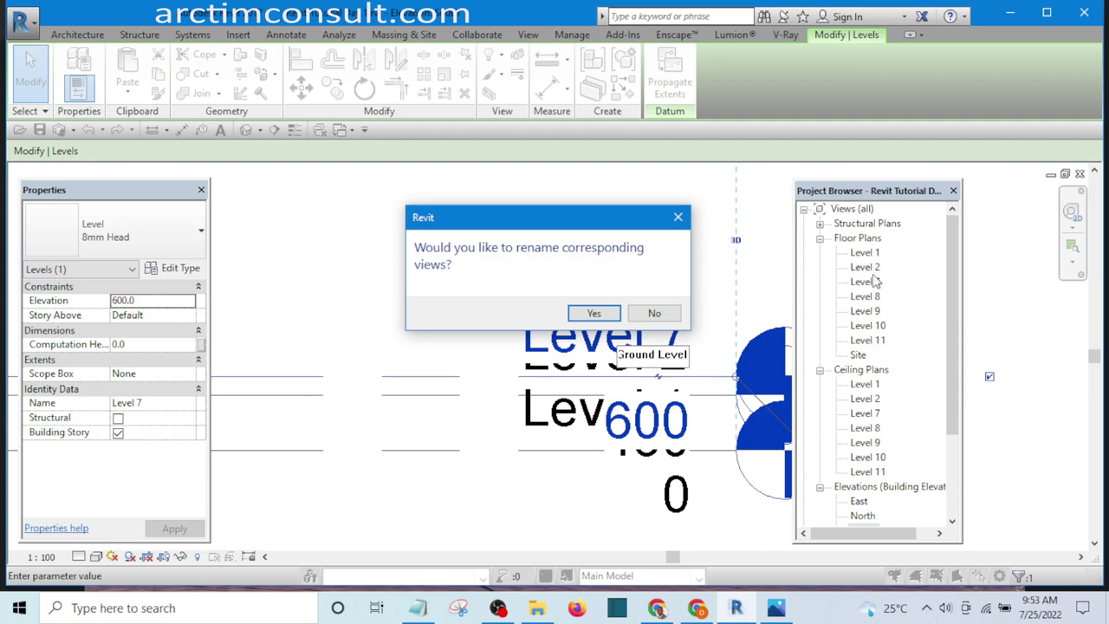
click(592, 315)
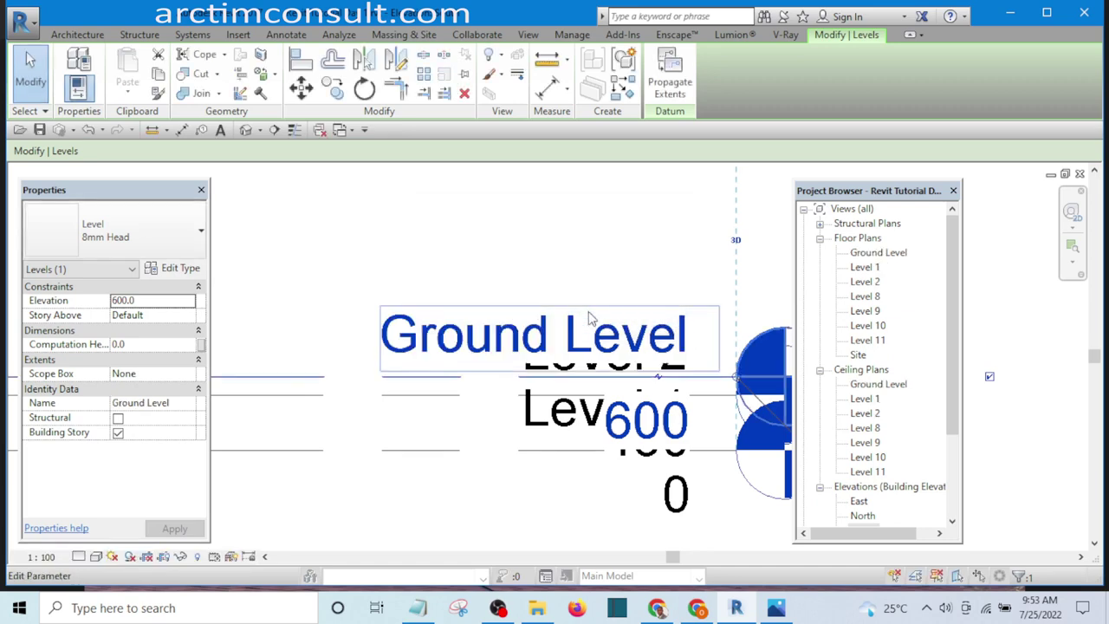
Step: Change the name of the Ground Level to Ground Floor Level and rename its corresponding views
scroll(580, 312, up, 3)
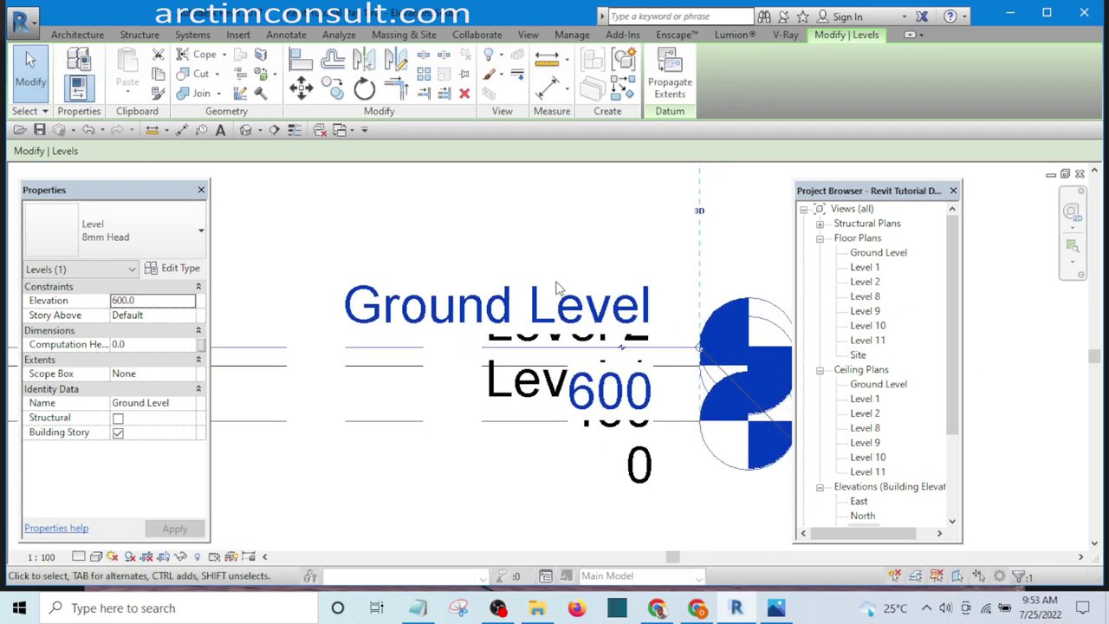
scroll(479, 331, up, 1)
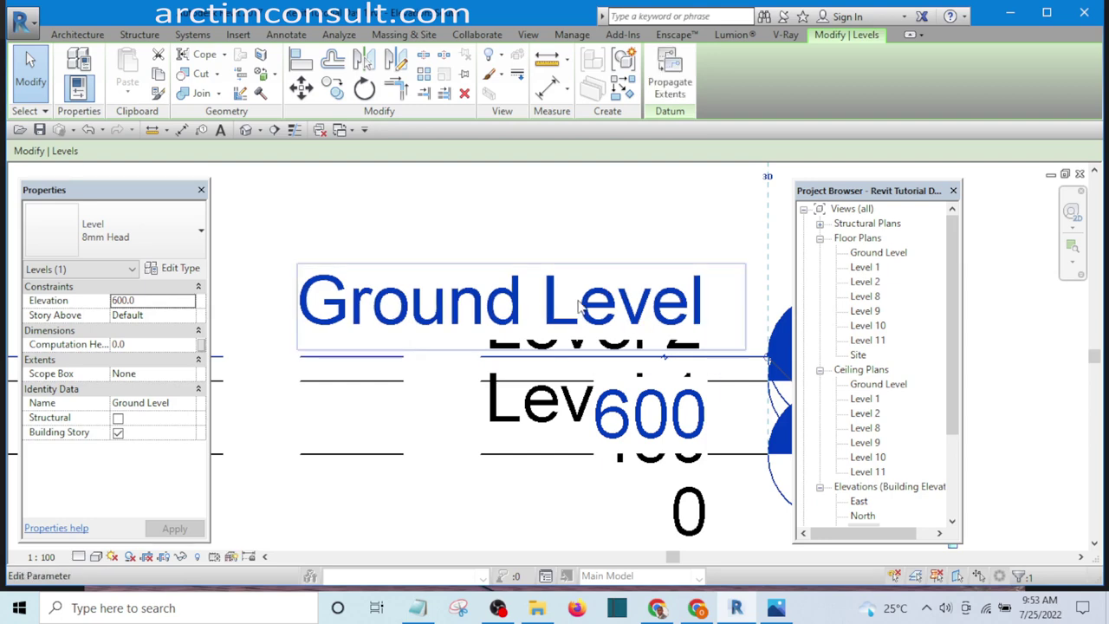
scroll(573, 268, down, 3)
click(570, 248)
scroll(576, 294, up, 2)
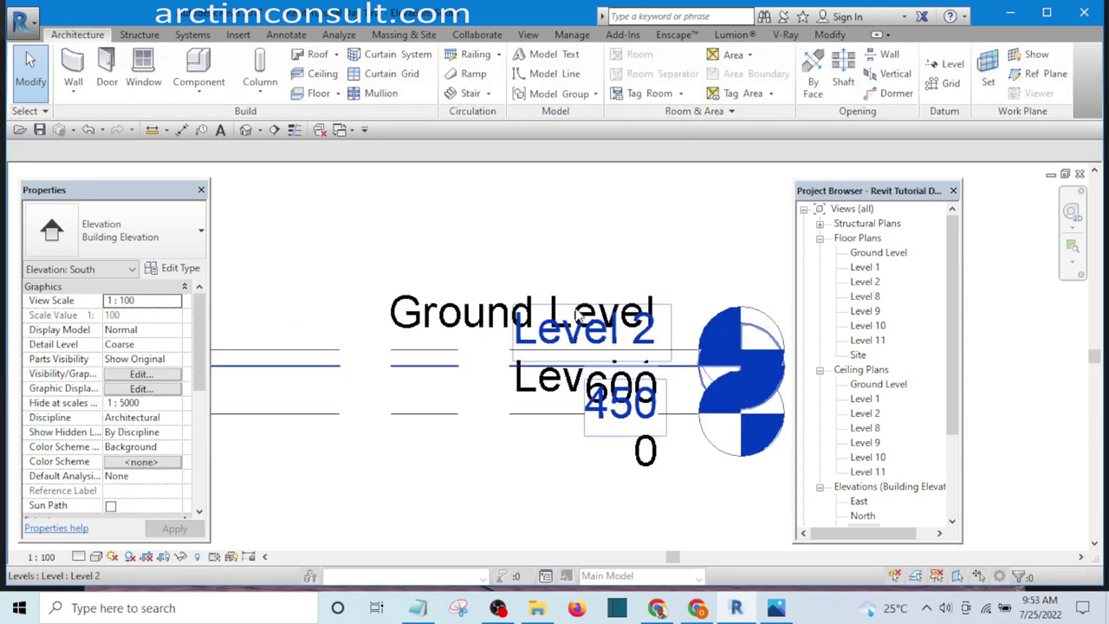
double_click(518, 304)
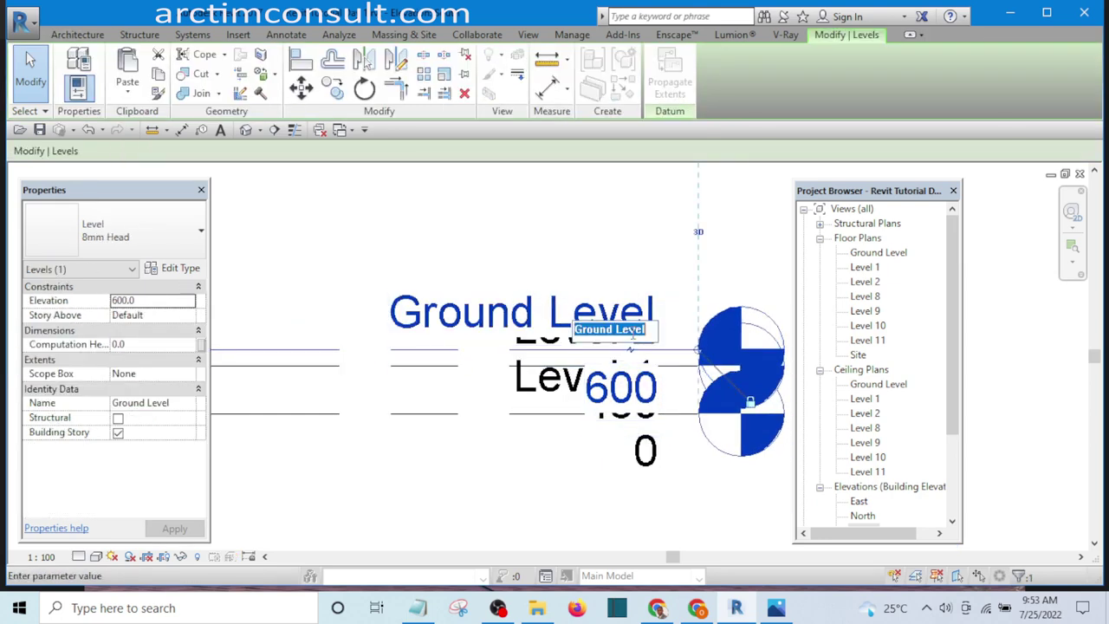
click(607, 329)
text(Fl )
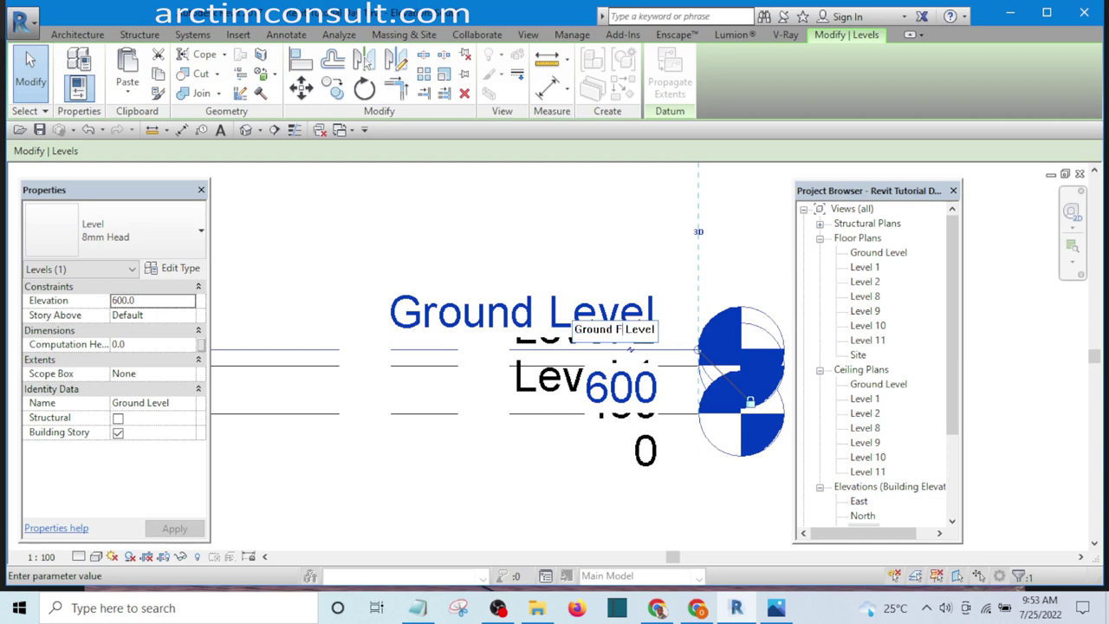
text(oor)
key(Return)
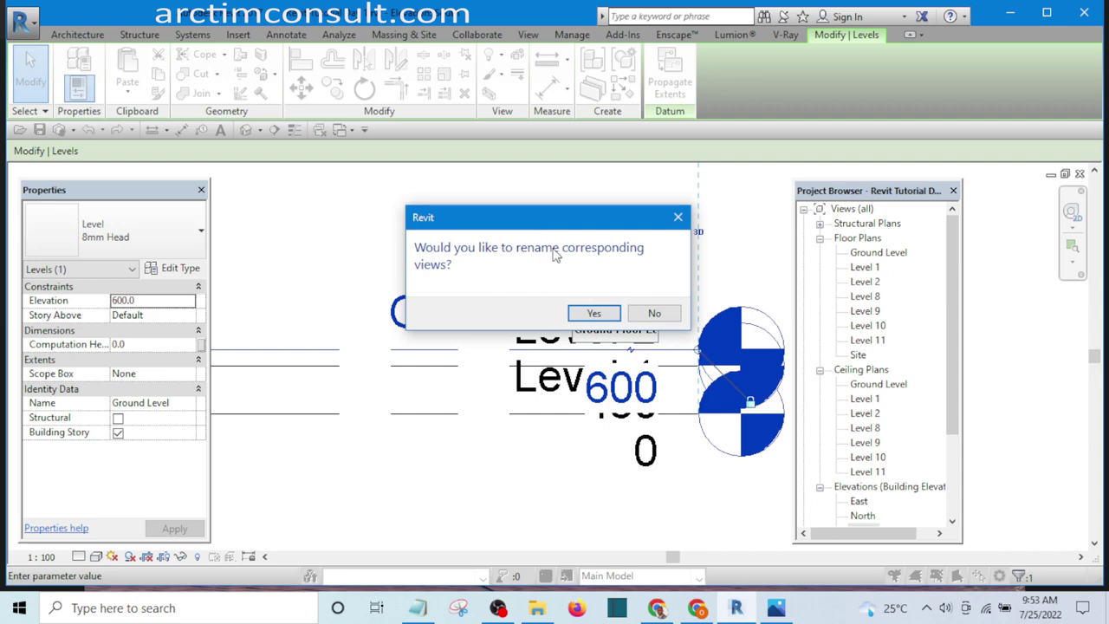
click(593, 314)
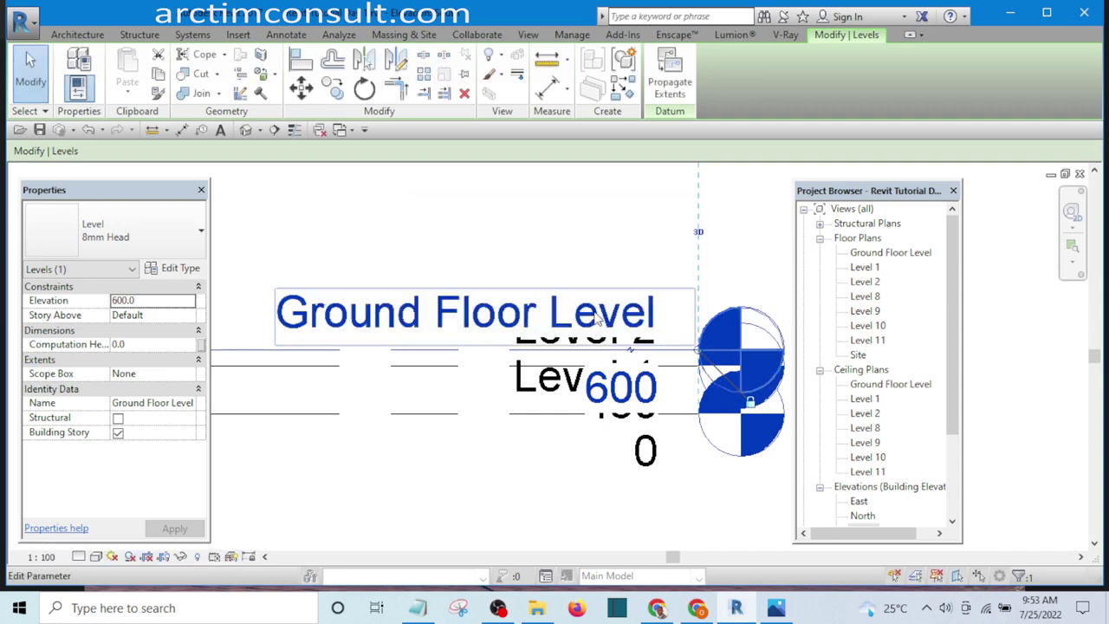
Step: Rename Level 9 to First Floor Level and apply the new name to its corresponding views
scroll(507, 314, down, 1)
scroll(506, 313, down, 1)
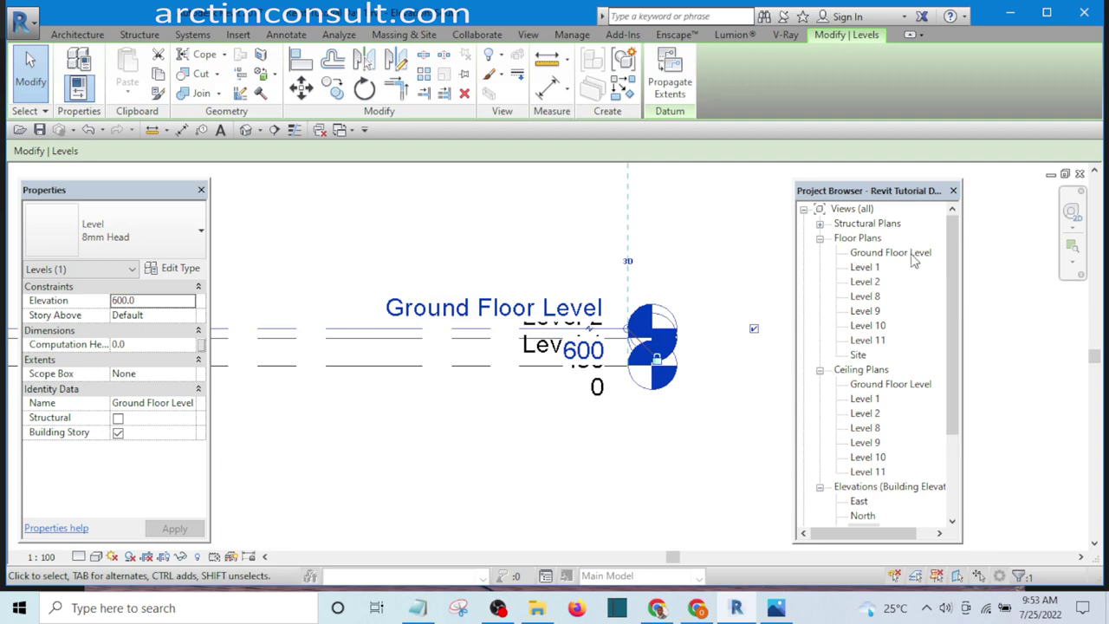
scroll(914, 261, down, 2)
click(716, 252)
scroll(710, 260, down, 1)
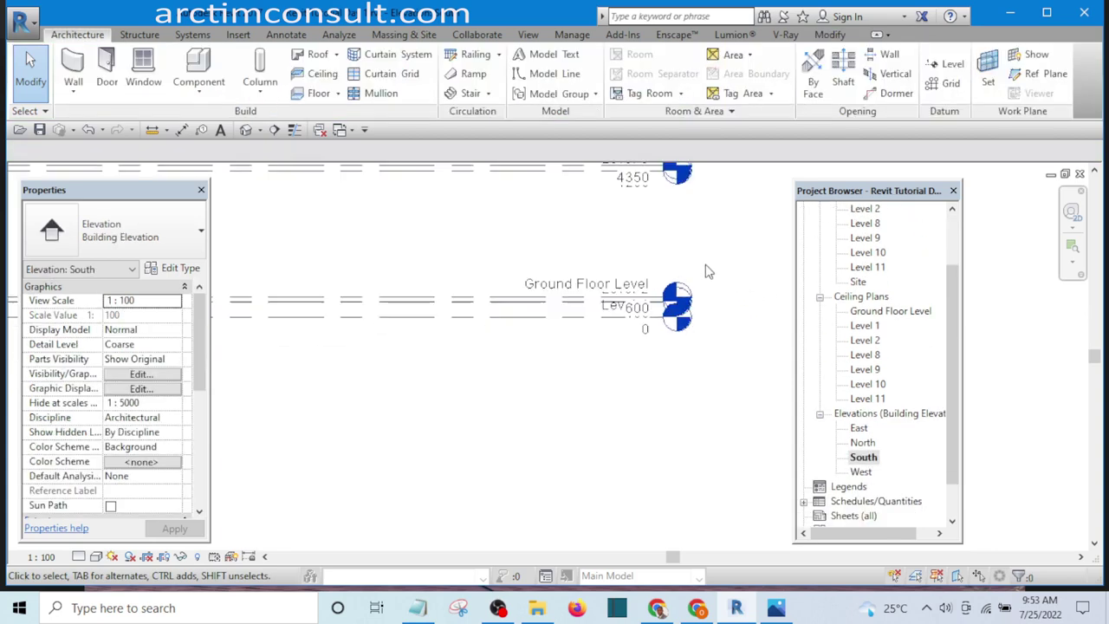
middle_drag(705, 267, 686, 370)
middle_drag(511, 289, 520, 346)
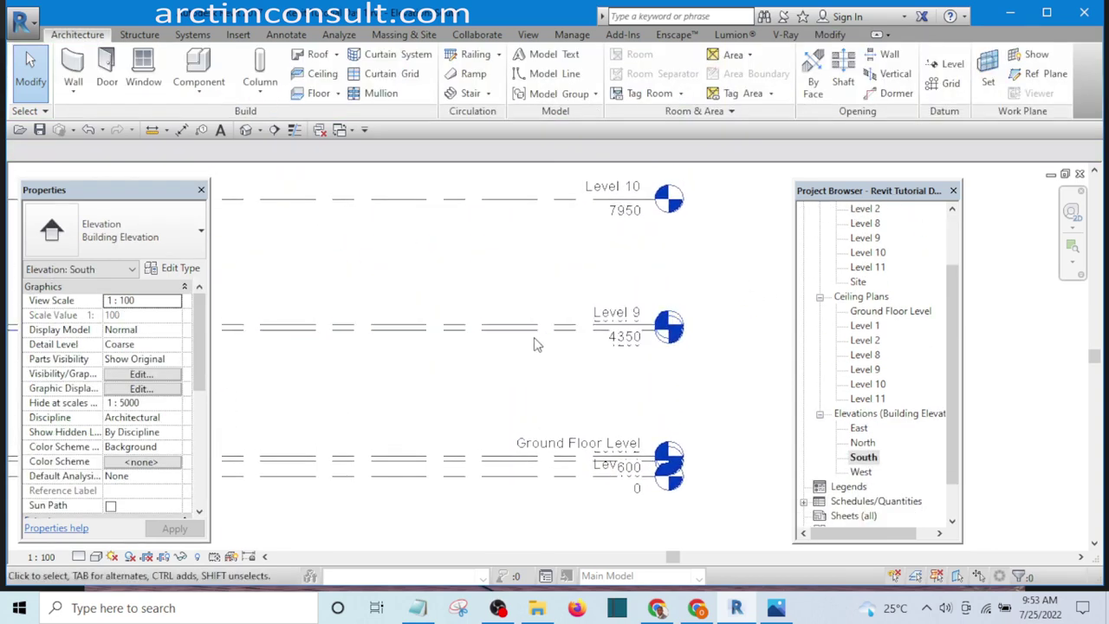
scroll(591, 327, up, 2)
scroll(592, 328, down, 1)
scroll(490, 322, up, 1)
click(489, 325)
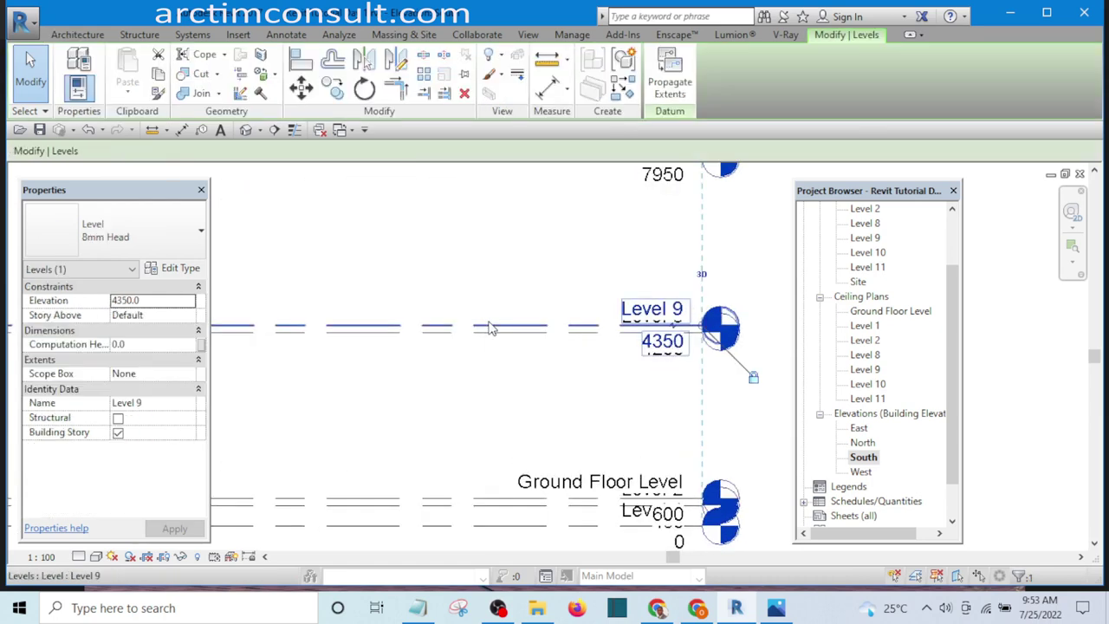
scroll(537, 342, up, 2)
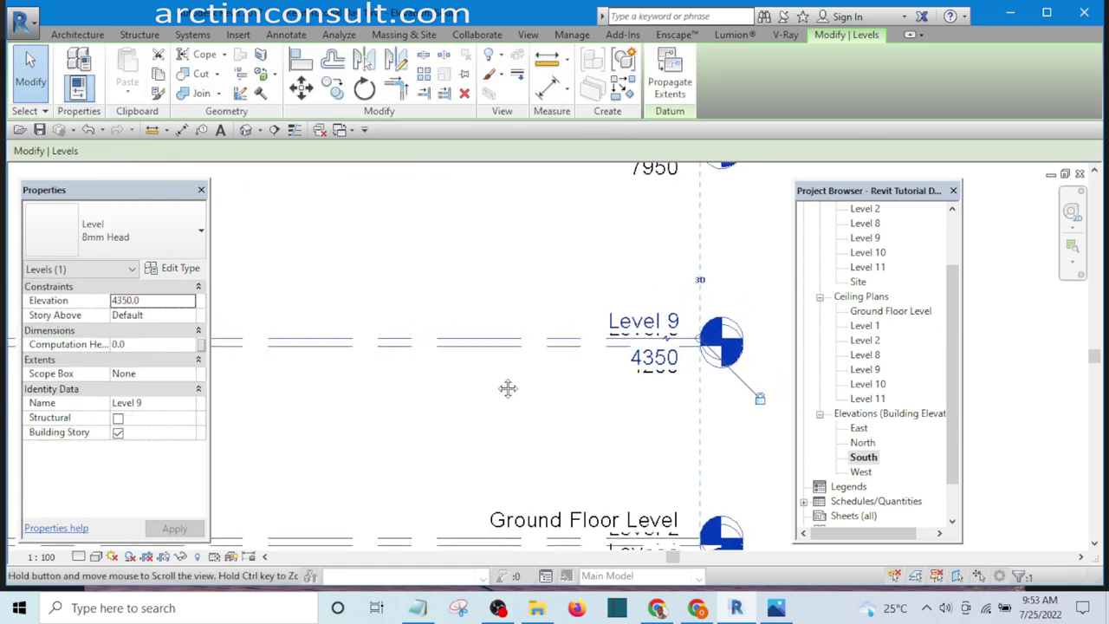
scroll(580, 357, up, 3)
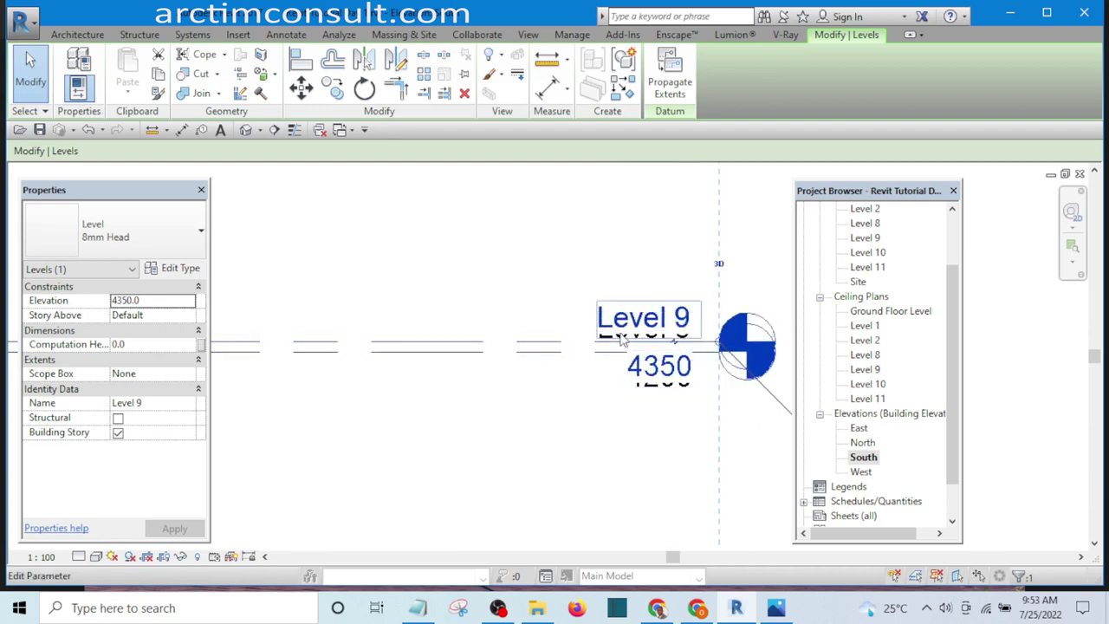
click(626, 316)
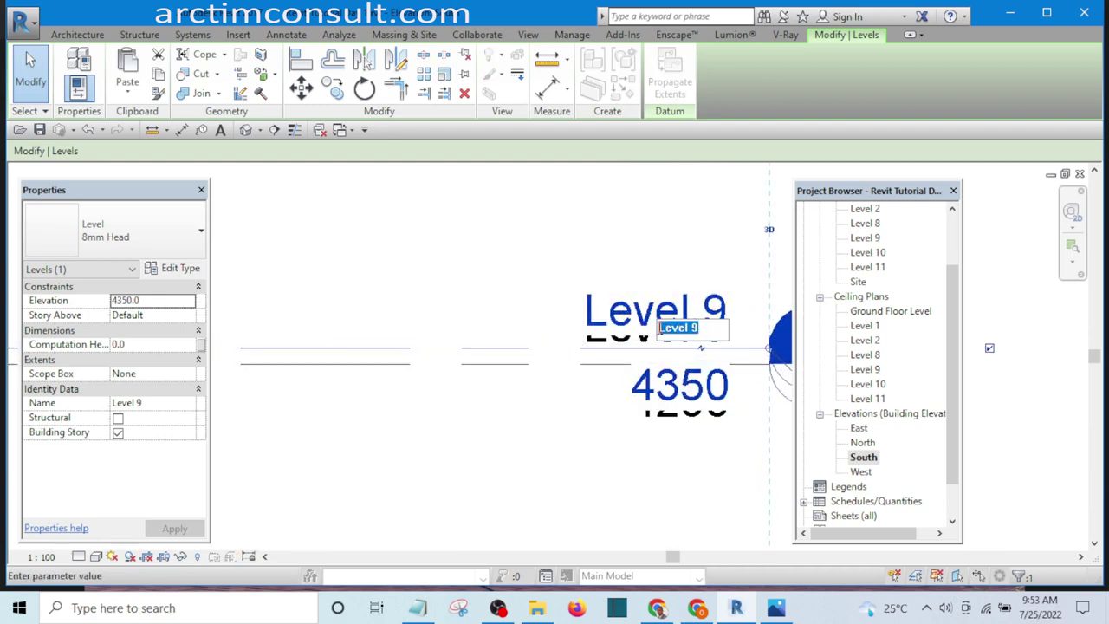
text(First Floor)
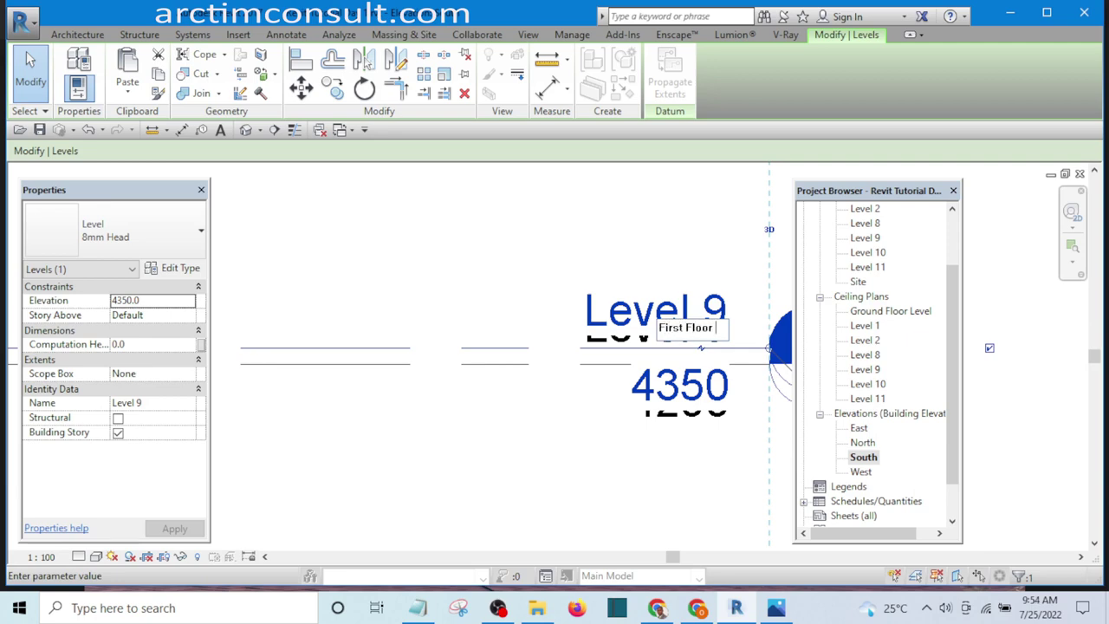
text( Level)
click(455, 260)
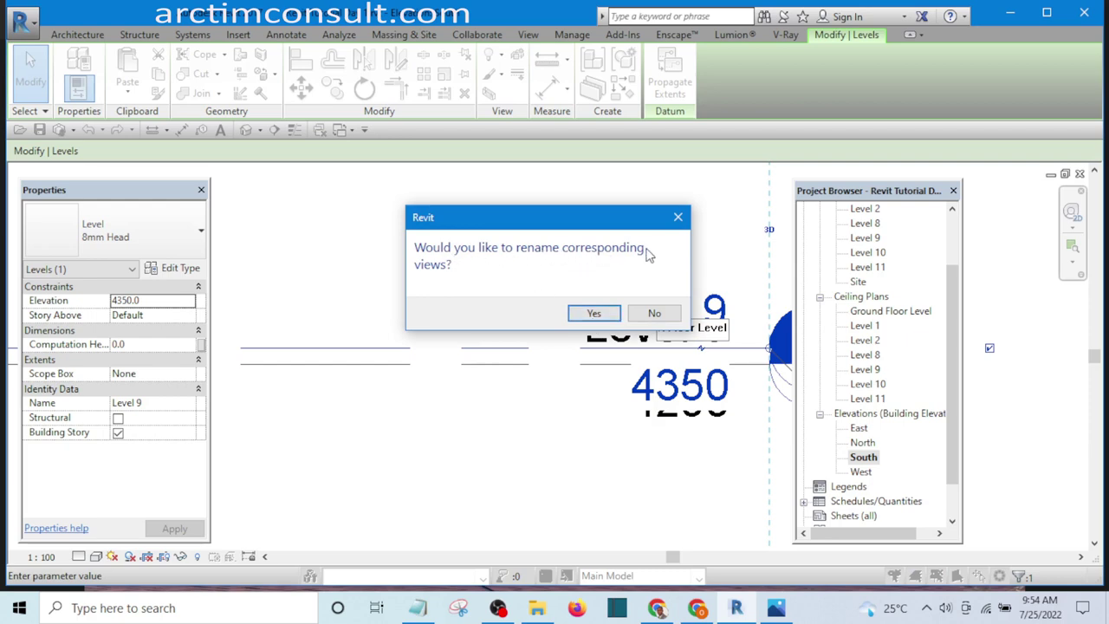
click(591, 316)
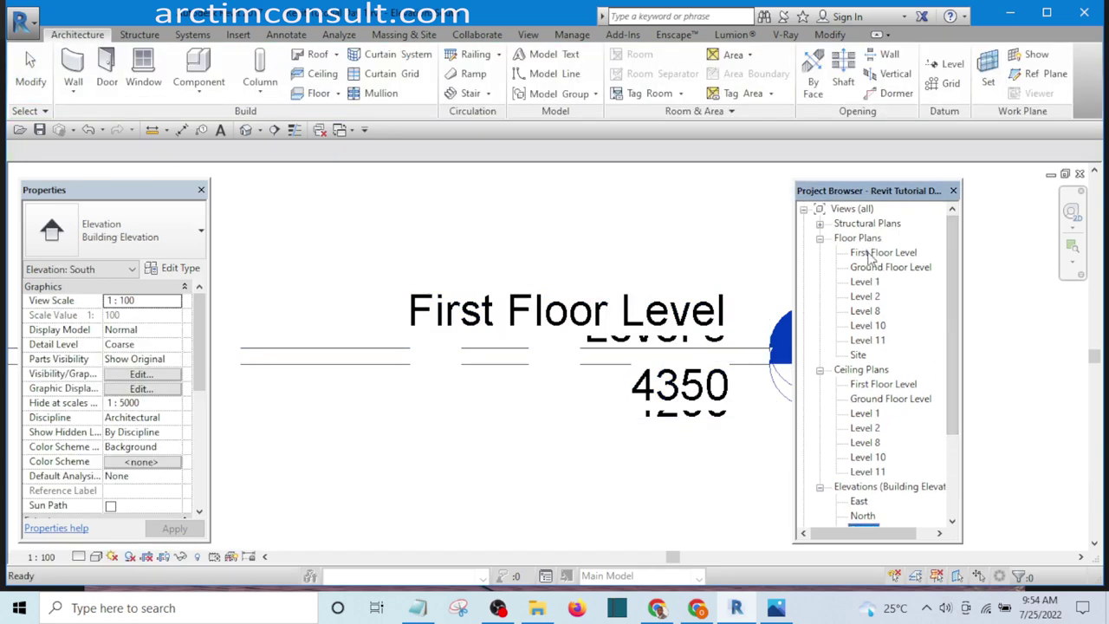
Step: Rename Level 10 to Ceiling and rename the corresponding views to match
scroll(596, 340, down, 4)
scroll(595, 340, down, 2)
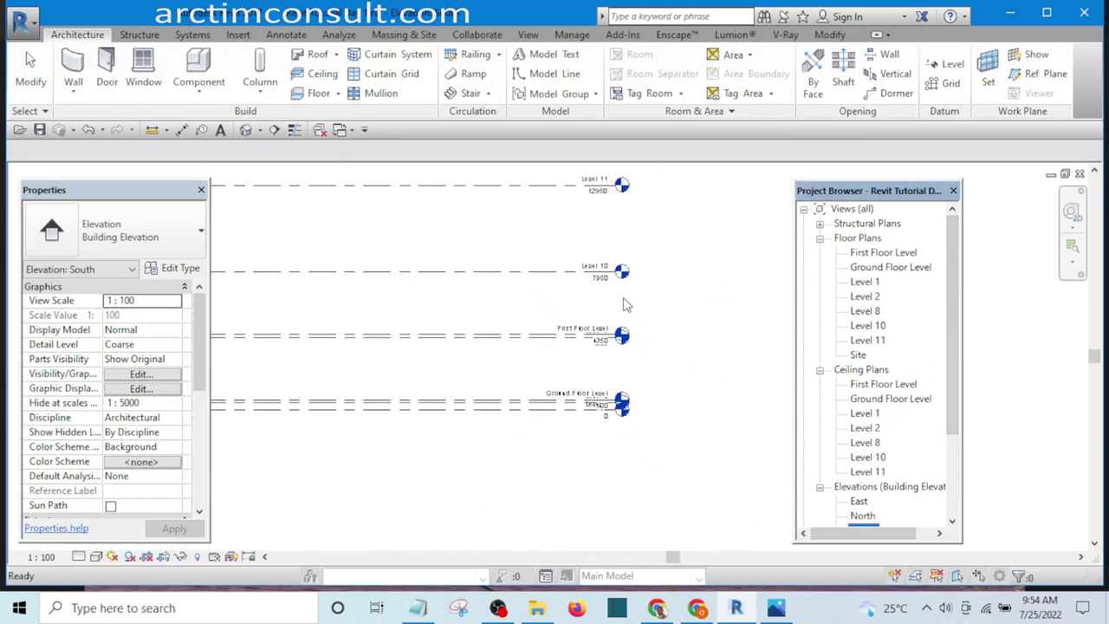
click(598, 336)
click(681, 284)
scroll(641, 277, up, 5)
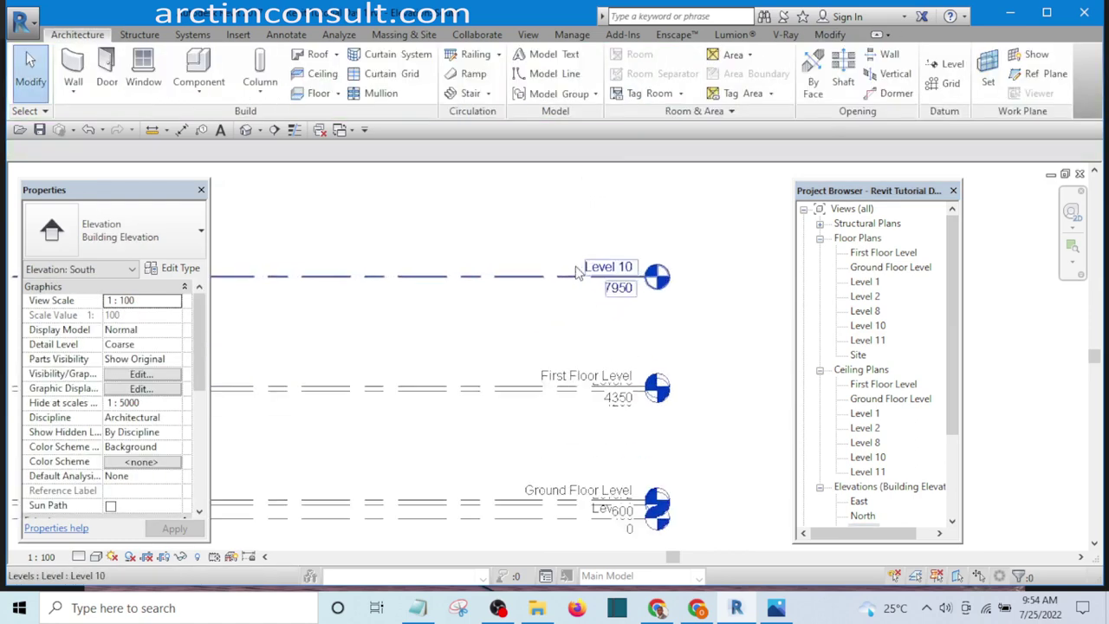
click(618, 270)
click(618, 270)
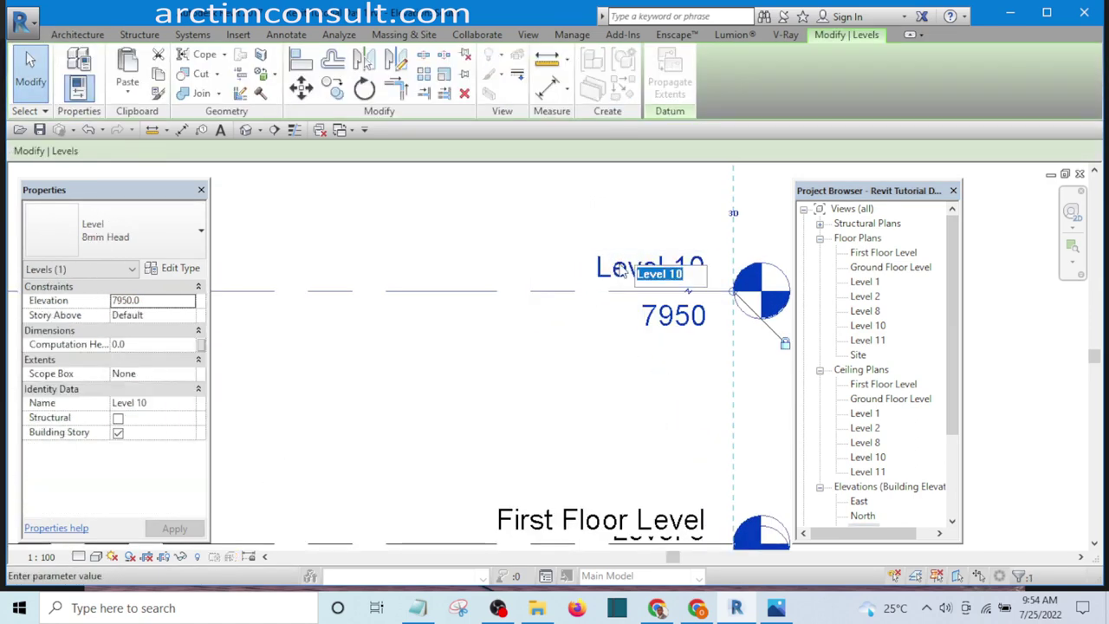
text(Ceiling)
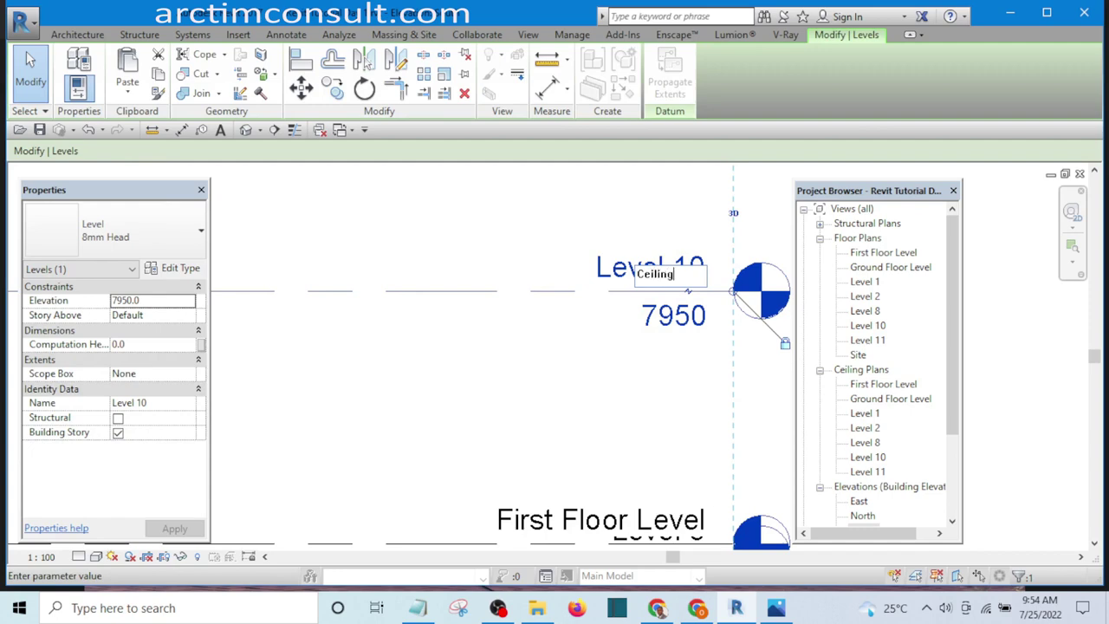
text( Level)
key(Return)
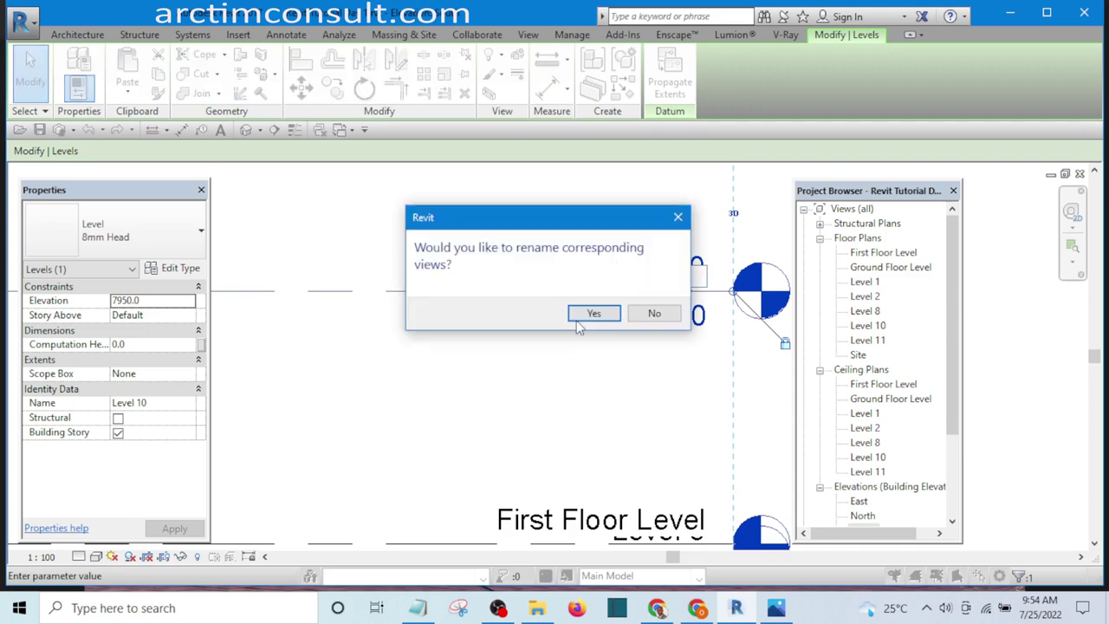
click(592, 312)
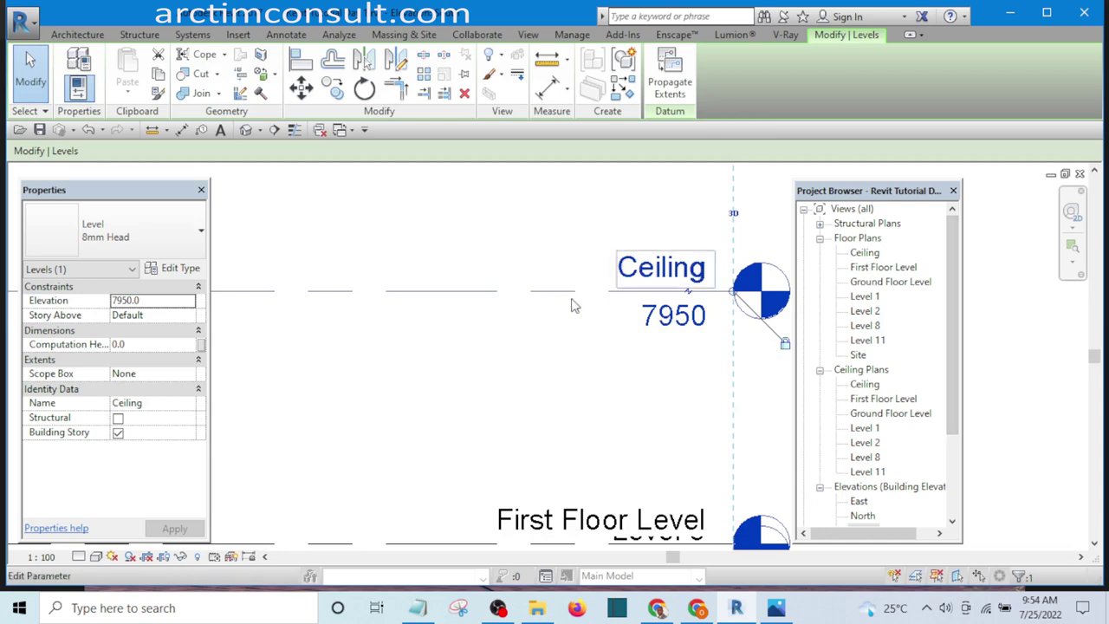
Step: Rename Level 11, at elevation 12950, to Roof Level and apply the new name to its corresponding views
scroll(607, 286, down, 5)
click(653, 264)
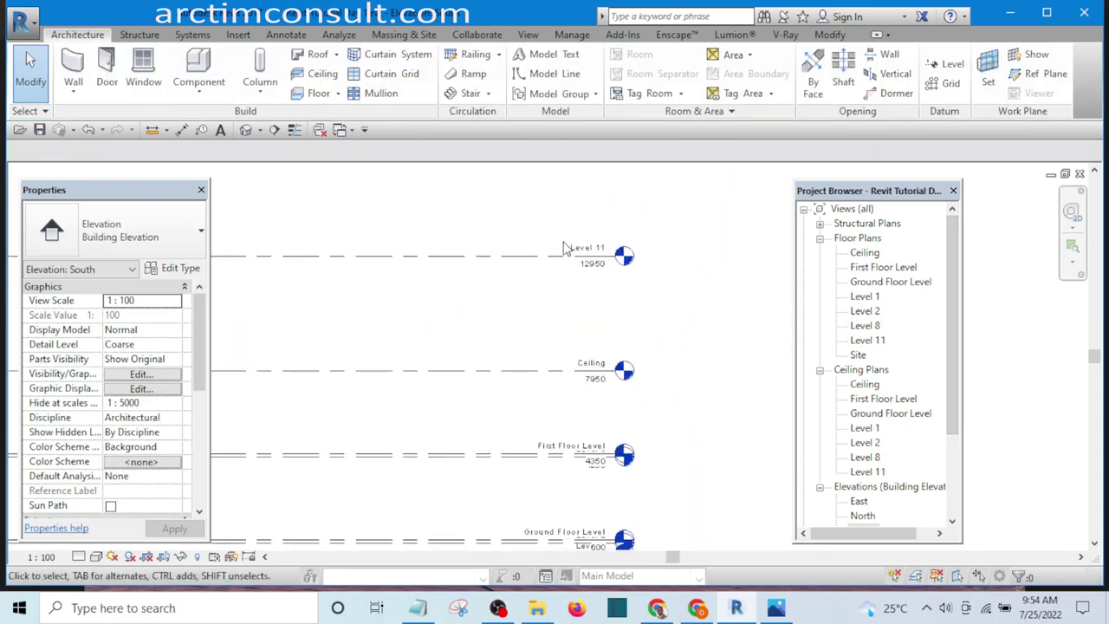
scroll(572, 246, up, 3)
double_click(588, 250)
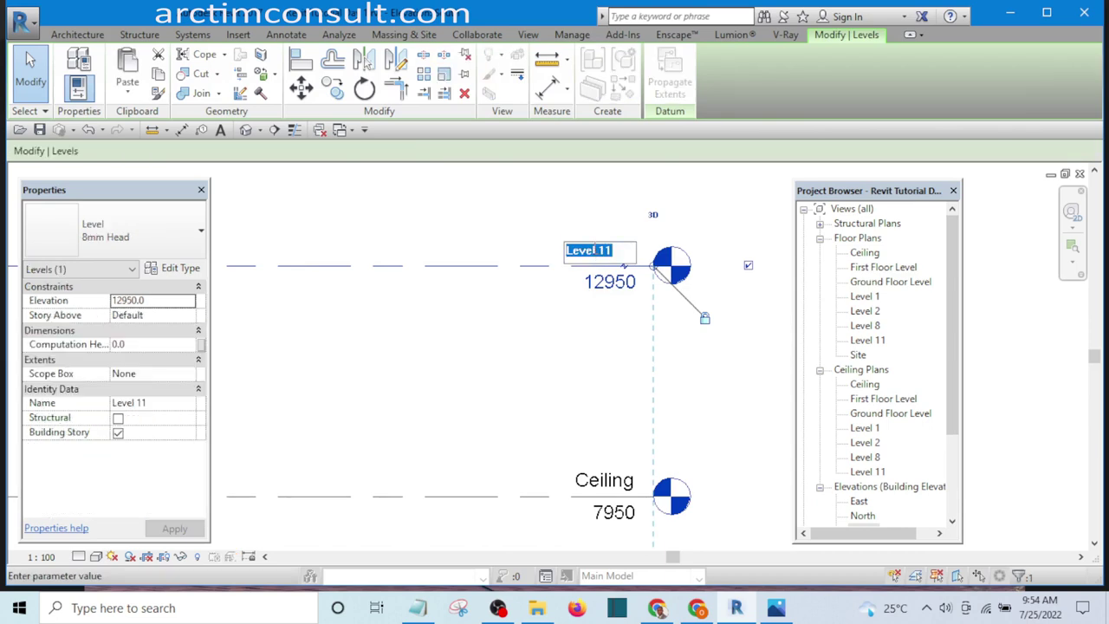
text(Roof)
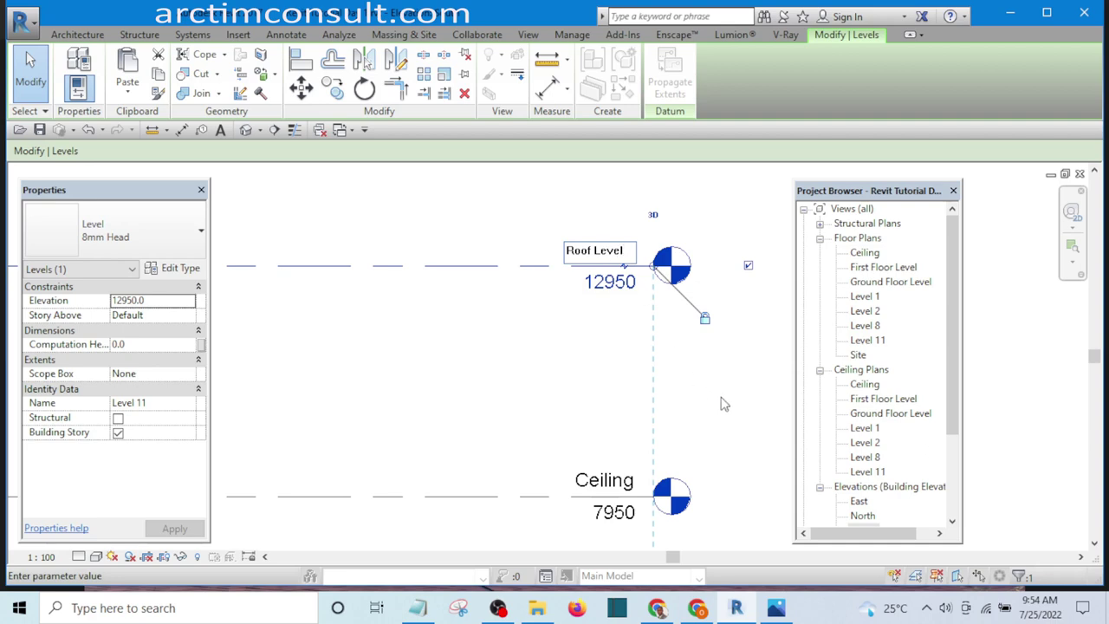
key(Return)
click(599, 316)
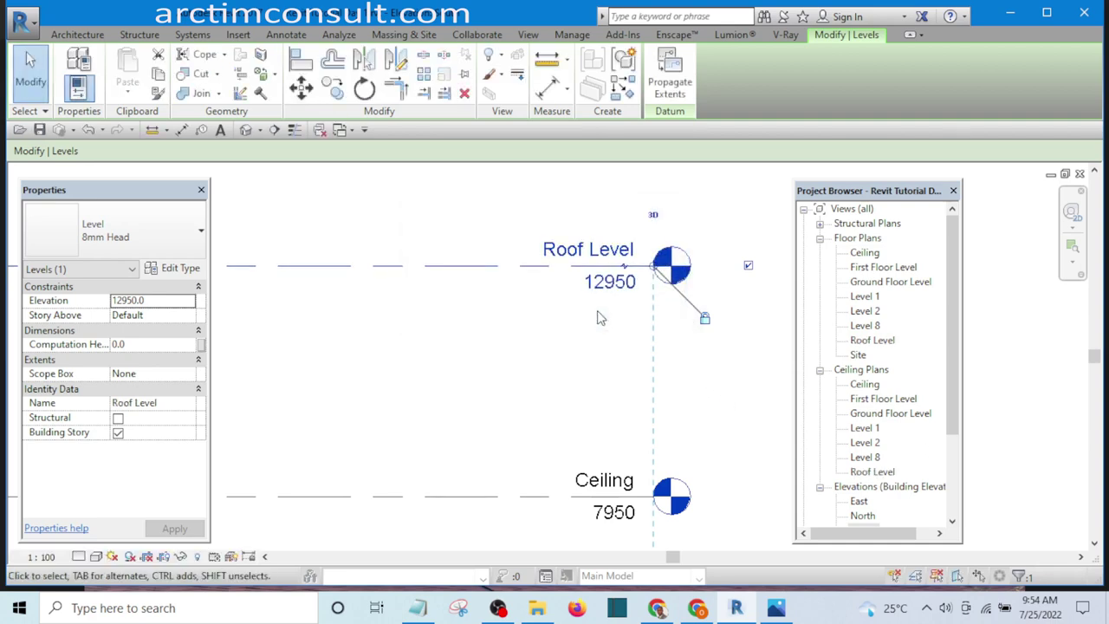
click(753, 392)
Step: Add an elbow to the First Floor Level line and raise its head clear of the Level 8 head below it
scroll(724, 407, down, 5)
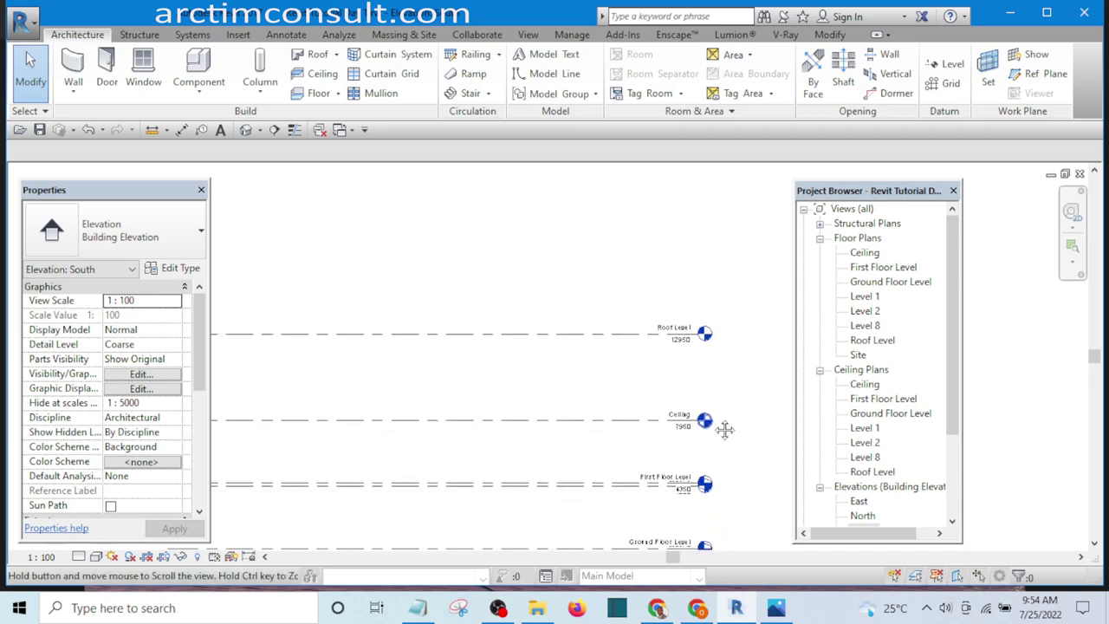
scroll(692, 433, up, 5)
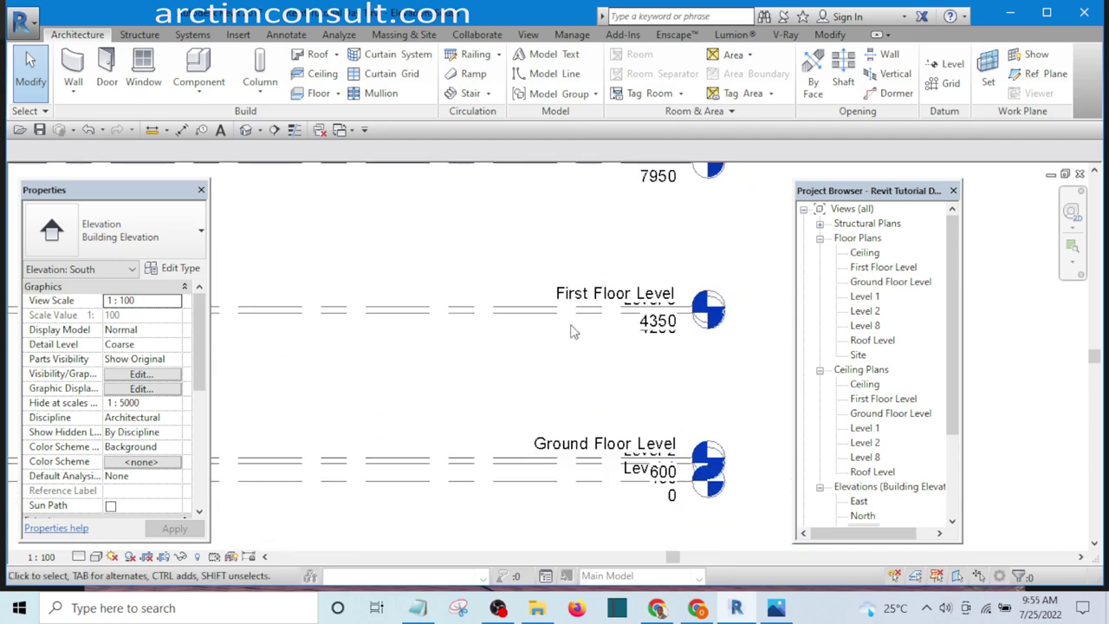
scroll(571, 331, up, 2)
scroll(668, 314, down, 3)
scroll(588, 322, up, 4)
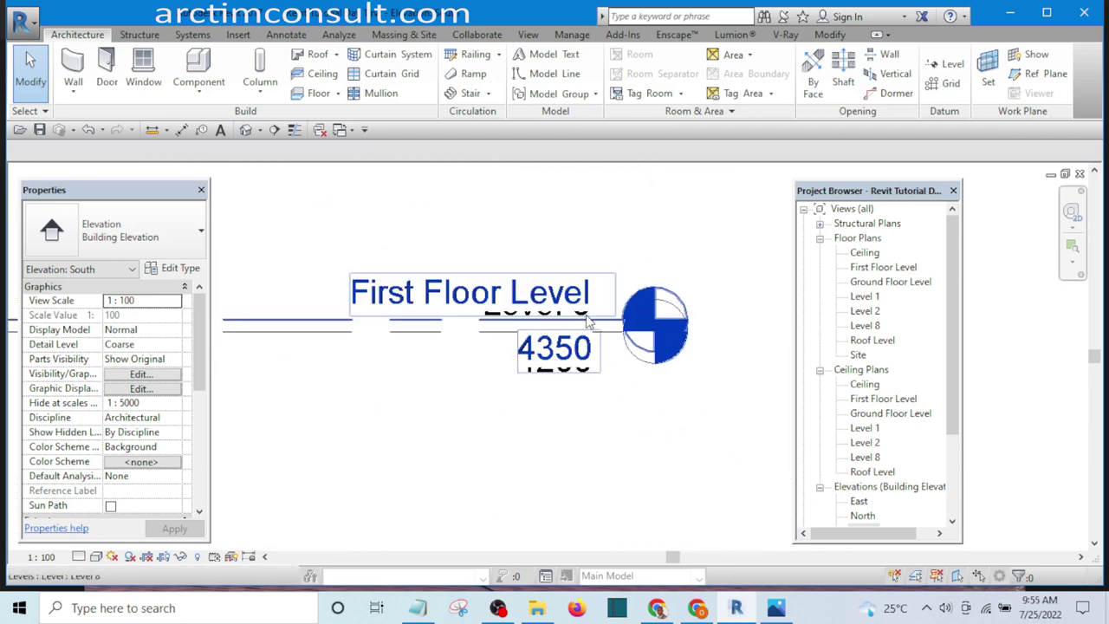
scroll(656, 398, down, 2)
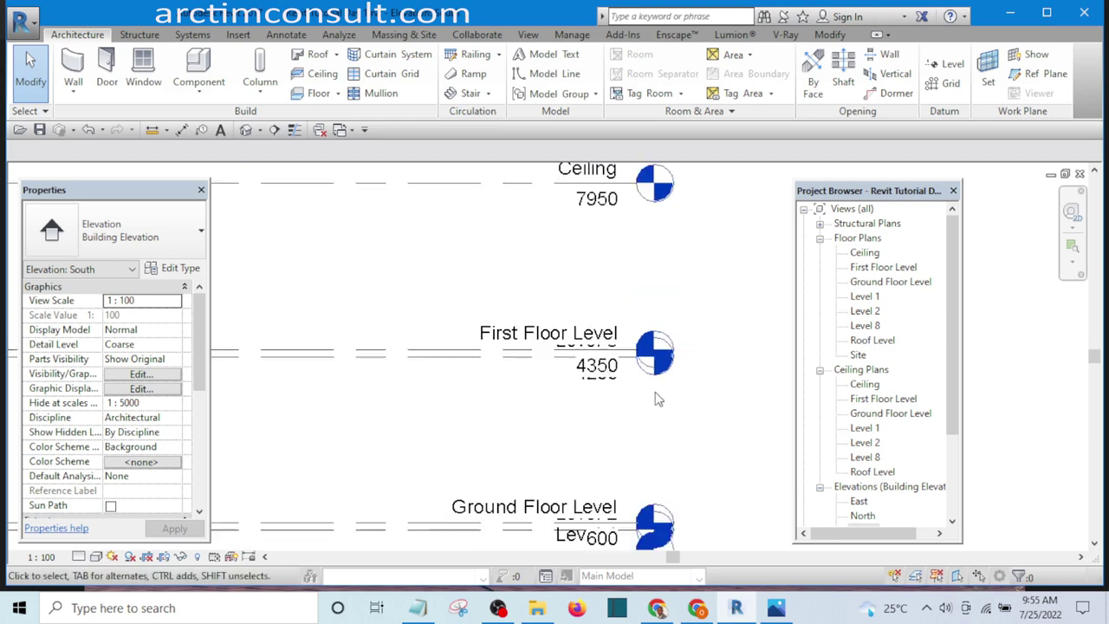
scroll(488, 354, up, 3)
click(487, 358)
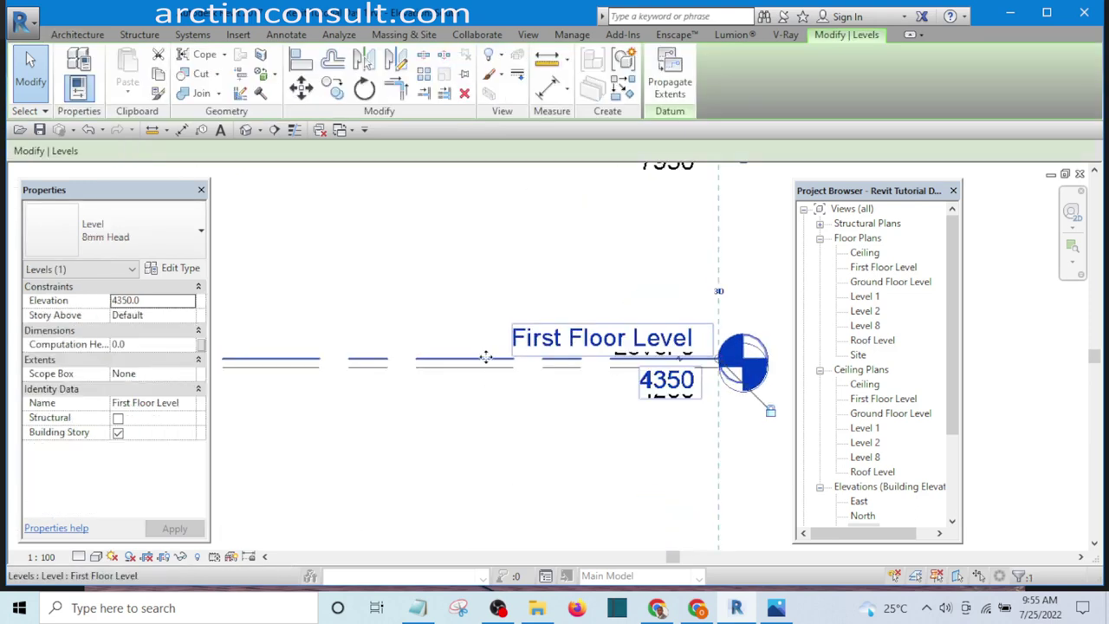
scroll(537, 359, down, 1)
scroll(606, 362, up, 1)
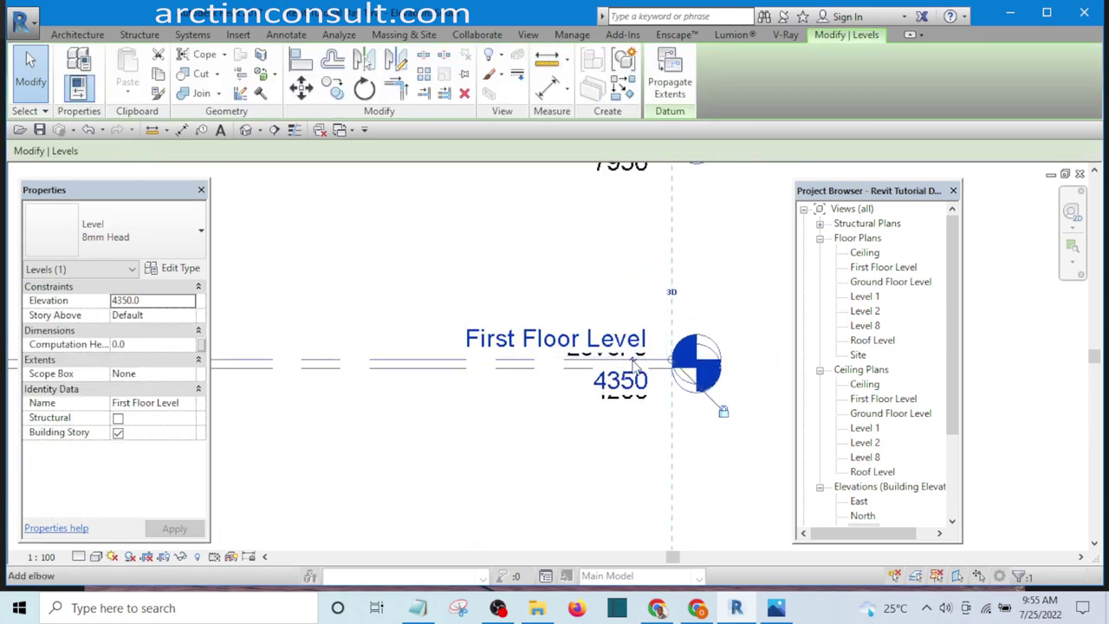
drag(637, 395, 633, 270)
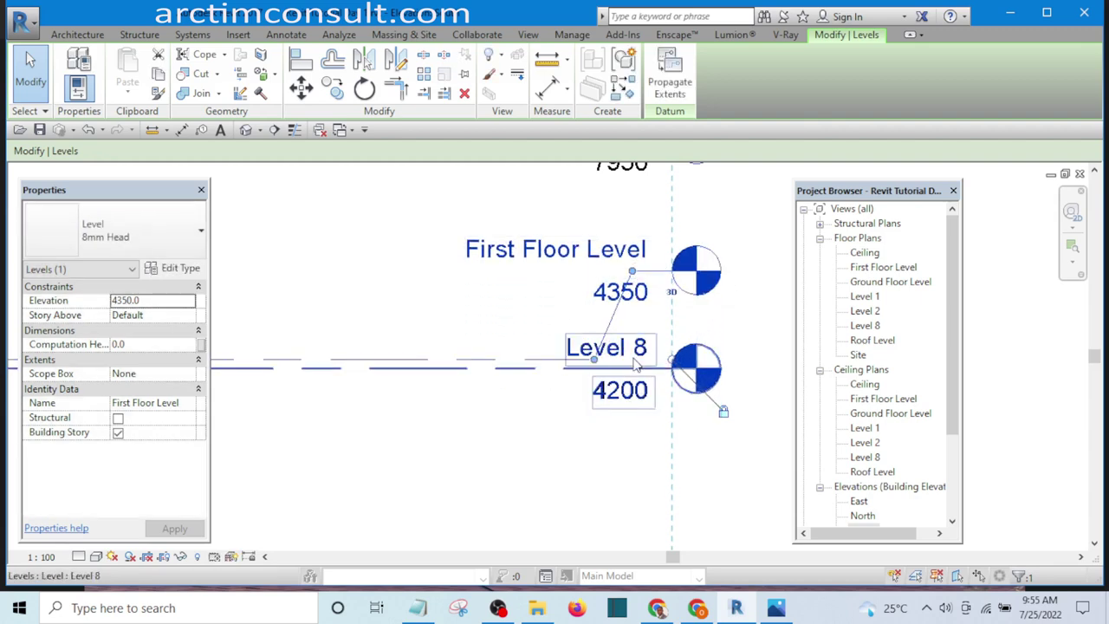
click(571, 445)
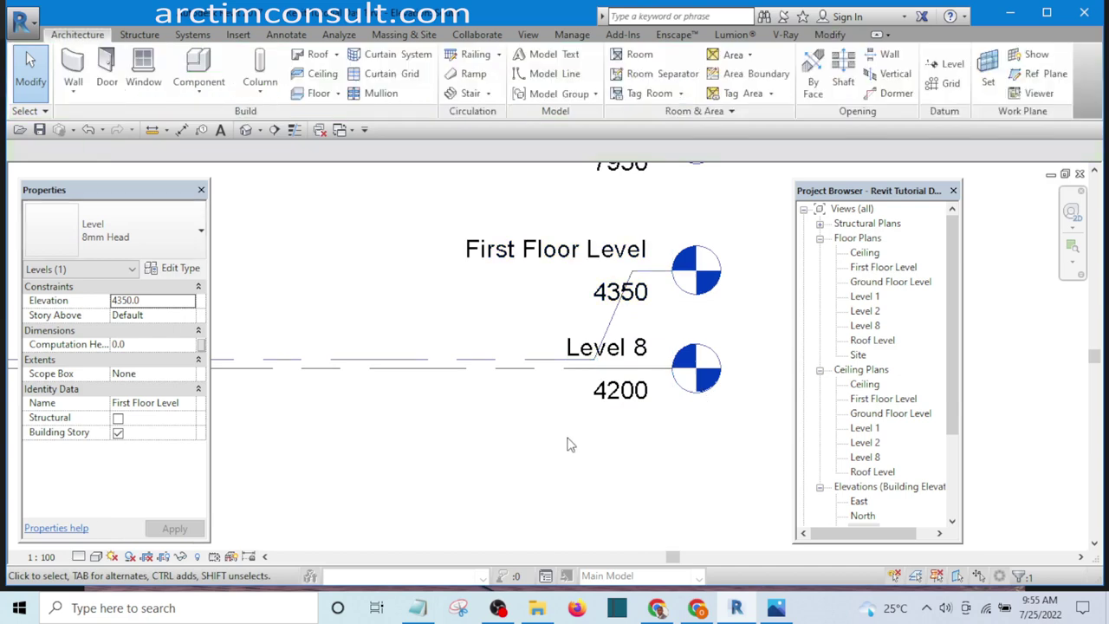
Step: Add an elbow to the Ground Floor Level line and raise its head clear of the Level 2 head
scroll(611, 446, down, 3)
scroll(615, 446, up, 5)
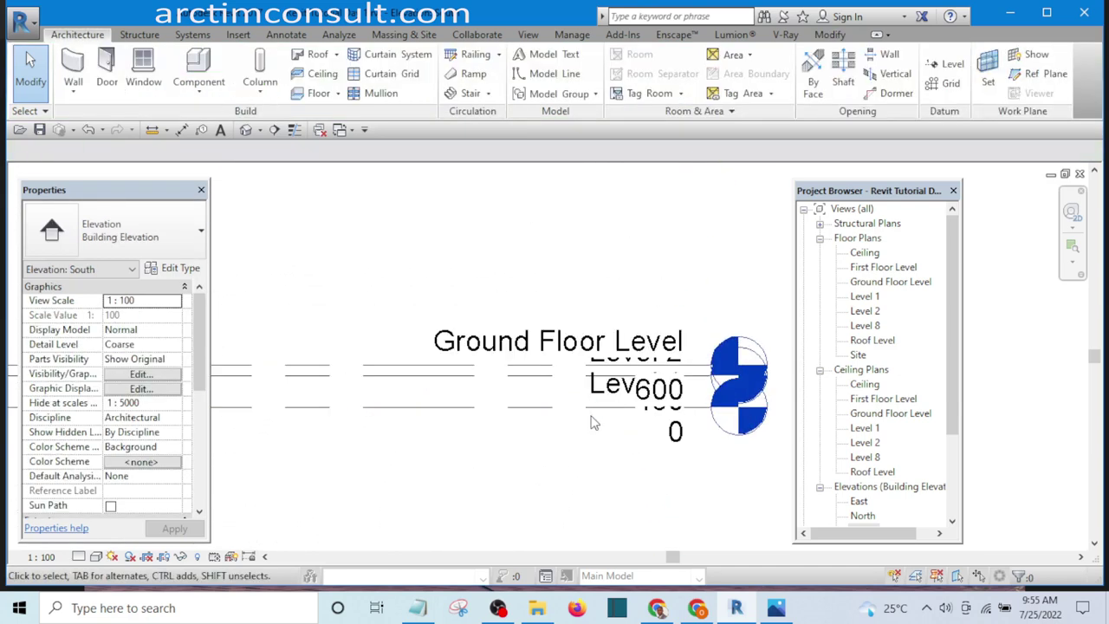
click(528, 371)
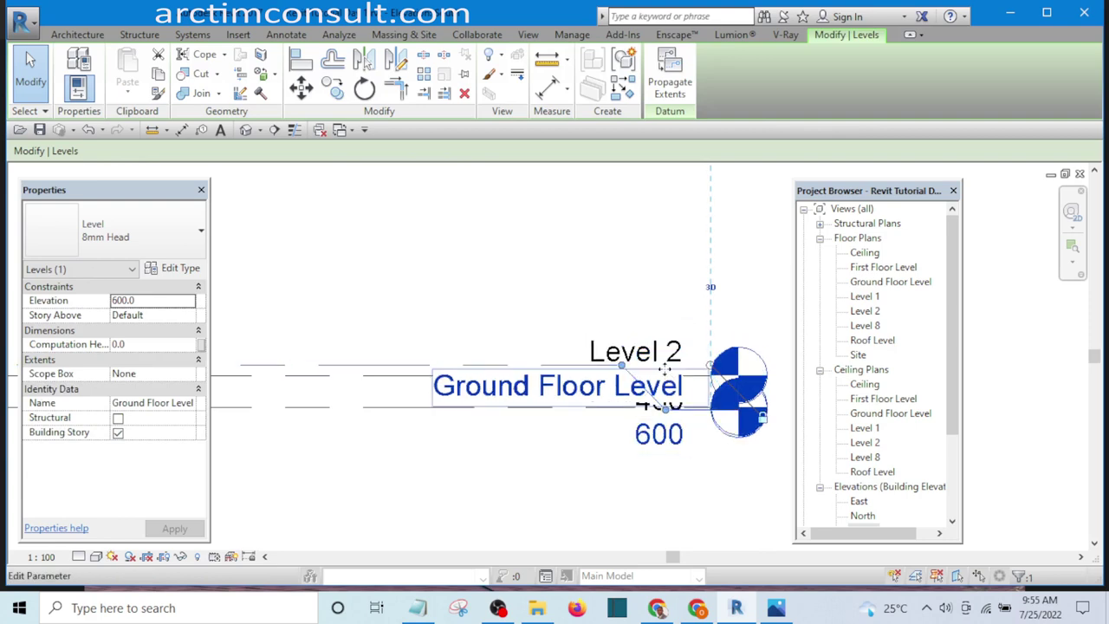
drag(666, 388, 678, 254)
click(601, 314)
Step: Examine the overlapping heads of Level 1 and Level 2 beneath the Ground Floor Level, selecting each level in turn
scroll(615, 345, down, 3)
scroll(616, 345, up, 3)
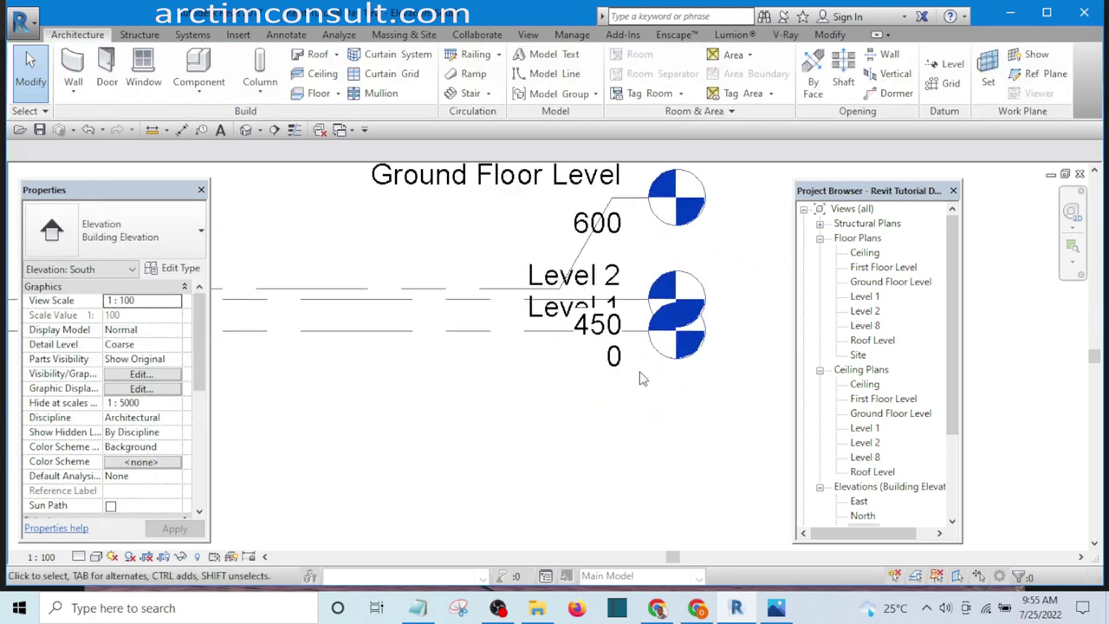
scroll(638, 376, down, 3)
scroll(666, 413, up, 2)
scroll(640, 398, up, 2)
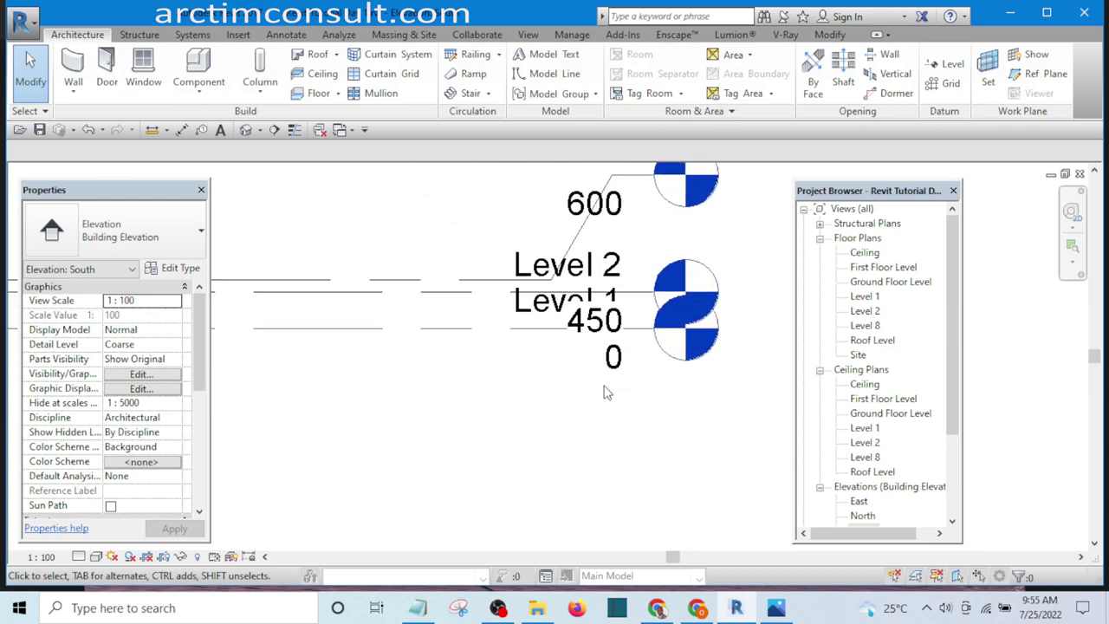
scroll(598, 373, down, 2)
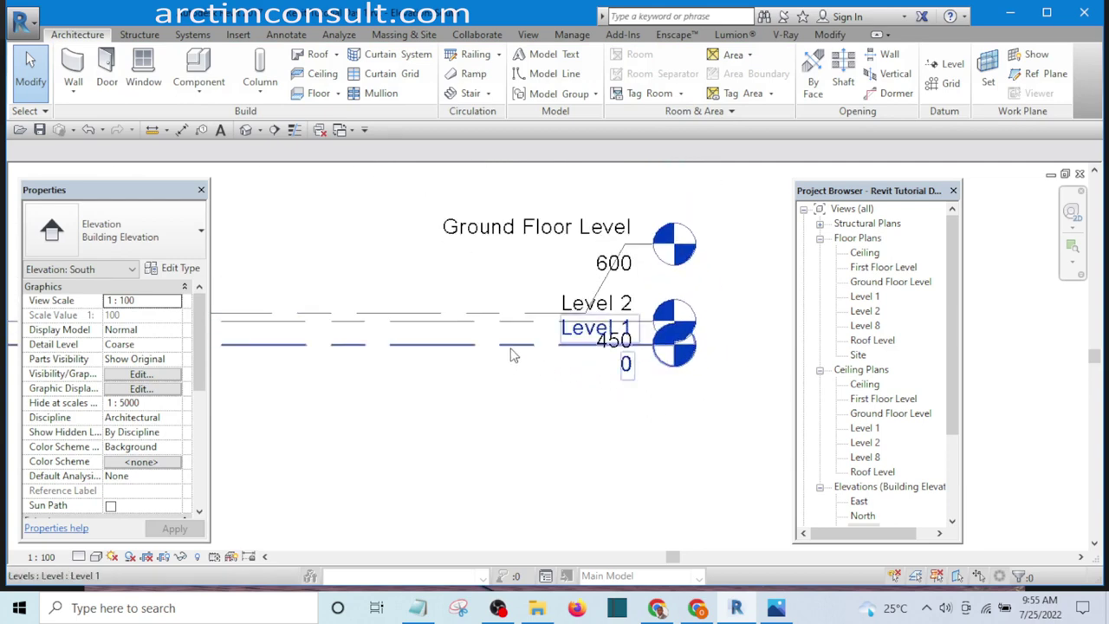
click(516, 354)
scroll(607, 355, up, 3)
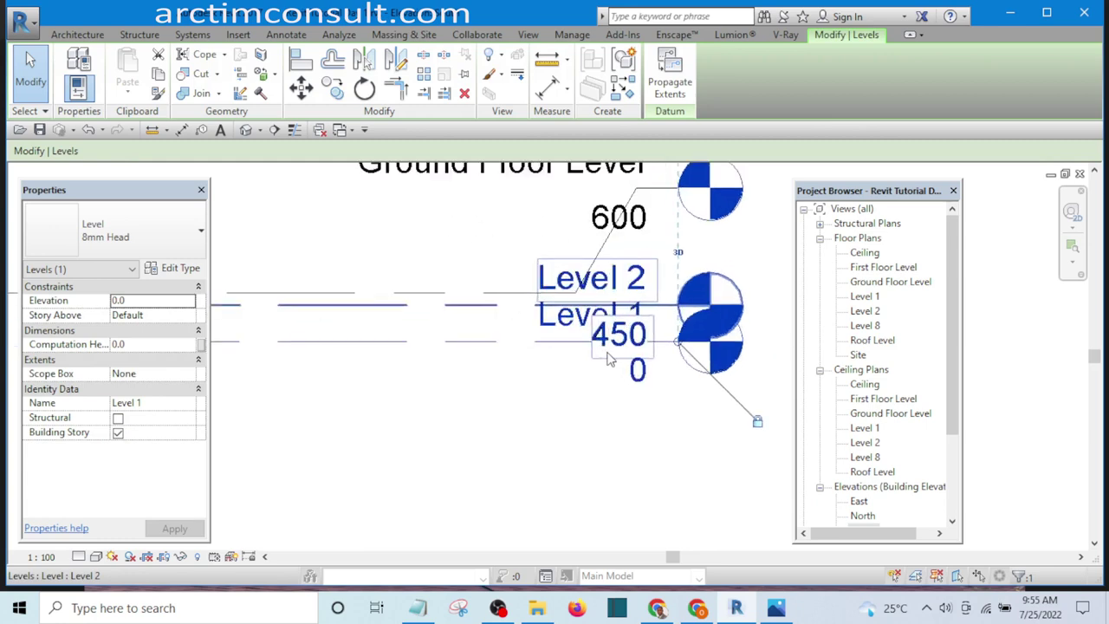
click(538, 375)
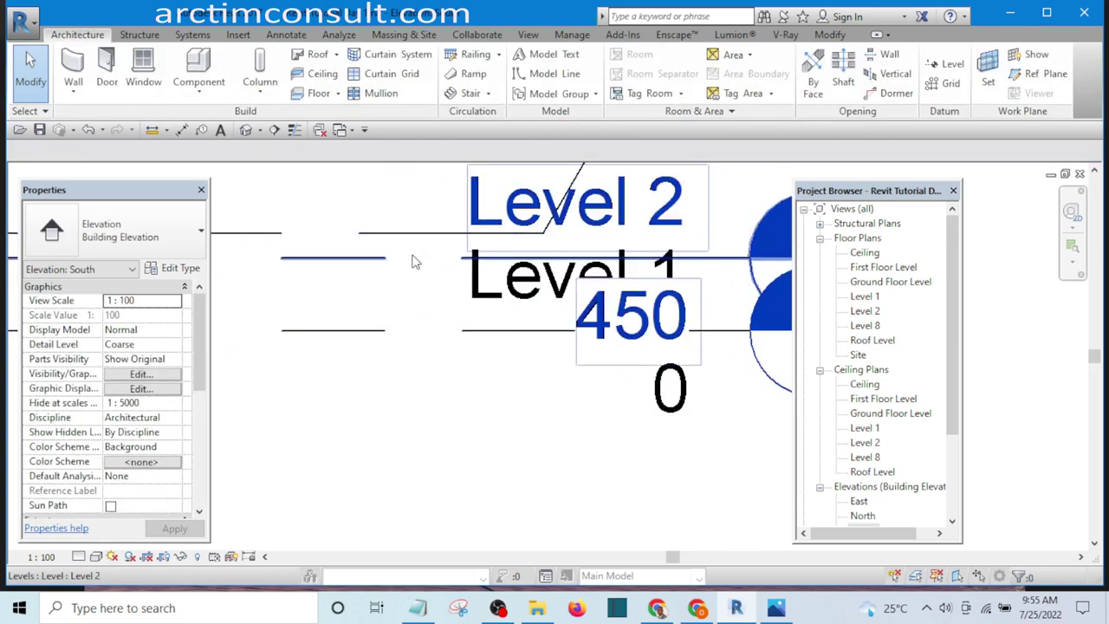
click(414, 257)
click(502, 366)
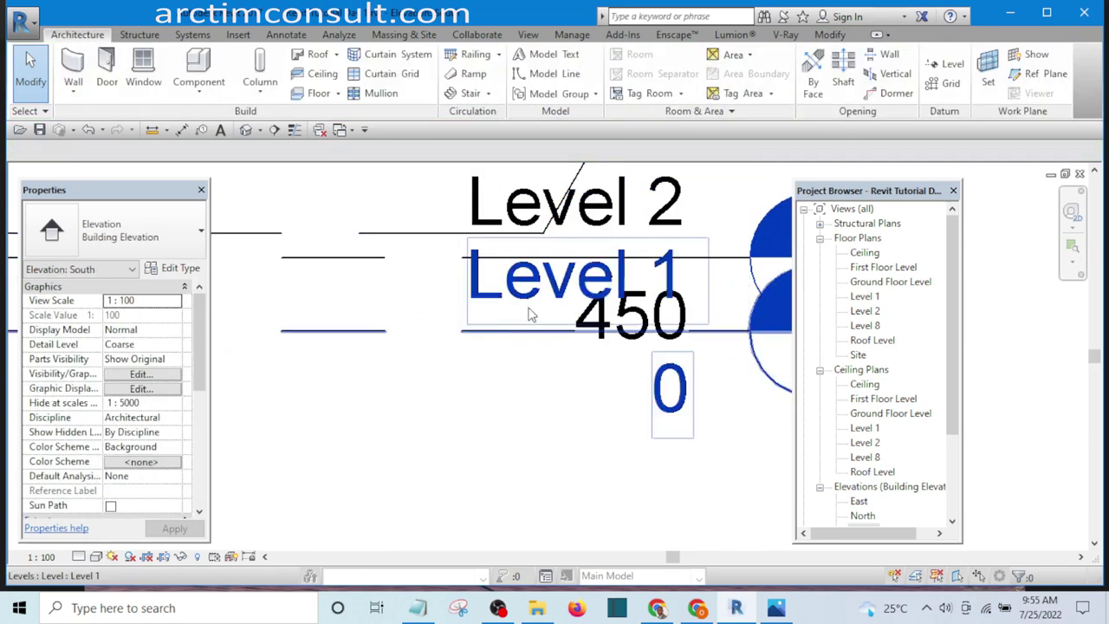
click(399, 259)
scroll(398, 290, down, 3)
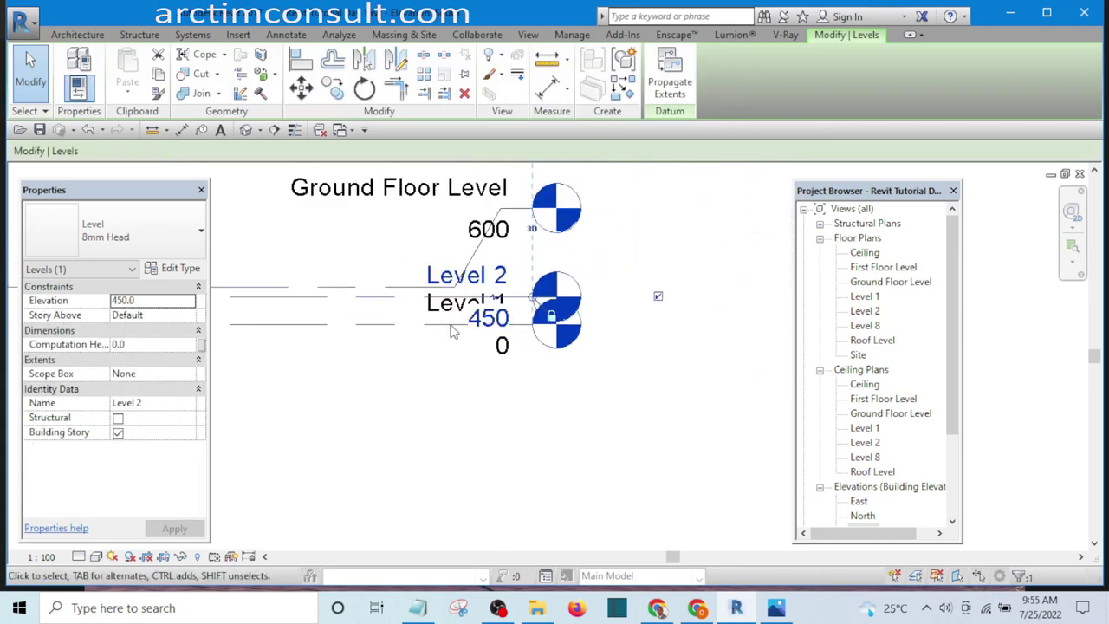
scroll(580, 258, up, 2)
scroll(671, 381, down, 2)
scroll(529, 406, down, 1)
scroll(532, 406, up, 3)
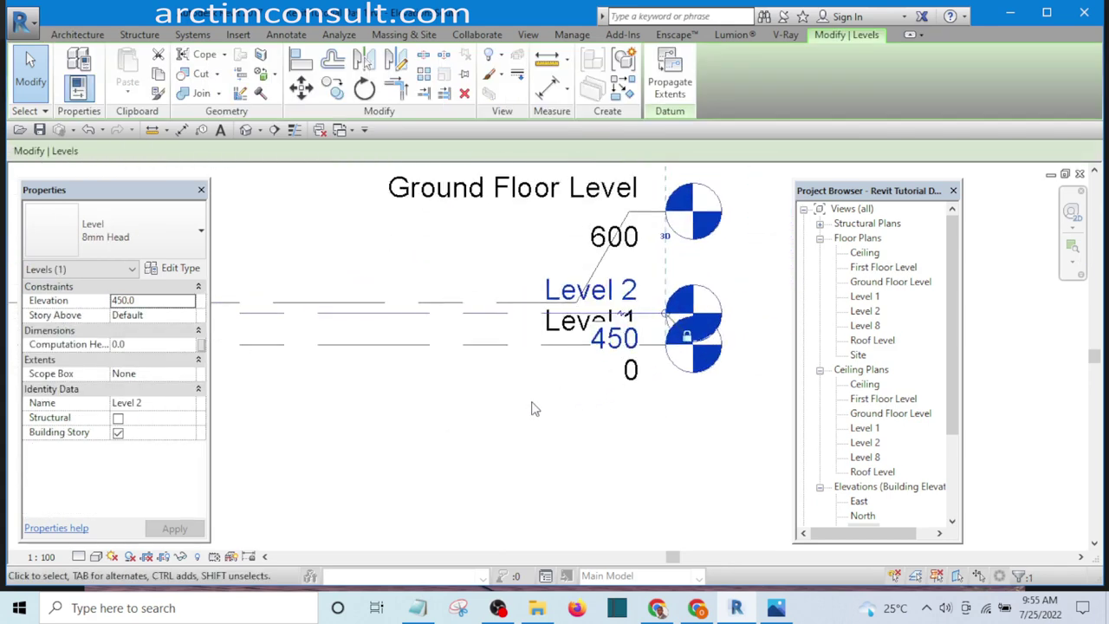
scroll(645, 303, down, 3)
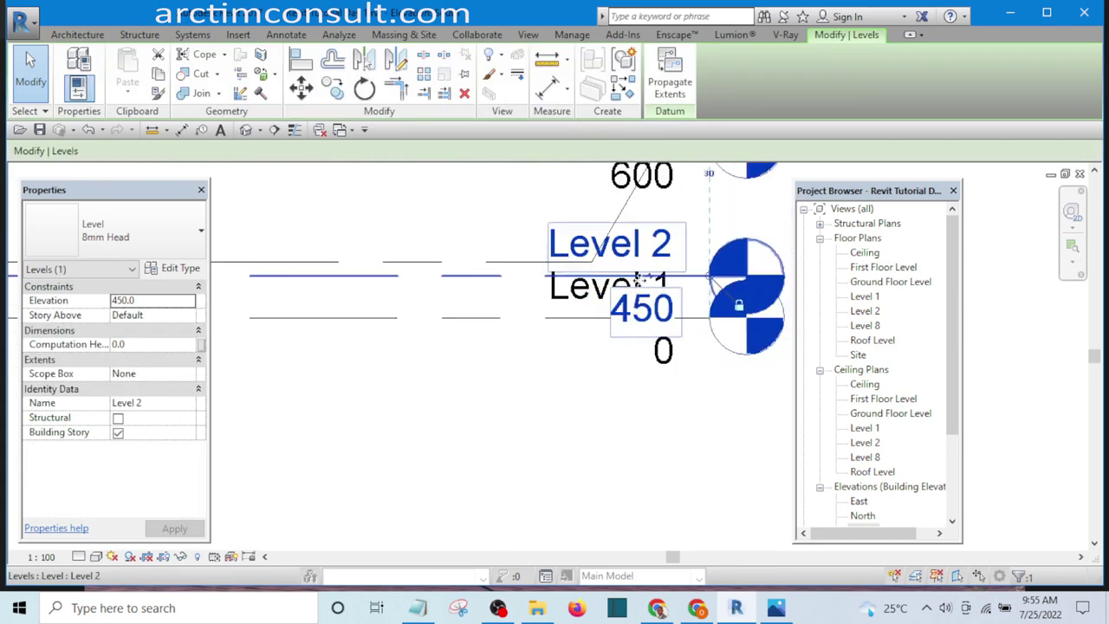
middle_drag(669, 258, 669, 325)
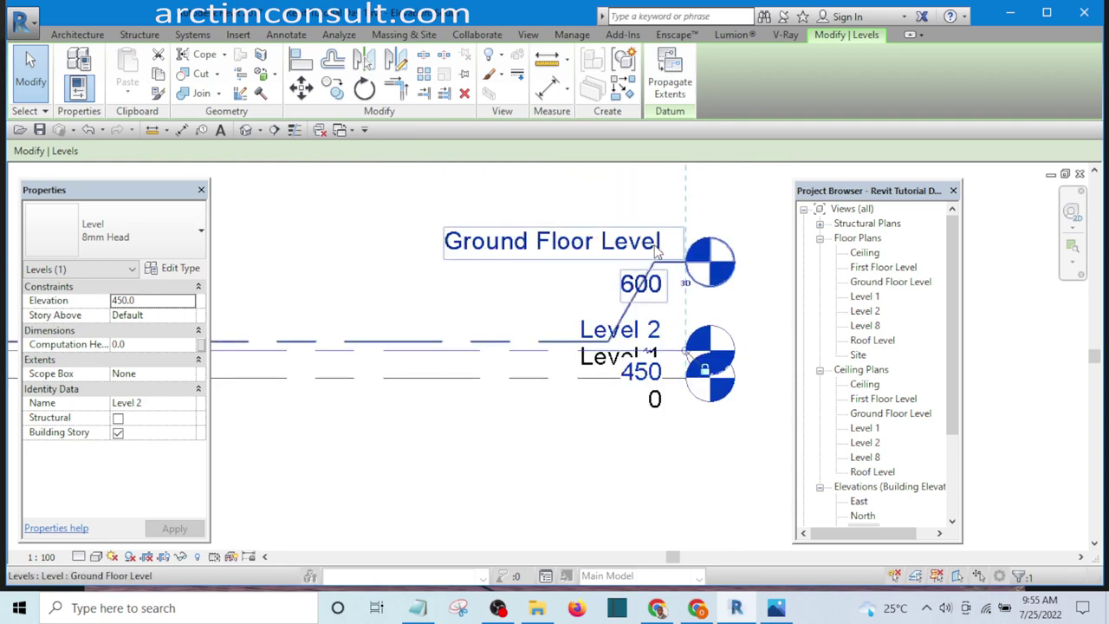
scroll(624, 403, up, 3)
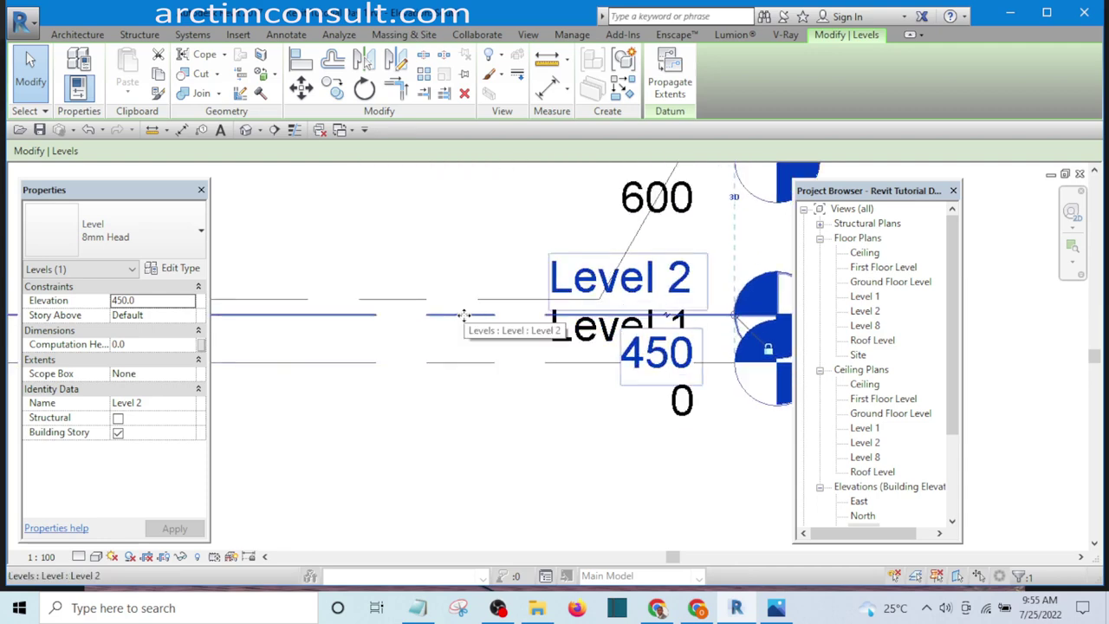
scroll(547, 451, down, 4)
scroll(512, 421, up, 1)
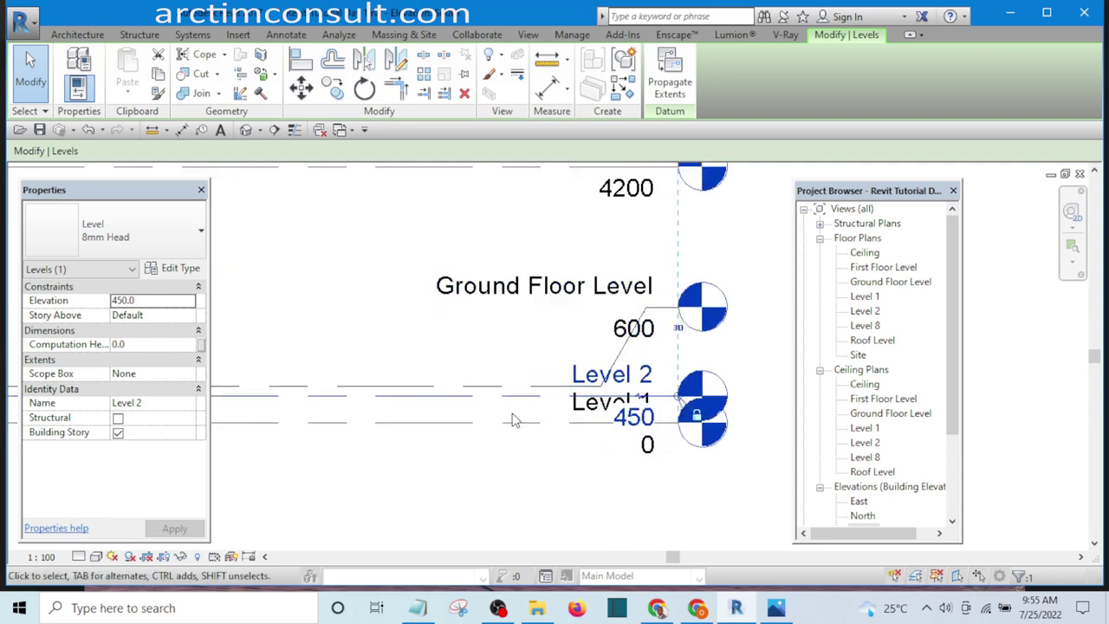
scroll(503, 396, up, 2)
scroll(505, 396, down, 2)
scroll(490, 401, up, 2)
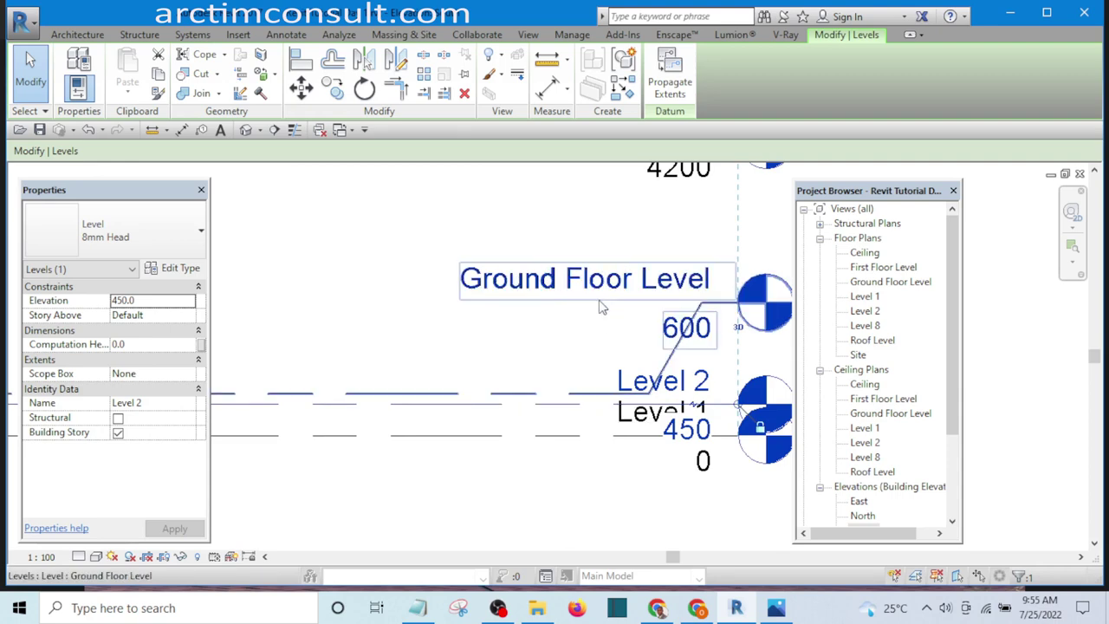
middle_drag(606, 307, 611, 337)
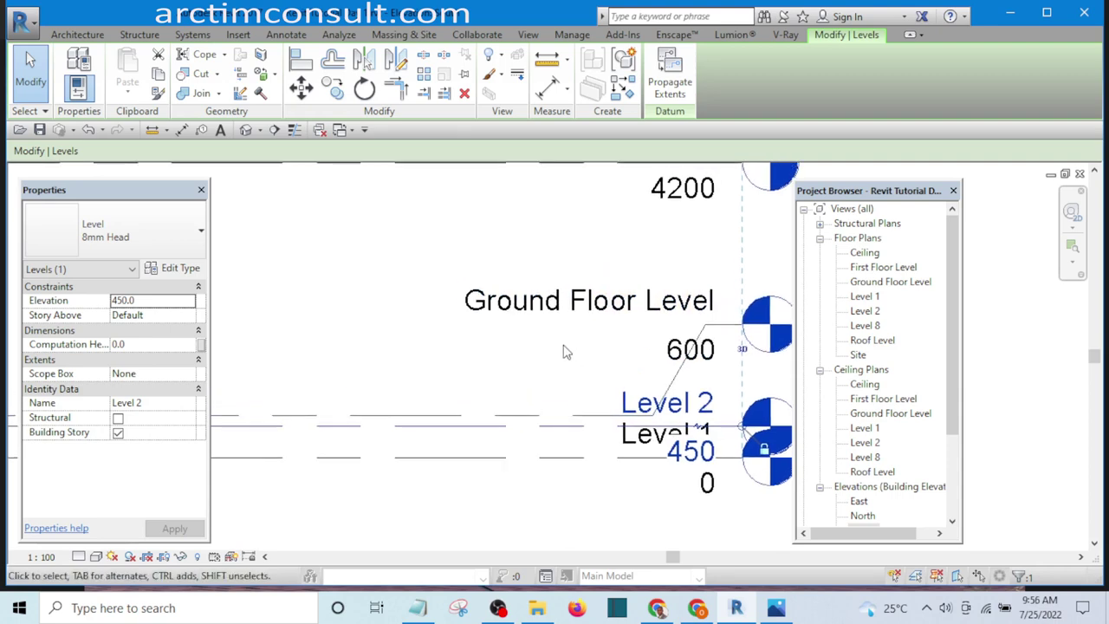
Step: Rename Level 8, at elevation 4200, to Level 4 and rename its corresponding views to match
scroll(633, 342, down, 4)
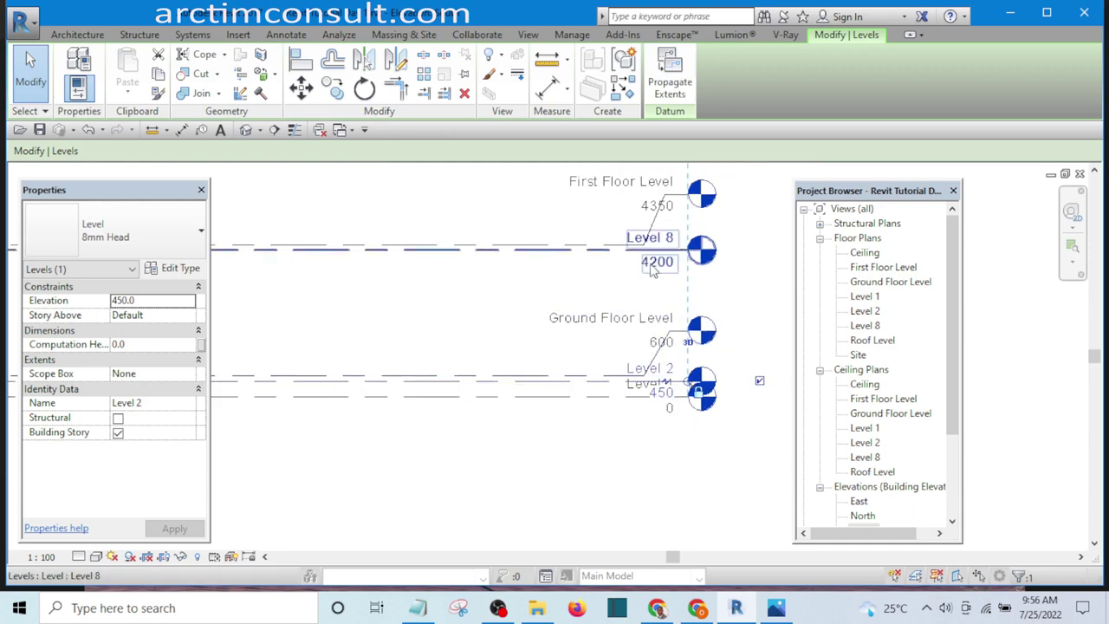
scroll(622, 328, up, 3)
click(622, 328)
scroll(632, 324, up, 3)
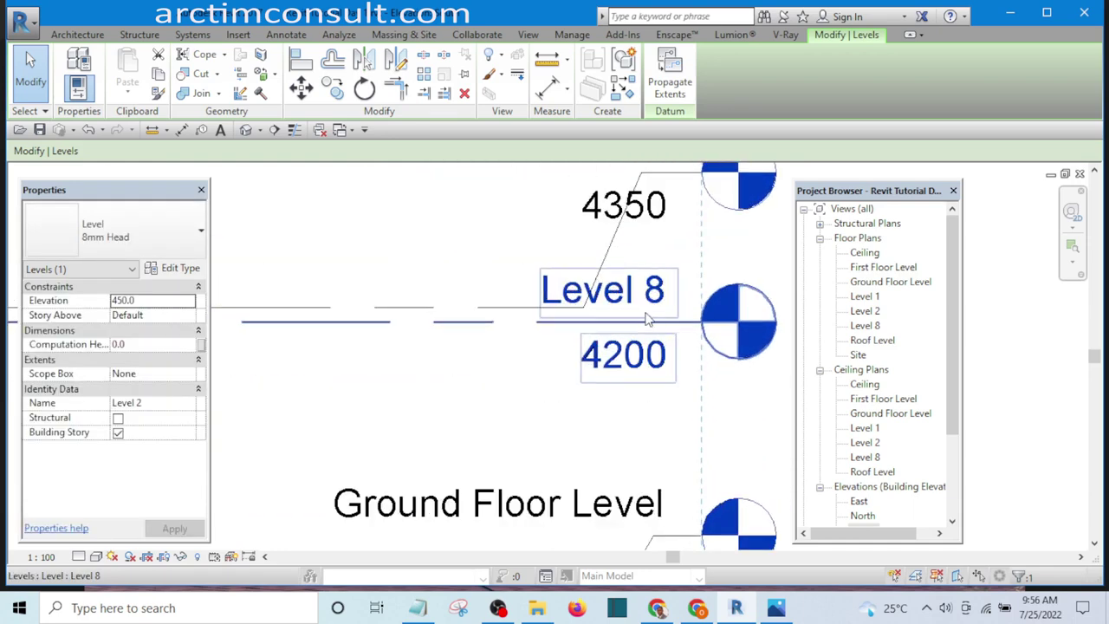
click(655, 295)
click(654, 297)
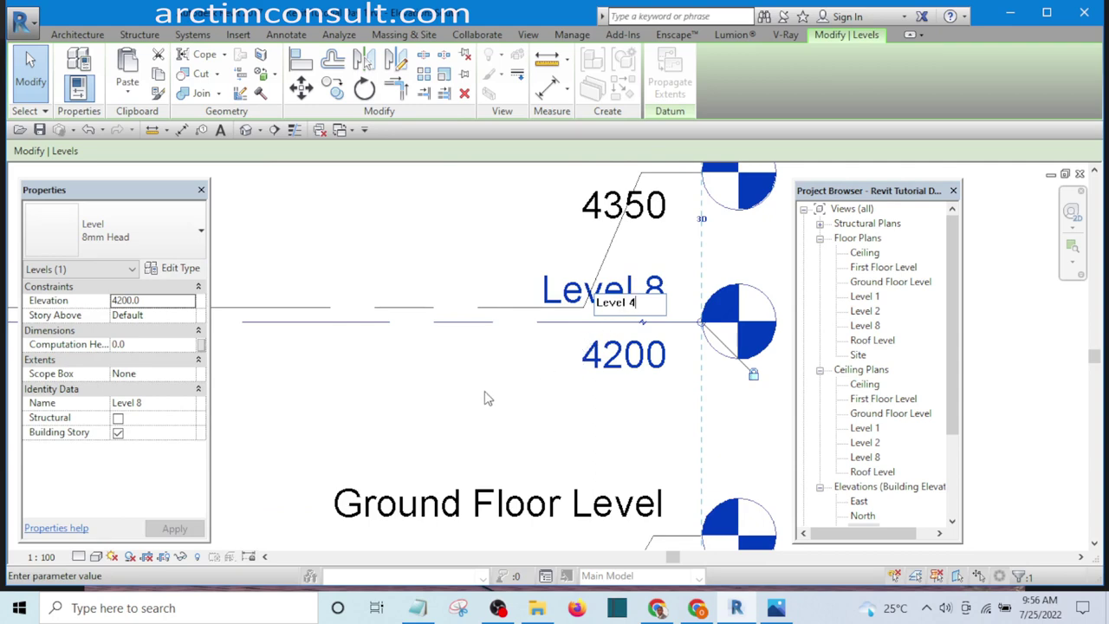
key(Return)
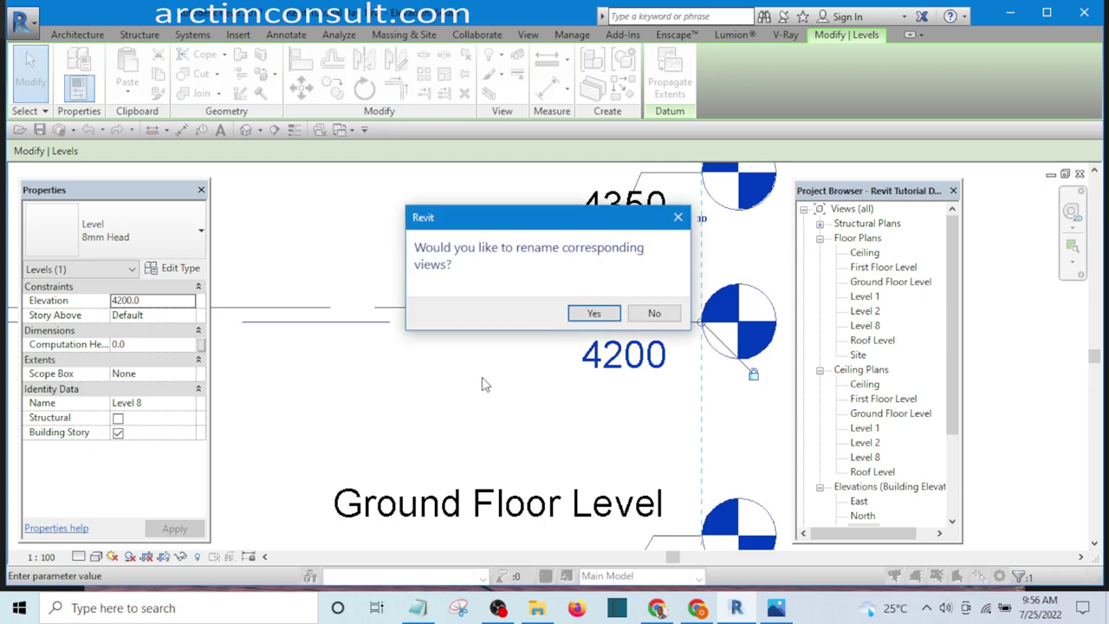
click(595, 313)
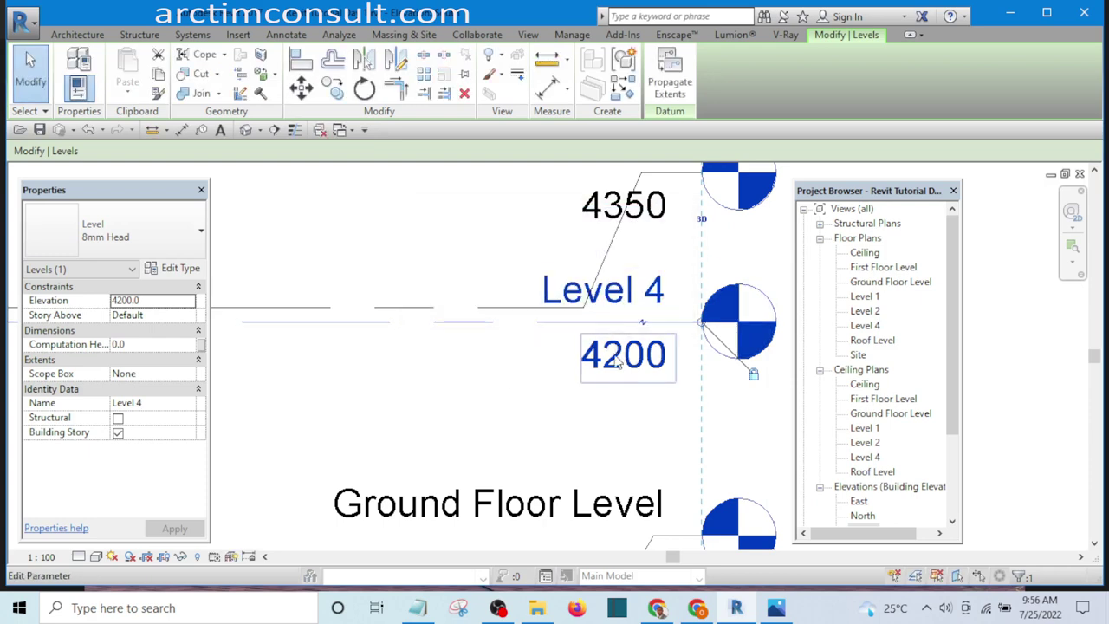
scroll(616, 389, down, 2)
scroll(616, 389, down, 1)
scroll(619, 372, up, 4)
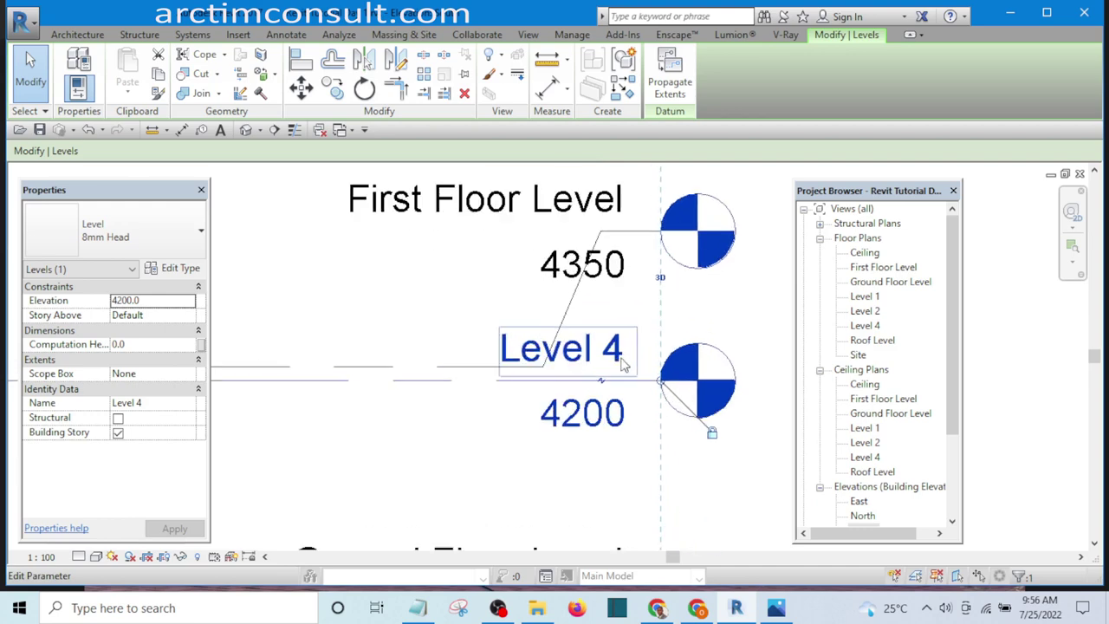
scroll(667, 382, down, 5)
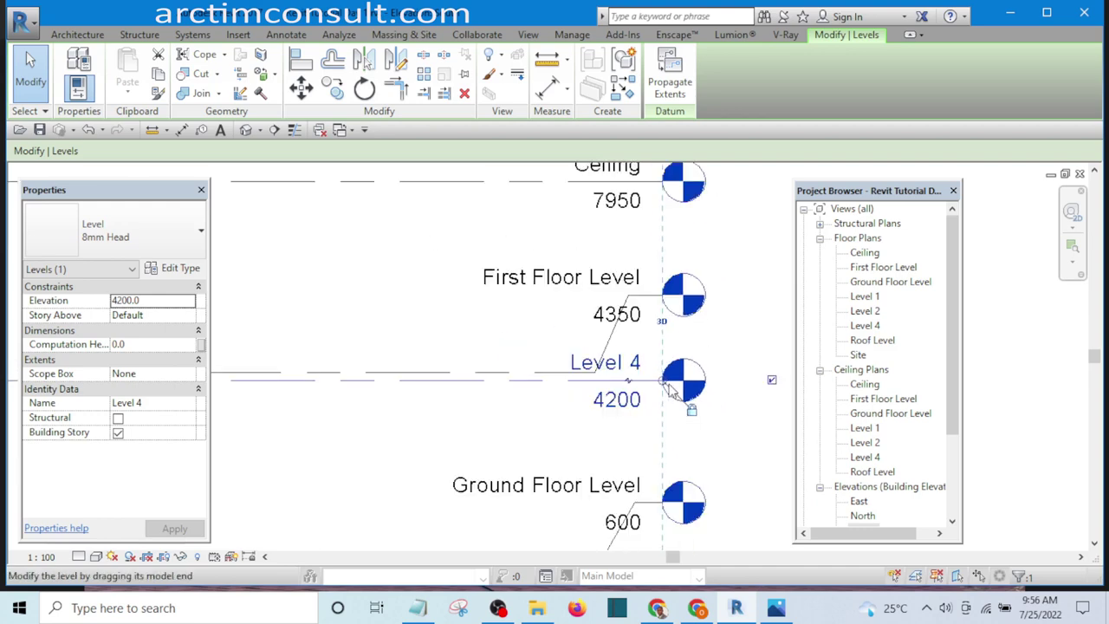
Step: Deselect Level 4 and examine the level lines and heads in the South elevation, from Level 1 up to the Roof Level
scroll(453, 396, up, 2)
click(459, 397)
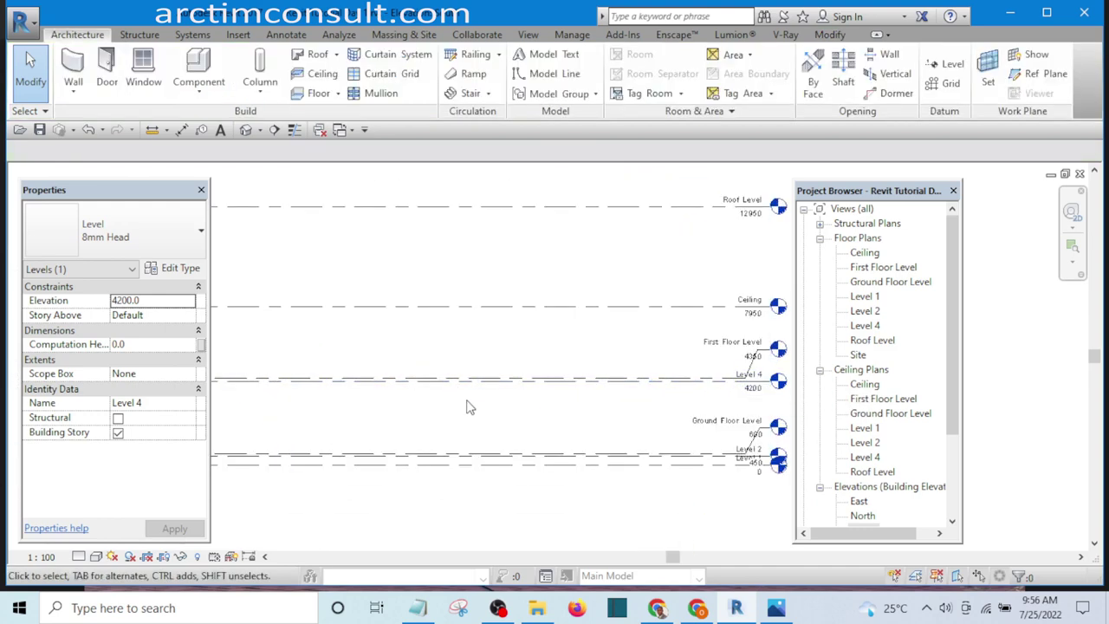
scroll(468, 387, up, 2)
scroll(474, 389, up, 1)
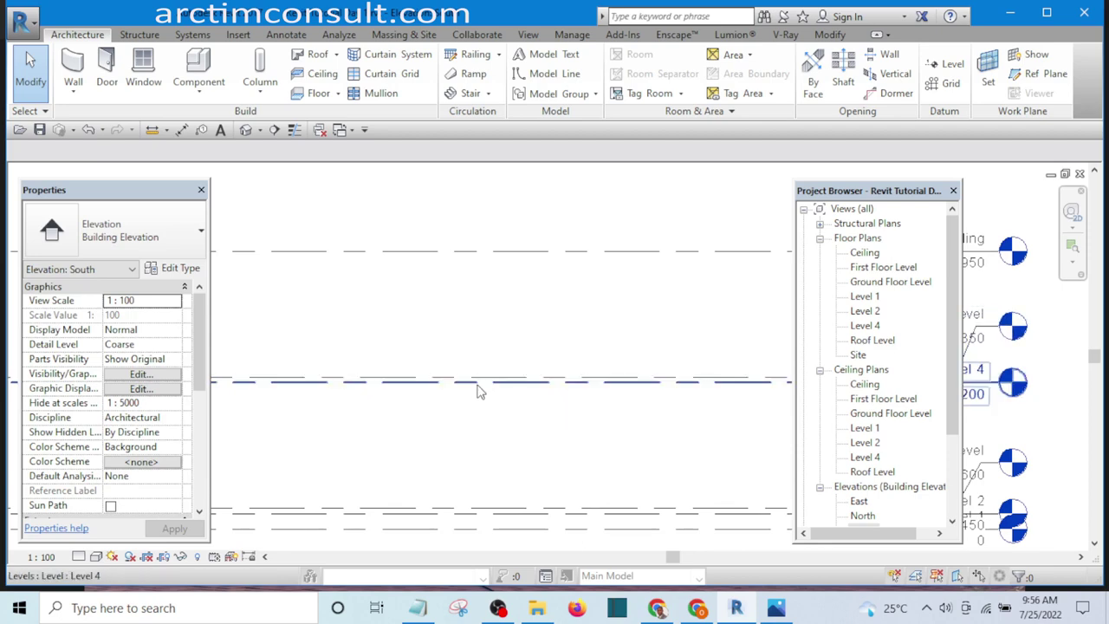
scroll(470, 378, down, 3)
scroll(622, 375, up, 3)
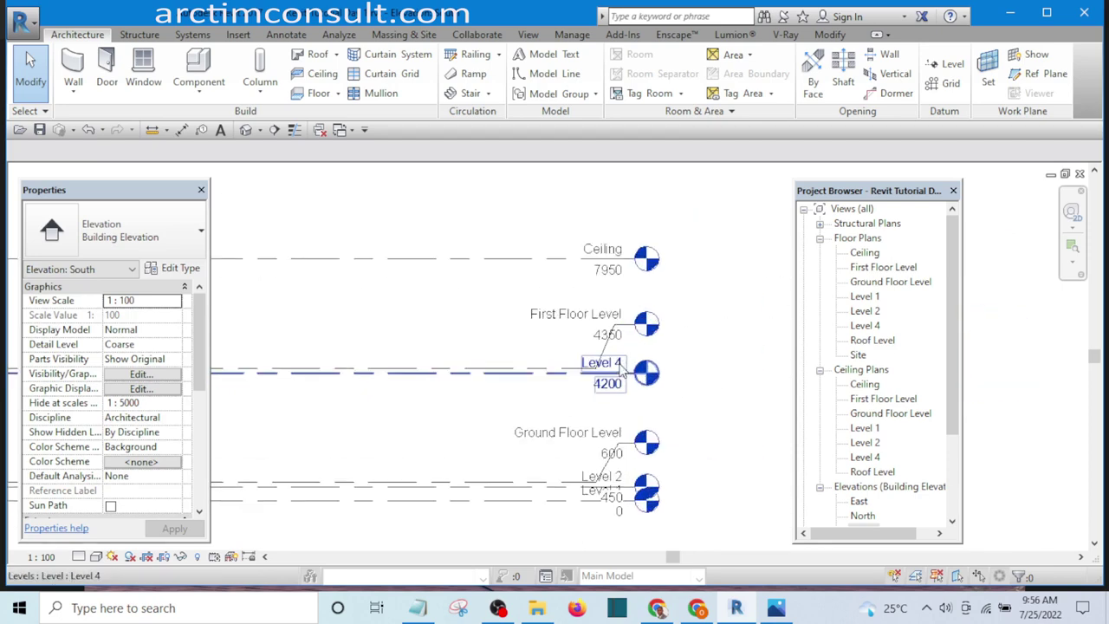
scroll(622, 372, down, 3)
scroll(511, 338, up, 2)
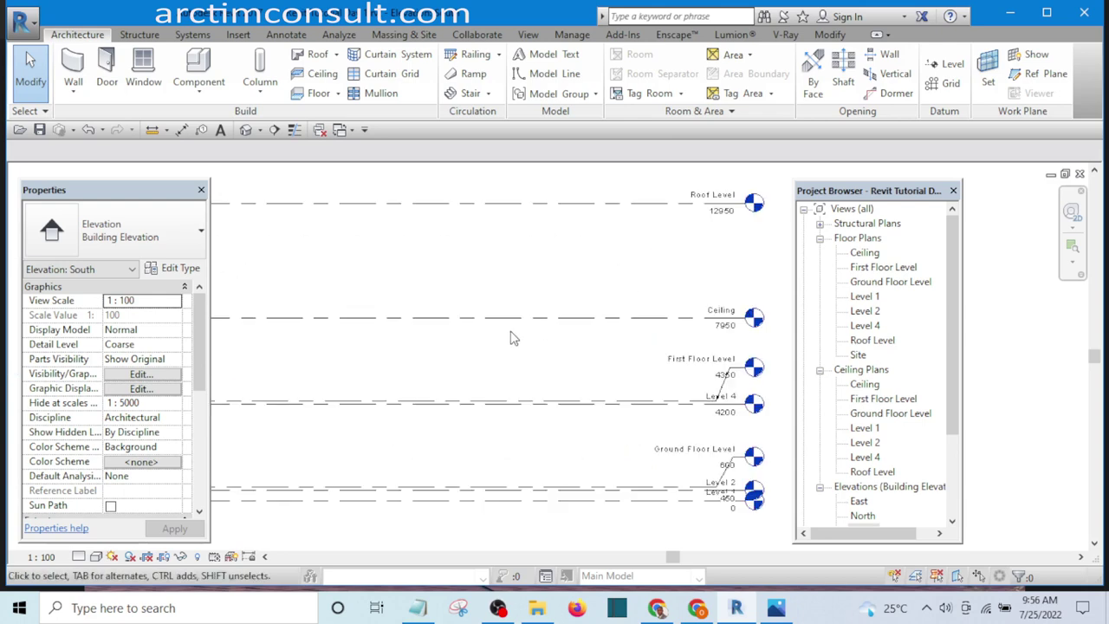
scroll(544, 274, down, 3)
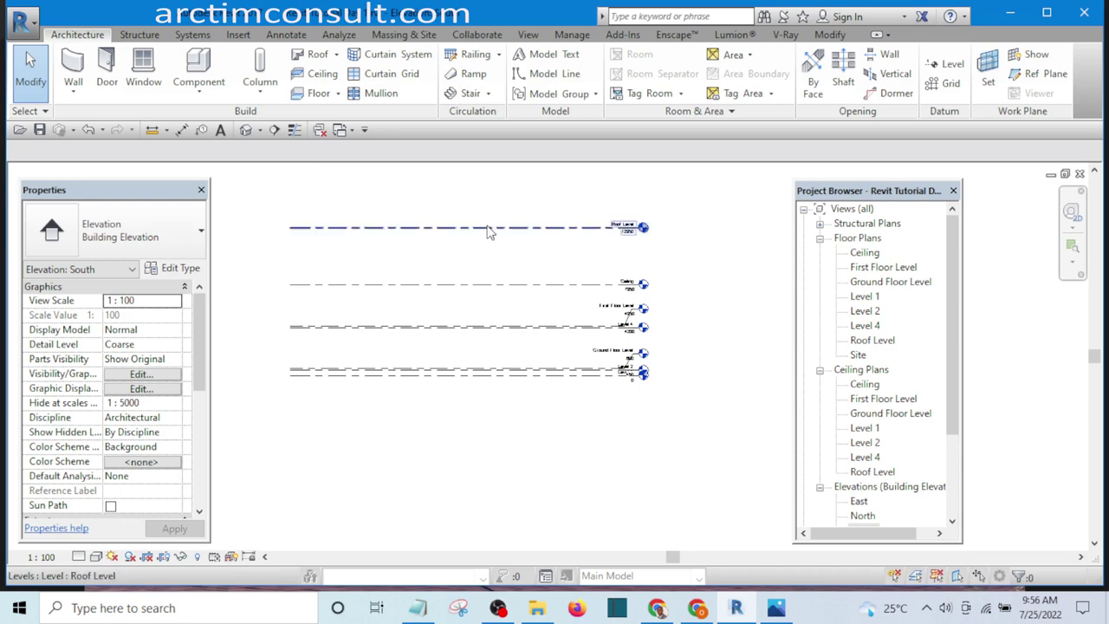
scroll(500, 289, up, 1)
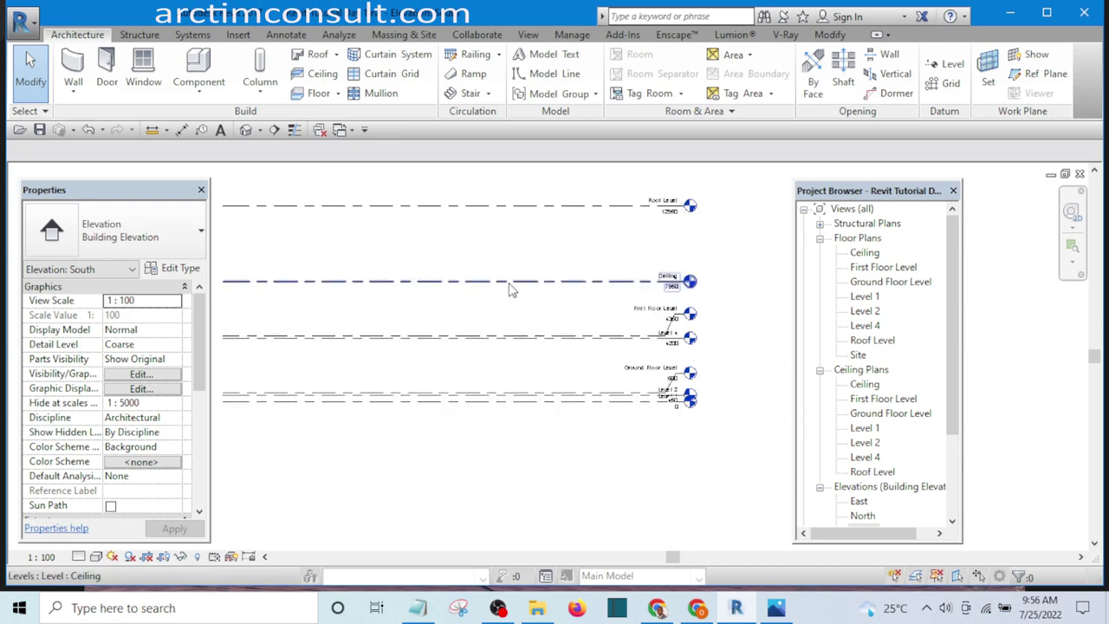
scroll(572, 289, up, 2)
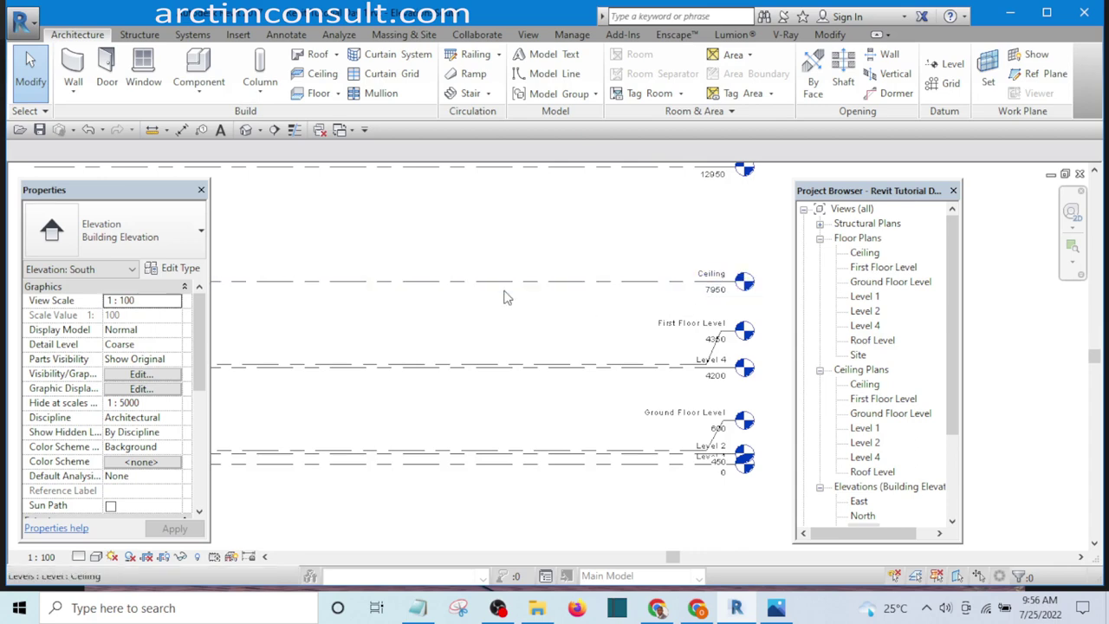
scroll(533, 299, up, 1)
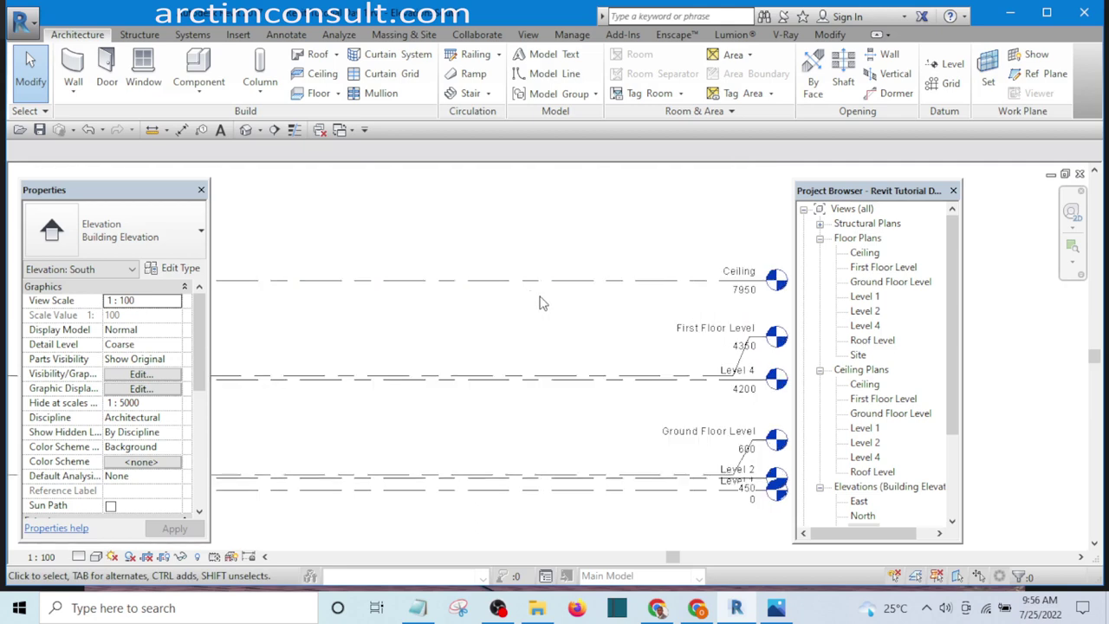
scroll(533, 300, up, 2)
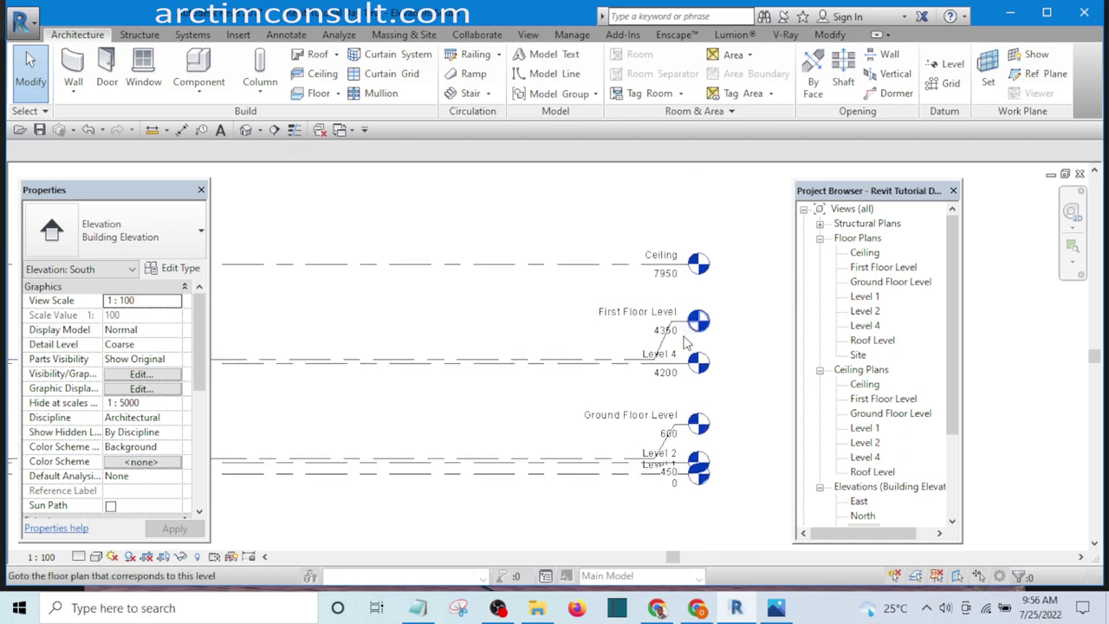
scroll(563, 362, down, 3)
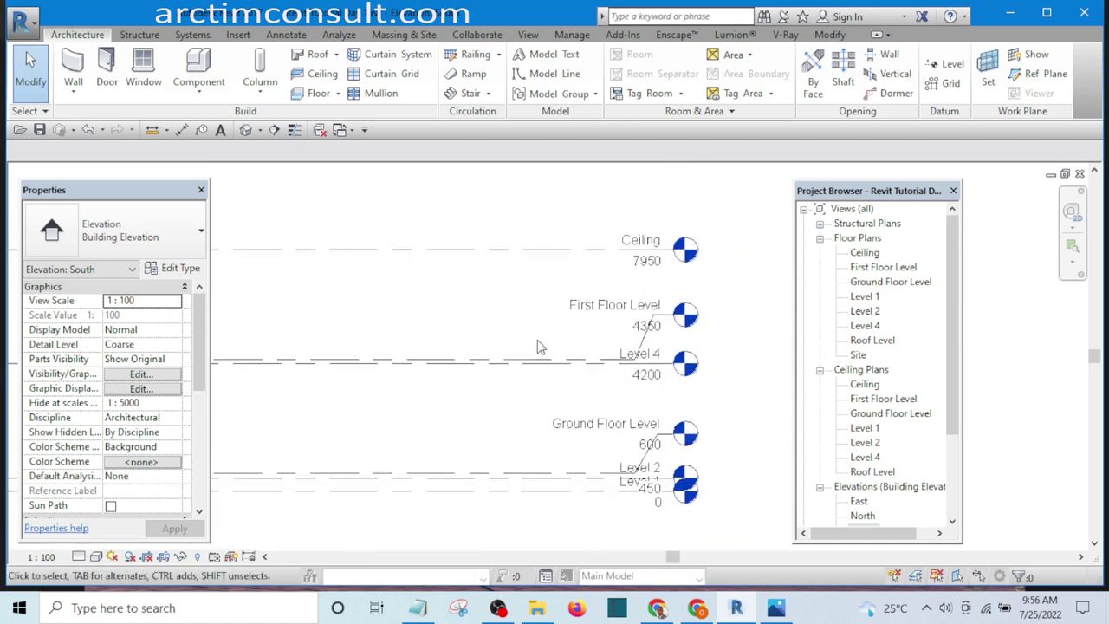
scroll(631, 381, up, 2)
scroll(689, 320, down, 4)
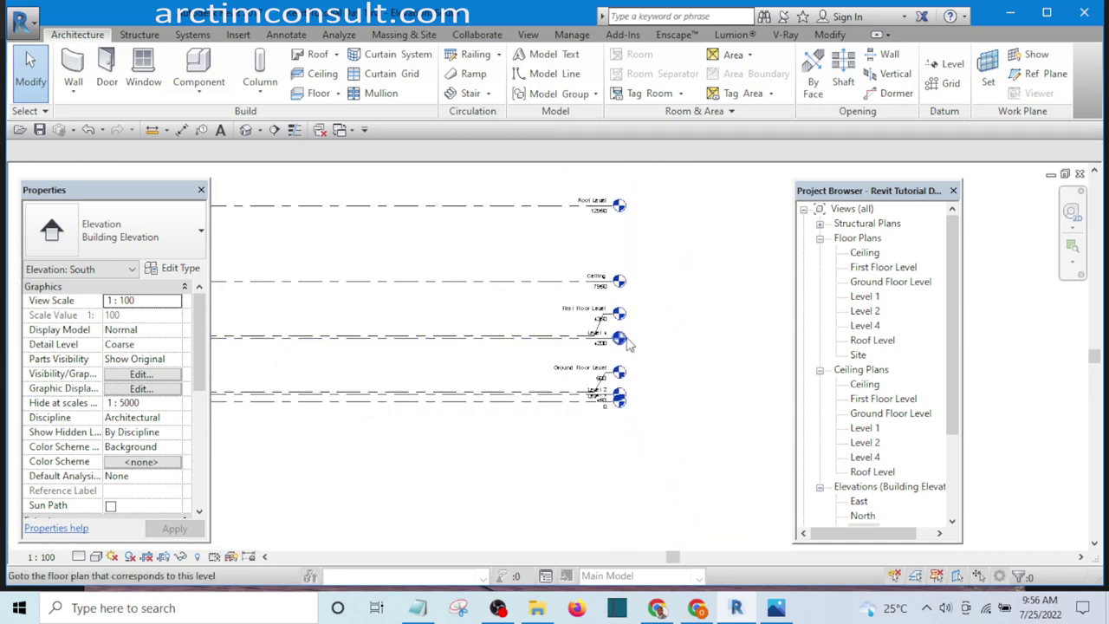
scroll(688, 316, down, 3)
scroll(693, 304, up, 3)
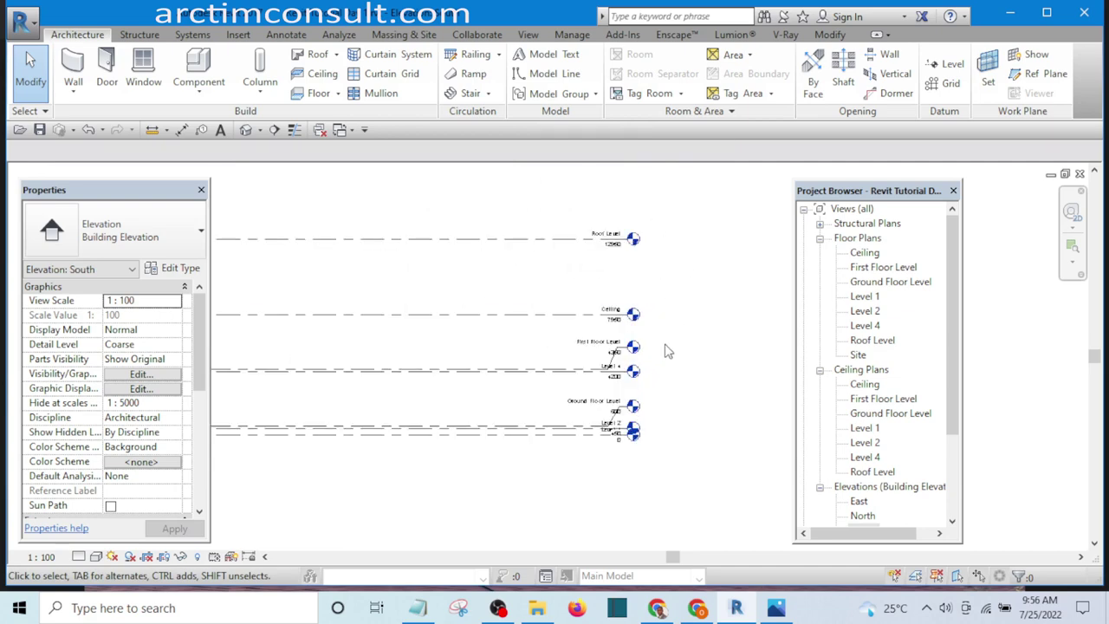
scroll(656, 341, down, 3)
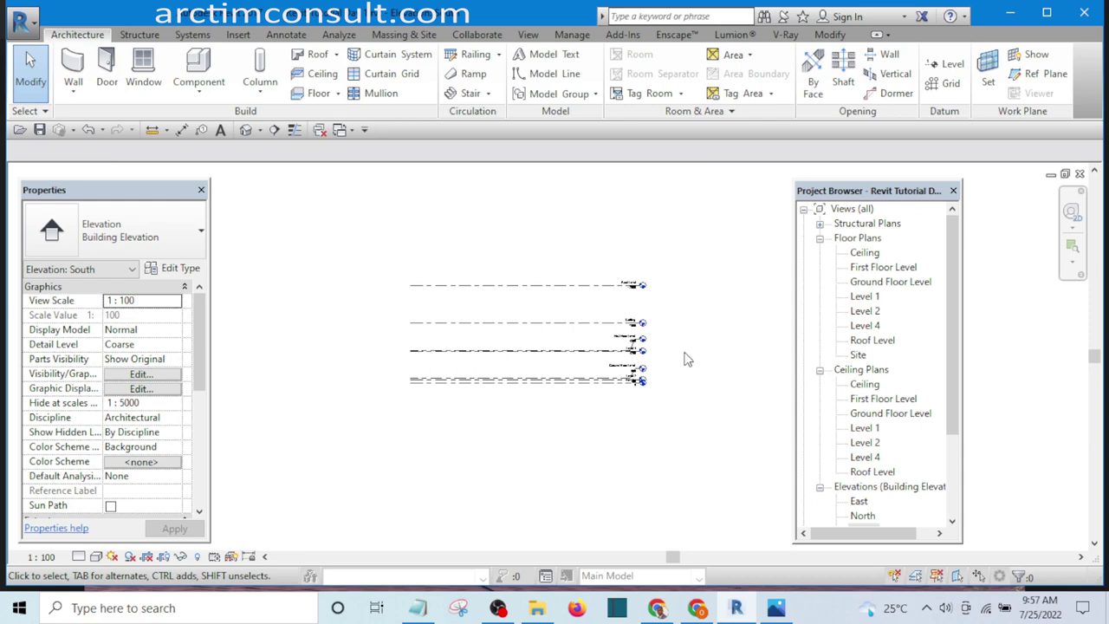
middle_drag(680, 336, 648, 345)
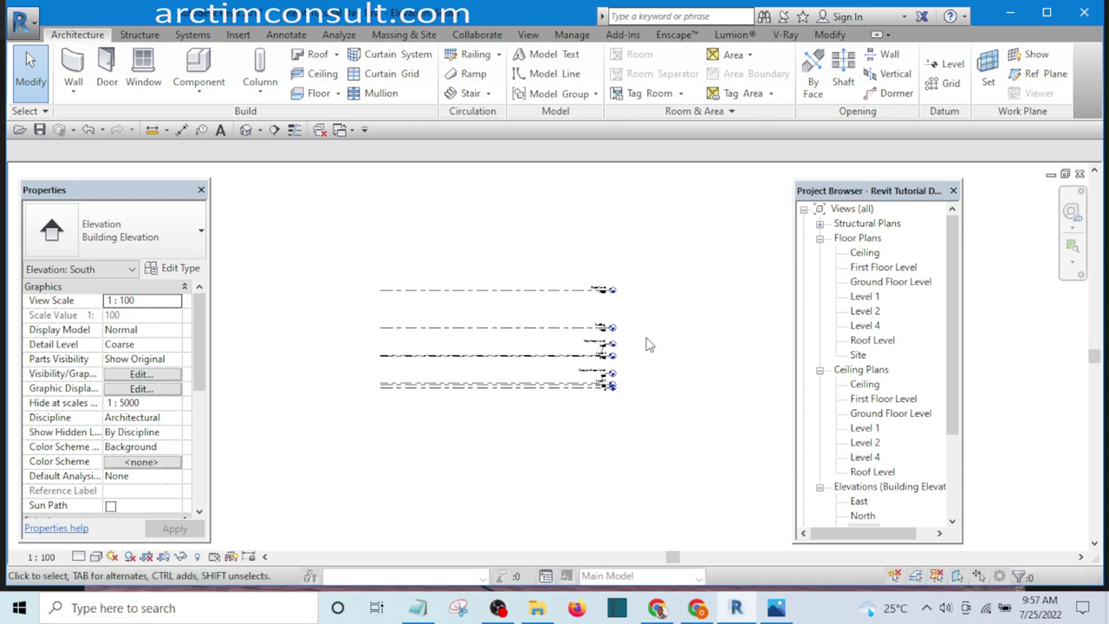
Step: Open the Ground Floor Level floor plan and frame the area between the elevation markers
double_click(895, 283)
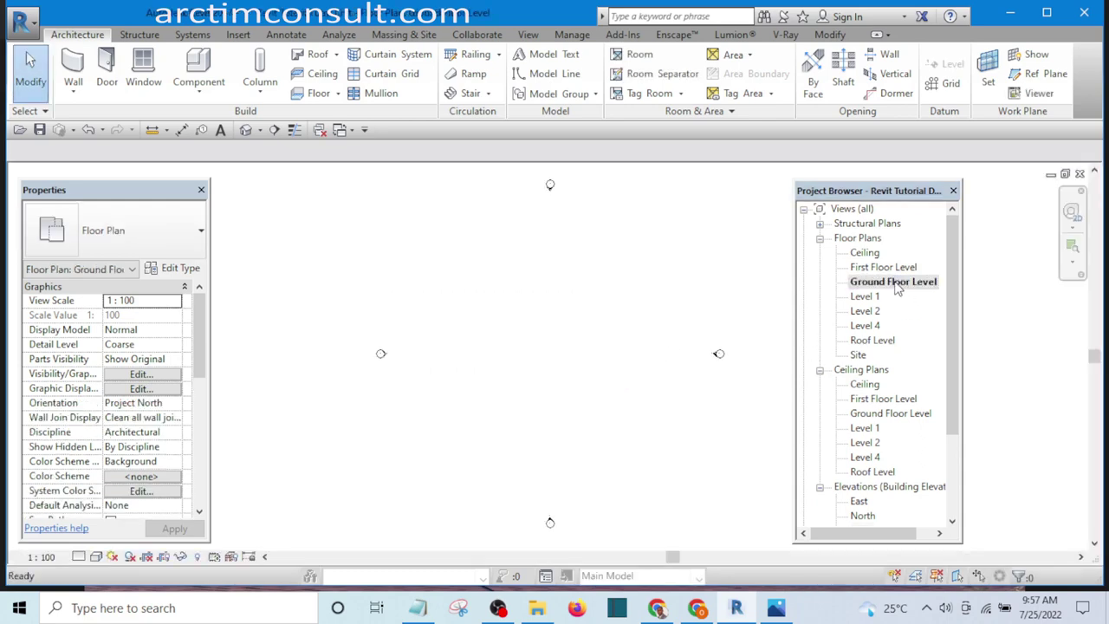
scroll(622, 336, up, 3)
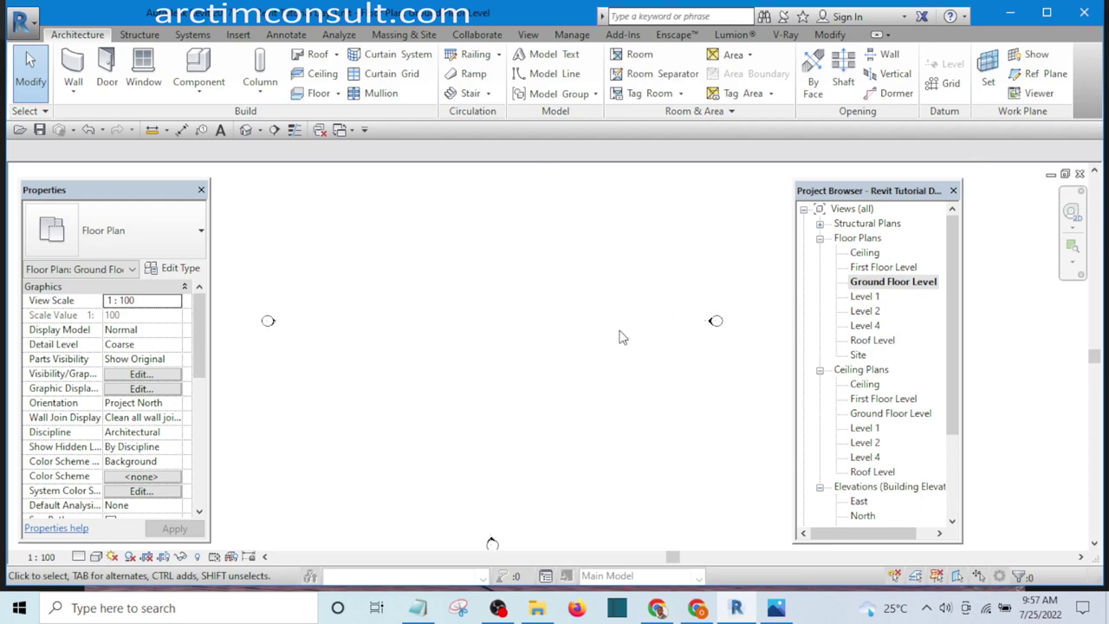
middle_drag(622, 336, 614, 359)
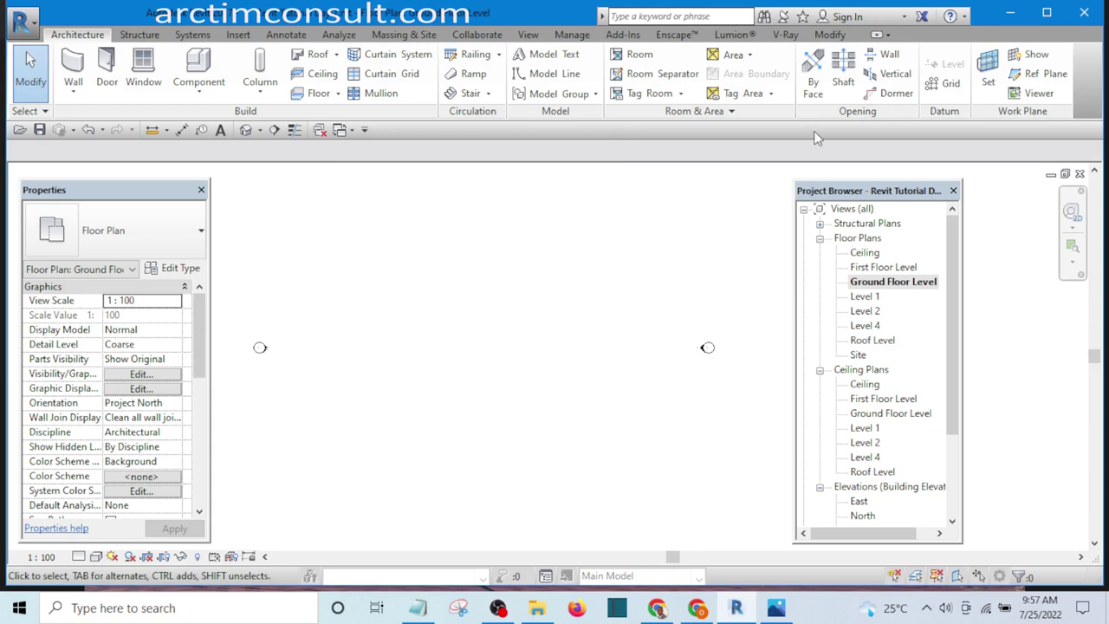
scroll(532, 251, down, 2)
Step: Draw a rectangle of Generic - 200mm walls about 19800 by 13800 mm between the elevation markers
click(87, 67)
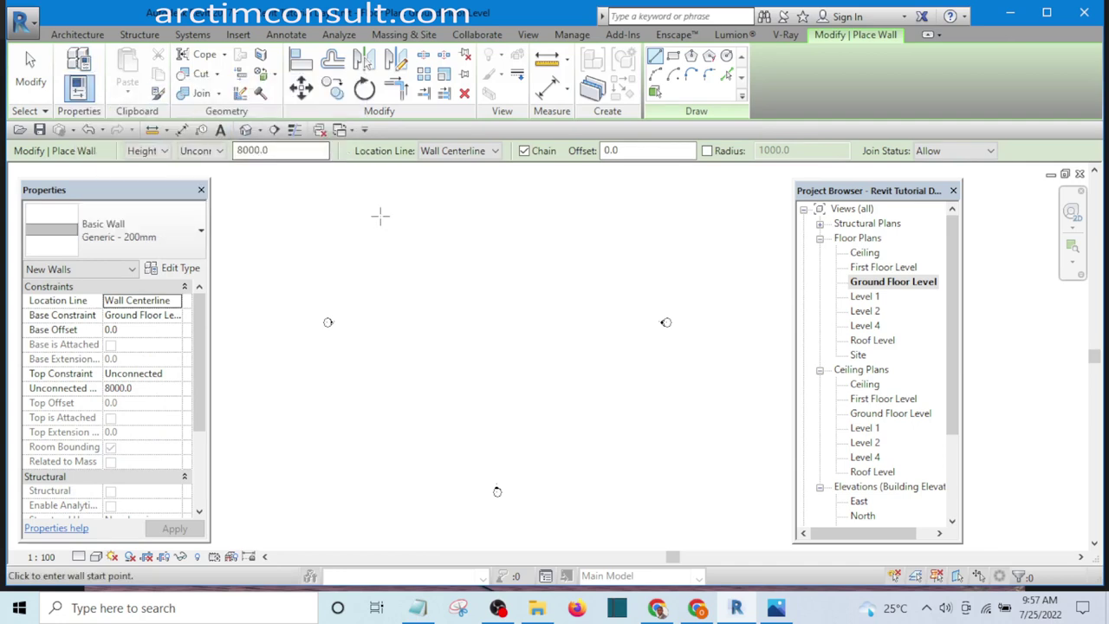
click(673, 55)
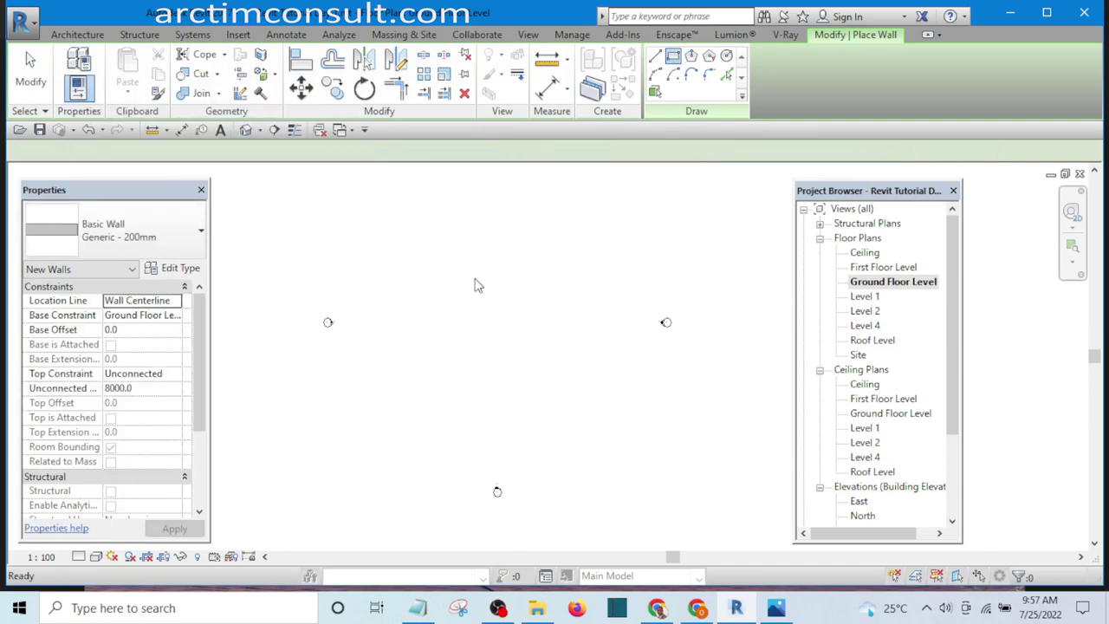
click(421, 270)
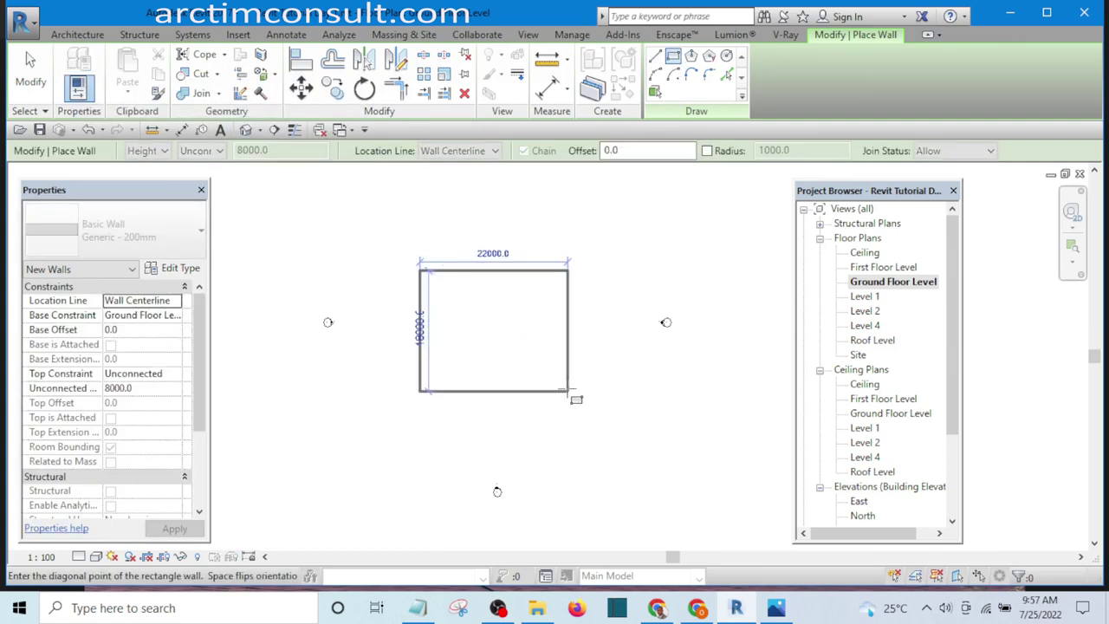
click(552, 365)
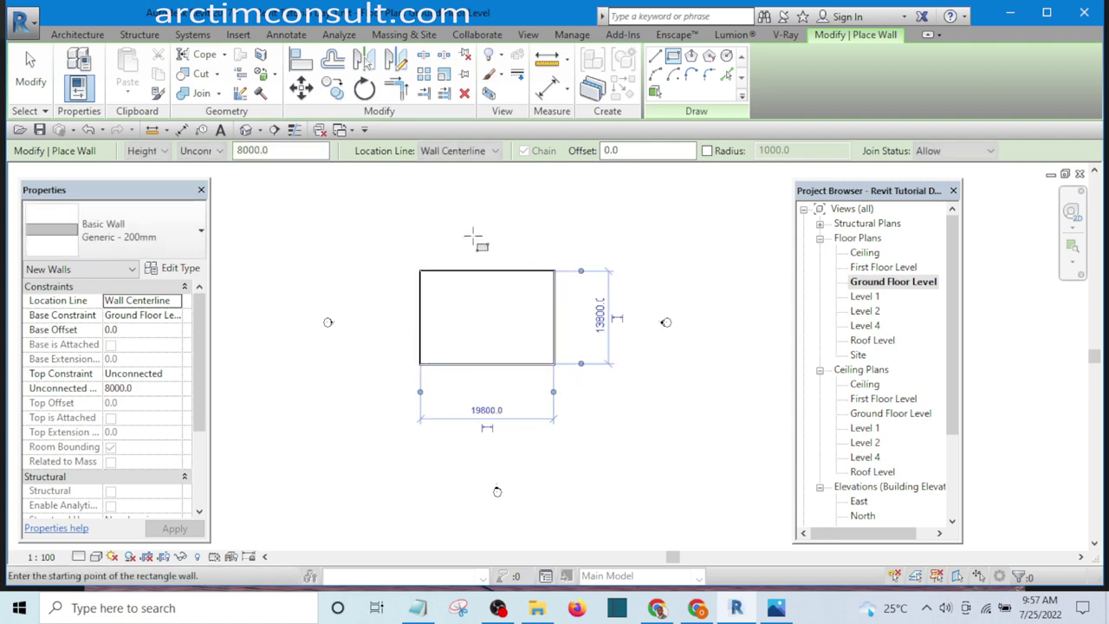
click(31, 76)
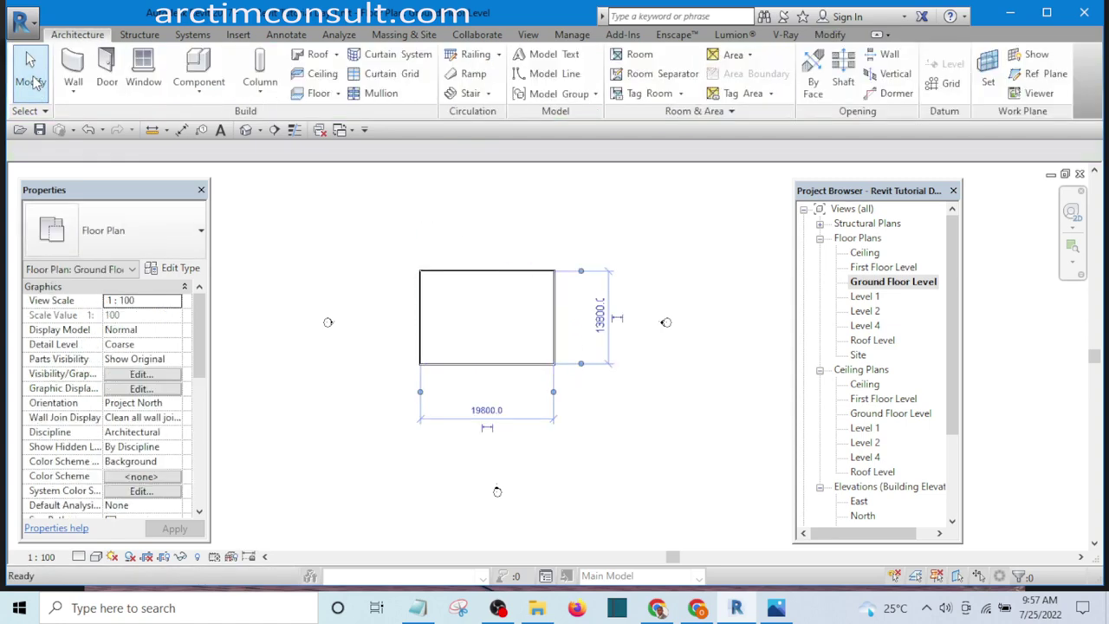
Step: Start an Aligned Dimension on the Ground Floor Level plan and set its wall reference preference to Faces of core
scroll(572, 373, up, 5)
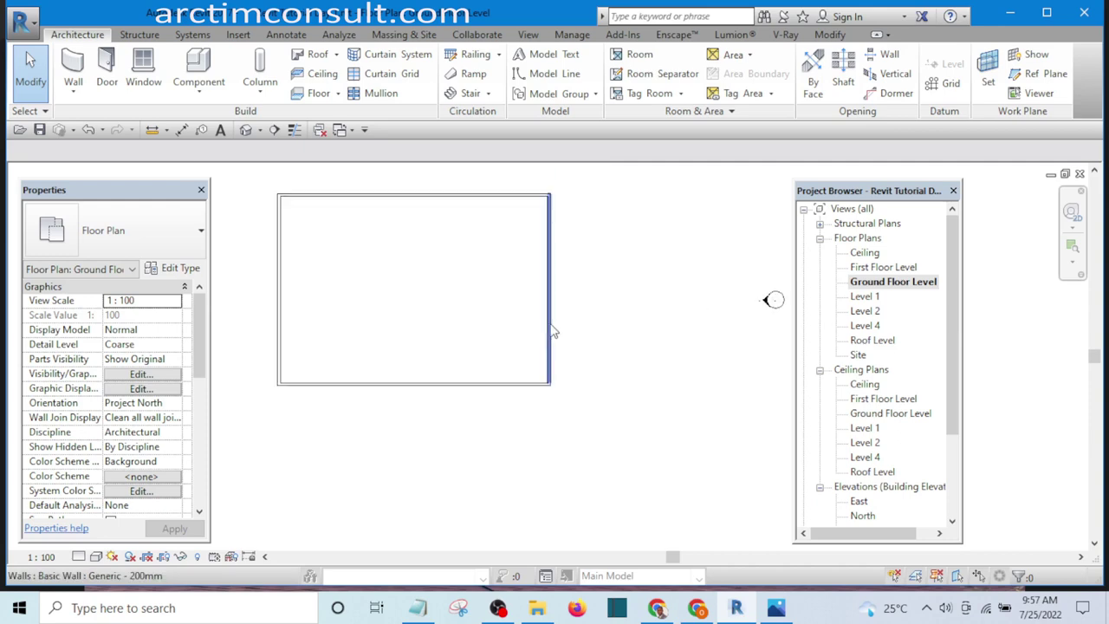
scroll(639, 396, down, 3)
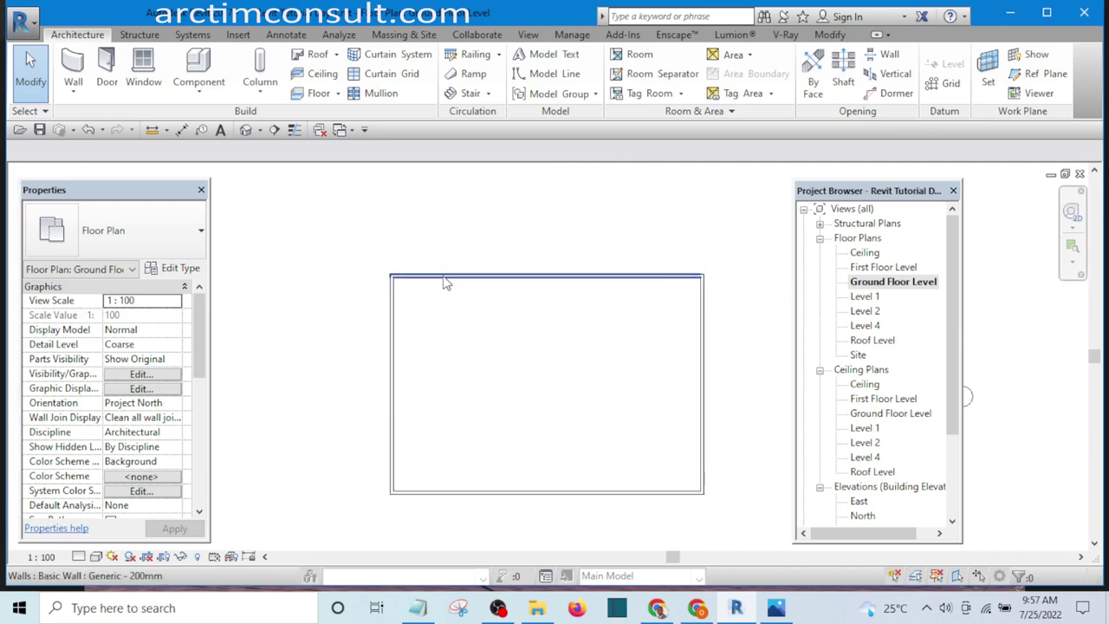
scroll(438, 282, up, 2)
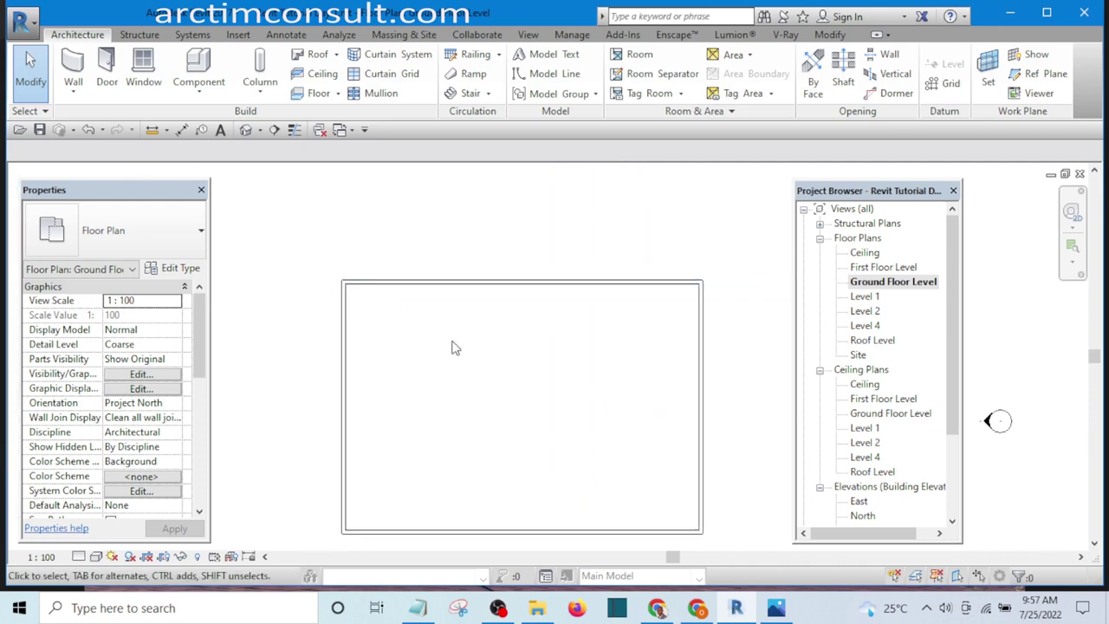
scroll(355, 325, down, 1)
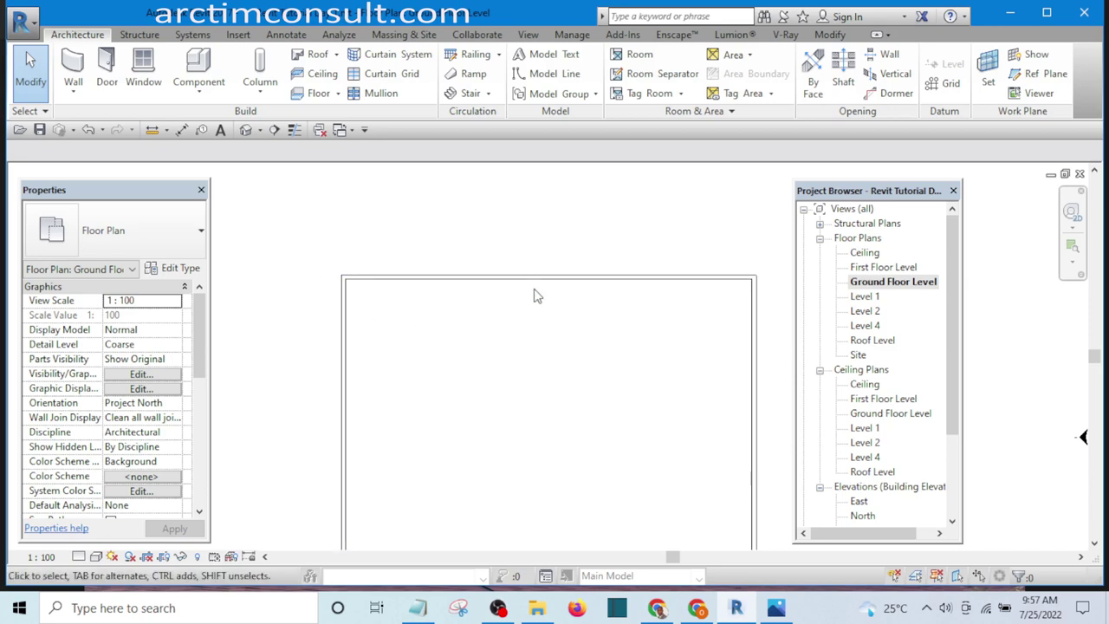
click(829, 36)
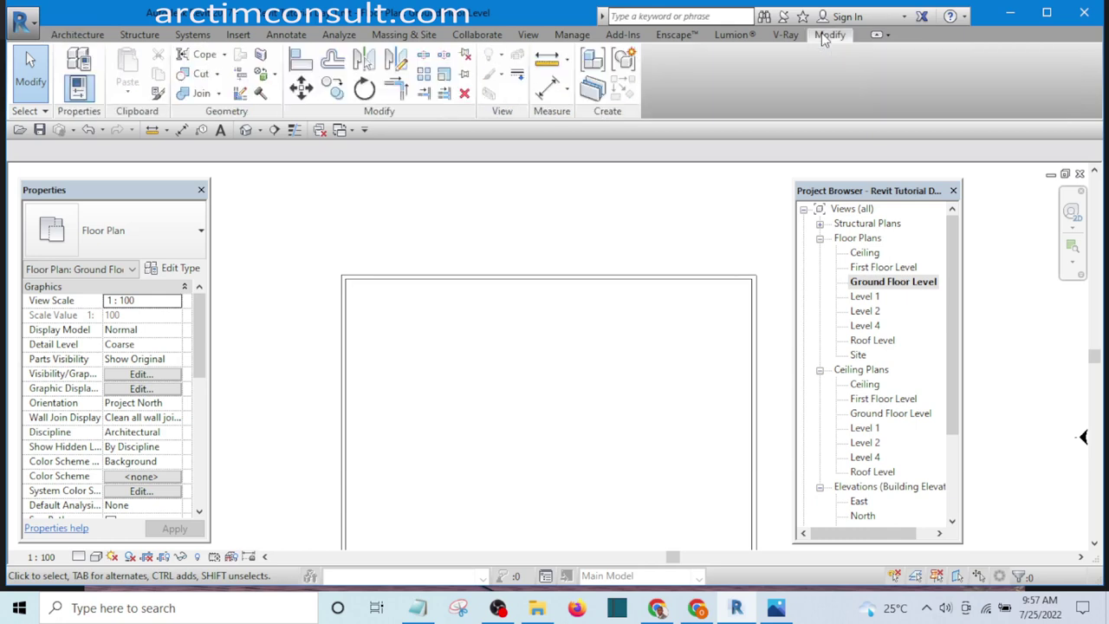
click(568, 90)
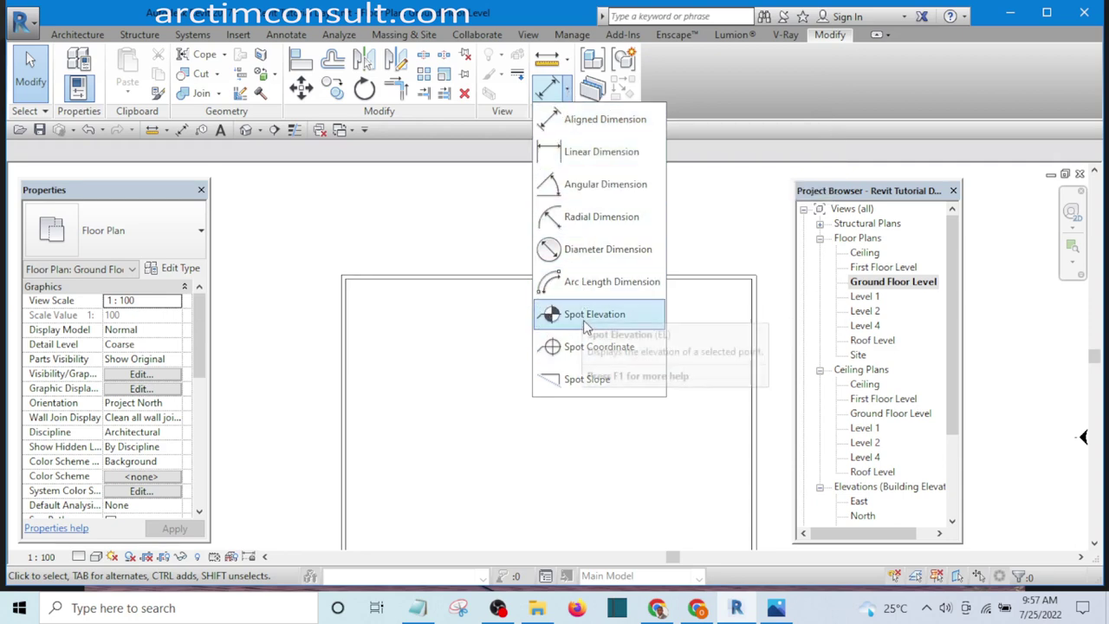
click(581, 121)
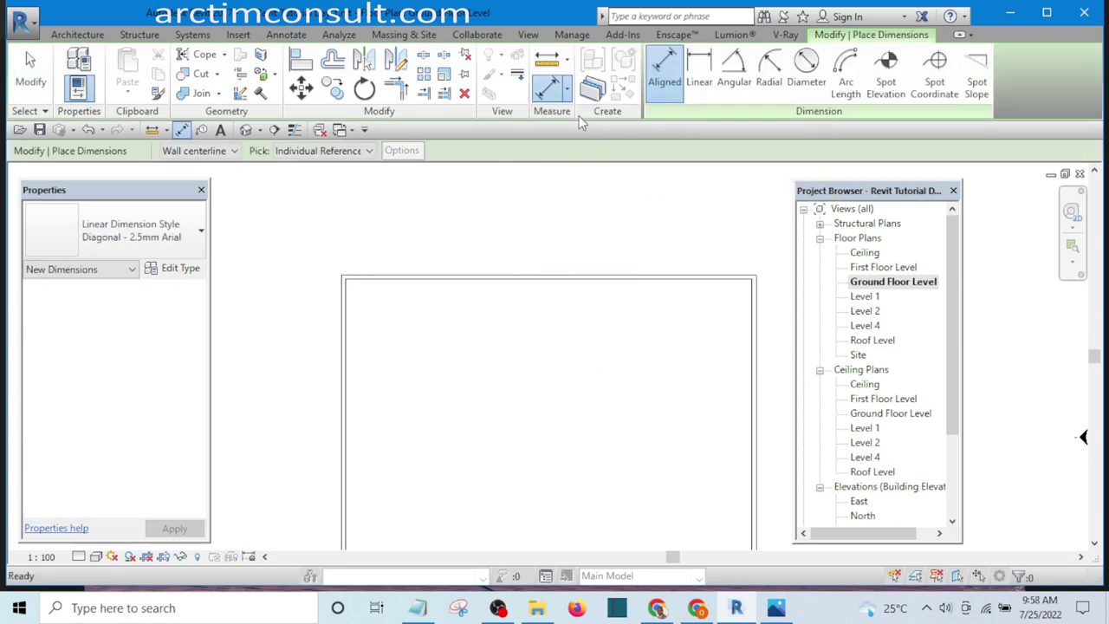
scroll(329, 337, up, 2)
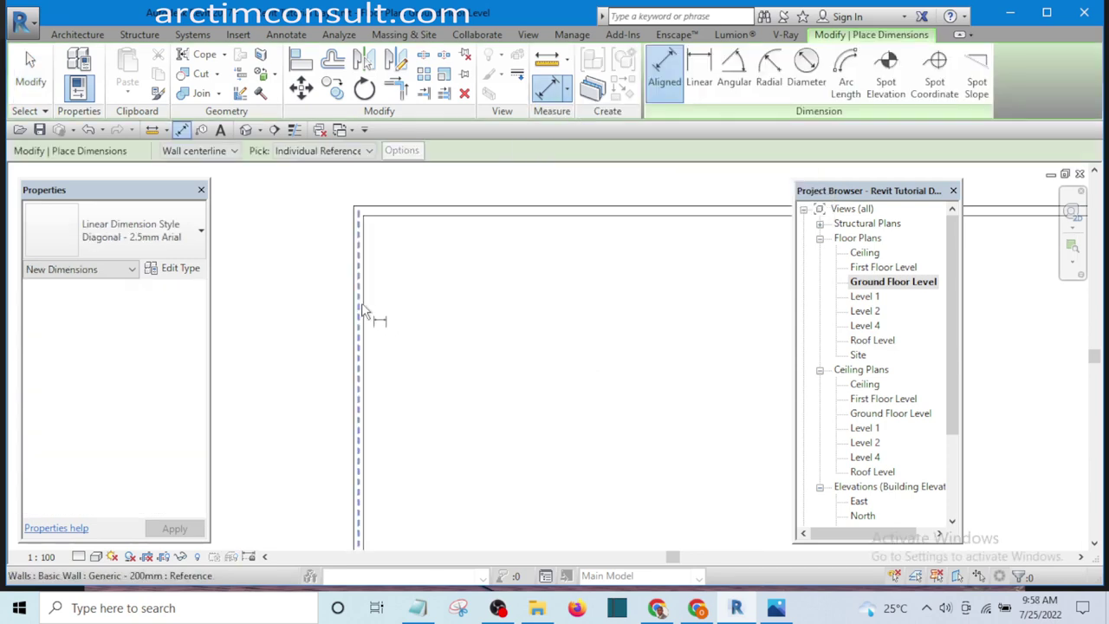
scroll(355, 310, down, 1)
scroll(351, 308, up, 1)
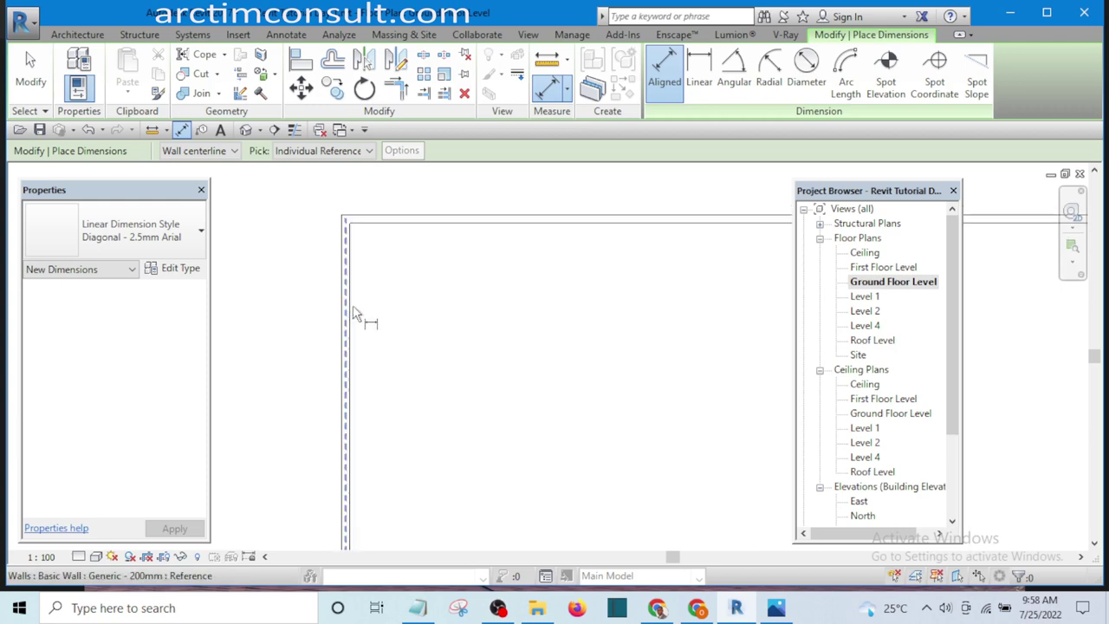
scroll(353, 313, up, 1)
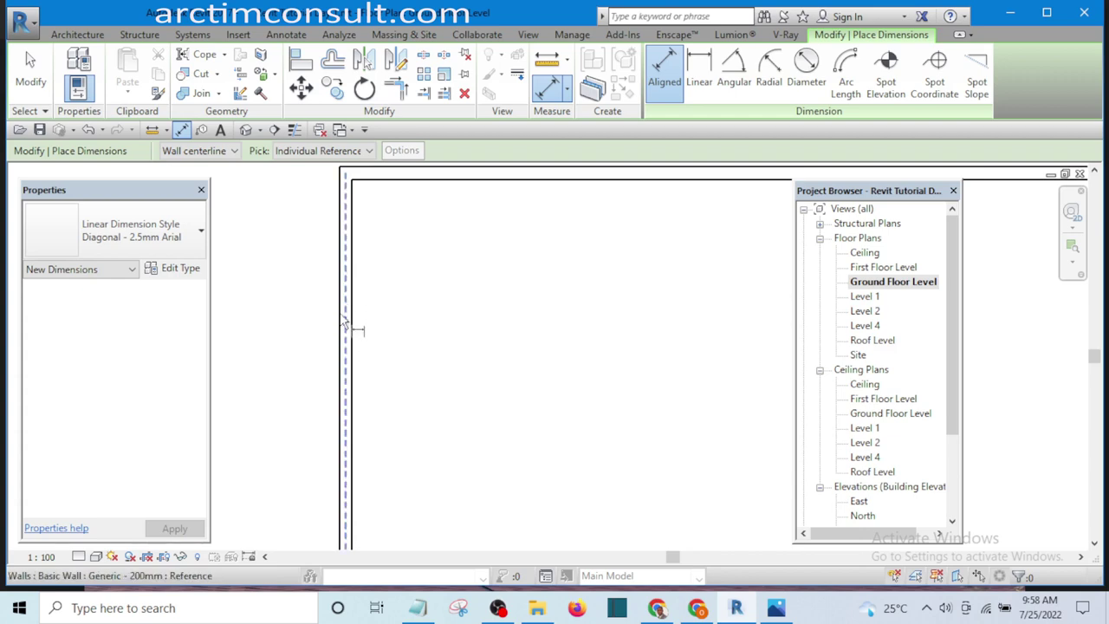
scroll(363, 322, down, 2)
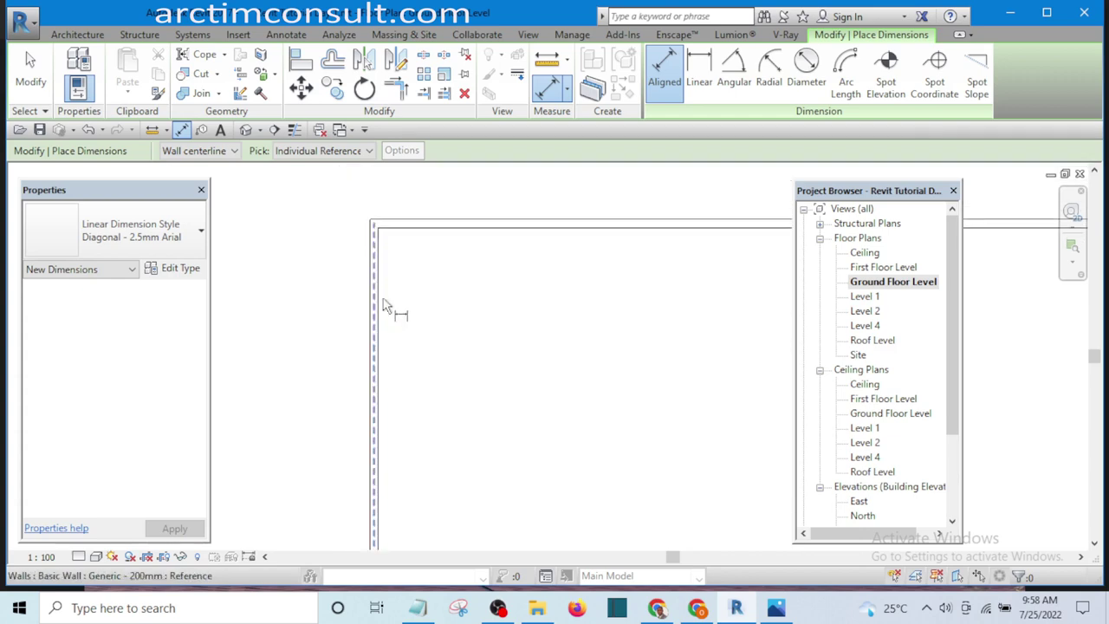
middle_drag(385, 307, 384, 366)
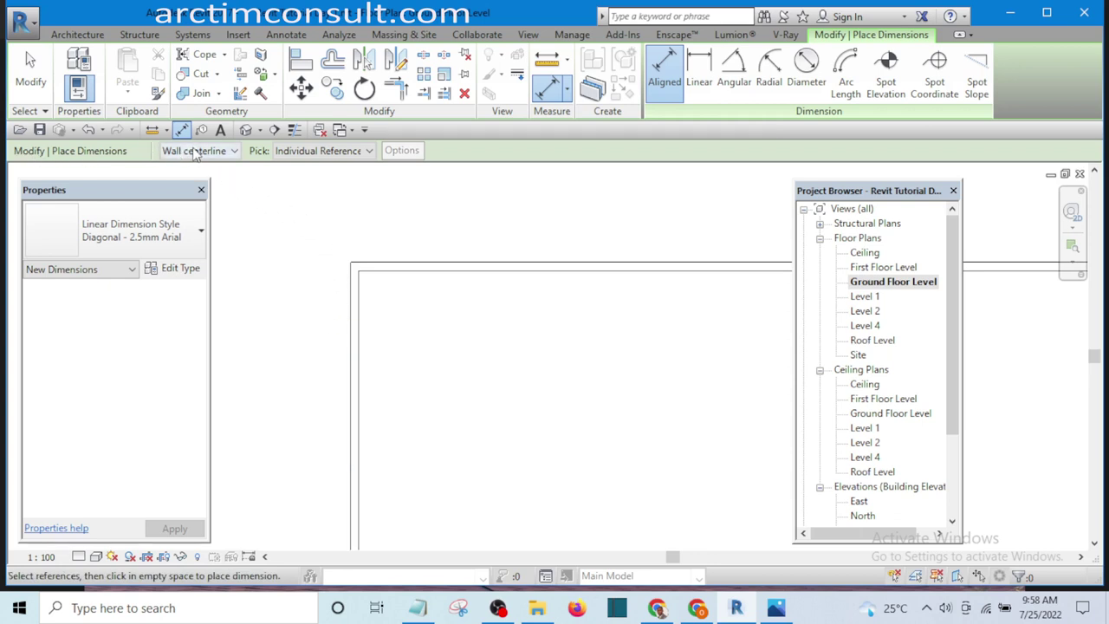
click(232, 152)
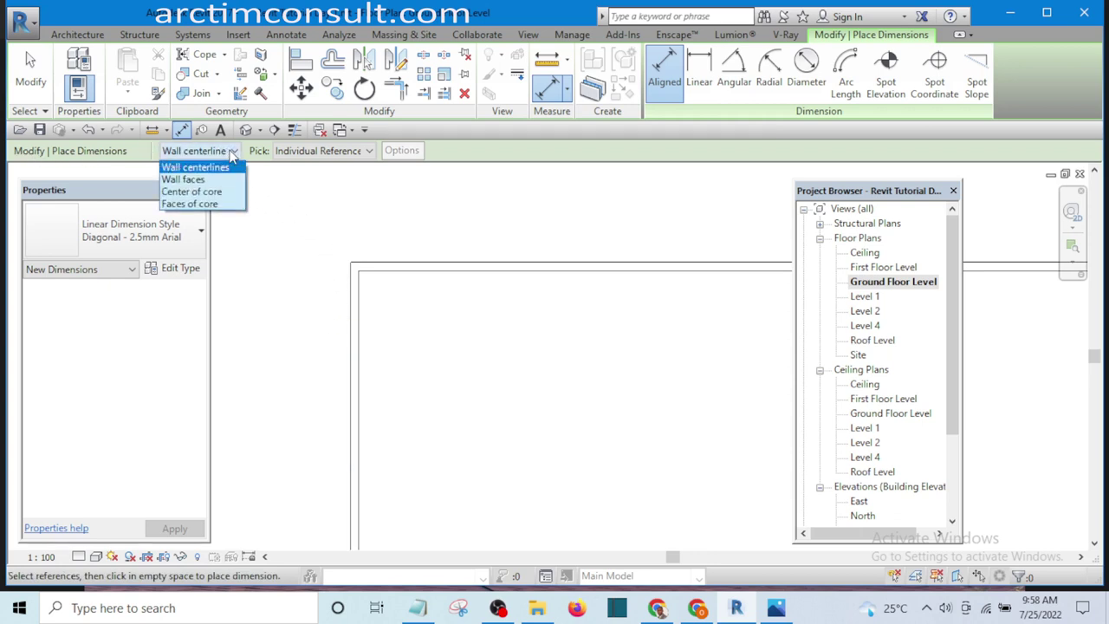
click(190, 204)
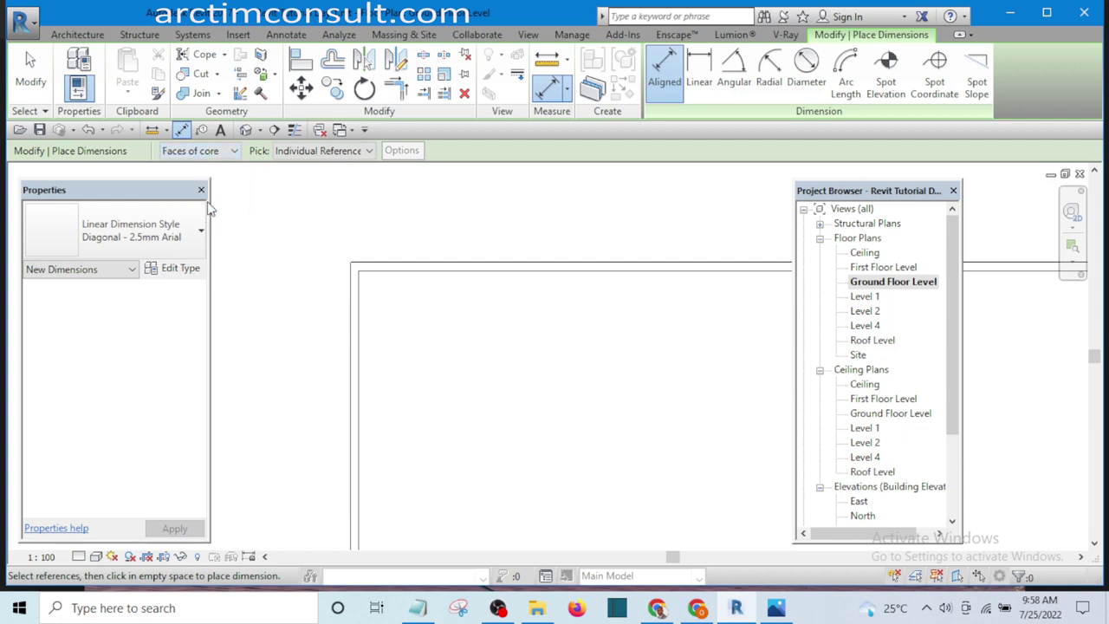
Step: Pick the outer and inner faces of the rectangle's west wall as the first dimension references
middle_drag(356, 279, 292, 240)
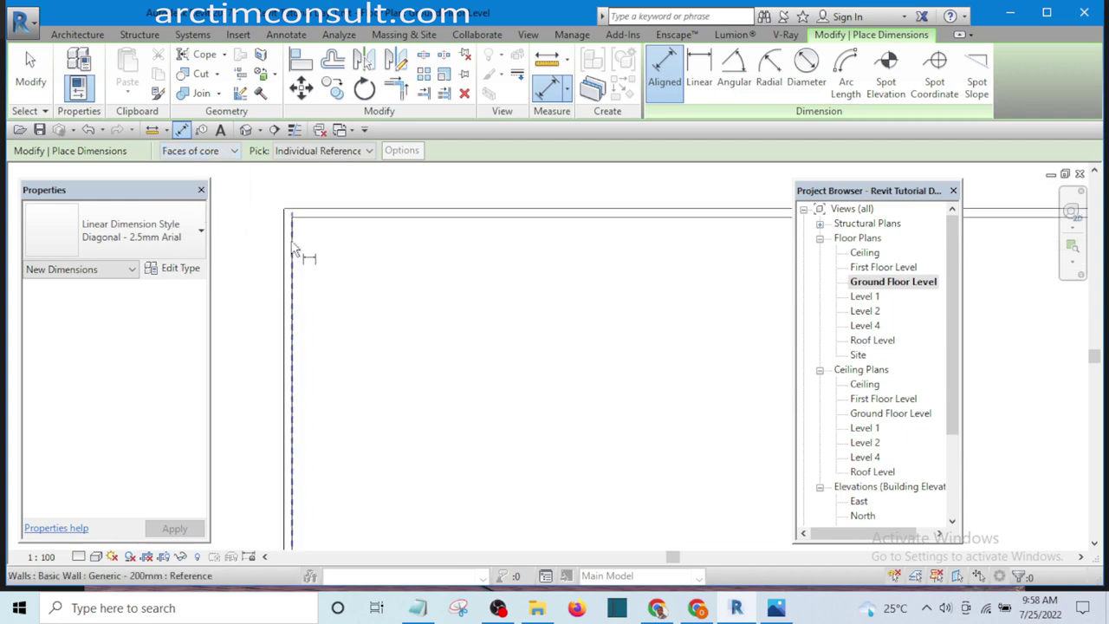
scroll(294, 286, up, 1)
scroll(289, 312, up, 2)
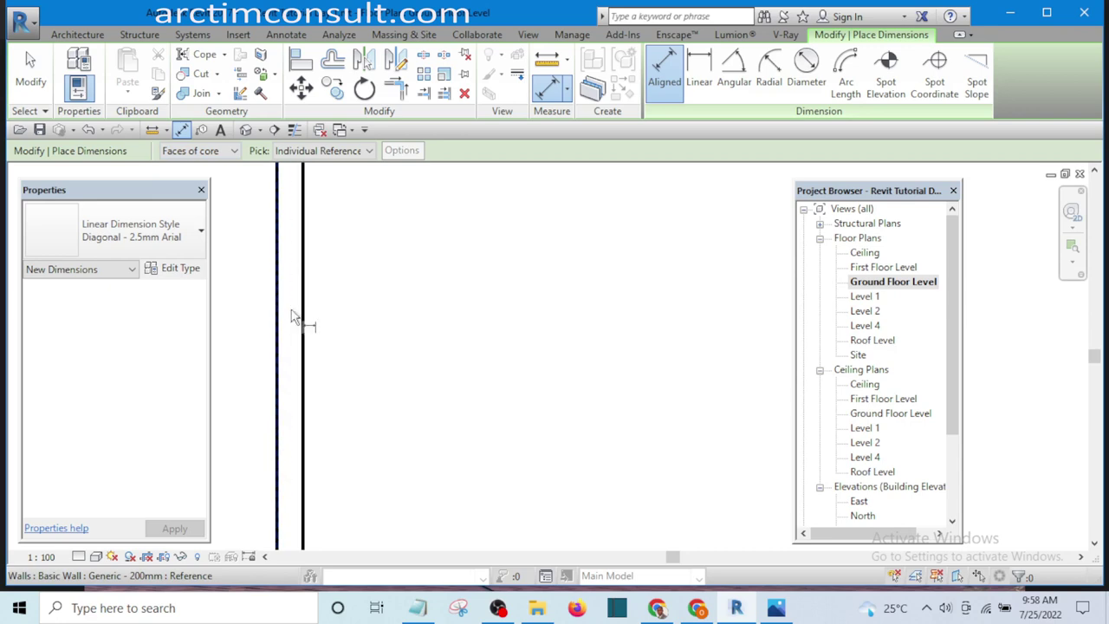
scroll(312, 317, down, 1)
scroll(314, 293, up, 4)
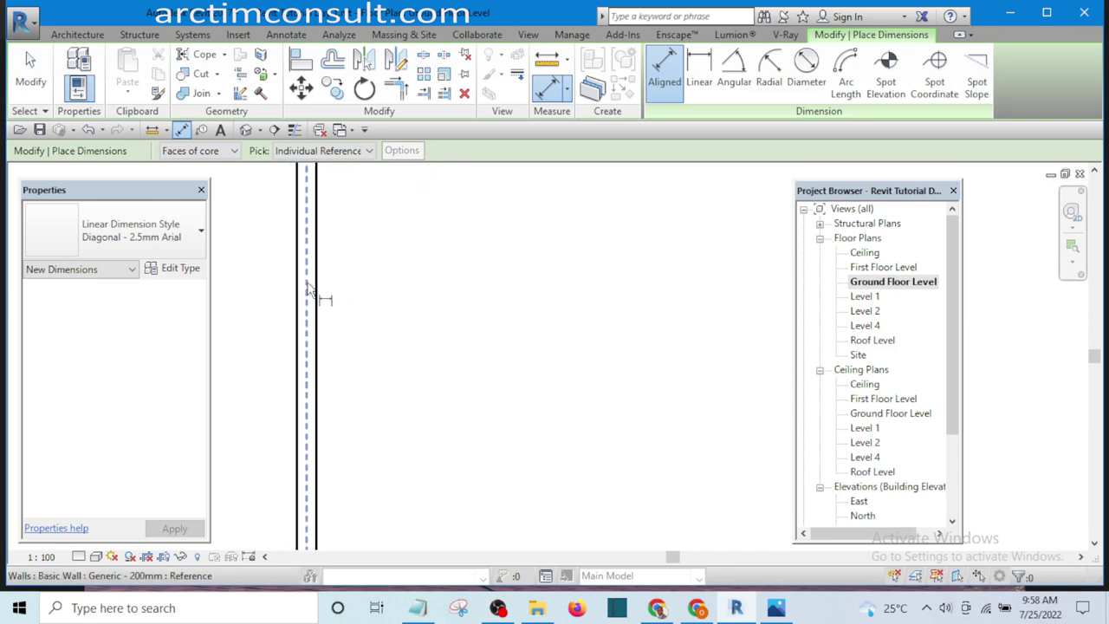
click(293, 307)
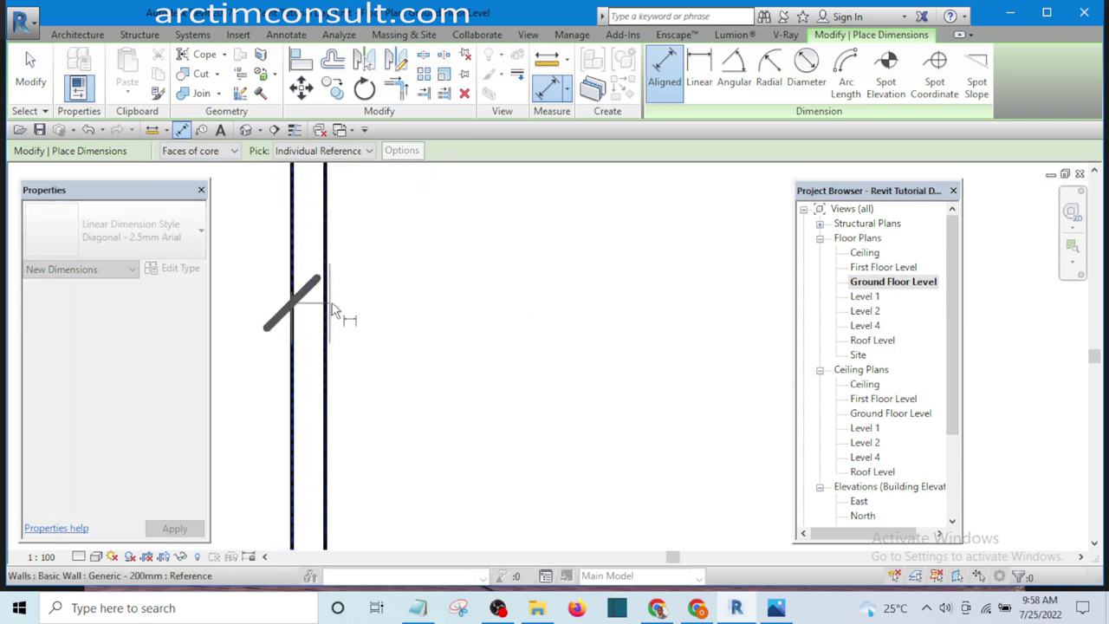
click(328, 303)
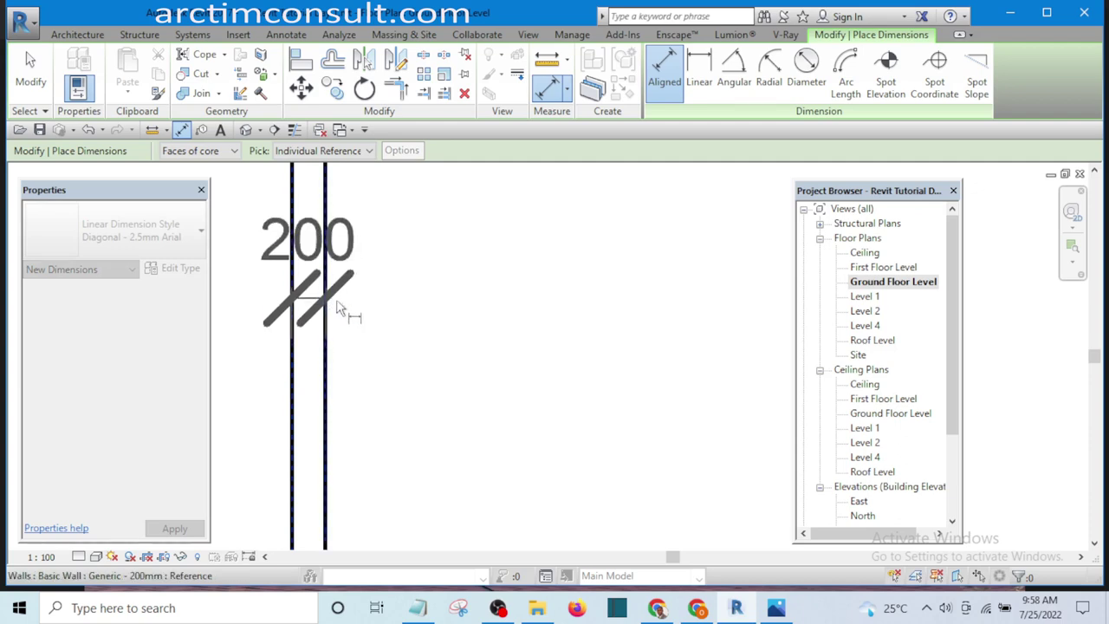
Step: Extend the dimension string to both faces of the east wall, place it inside the rectangle near the north wall, and end the command
scroll(349, 312, down, 5)
scroll(372, 312, up, 3)
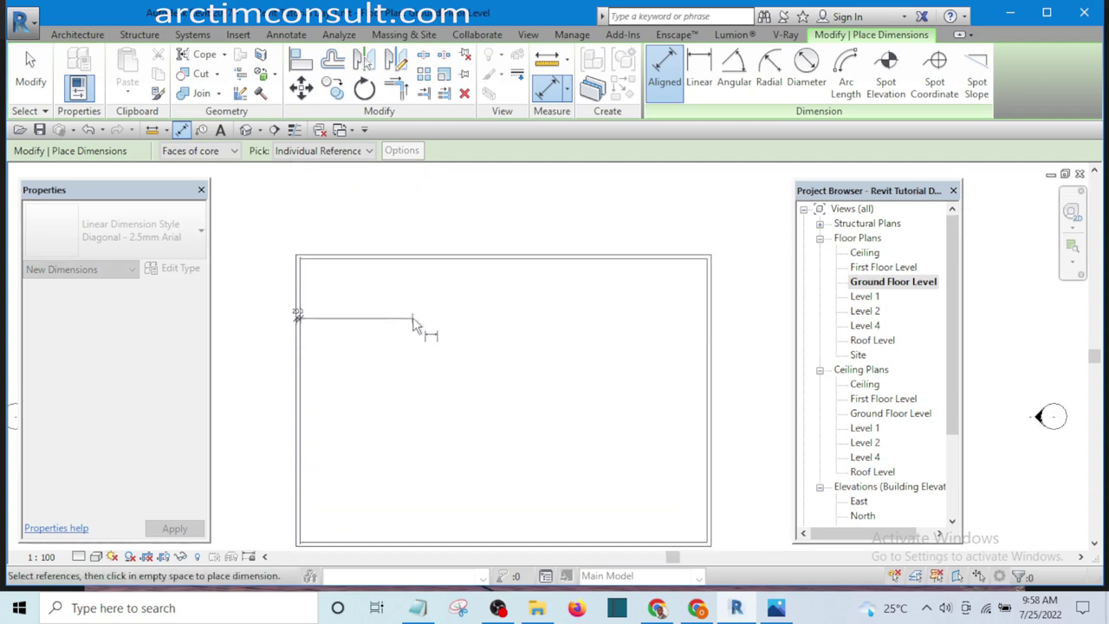
scroll(520, 308, down, 2)
scroll(730, 319, up, 2)
scroll(730, 318, up, 1)
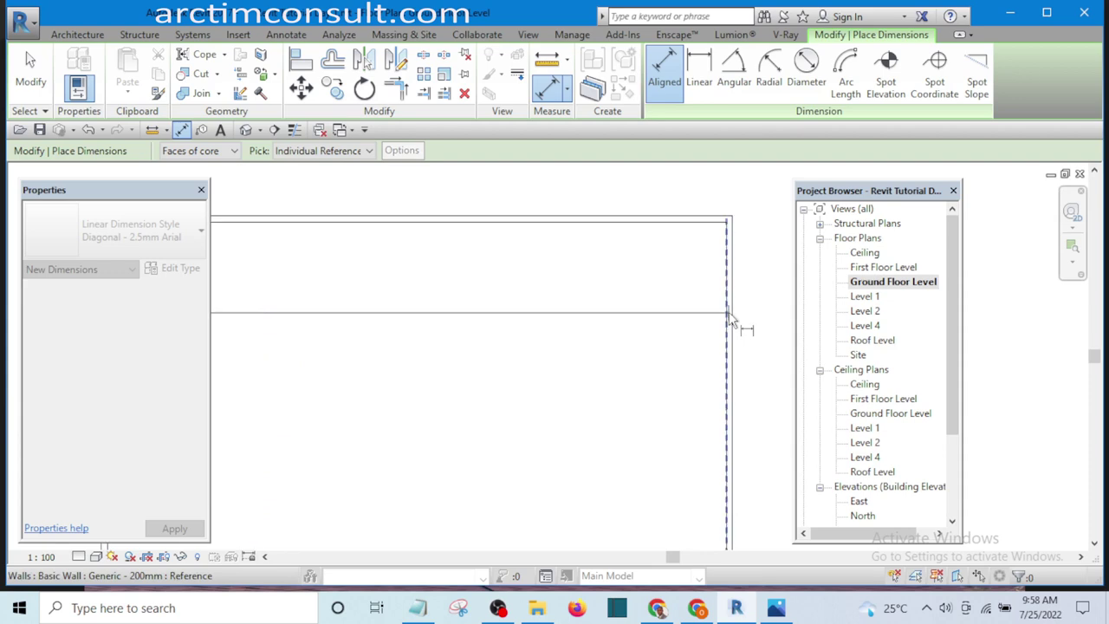
click(730, 318)
scroll(730, 319, up, 1)
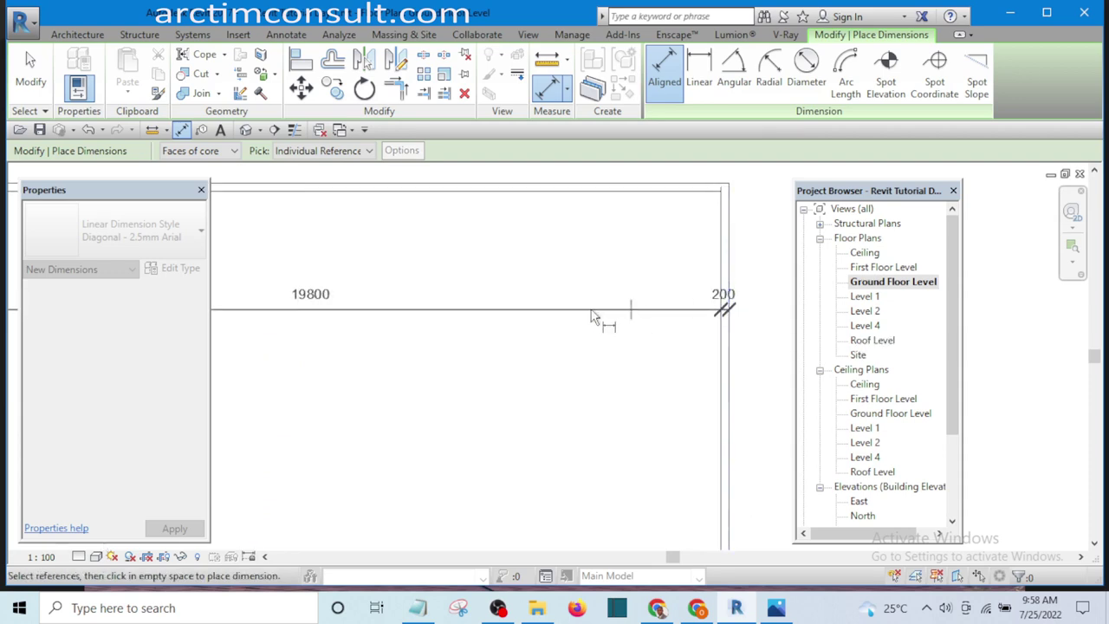
click(541, 299)
scroll(684, 368, down, 3)
scroll(699, 362, down, 1)
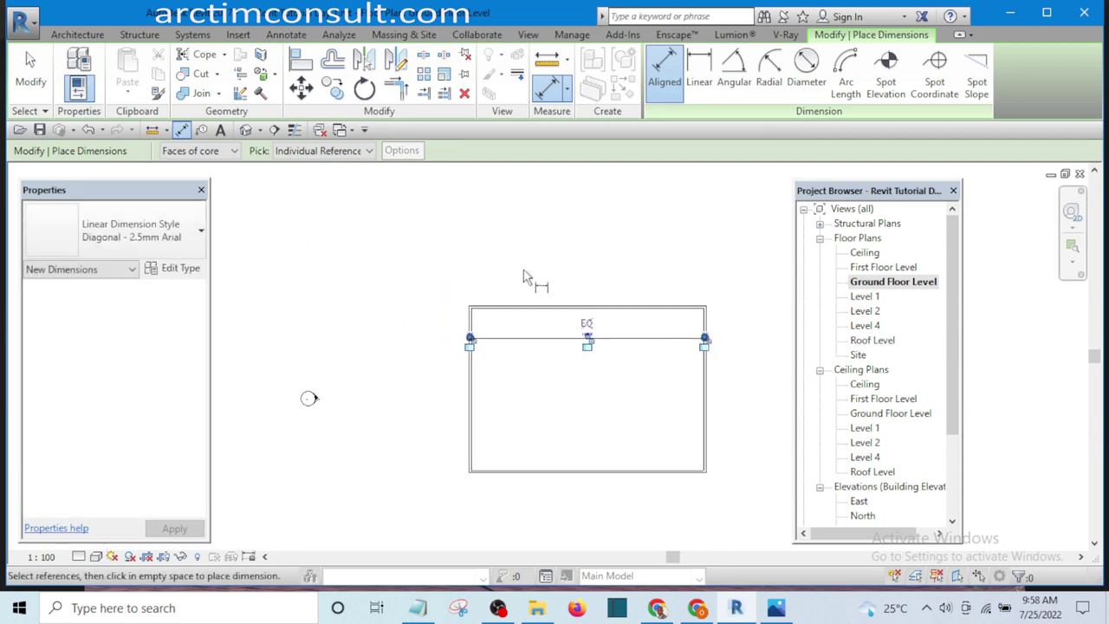
right_click(511, 239)
click(547, 249)
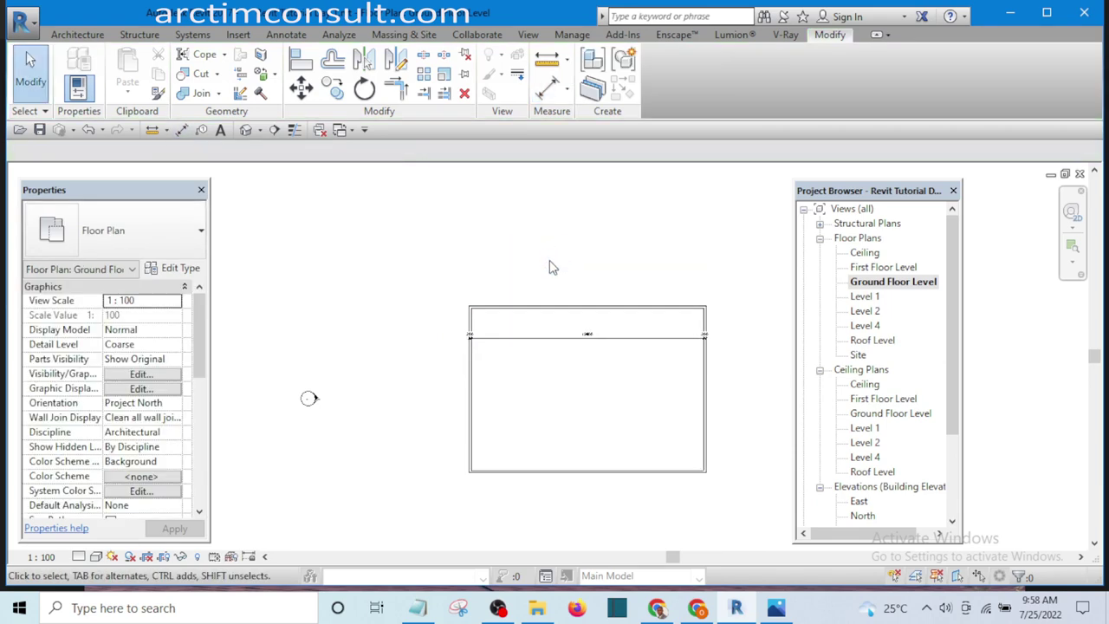
Step: Examine the placed dimension string, especially its wall-thickness segment and tick marks at the west wall
scroll(537, 352, up, 5)
scroll(390, 322, up, 5)
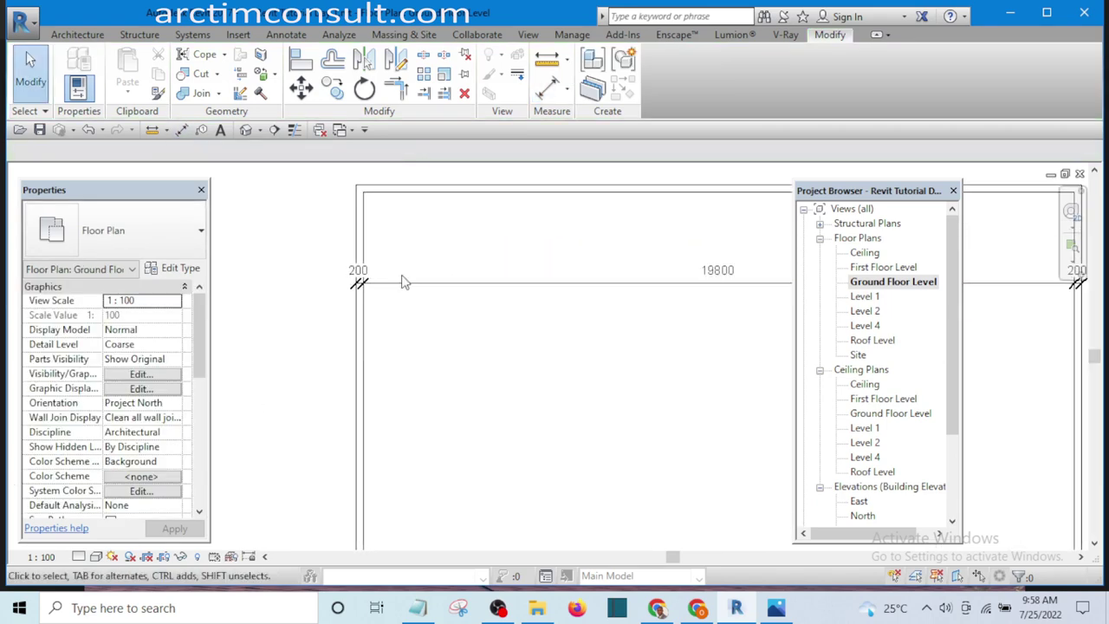
scroll(366, 297, up, 4)
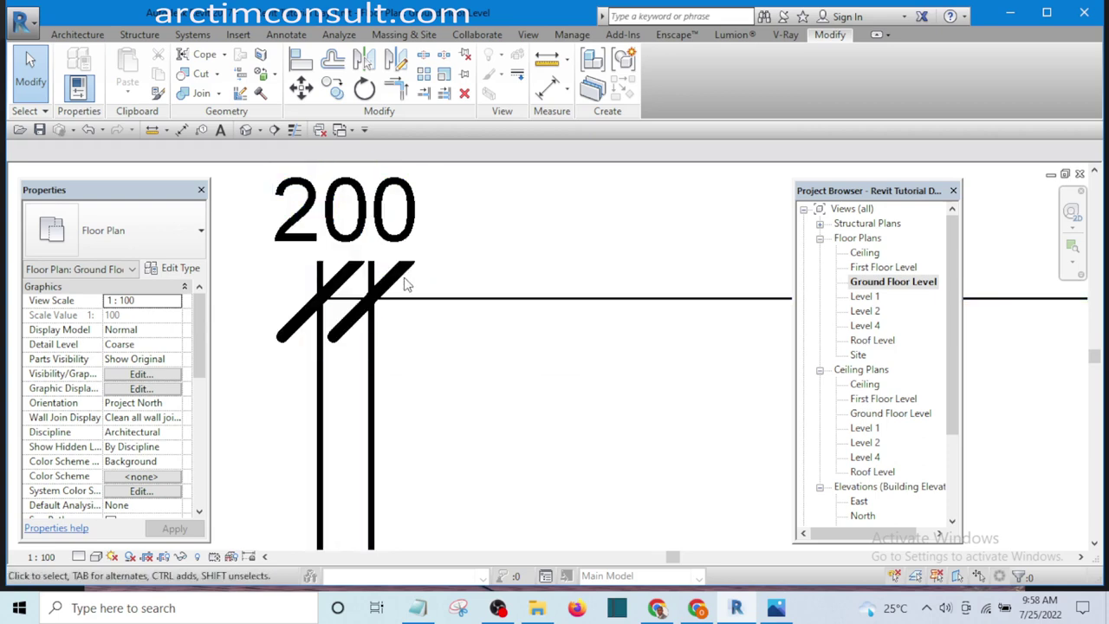
scroll(347, 333, down, 6)
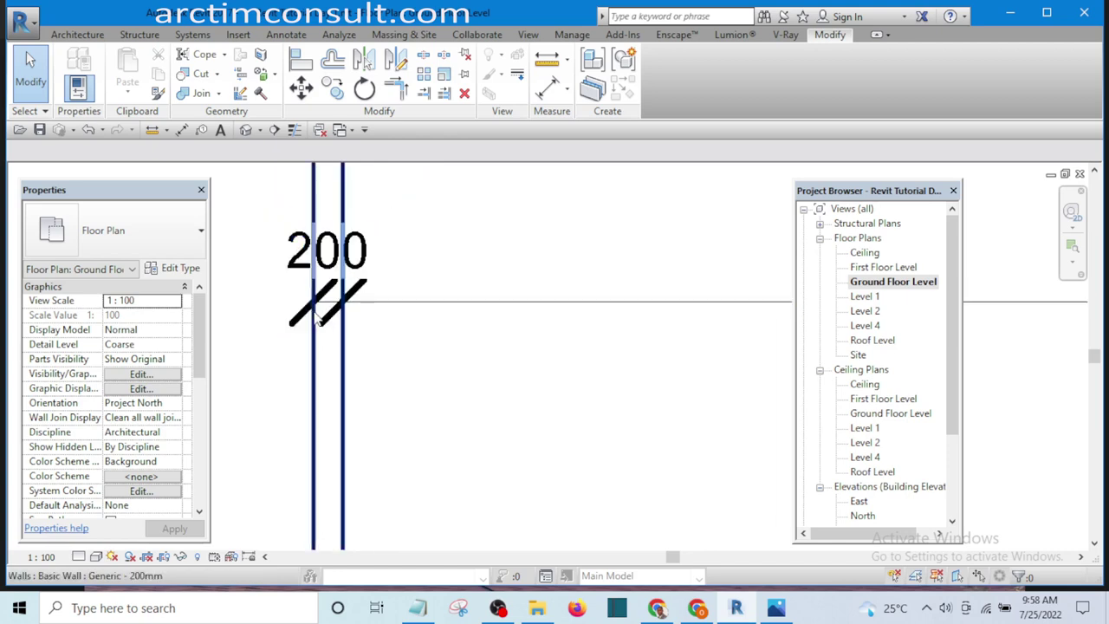
scroll(364, 329, up, 5)
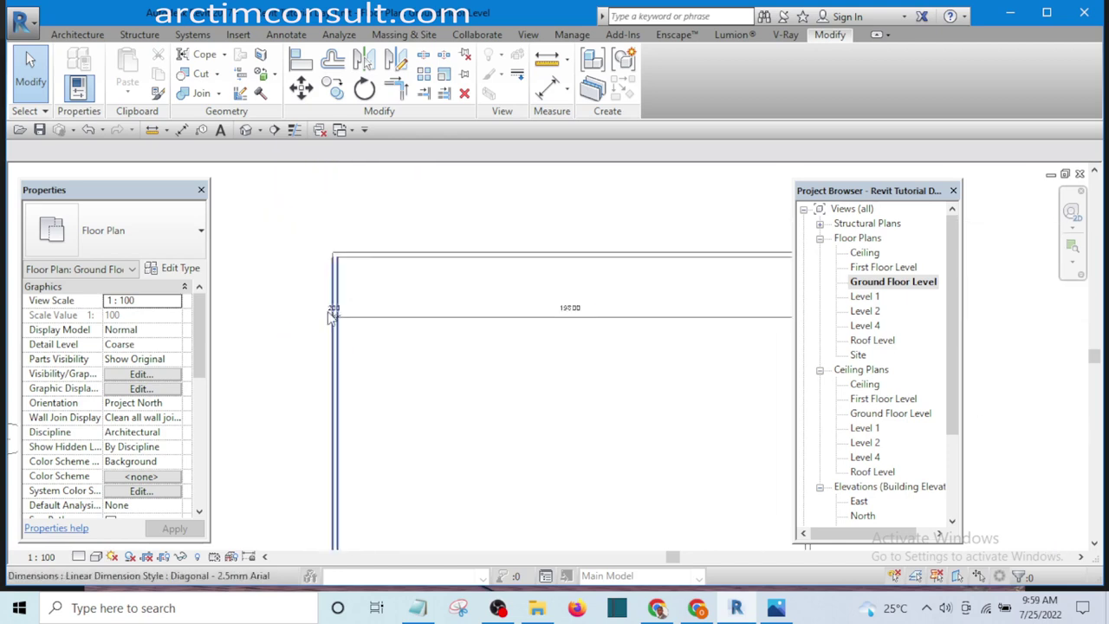
scroll(351, 347, up, 4)
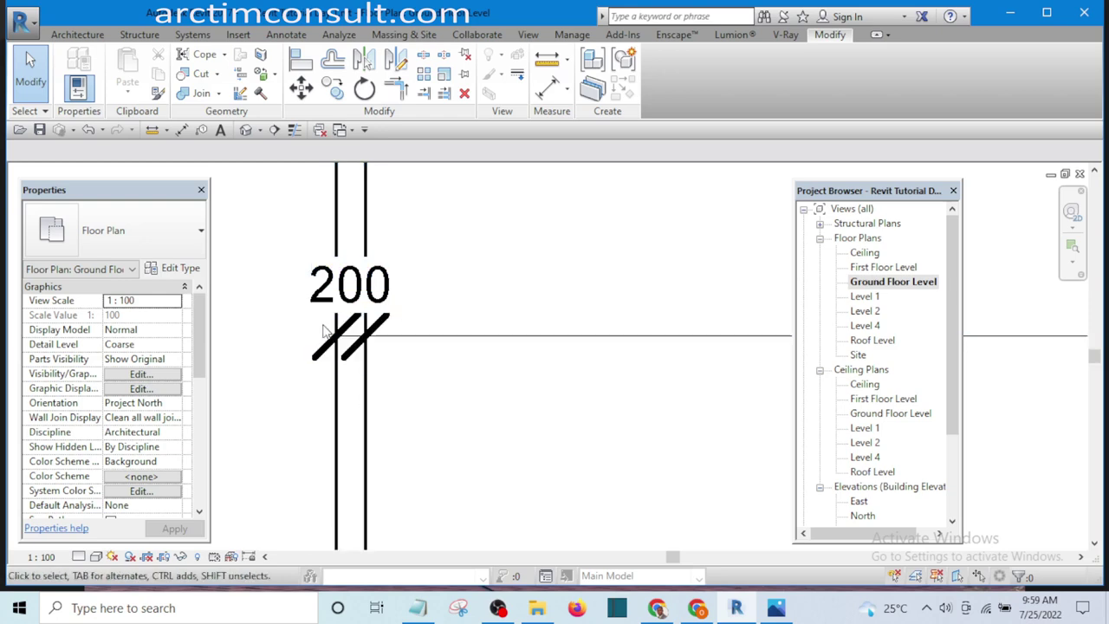
scroll(401, 376, down, 6)
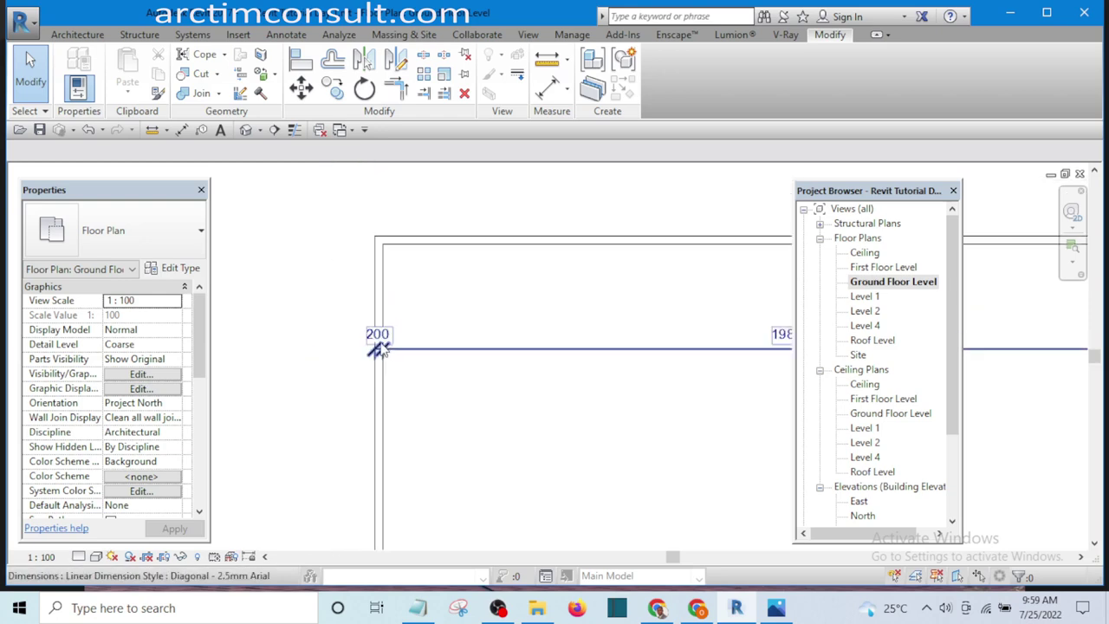
middle_drag(430, 324, 361, 289)
scroll(355, 297, up, 2)
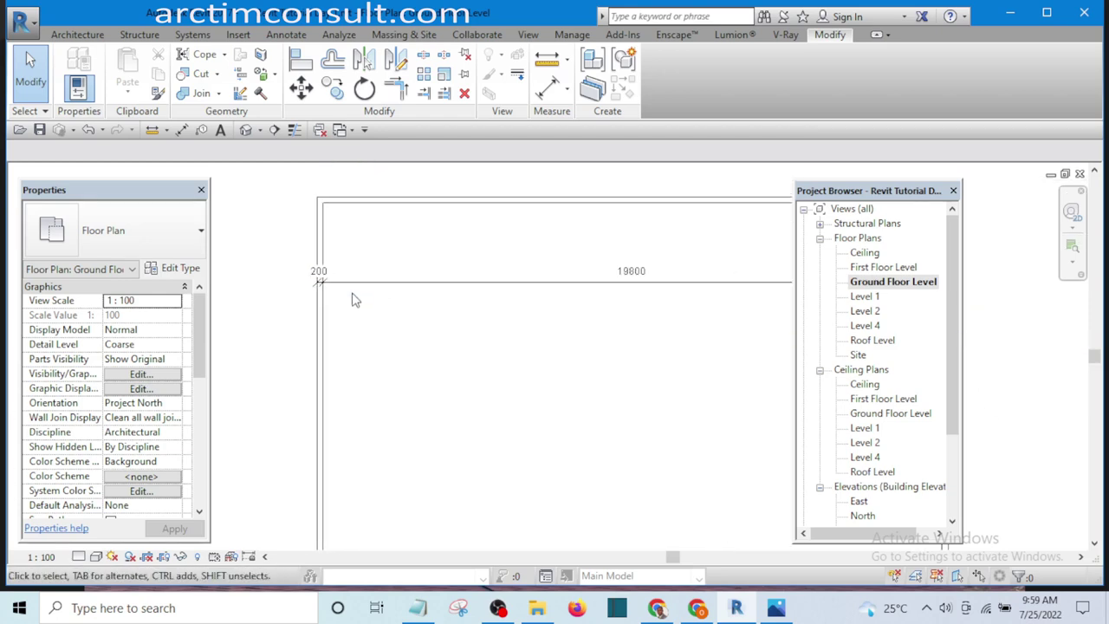
scroll(355, 314, down, 2)
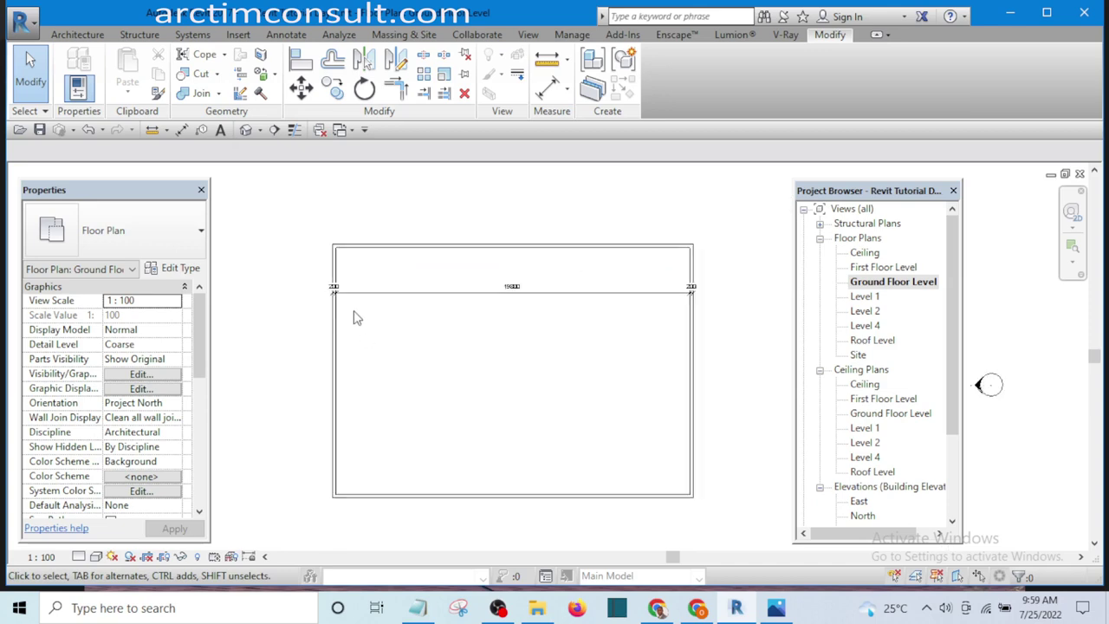
scroll(410, 302, up, 1)
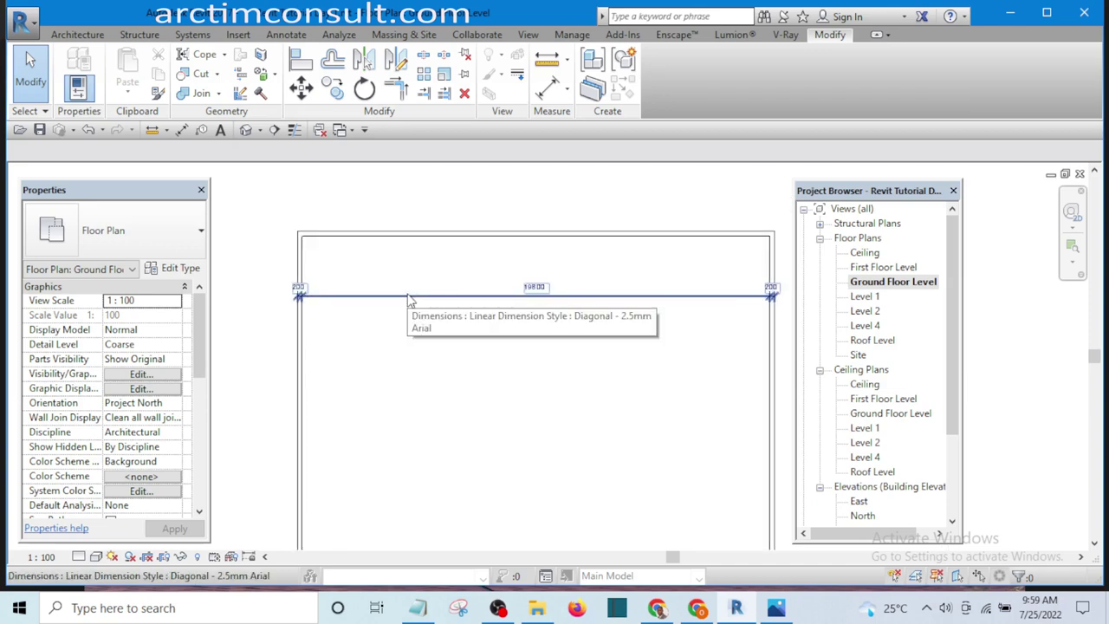
scroll(306, 295, up, 3)
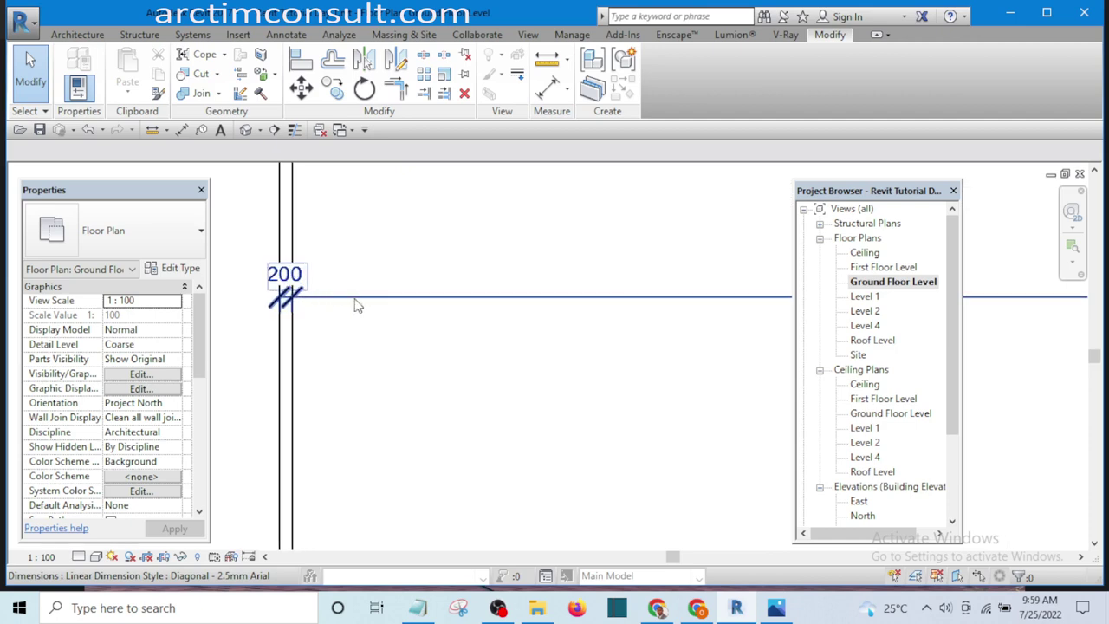
Step: Duplicate the placed dimension string's linear dimension type under the name Floor dim
click(401, 300)
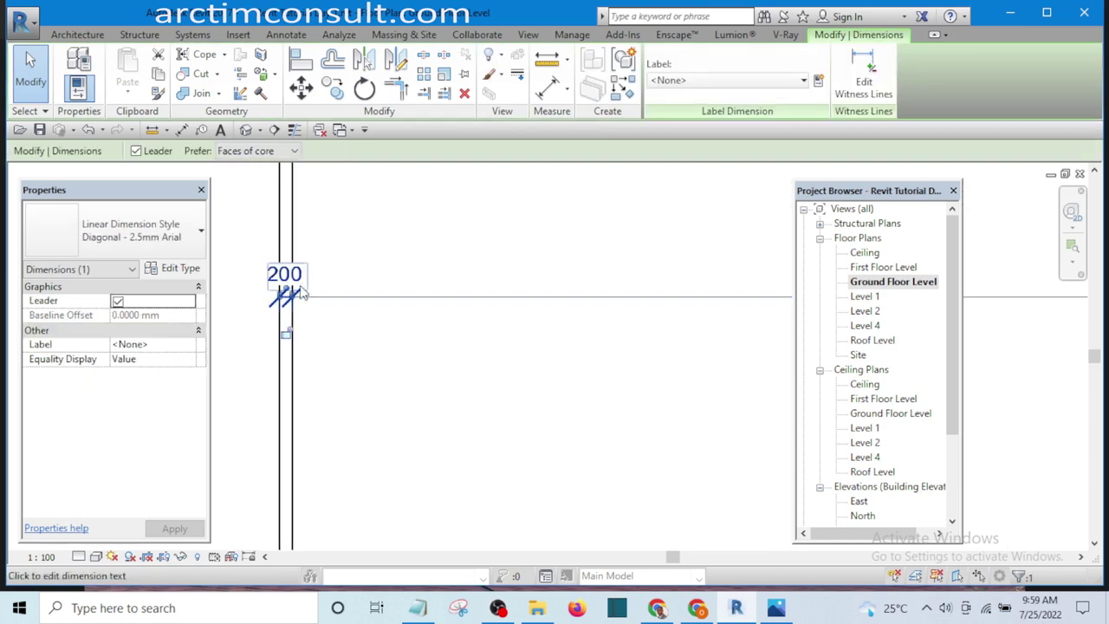
click(168, 272)
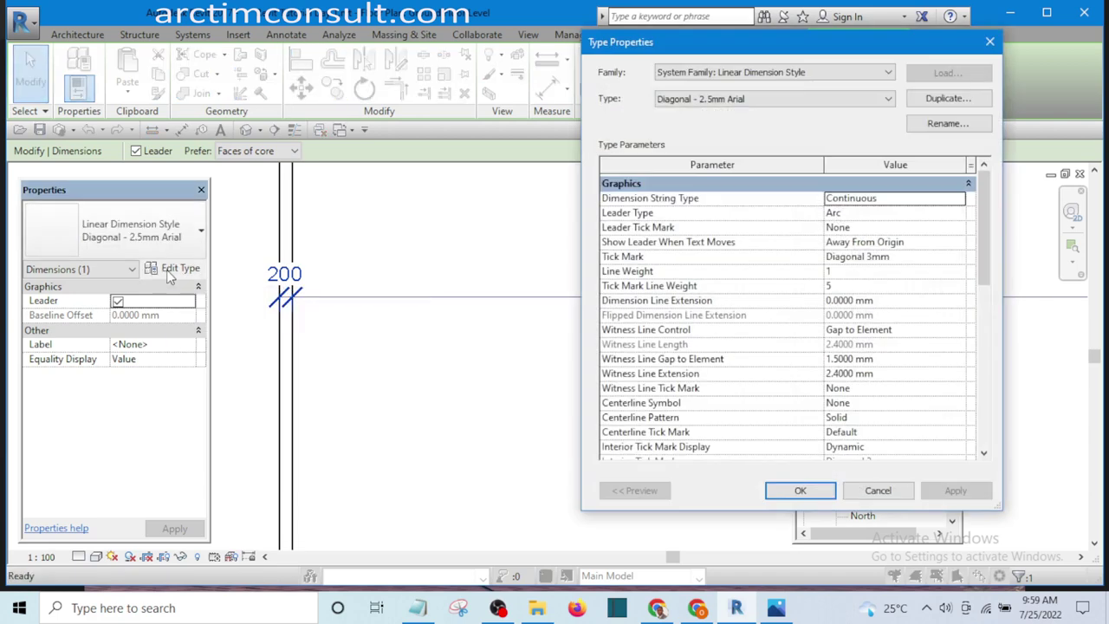
click(948, 99)
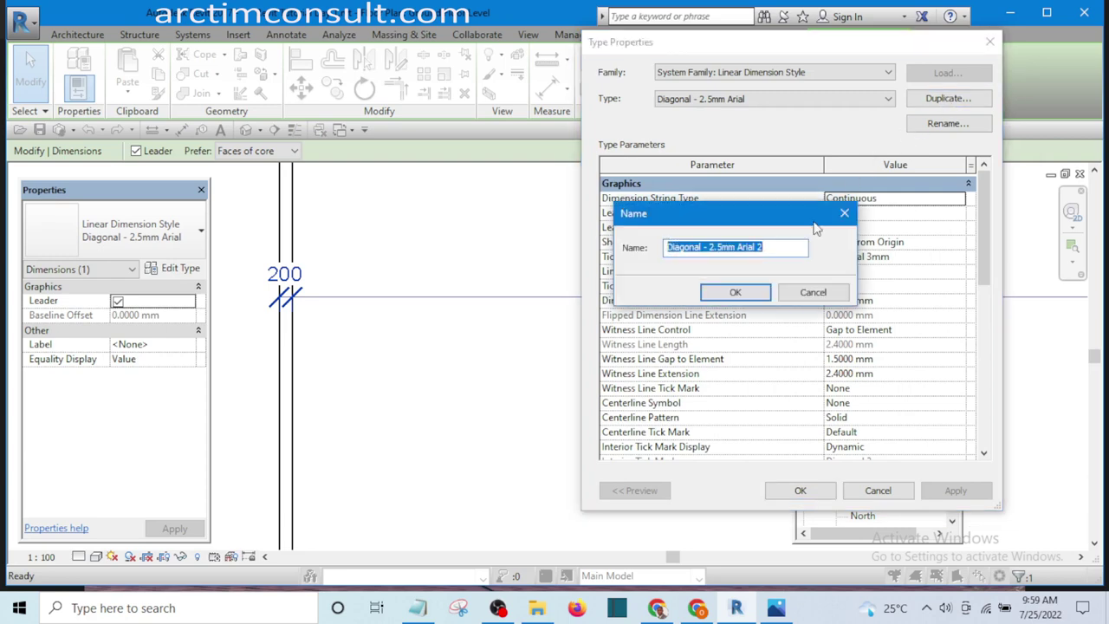
drag(784, 247, 647, 245)
text(Floor dim)
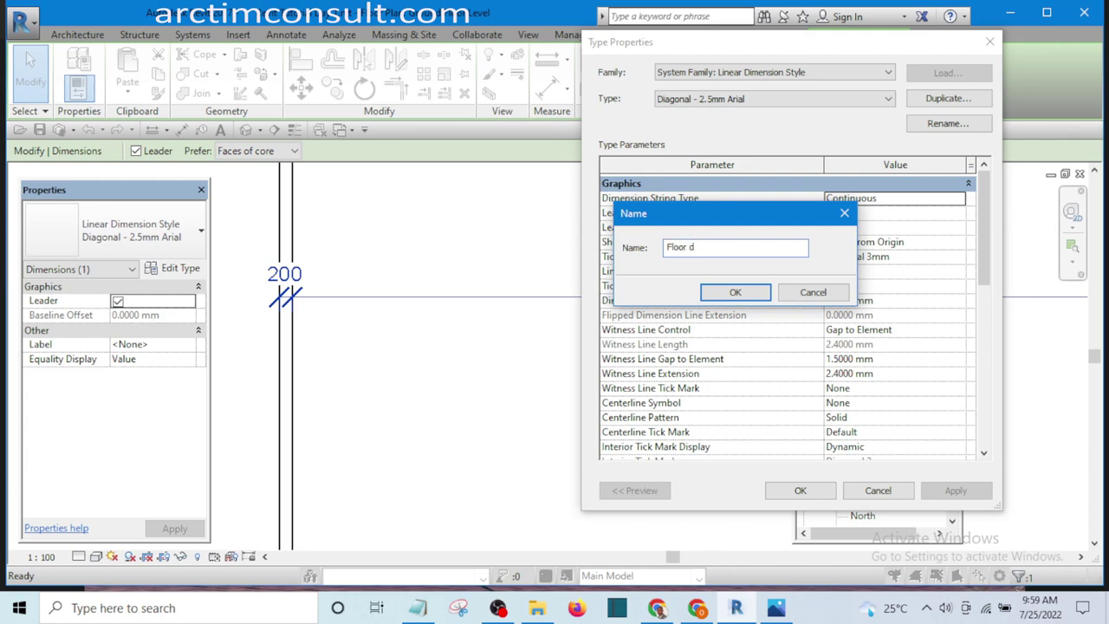
click(735, 292)
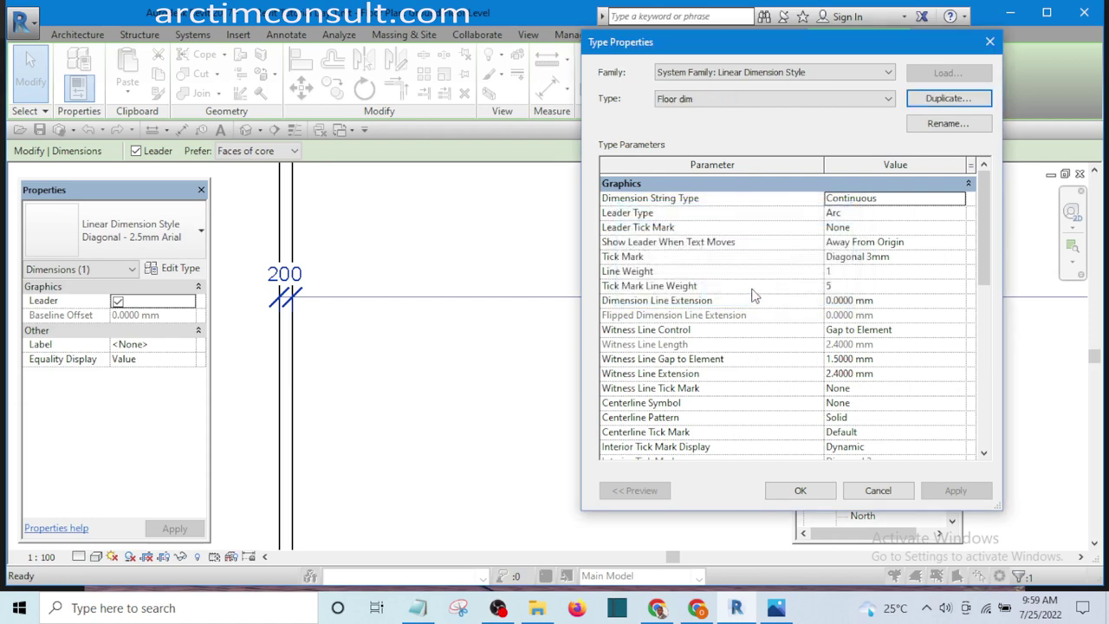
Step: Set the Floor dim type's colour to a dark red, RGB 108-000-000
drag(981, 271, 992, 356)
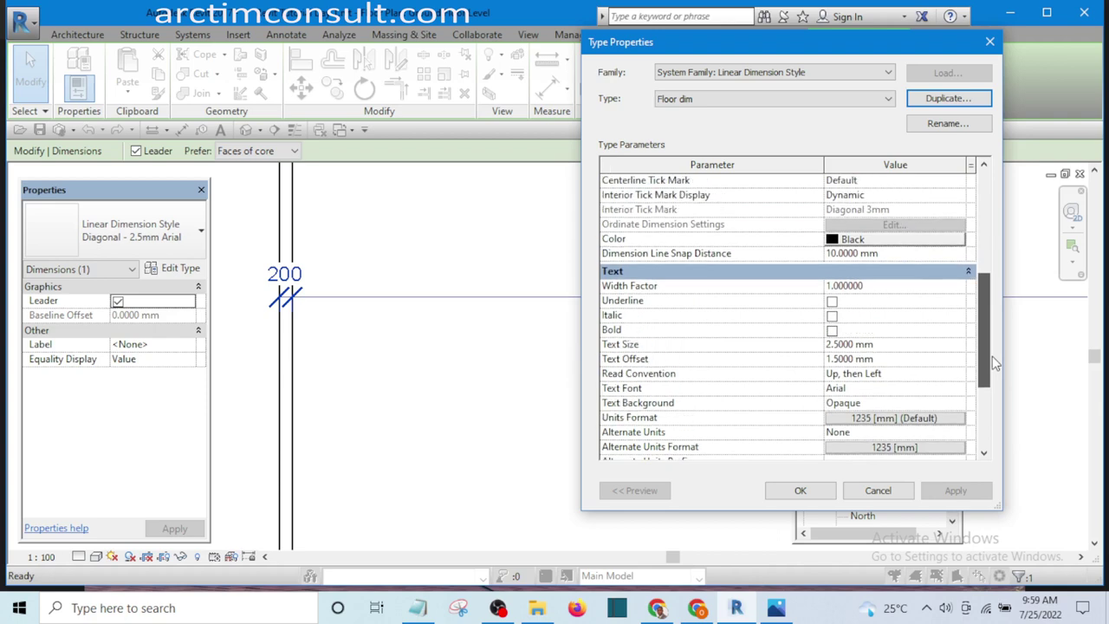
click(830, 240)
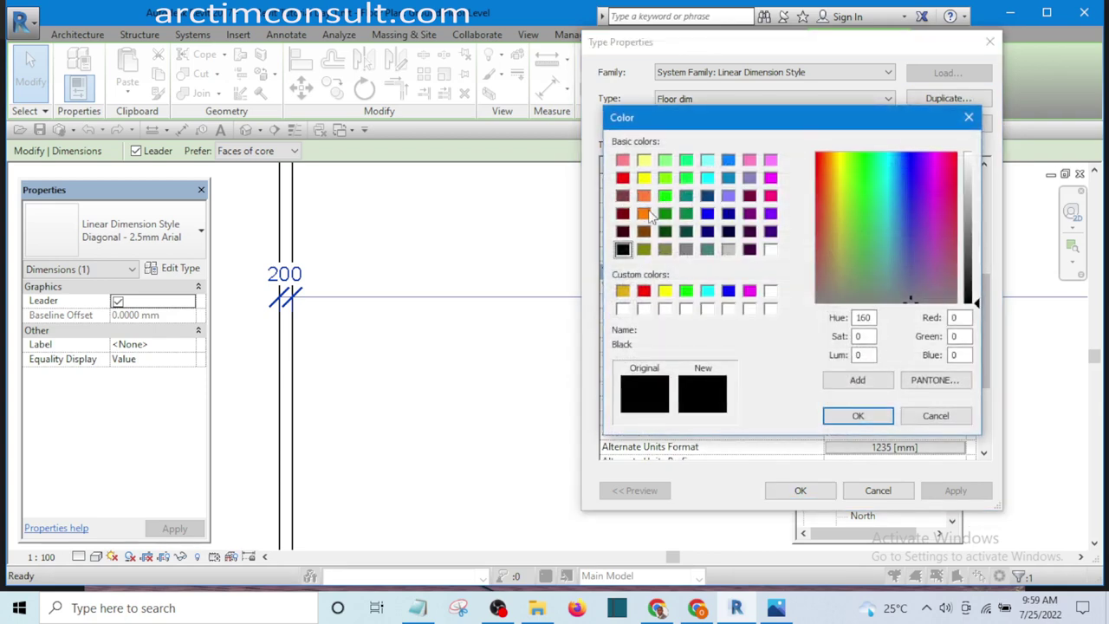
click(623, 178)
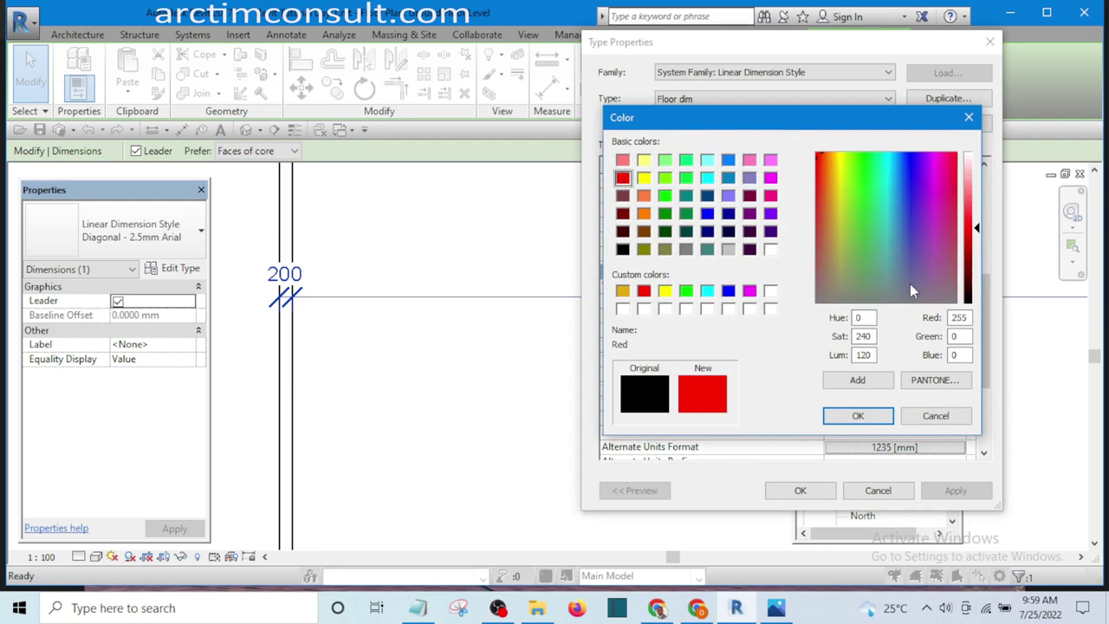
drag(977, 232, 979, 276)
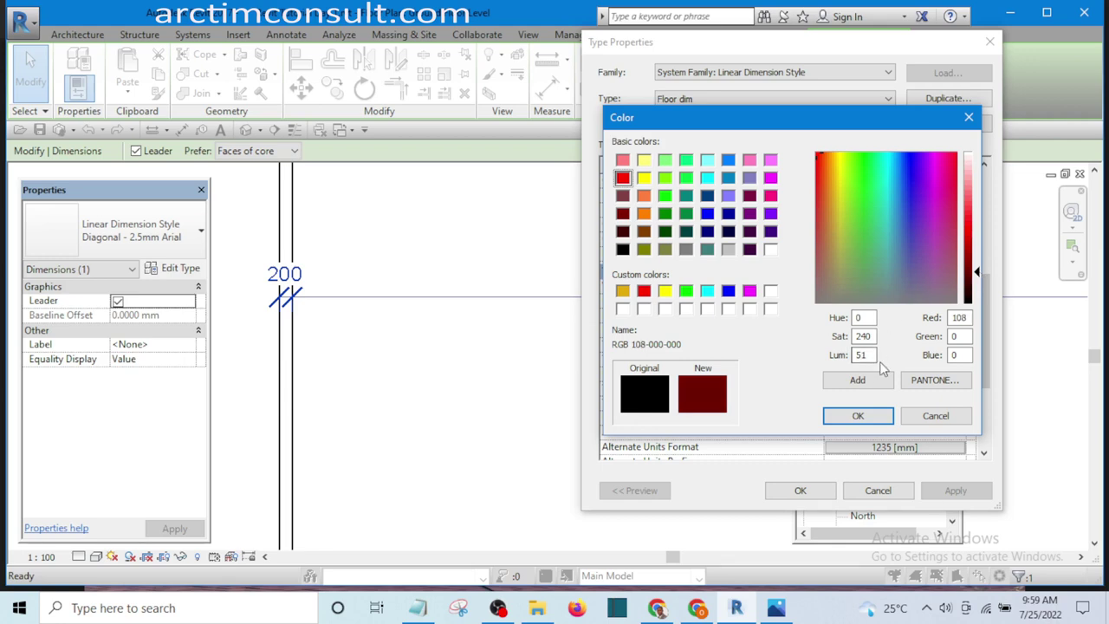
click(858, 418)
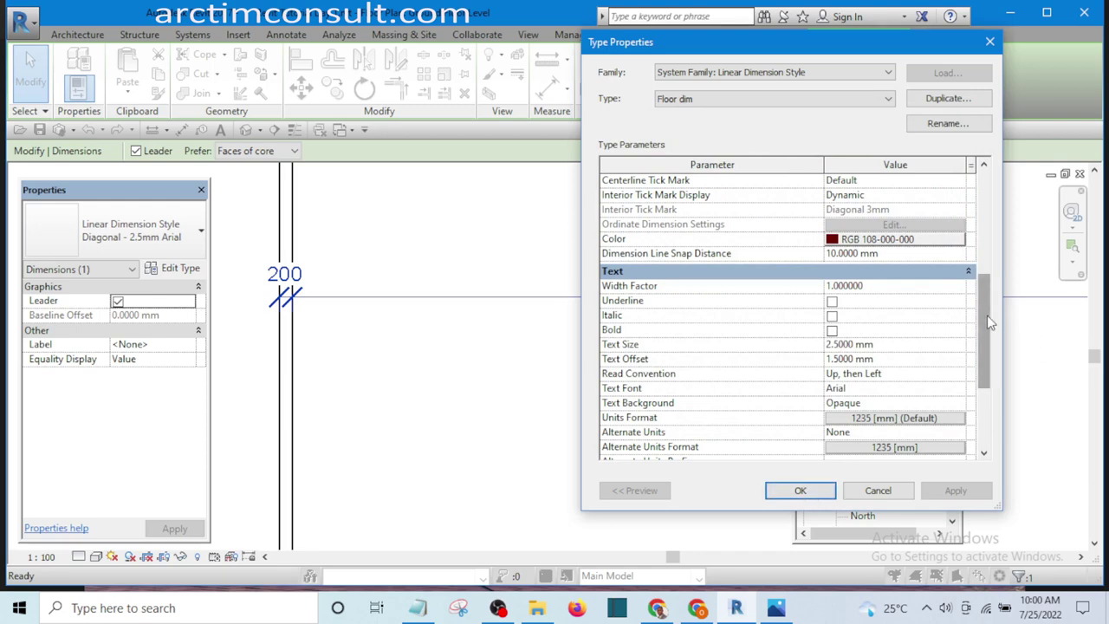
Step: Set the Floor dim text size to 2 mm with the Arial font and apply the type changes
drag(985, 323, 992, 420)
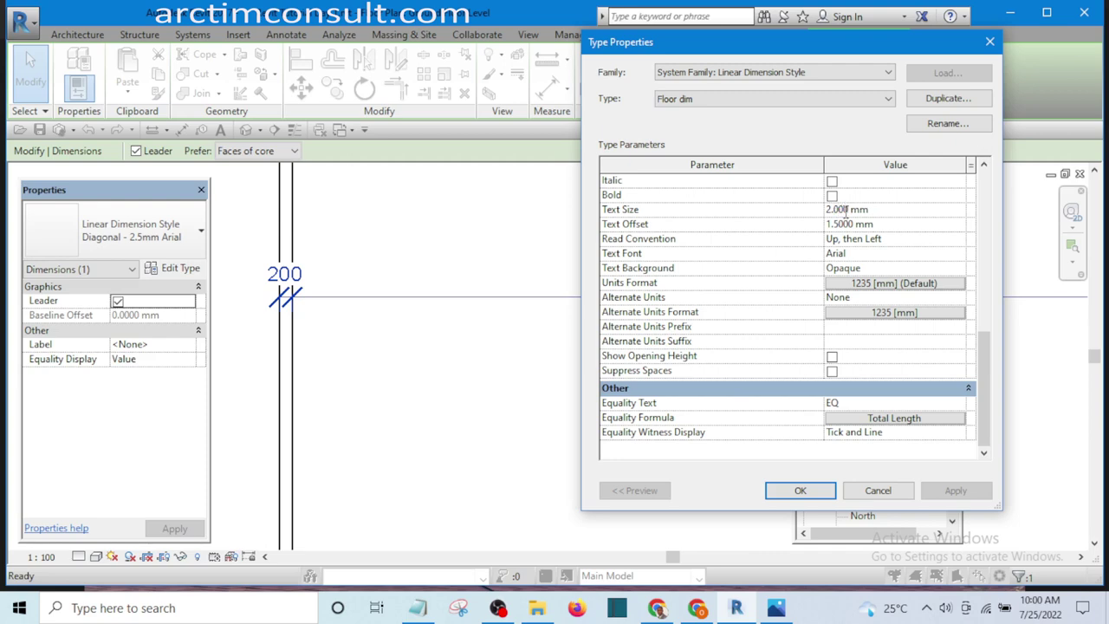
drag(981, 379, 987, 342)
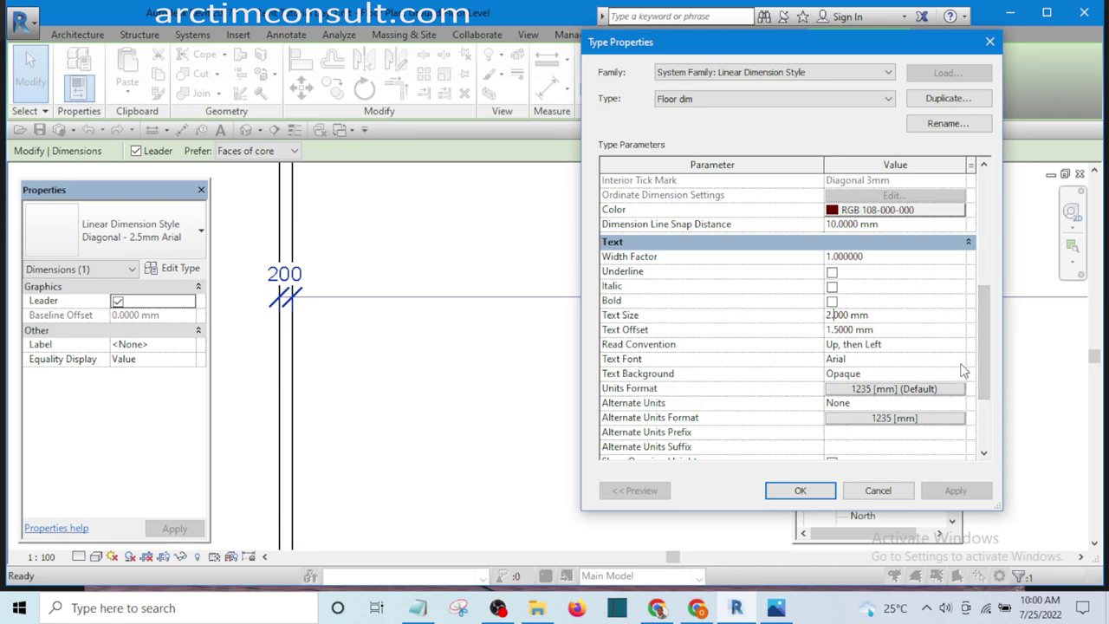
click(960, 362)
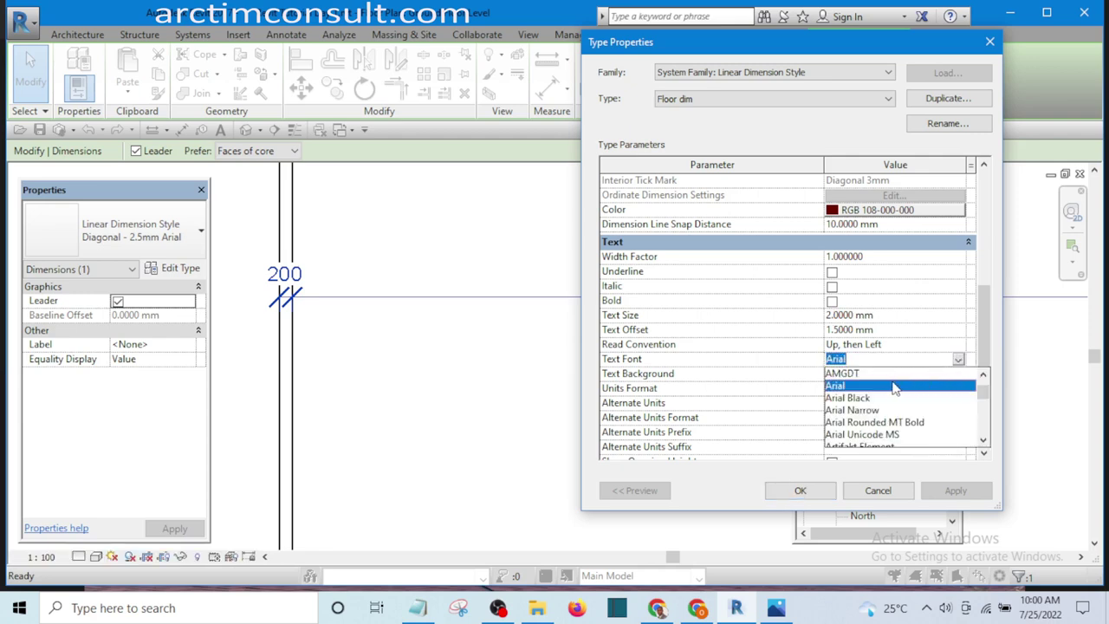
click(843, 386)
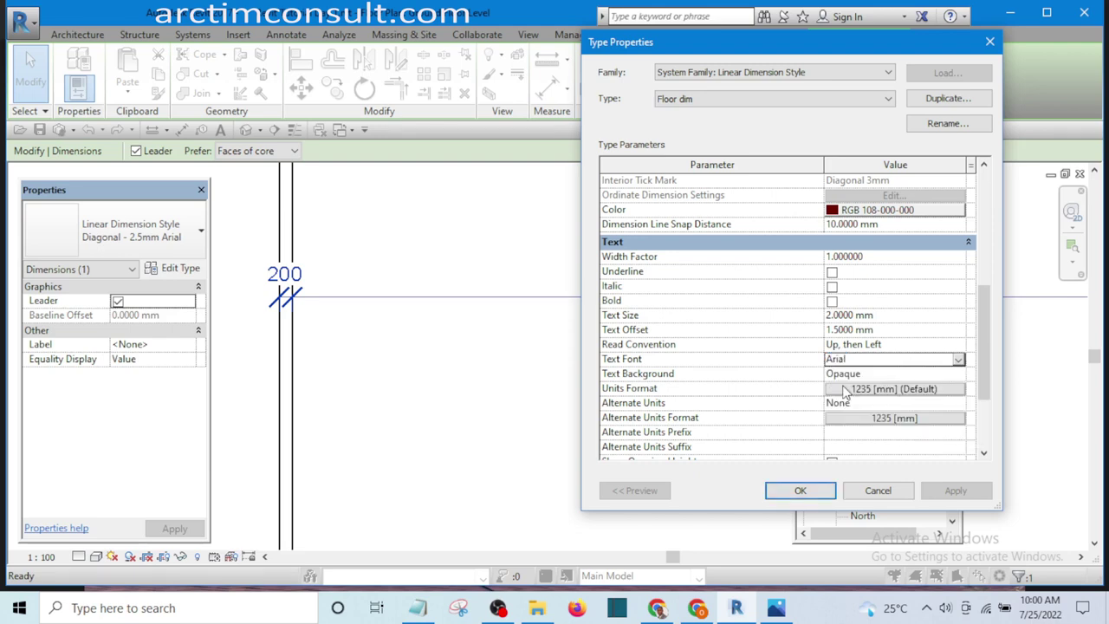
click(801, 492)
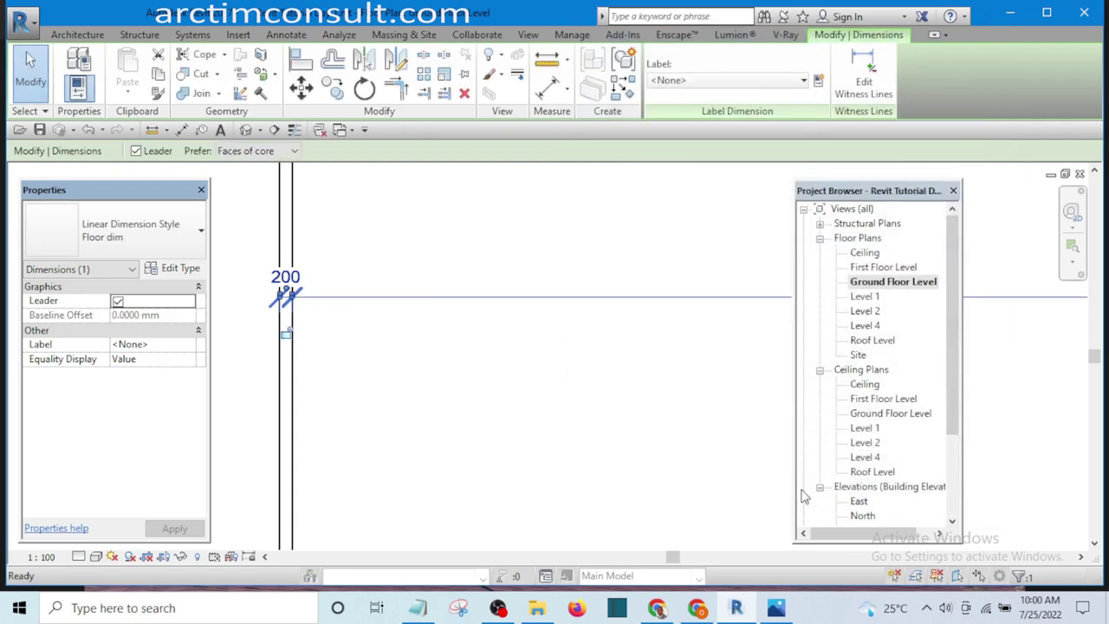
Step: Examine the restyled dimension string's colour, text size and tick marks at the west wall
scroll(303, 295, down, 5)
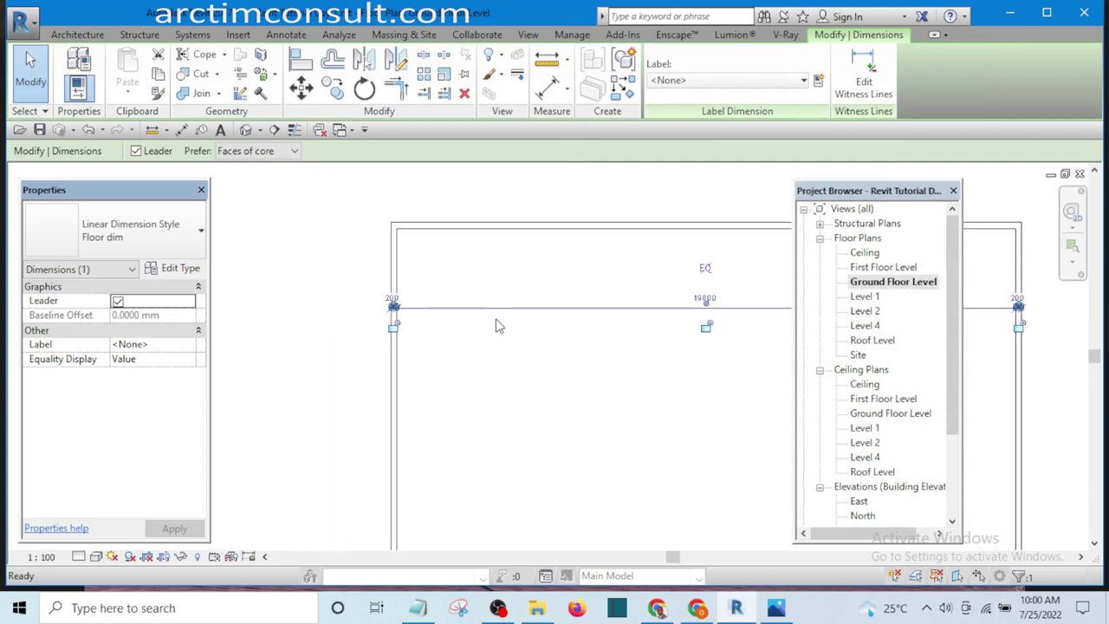
click(292, 280)
scroll(489, 332, up, 4)
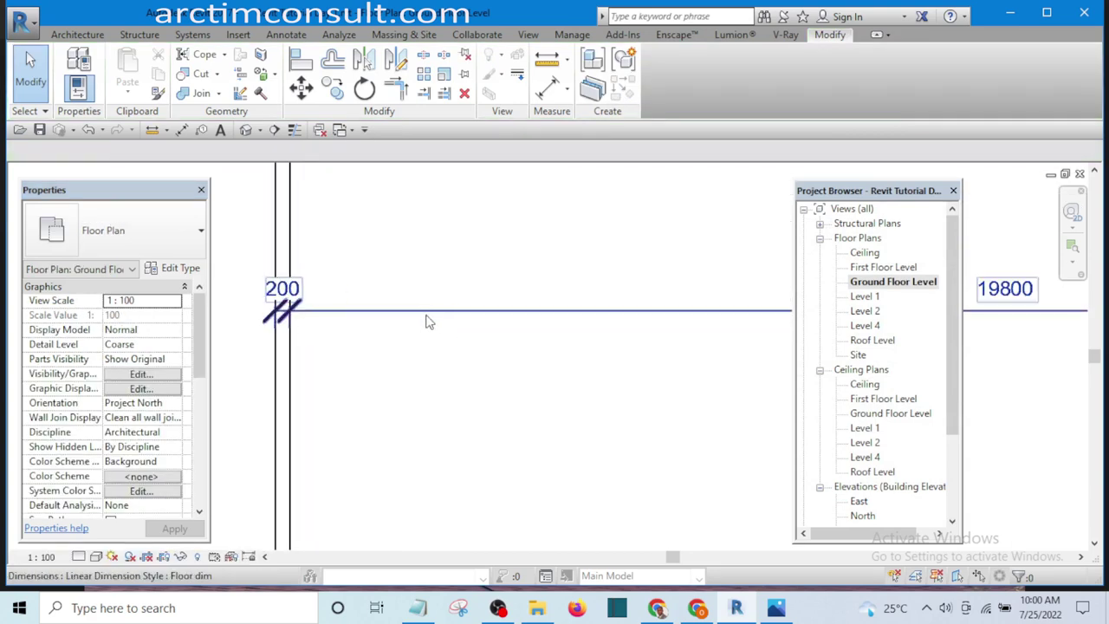
scroll(460, 367, up, 3)
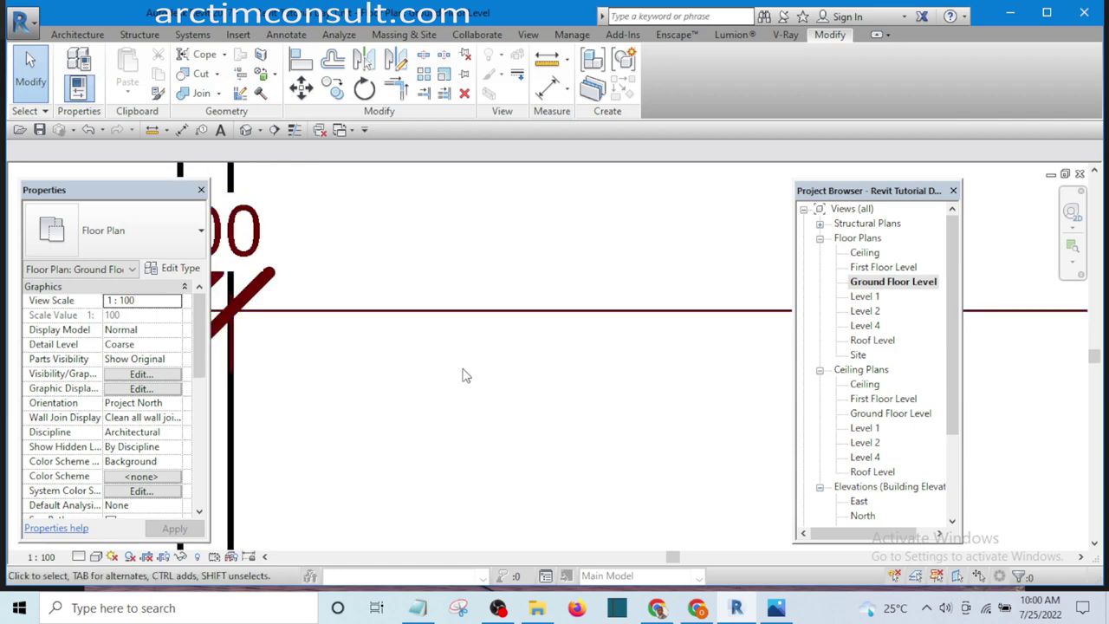
middle_drag(460, 376, 532, 389)
scroll(524, 382, up, 2)
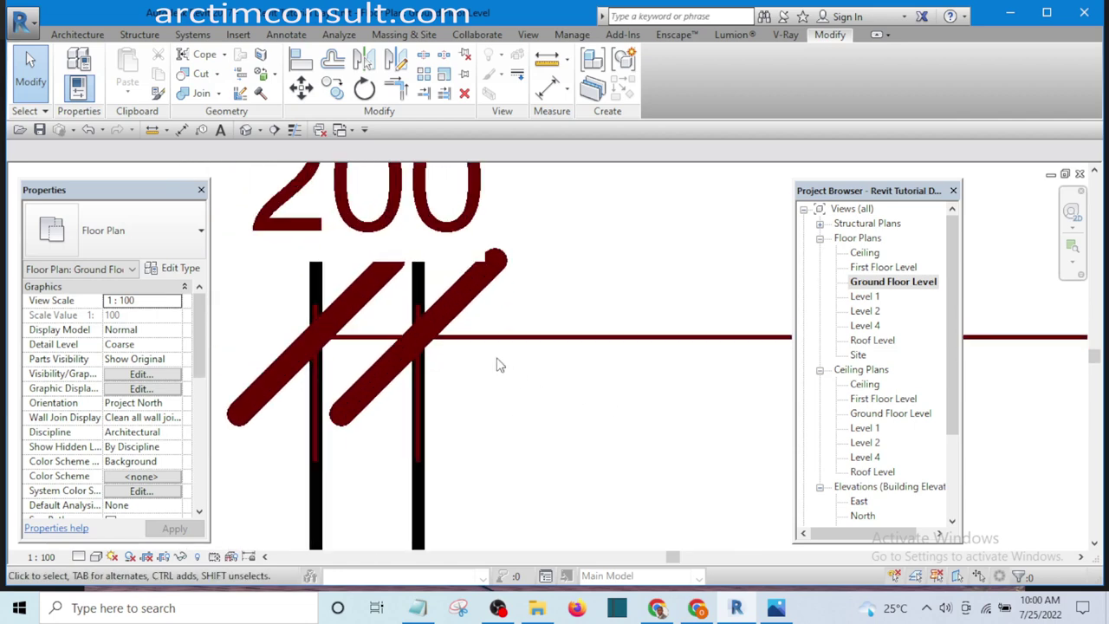
scroll(472, 346, up, 2)
scroll(519, 355, down, 1)
scroll(575, 372, down, 3)
scroll(554, 368, up, 2)
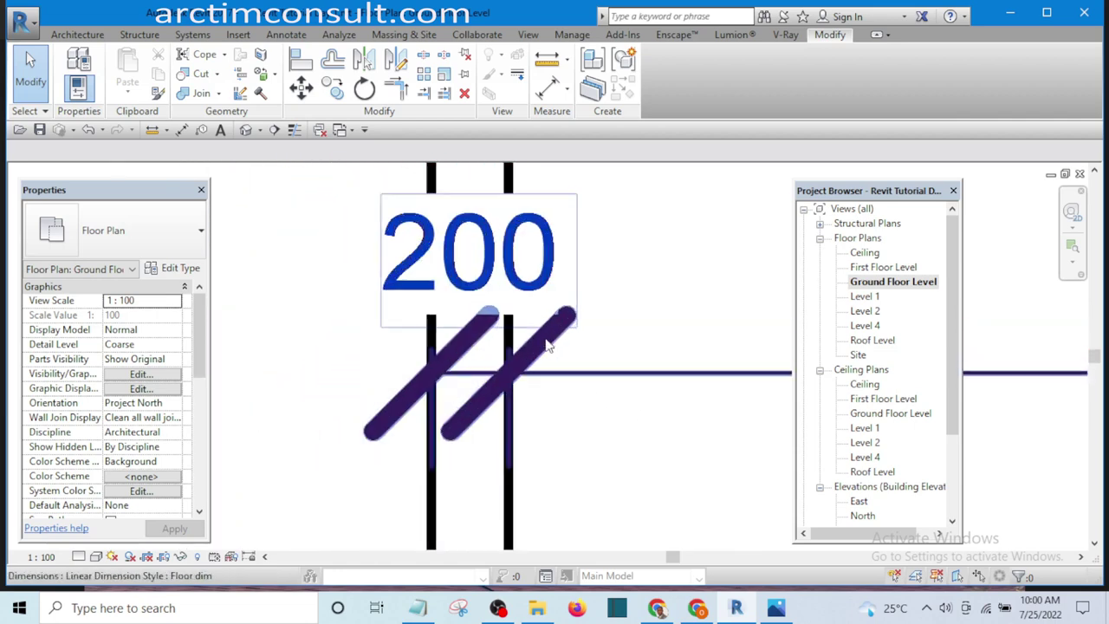
scroll(386, 330, down, 6)
scroll(441, 330, down, 2)
scroll(438, 332, up, 2)
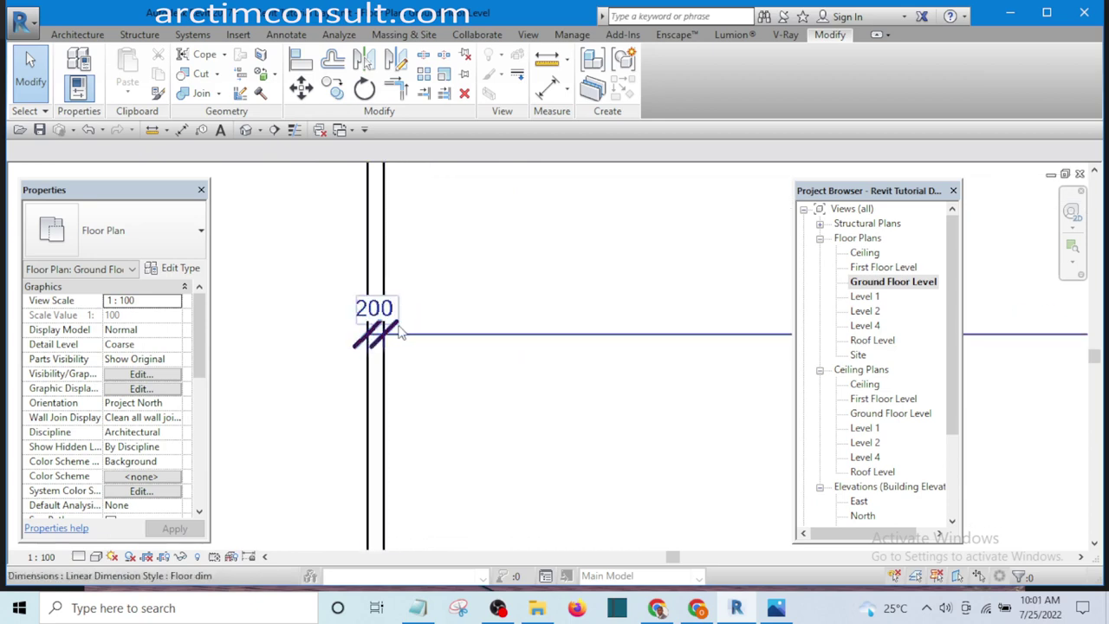
Step: Try Filled Box 3mm as the Floor dim type's tick mark and inspect it at the west wall
click(433, 340)
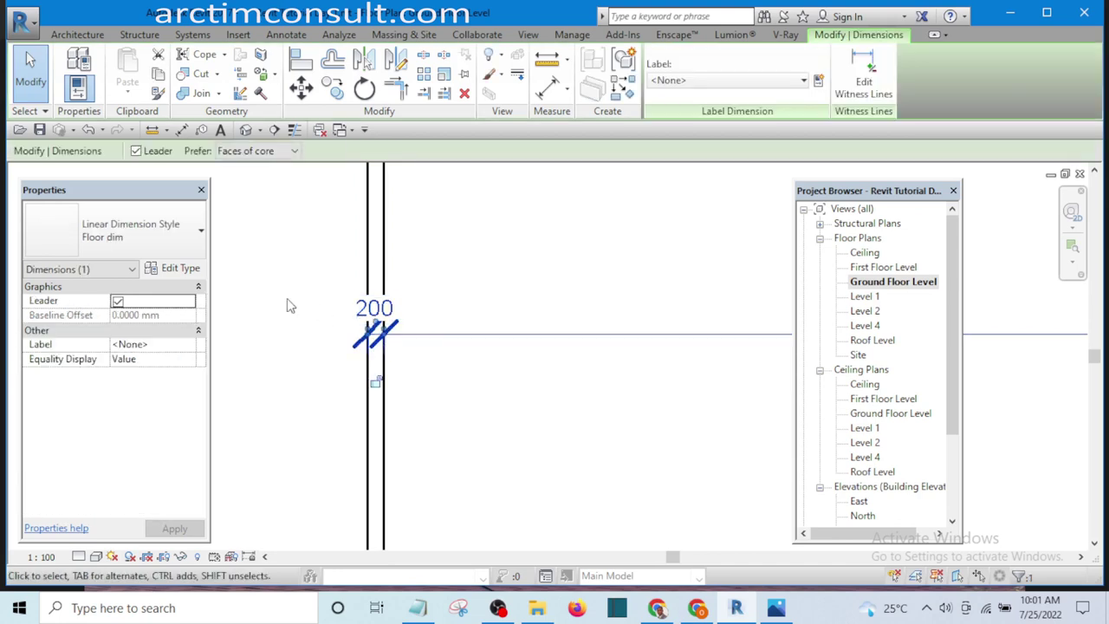
click(176, 275)
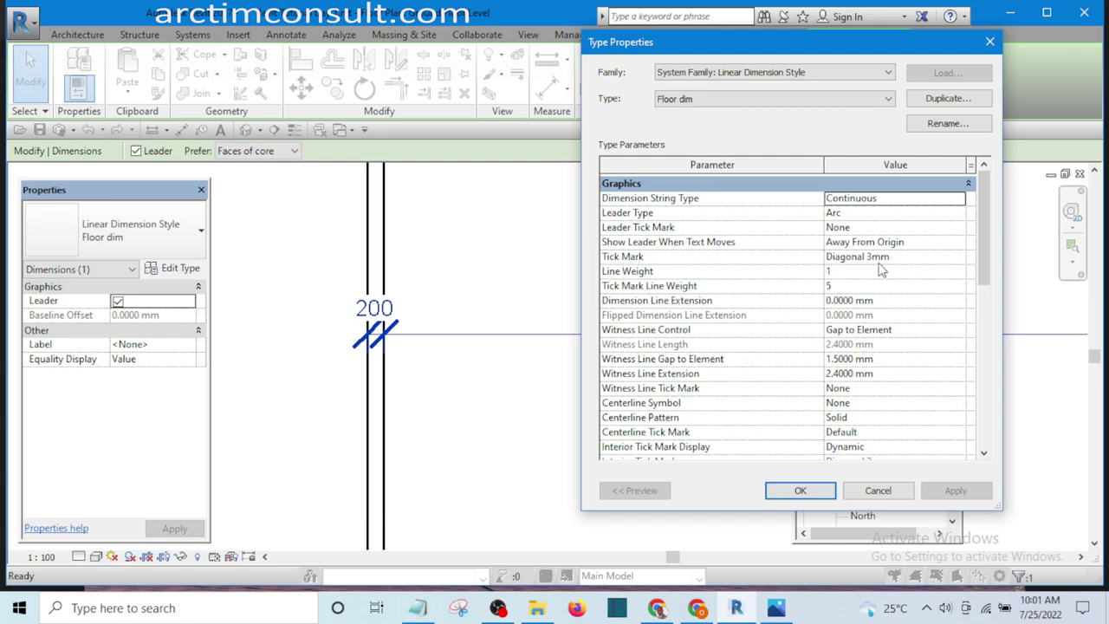
click(958, 258)
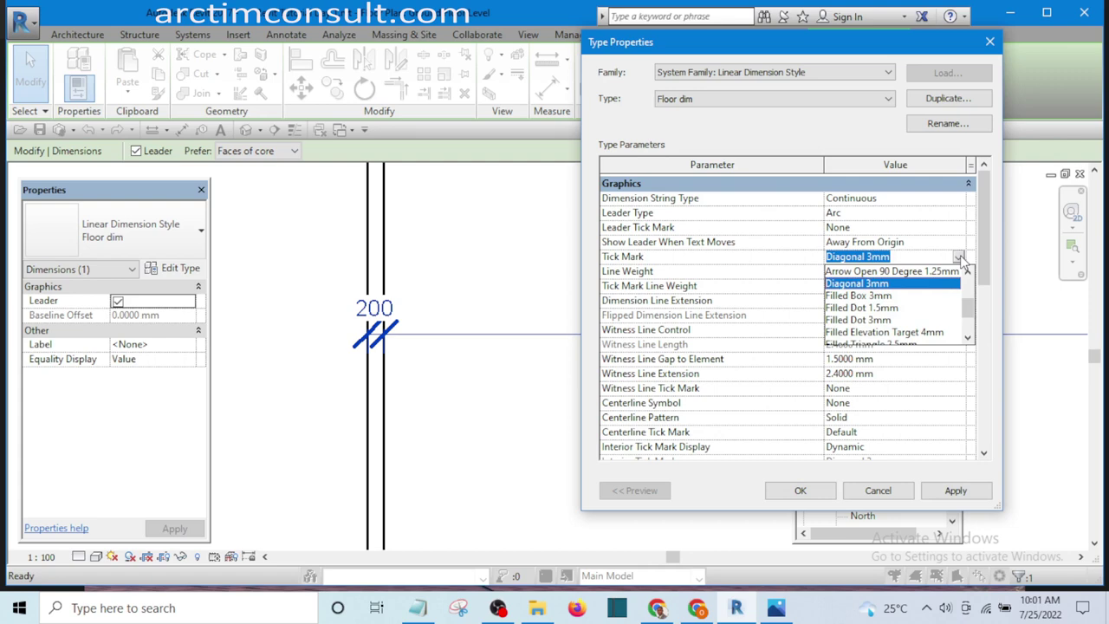
mouse_move(967, 310)
mouse_down()
mouse_move(966, 291)
mouse_move(969, 327)
mouse_move(966, 288)
mouse_move(967, 308)
mouse_up()
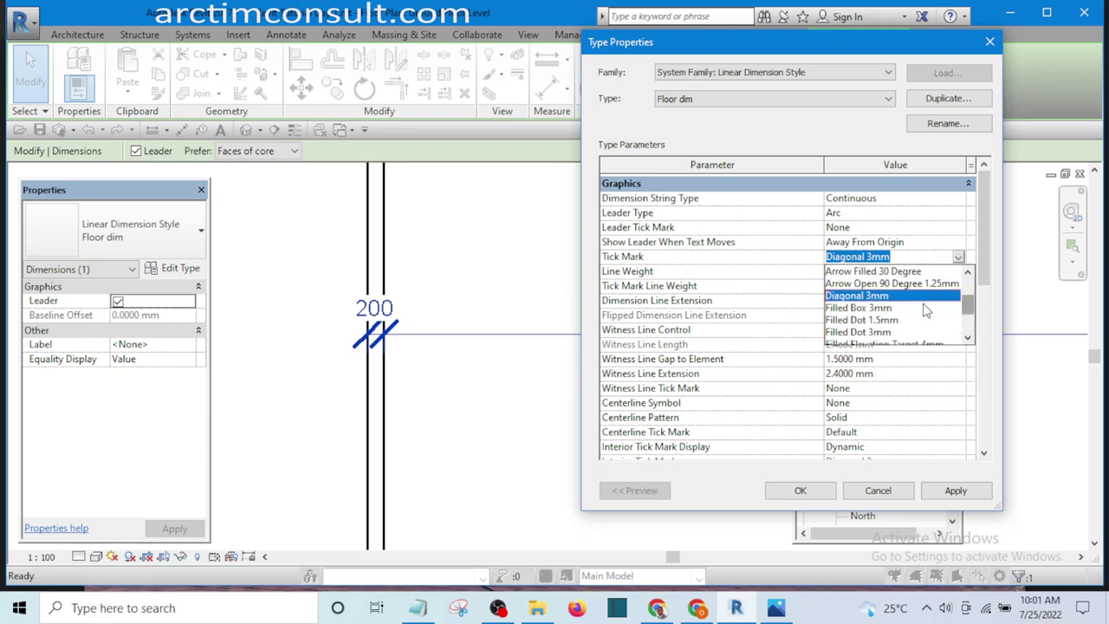
click(879, 309)
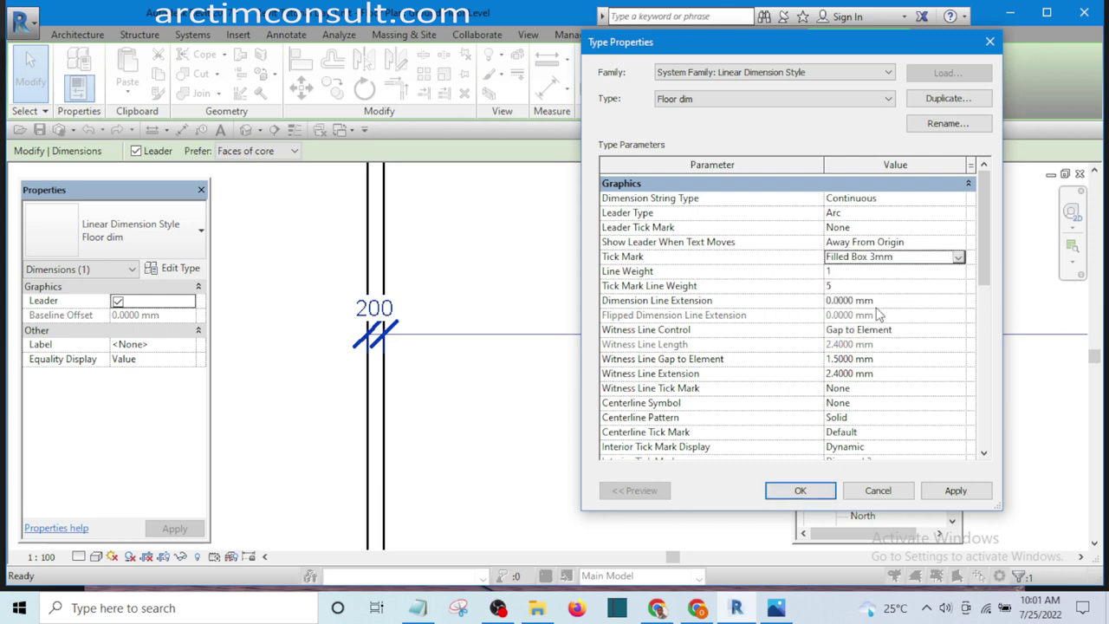
click(799, 490)
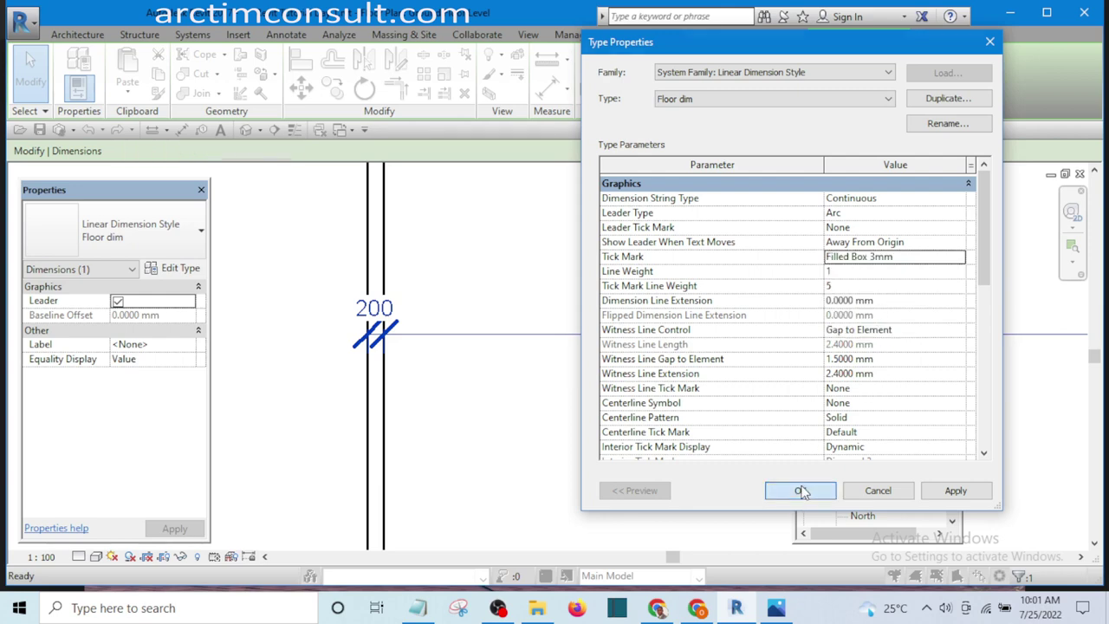
click(539, 385)
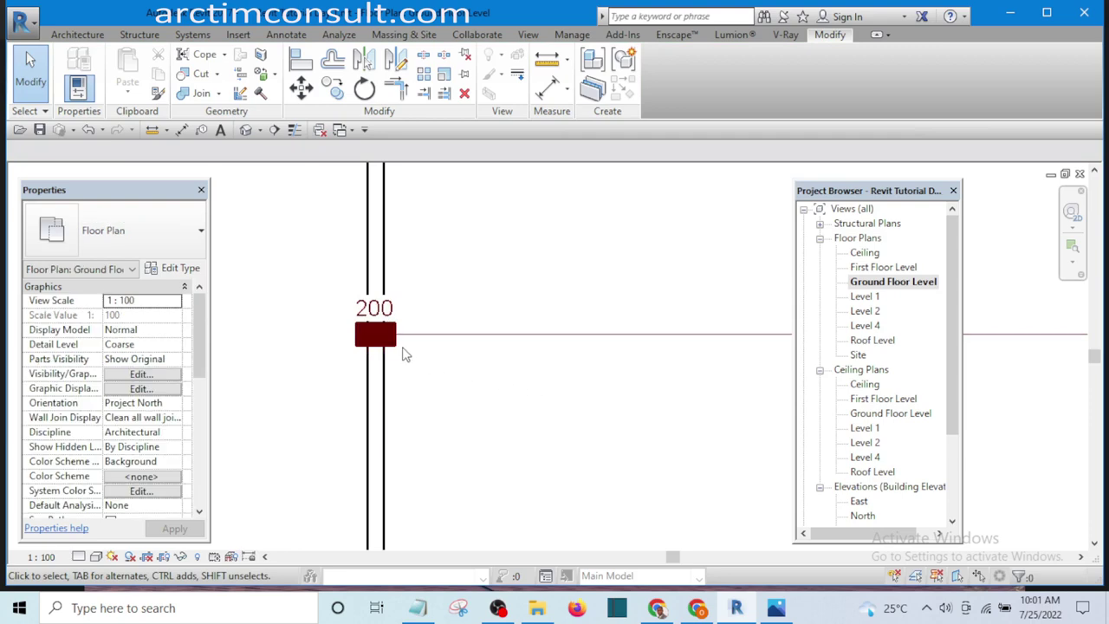
scroll(394, 346, up, 3)
scroll(505, 401, down, 3)
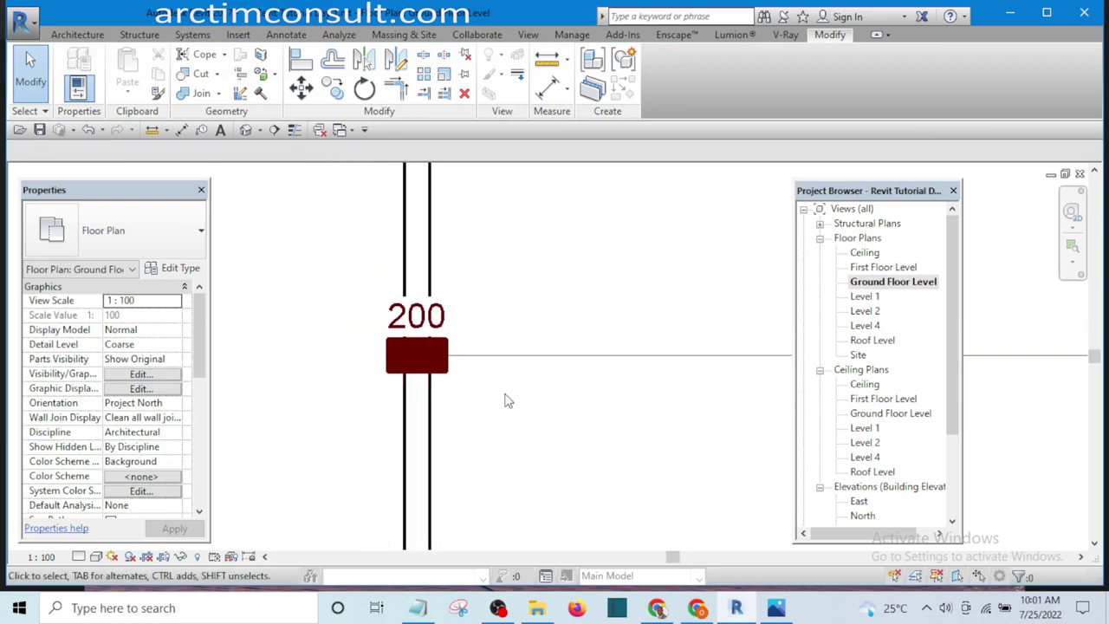
Step: Set the Floor dim type's tick mark back to Diagonal 3mm and check the ticks at the west wall
click(566, 368)
click(179, 267)
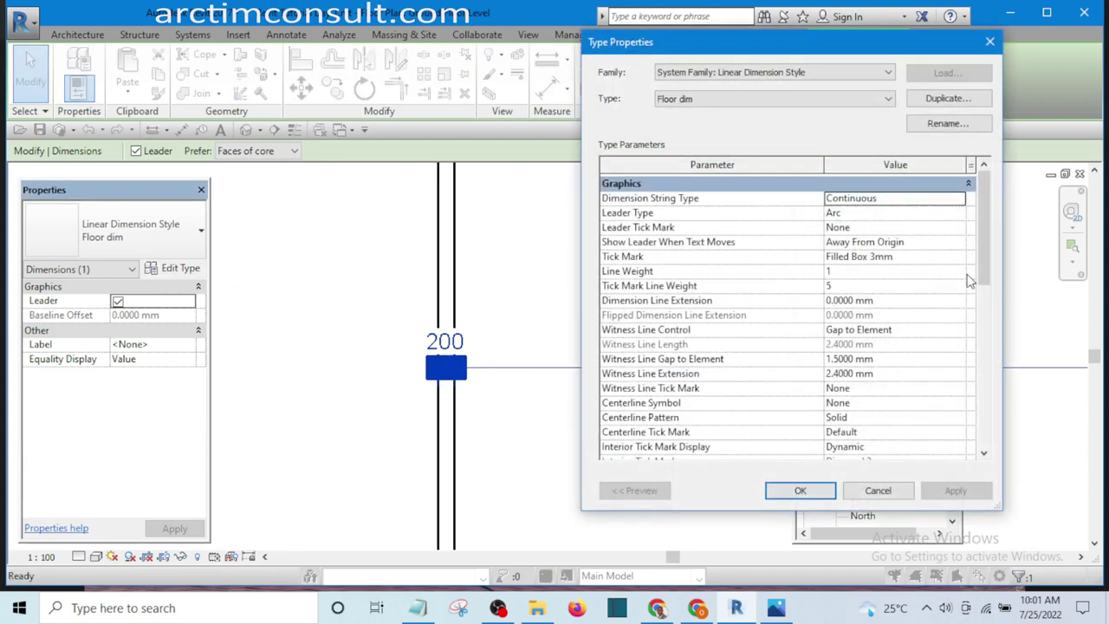
click(958, 258)
click(958, 258)
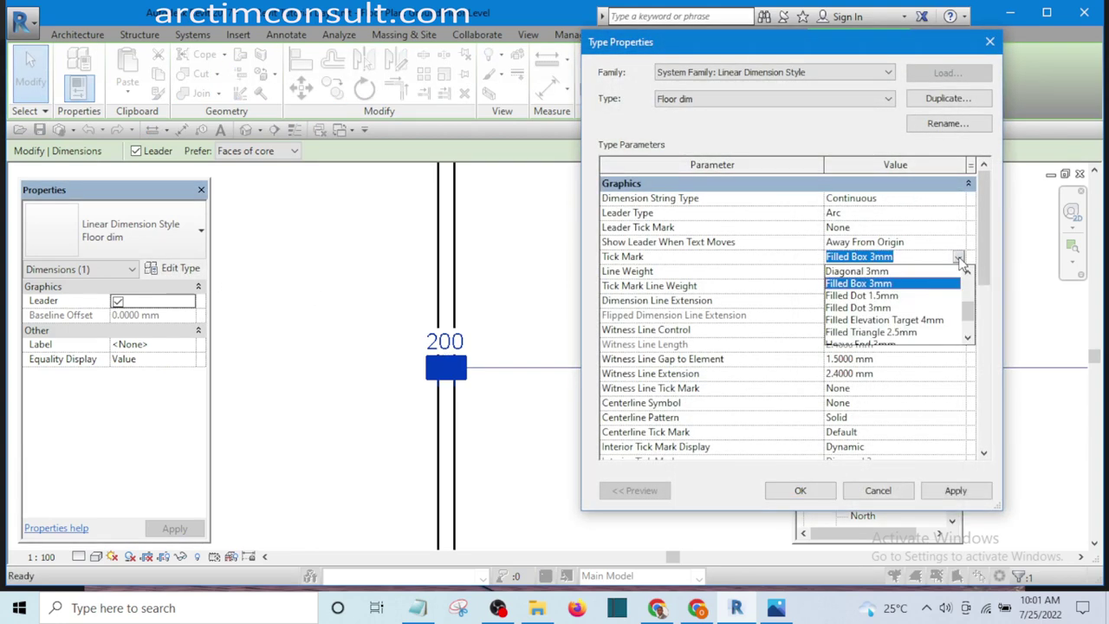
click(869, 272)
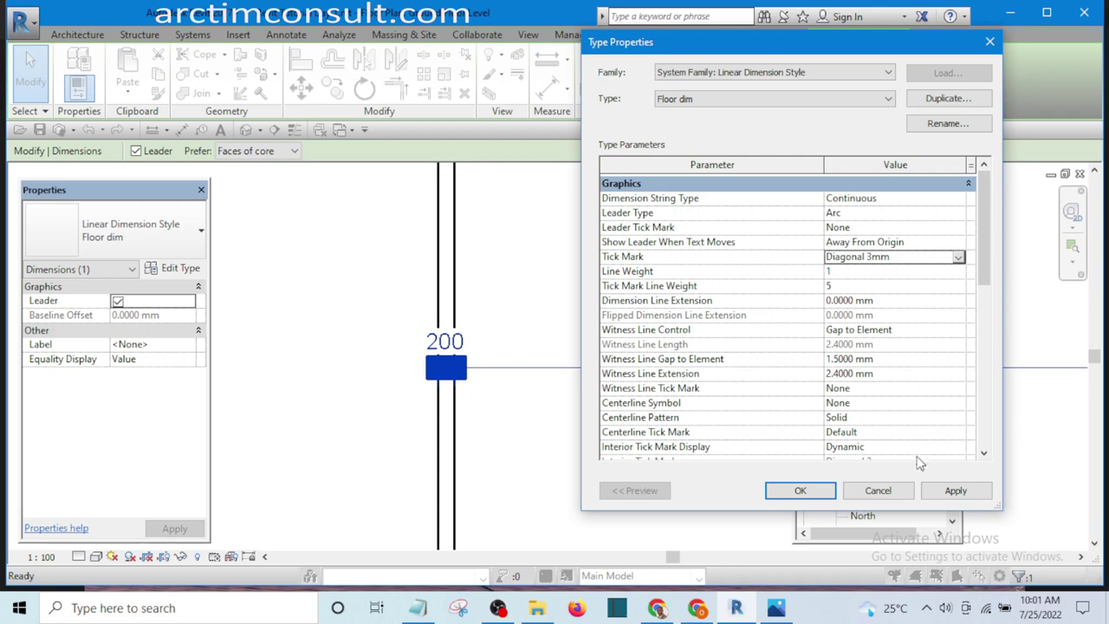
click(952, 490)
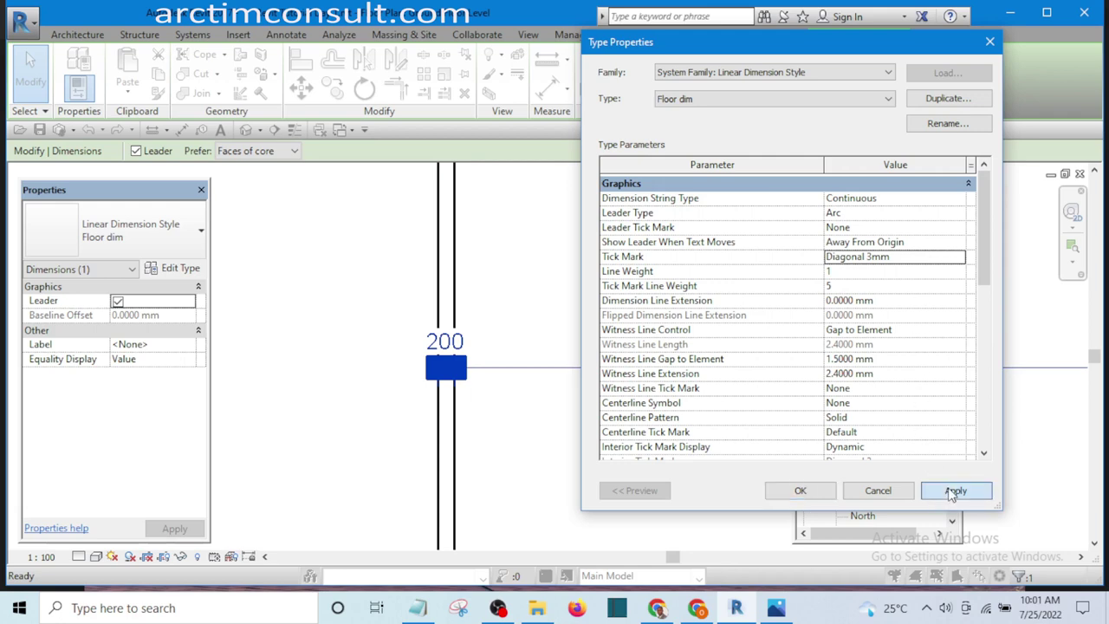
click(830, 492)
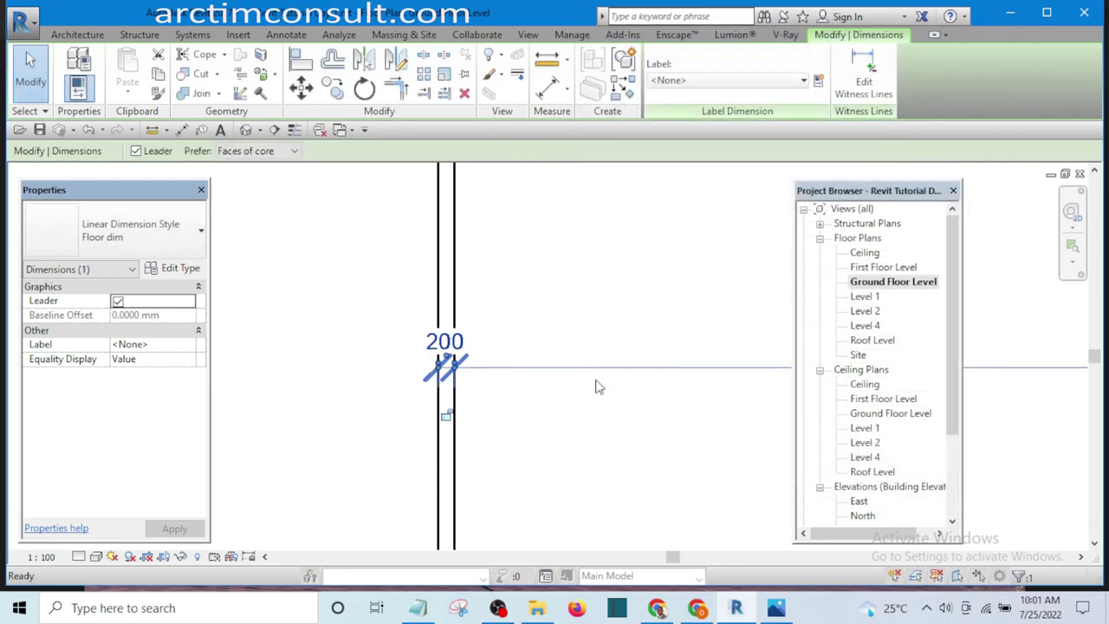
click(374, 313)
scroll(437, 368, up, 4)
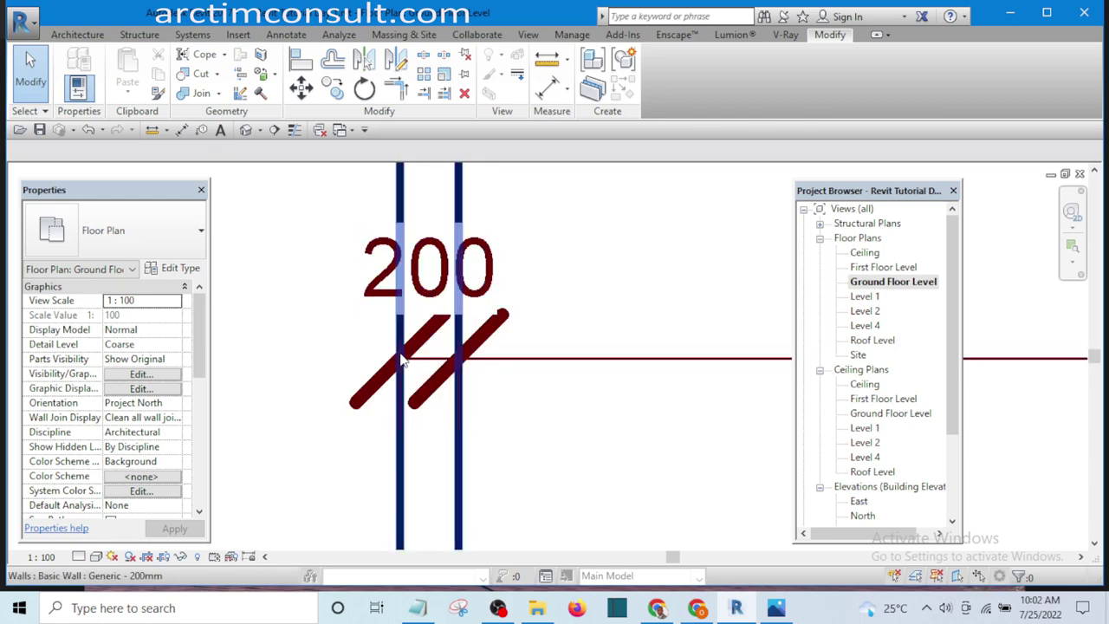
Step: Examine the Diagonal 3mm tick marks of the dimension string at the west and east walls
scroll(488, 373, down, 6)
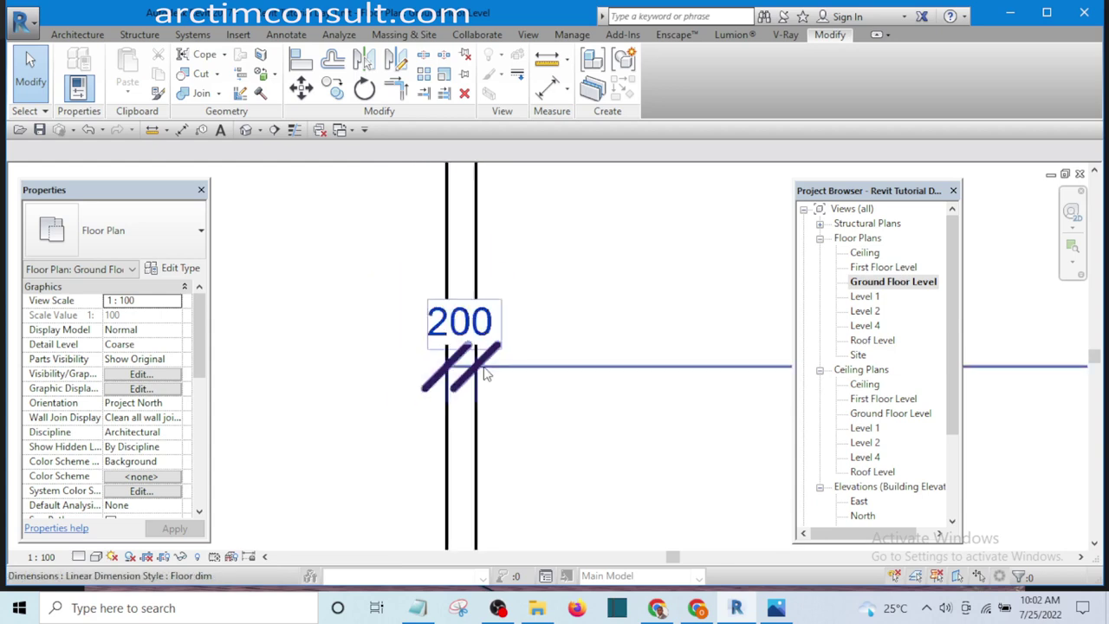
scroll(433, 353, down, 2)
middle_drag(537, 386, 494, 356)
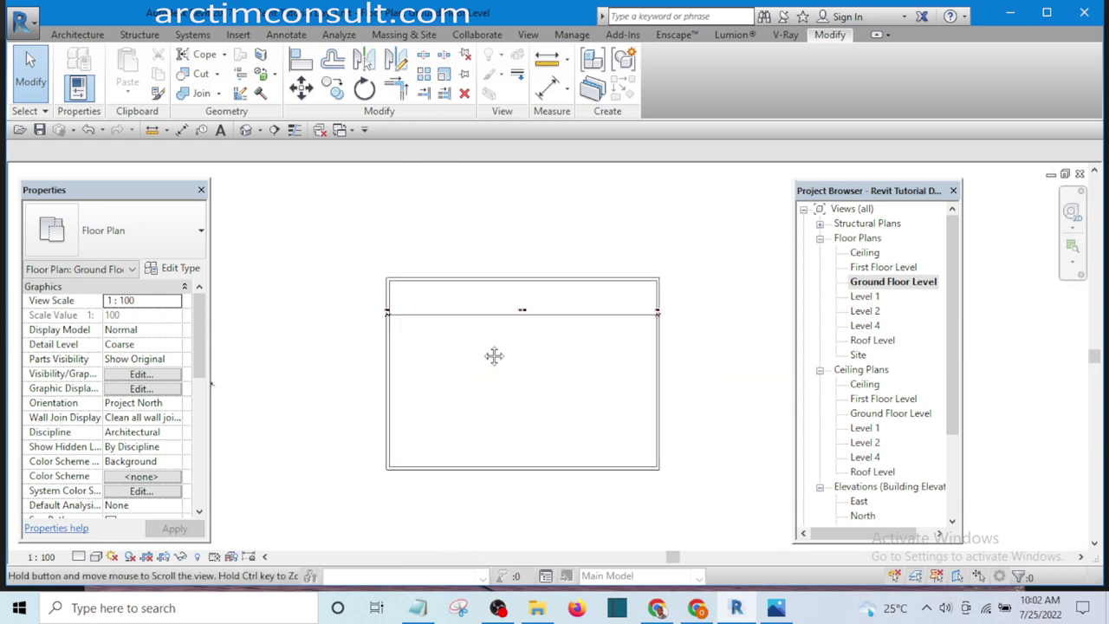
scroll(431, 349, up, 3)
scroll(416, 363, down, 3)
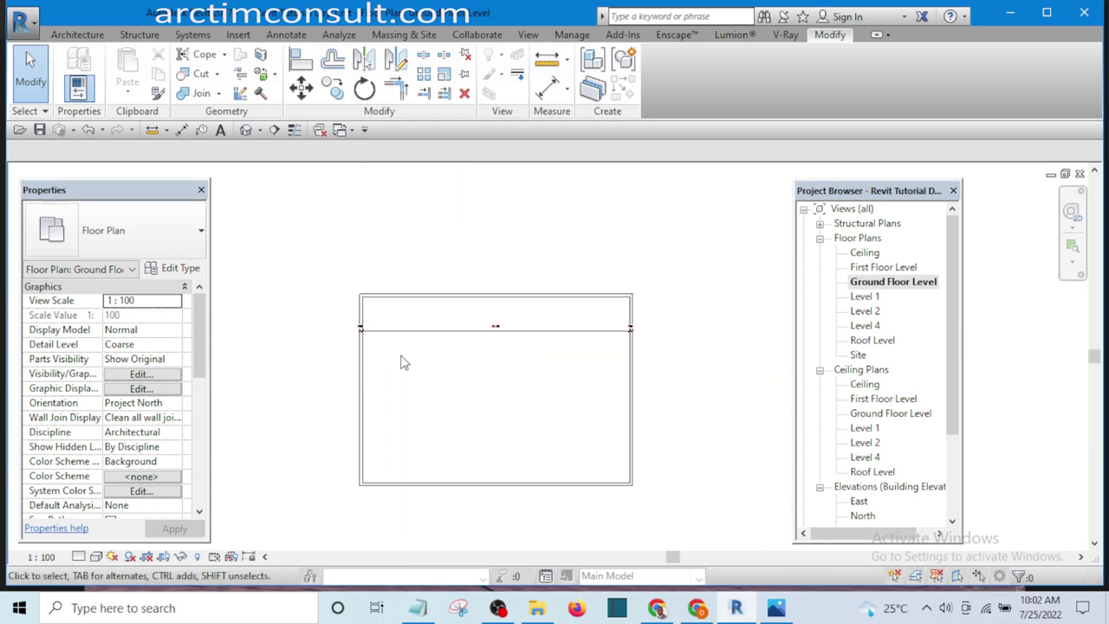
scroll(618, 321, up, 4)
scroll(655, 336, up, 5)
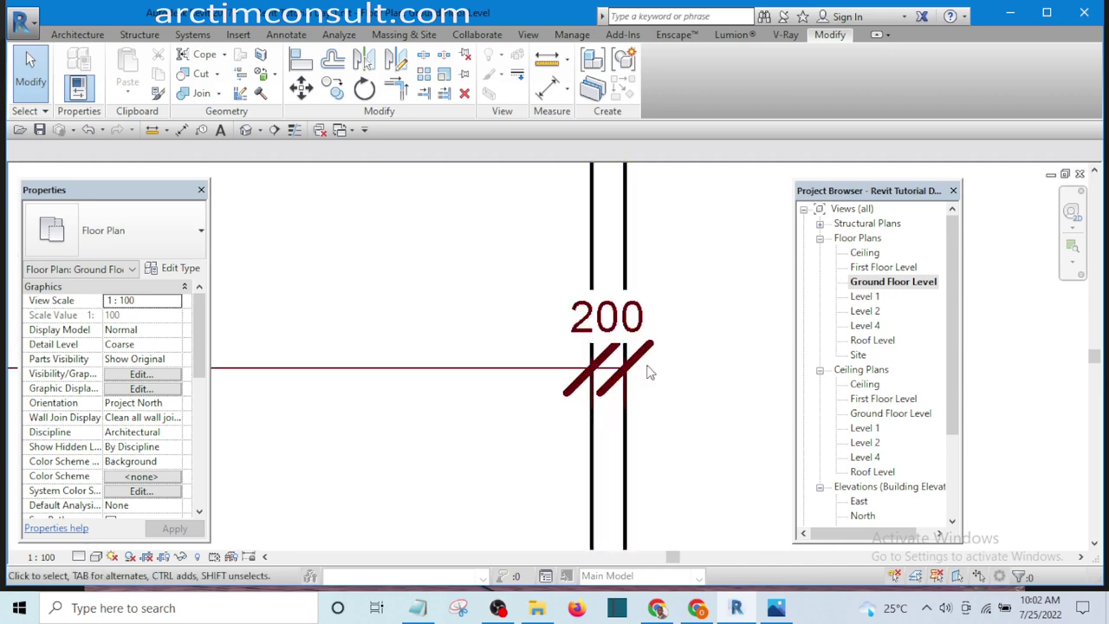
scroll(676, 342, down, 3)
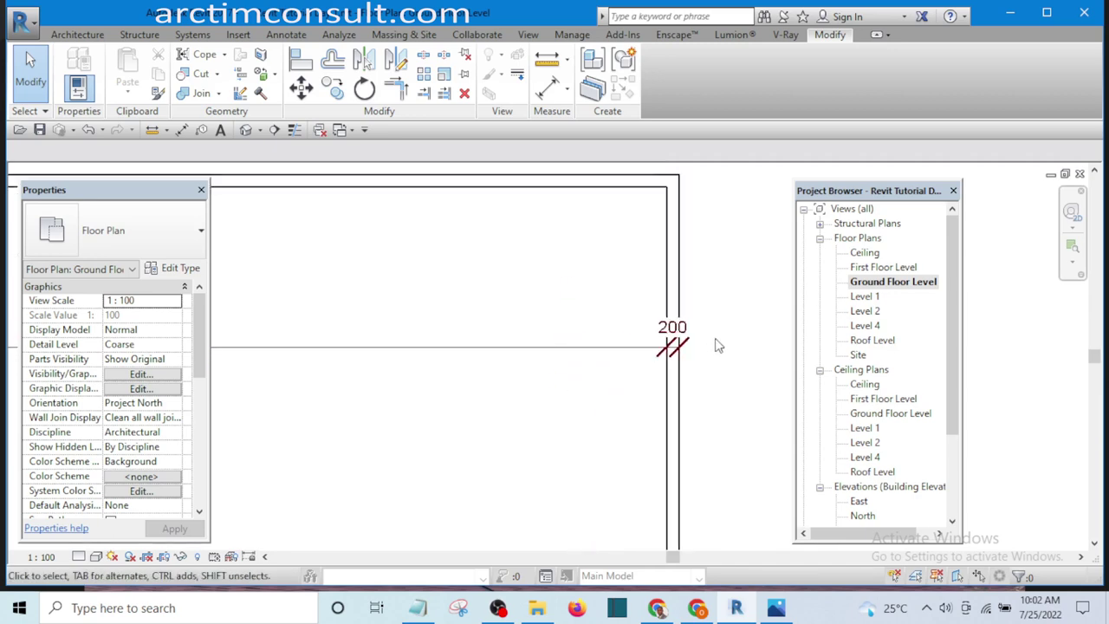
scroll(684, 344, up, 3)
scroll(691, 346, down, 2)
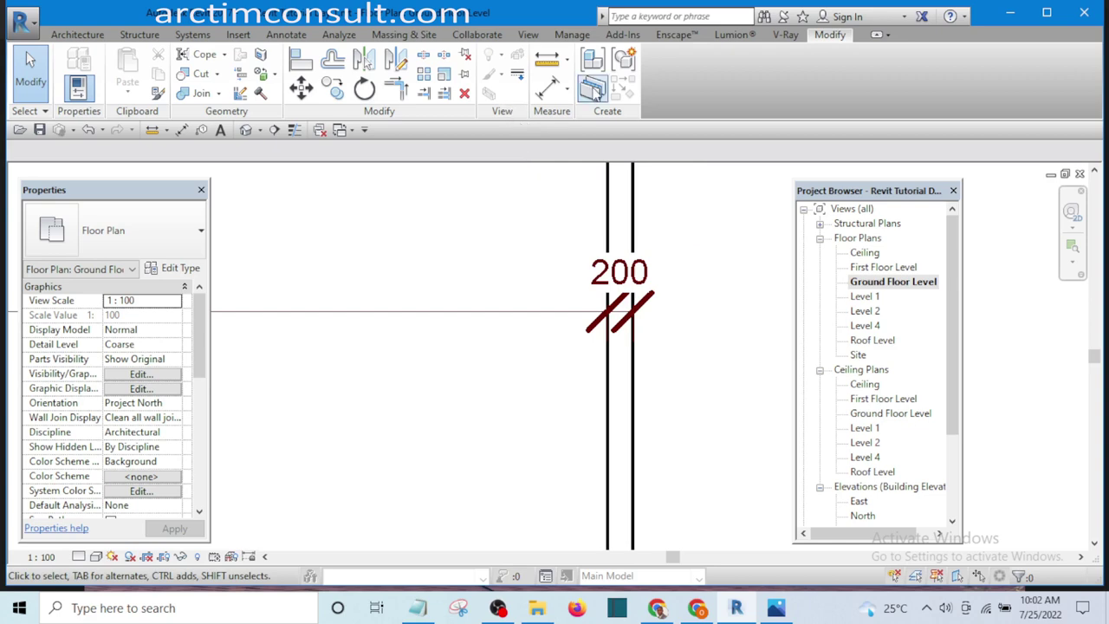
Step: Duplicate the Diagonal 3mm arrowhead type as Diagonal 1.5mm and set its tick size to 1.5 mm
click(571, 34)
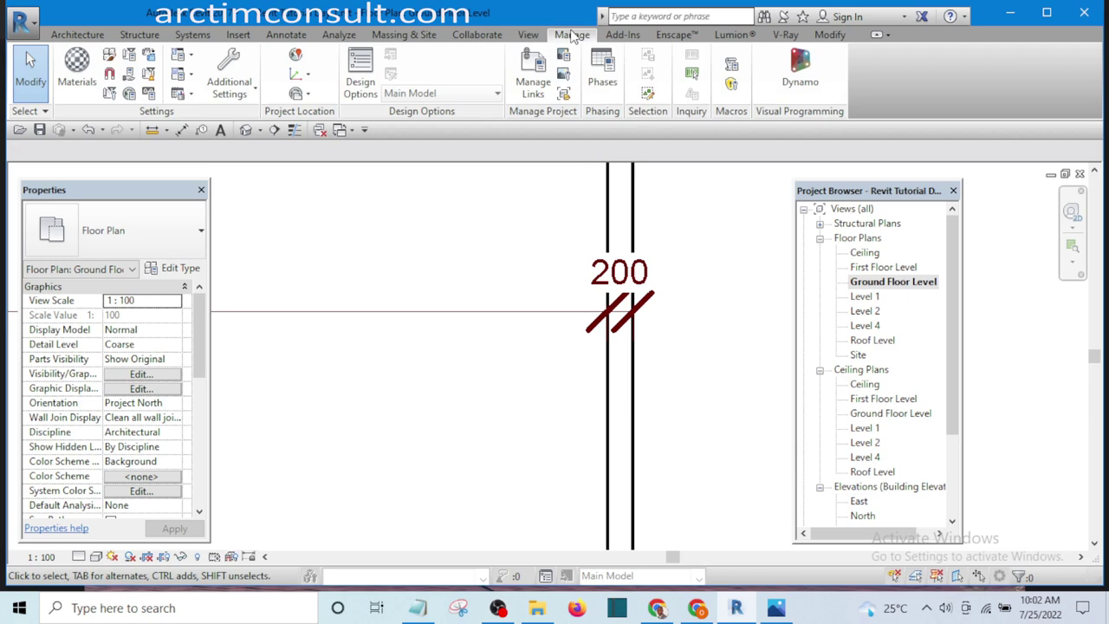
click(249, 92)
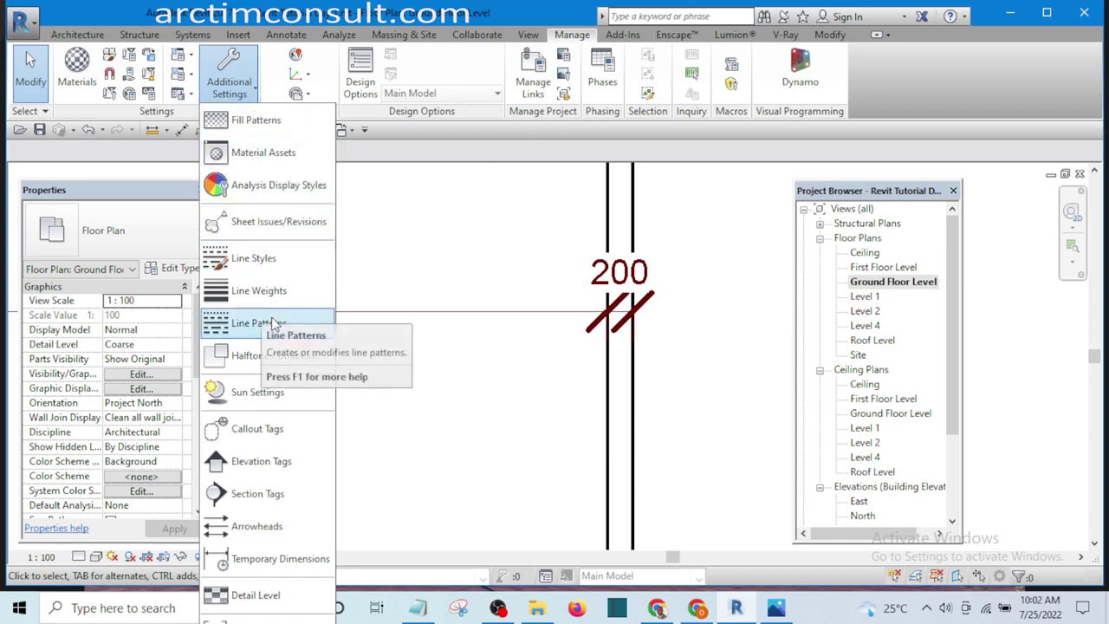
click(247, 529)
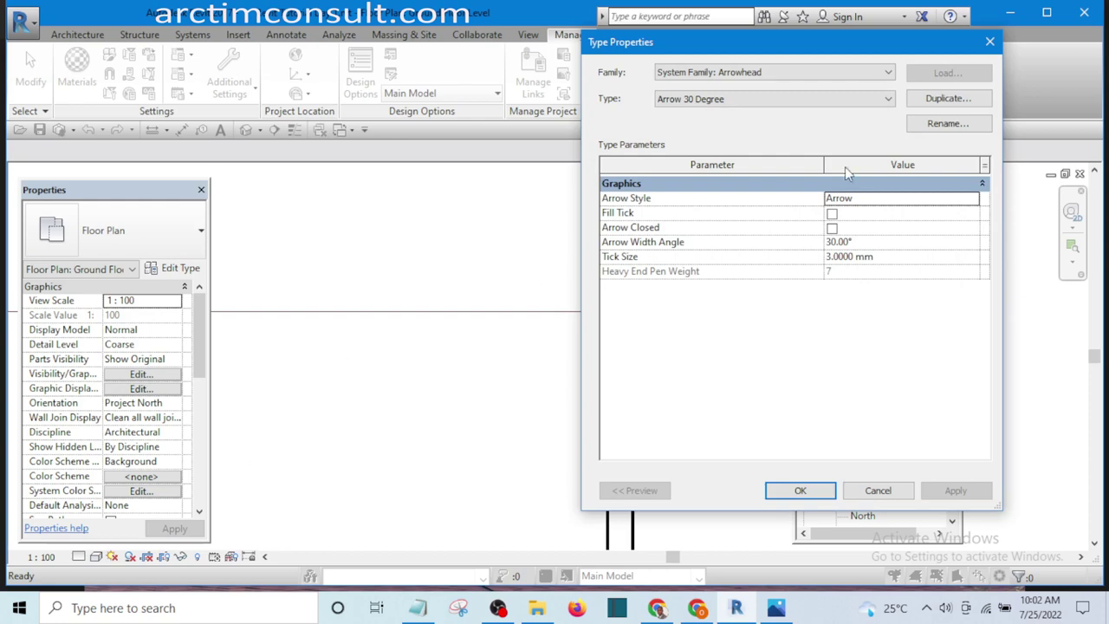
click(861, 98)
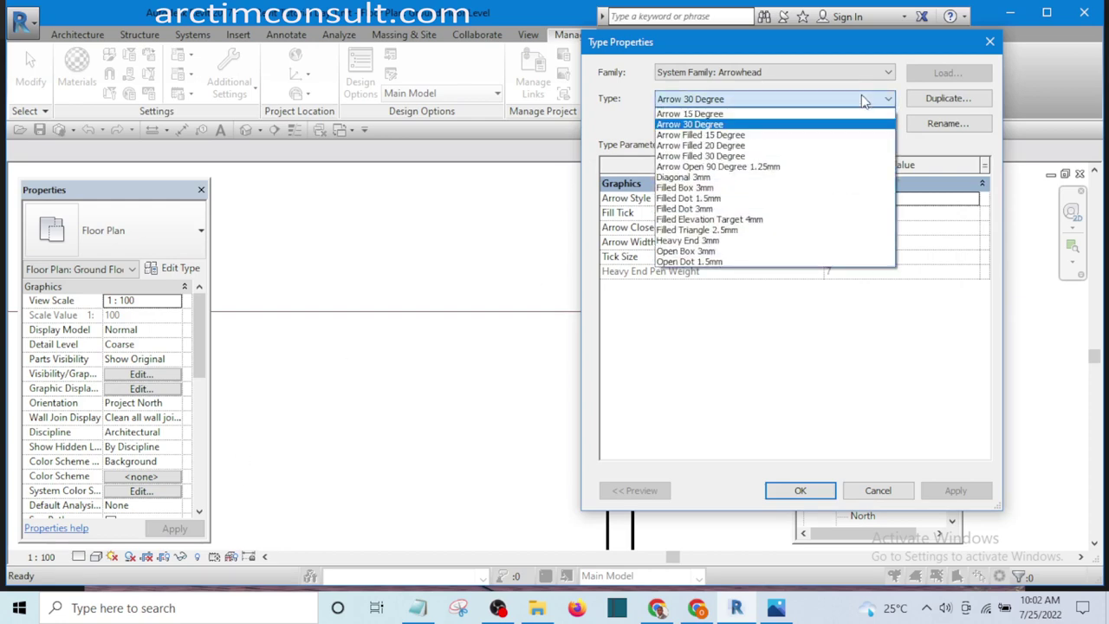
click(698, 177)
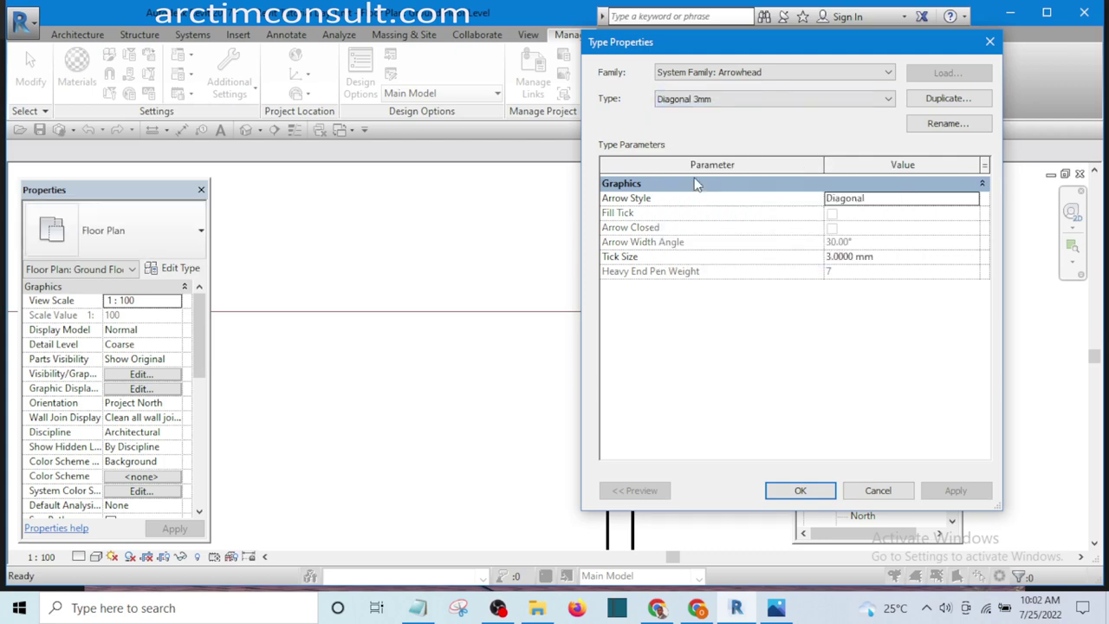
click(941, 101)
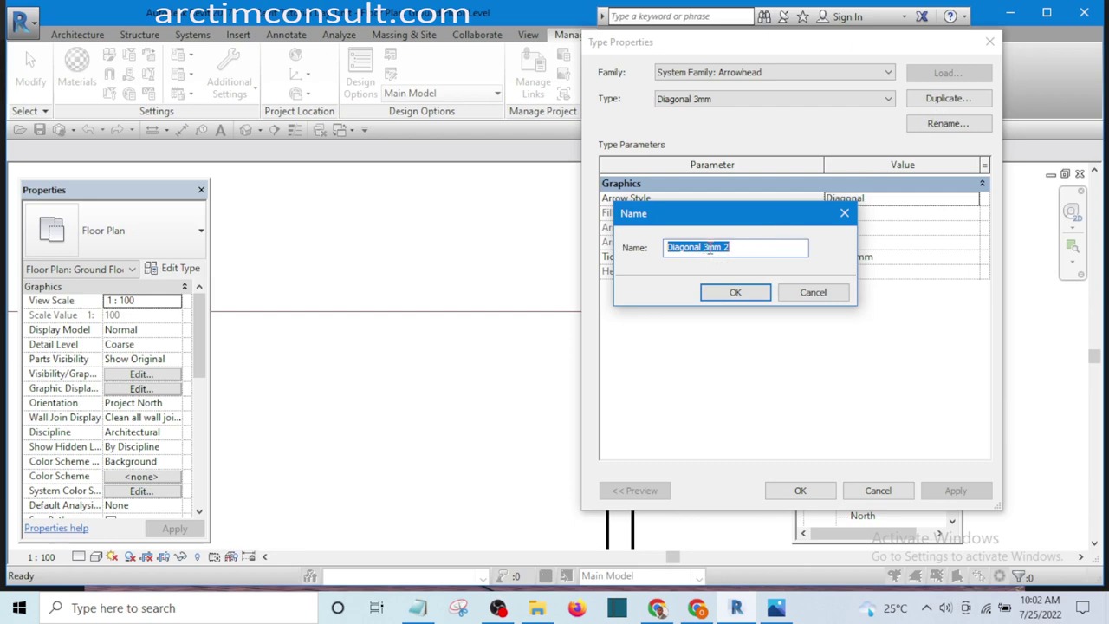
click(707, 247)
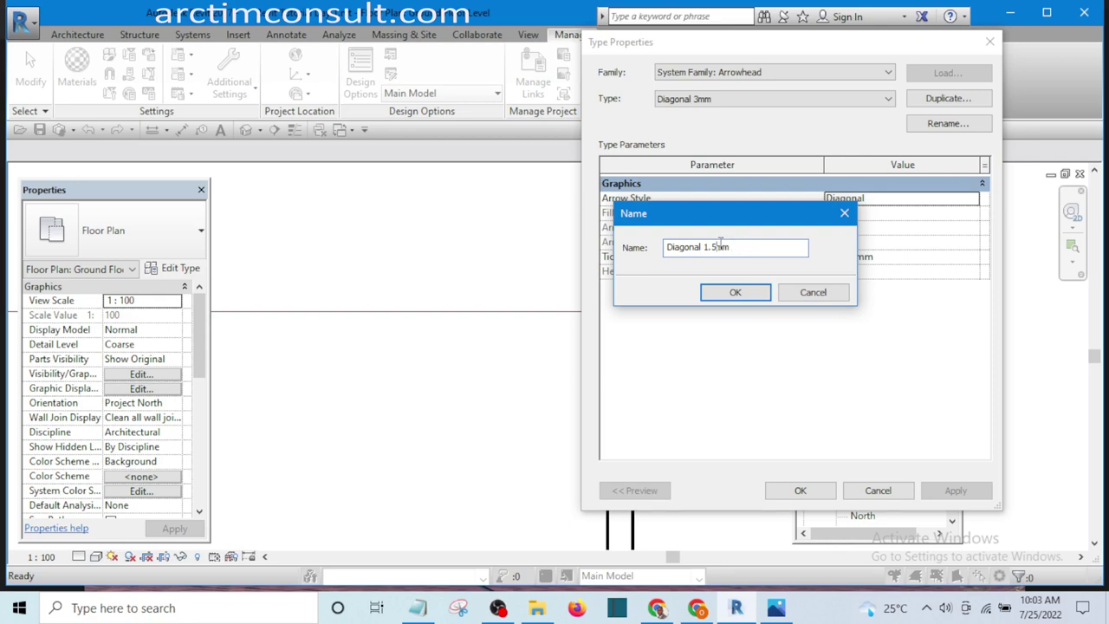
click(736, 293)
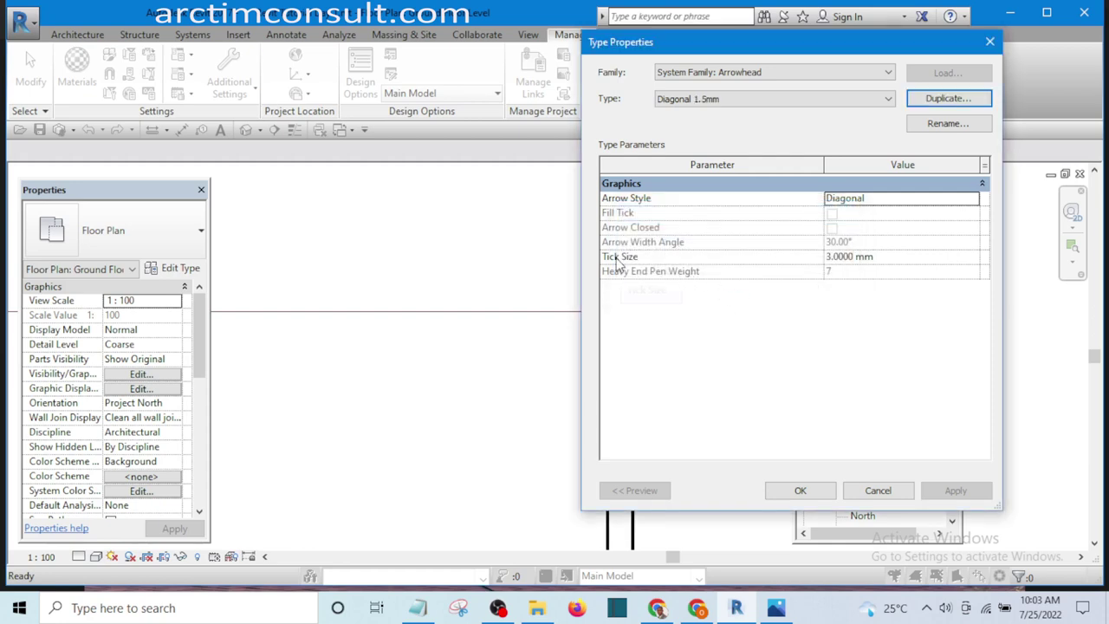
click(829, 256)
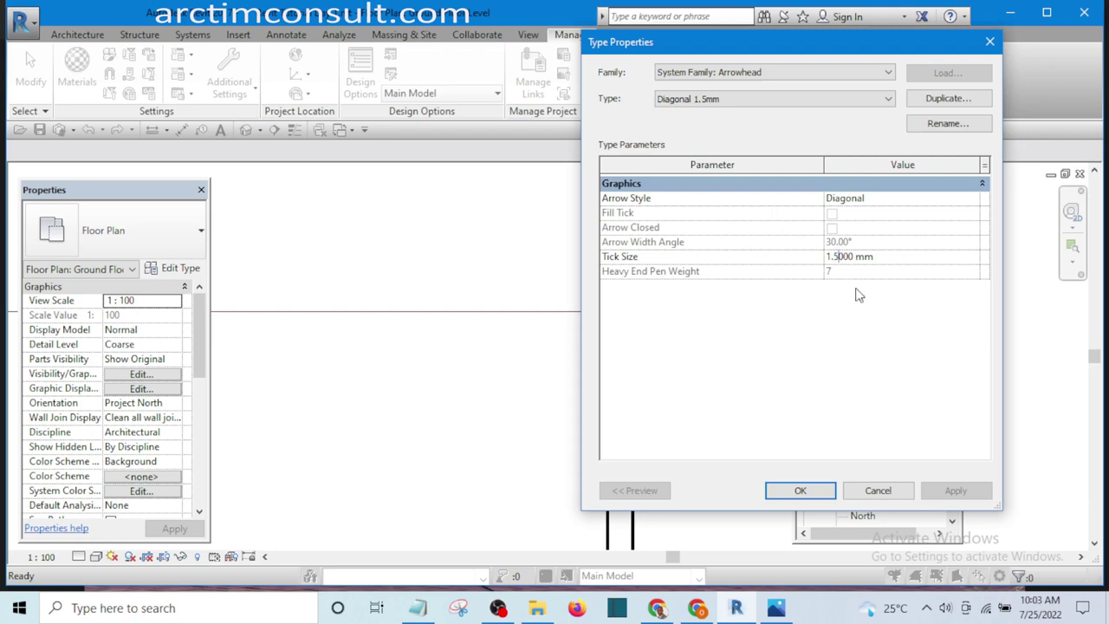
click(803, 490)
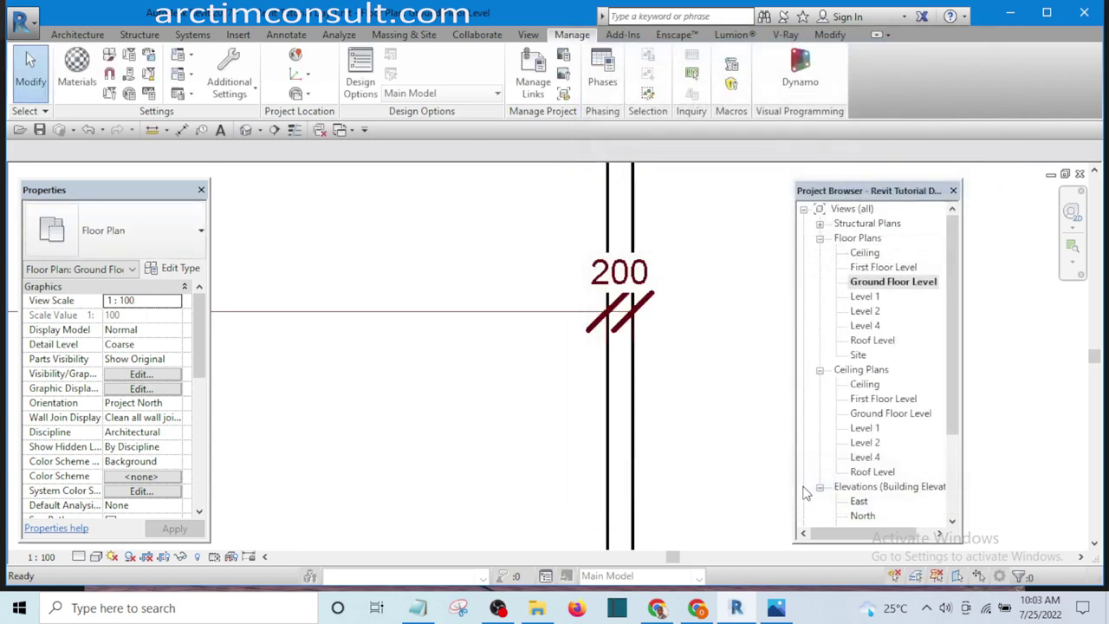
Step: Set the Floor dim dimension type's tick mark to Diagonal 1.5mm and apply the change
scroll(723, 264, down, 1)
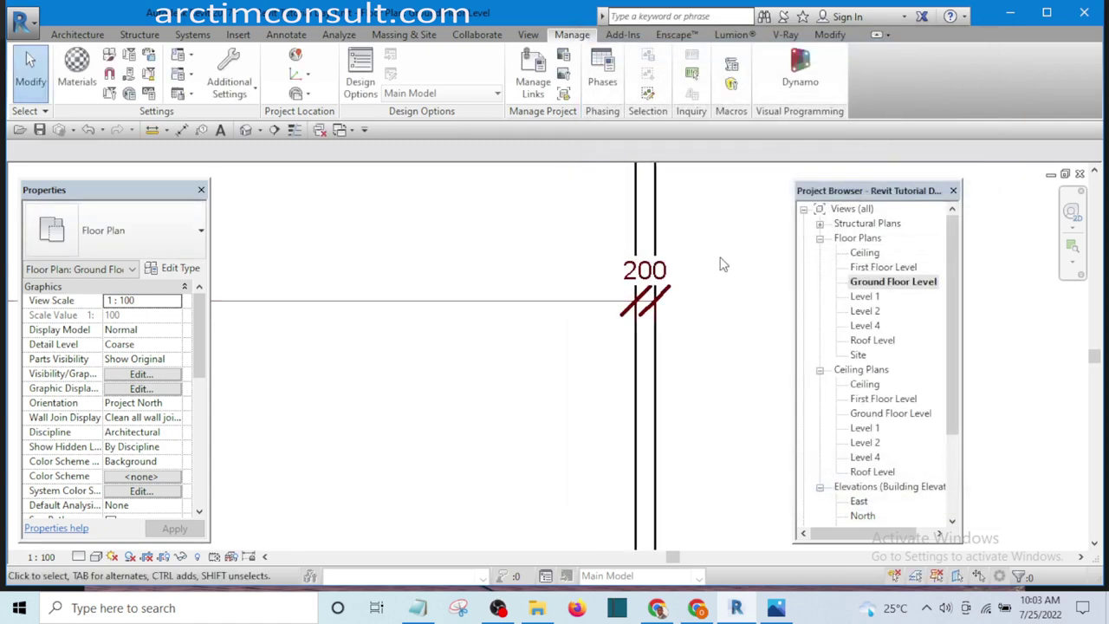
scroll(723, 264, down, 1)
middle_drag(726, 282, 684, 338)
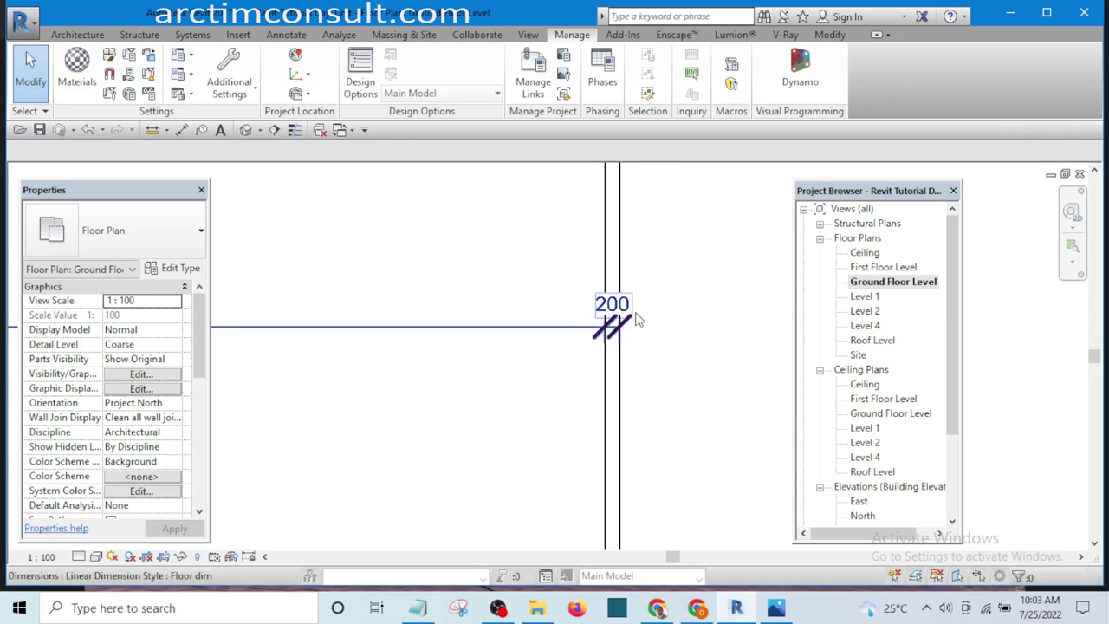
scroll(641, 315, down, 2)
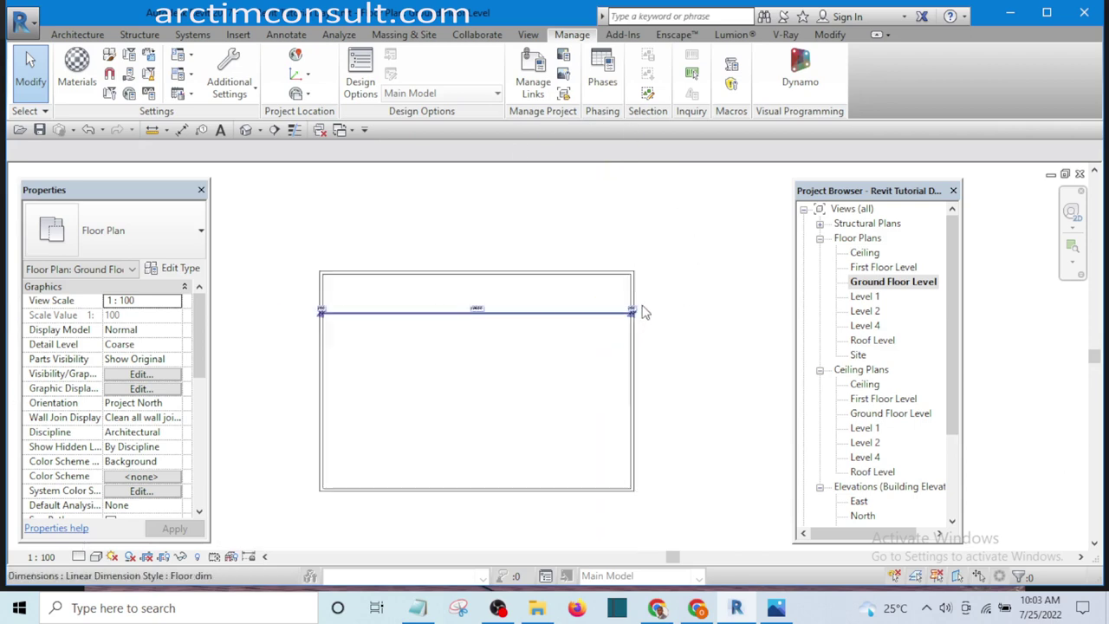
scroll(346, 305, up, 1)
scroll(386, 314, up, 1)
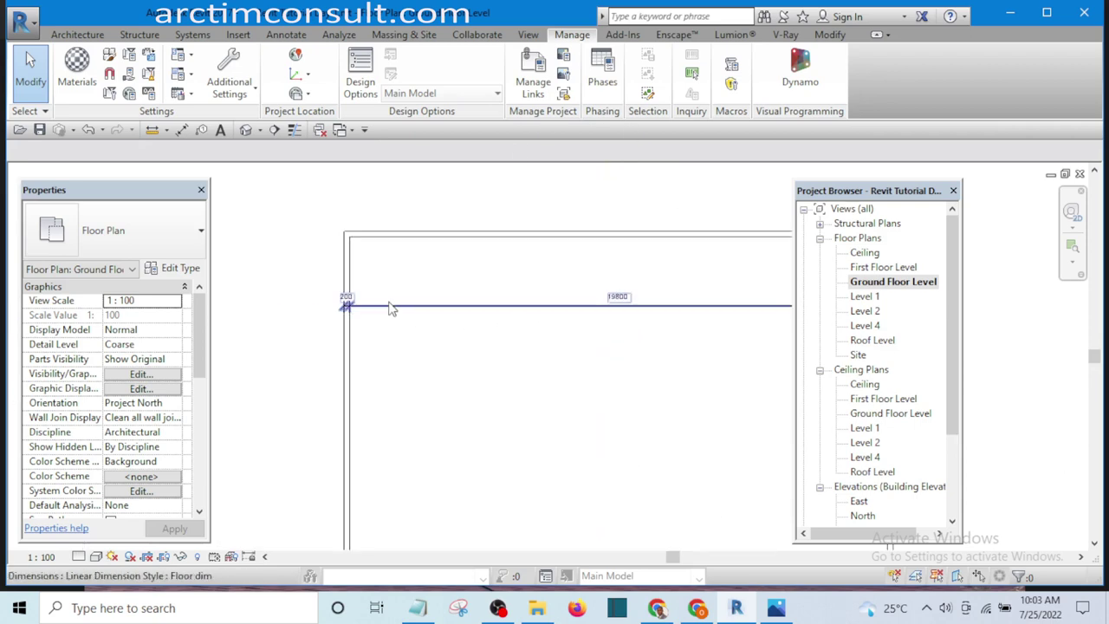
click(390, 307)
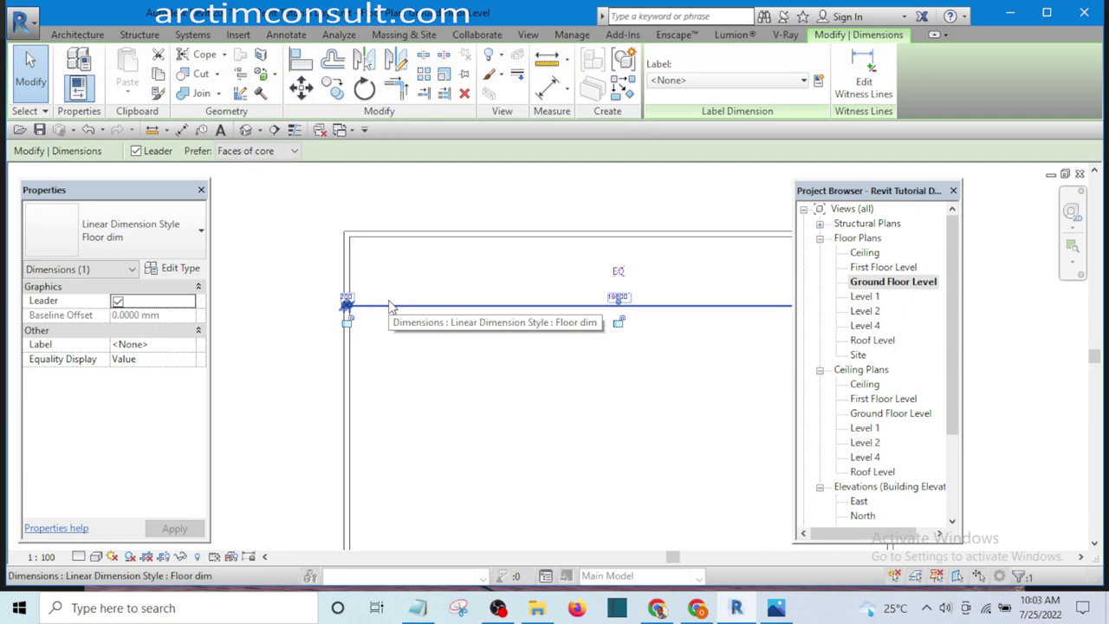
scroll(511, 305, down, 3)
scroll(390, 305, up, 2)
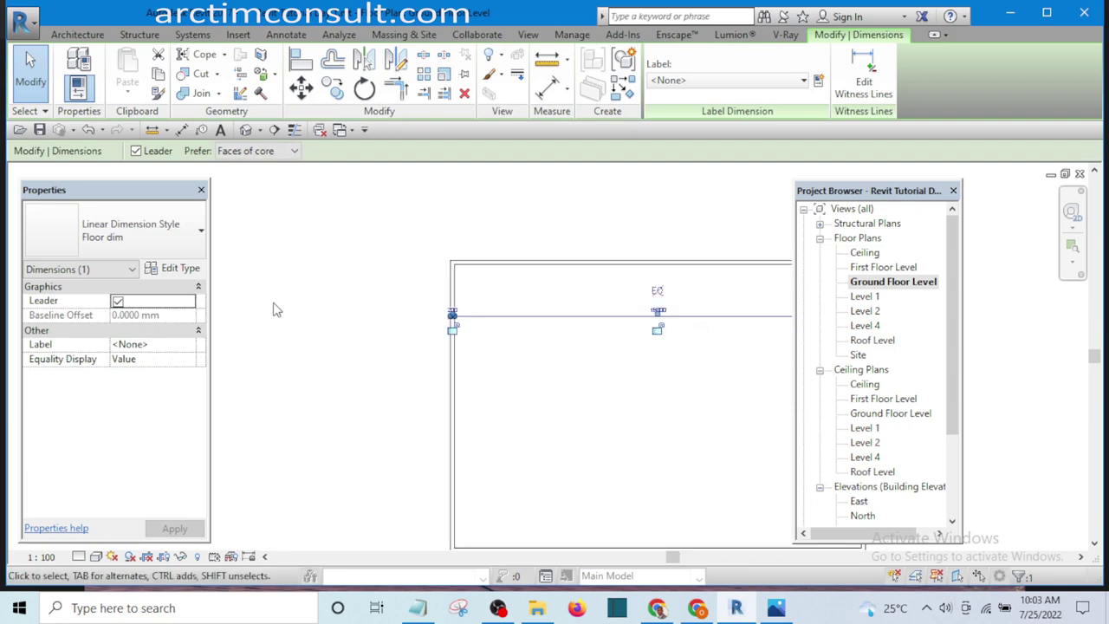
click(171, 269)
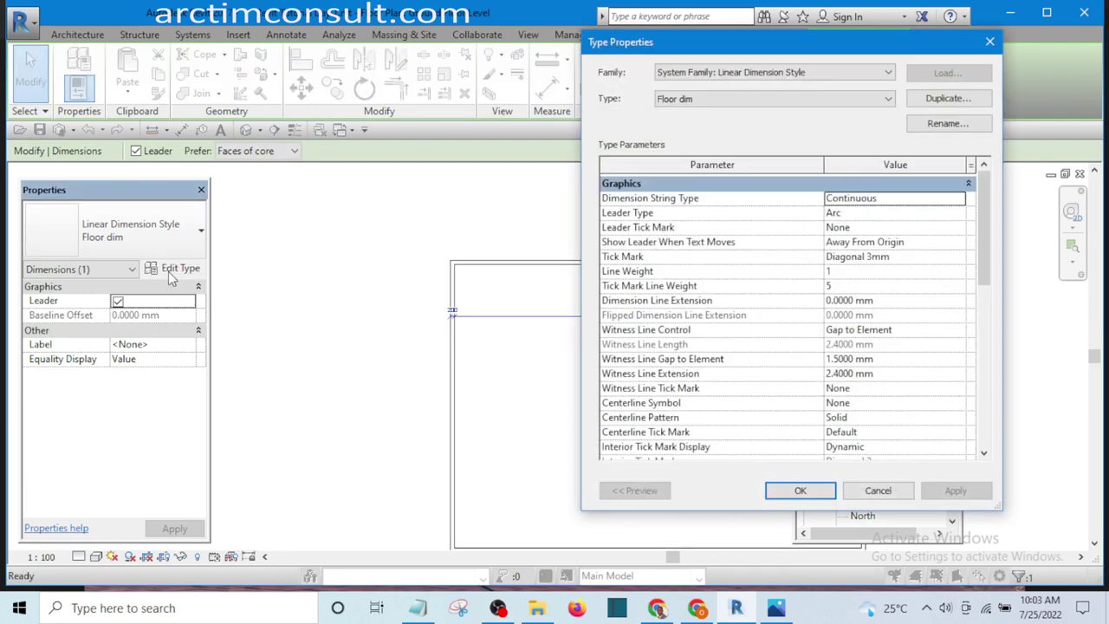
click(958, 260)
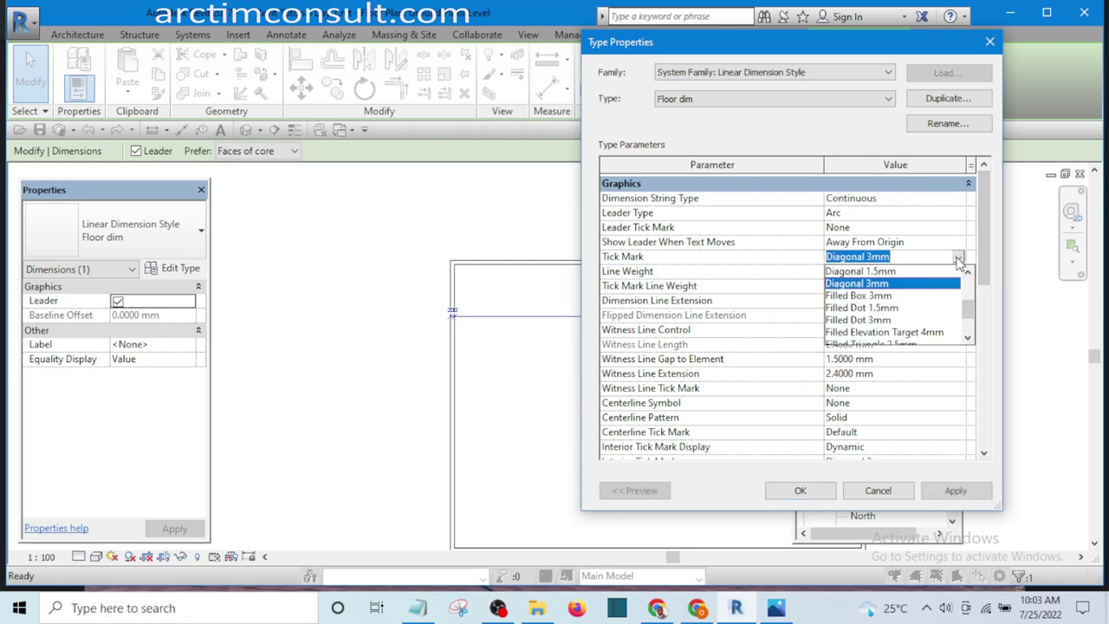
click(884, 272)
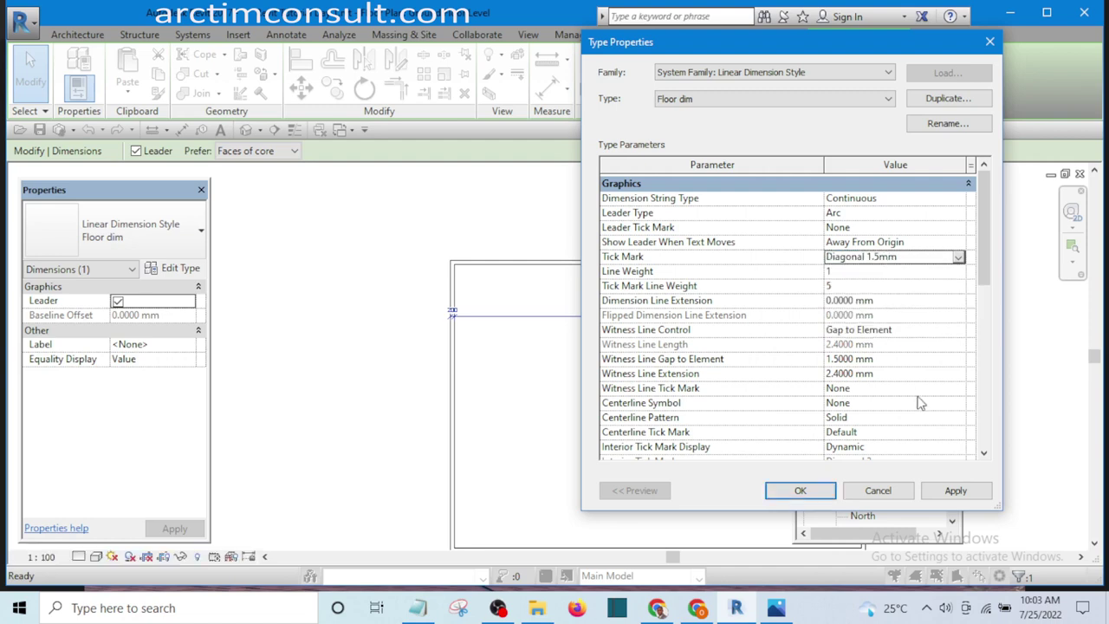
click(952, 490)
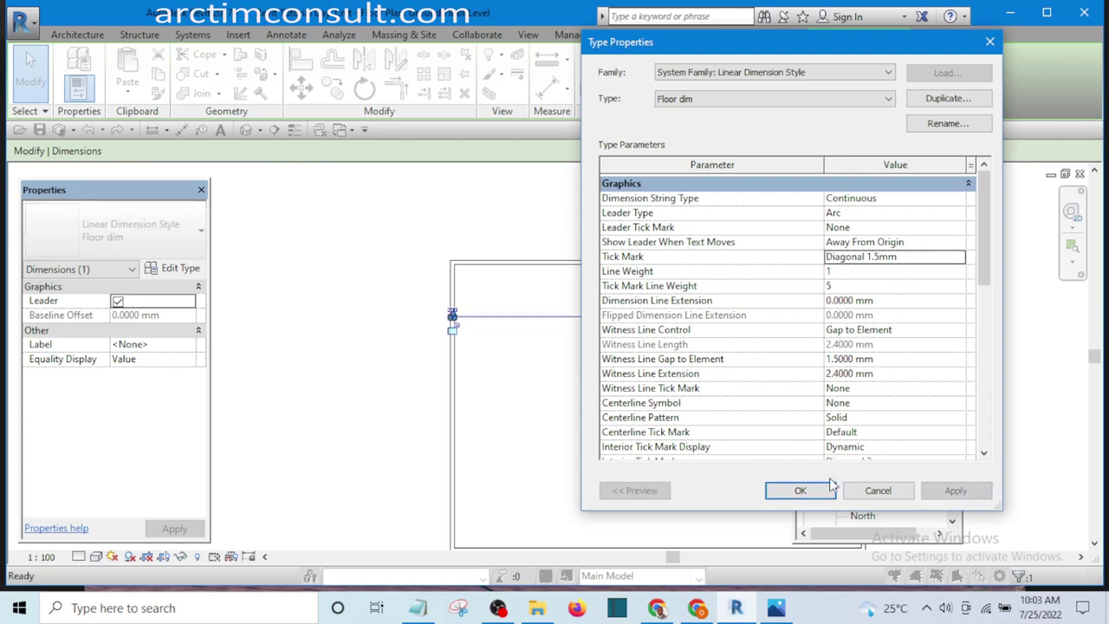
click(799, 490)
click(403, 388)
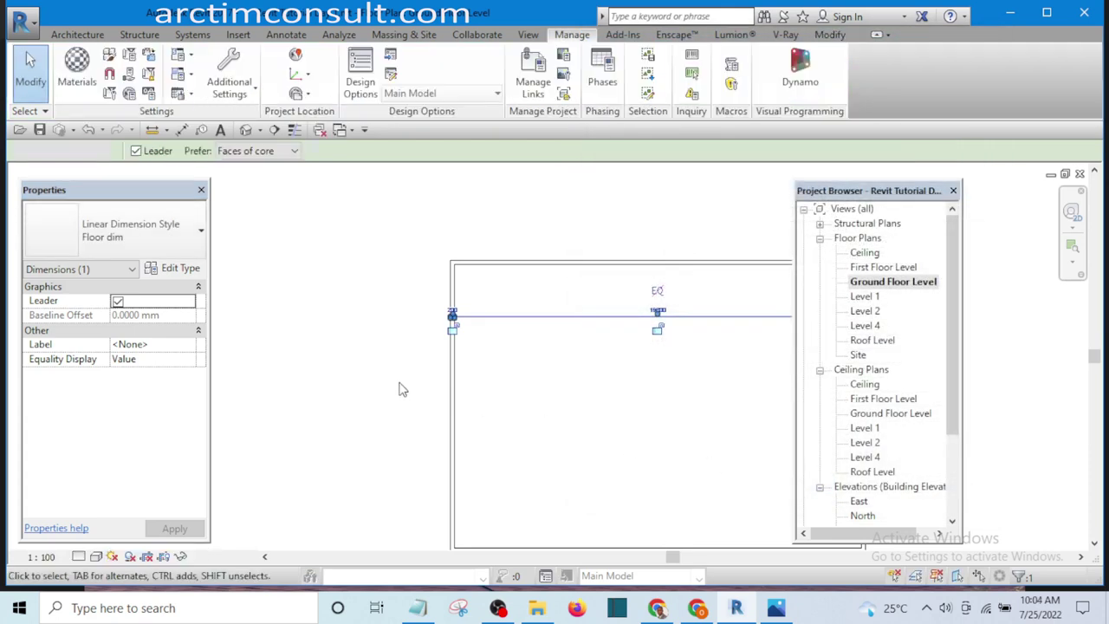
Step: Examine the Diagonal 1.5mm tick marks of the dimension string at the west and east walls
scroll(436, 339, up, 8)
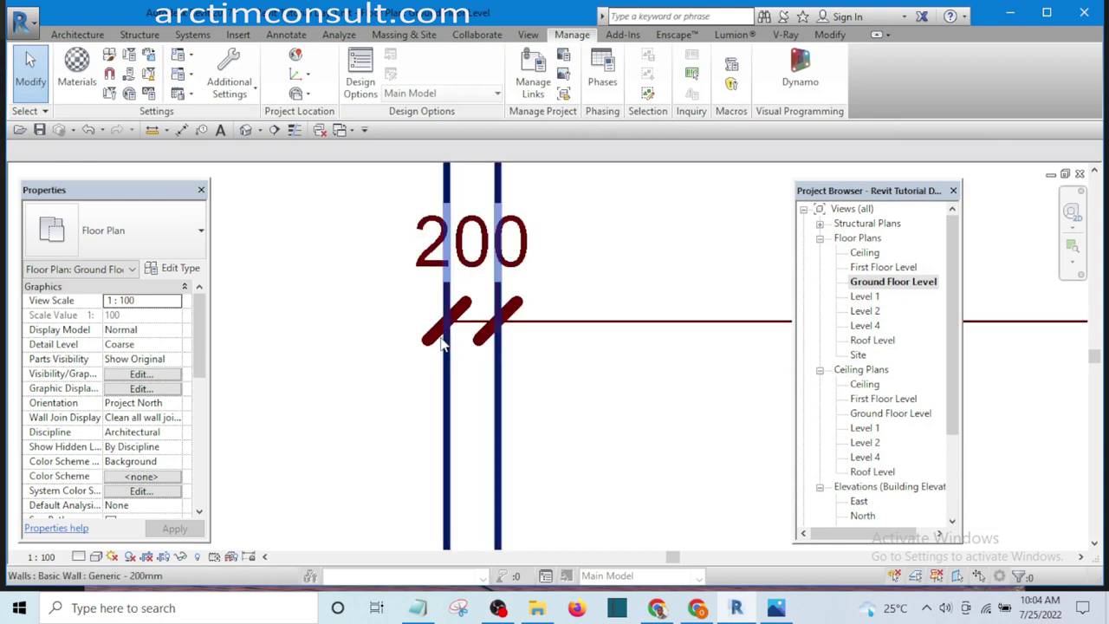
scroll(414, 357, down, 4)
scroll(468, 343, up, 2)
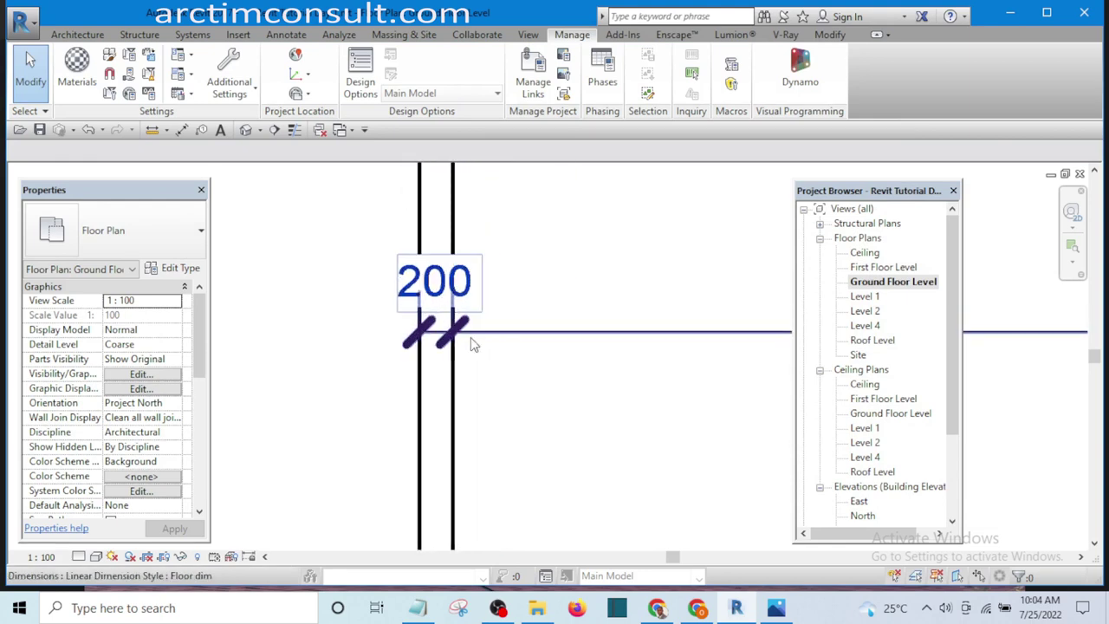
scroll(433, 345, down, 6)
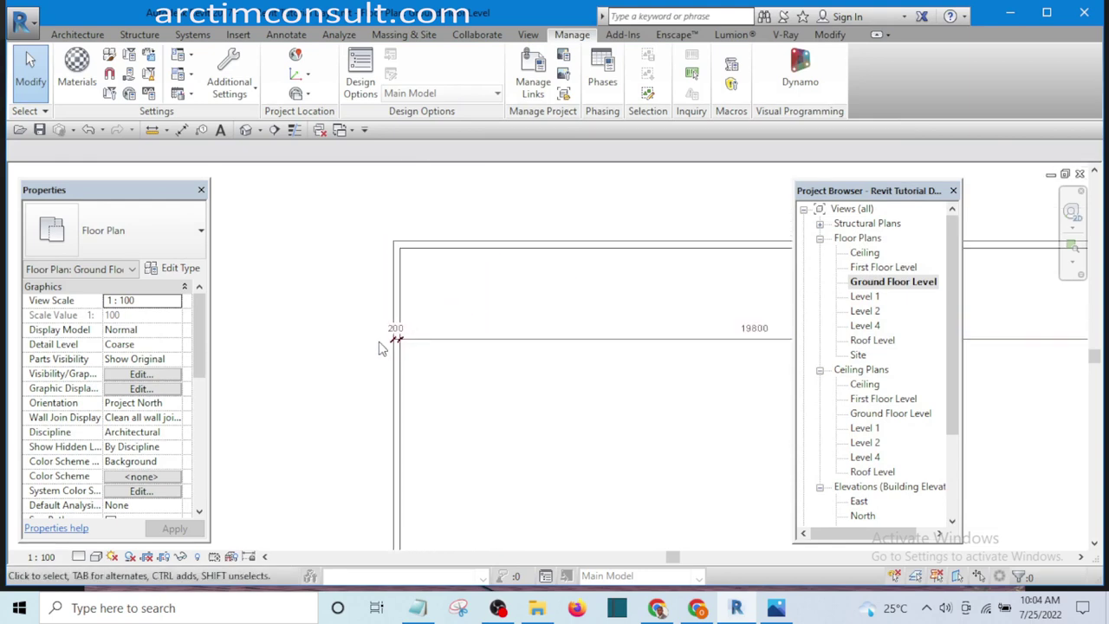
scroll(597, 347, up, 8)
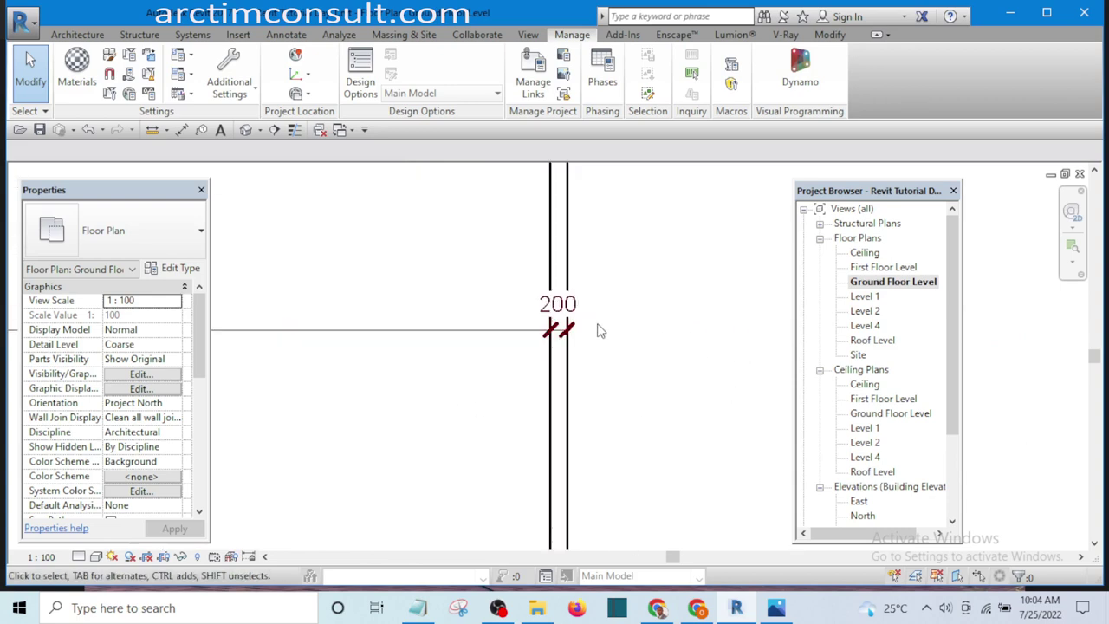
scroll(578, 338, up, 1)
scroll(667, 344, down, 6)
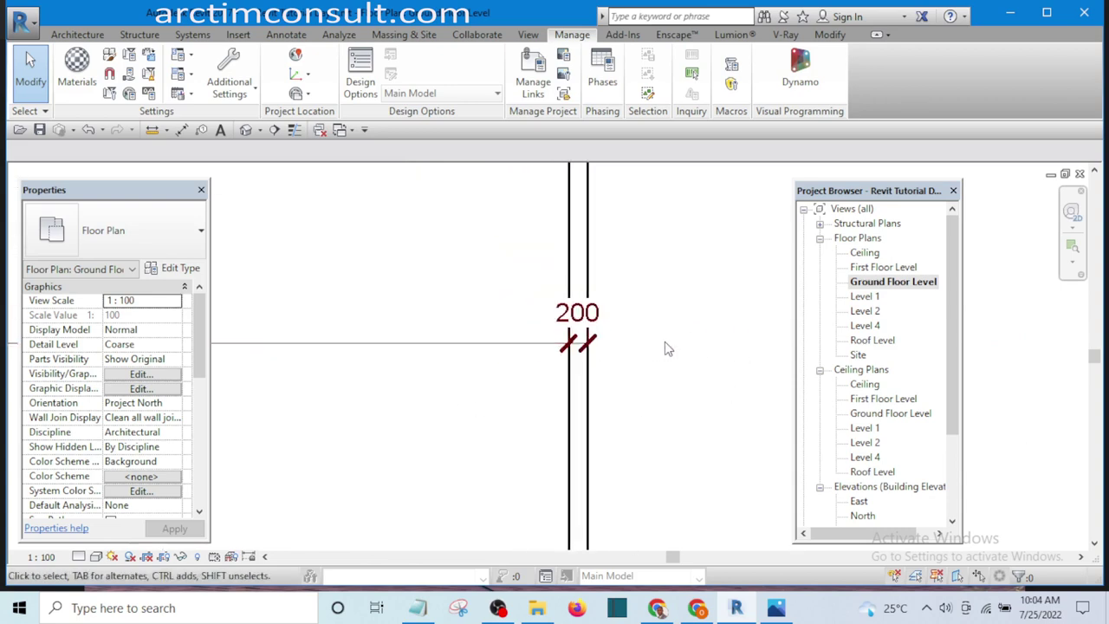
scroll(515, 364, up, 8)
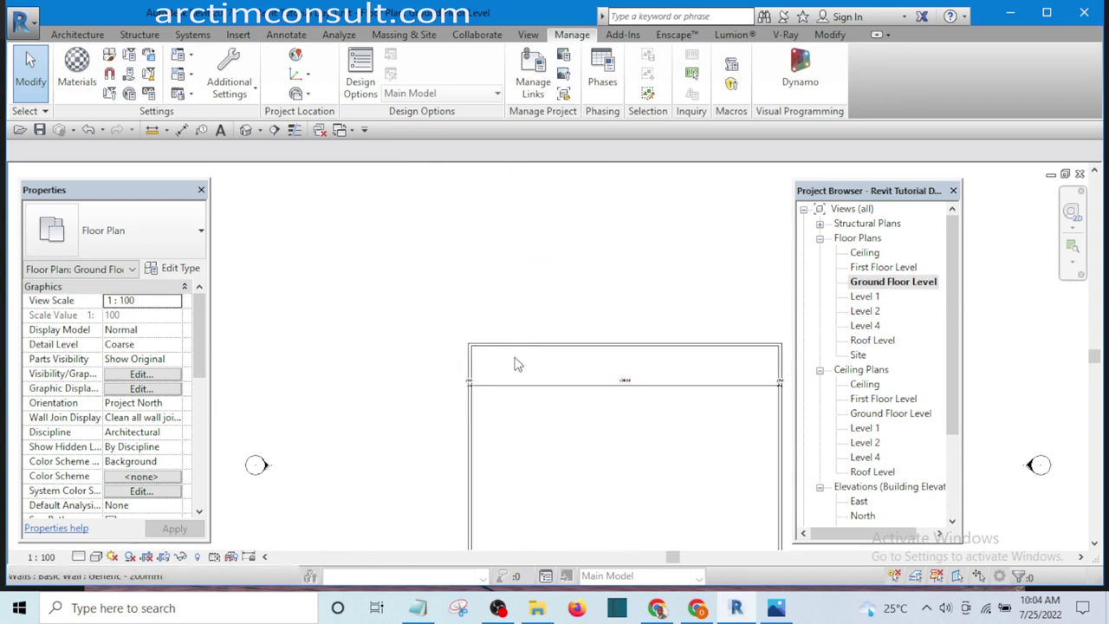
scroll(416, 390, up, 2)
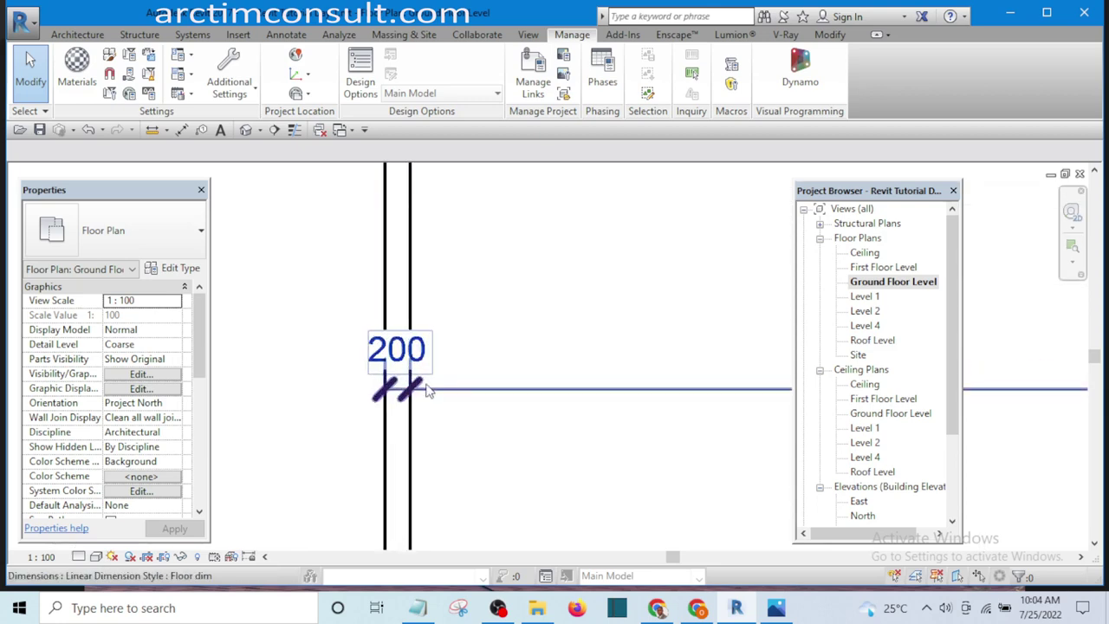
scroll(470, 396, down, 4)
scroll(473, 396, up, 3)
scroll(468, 396, up, 1)
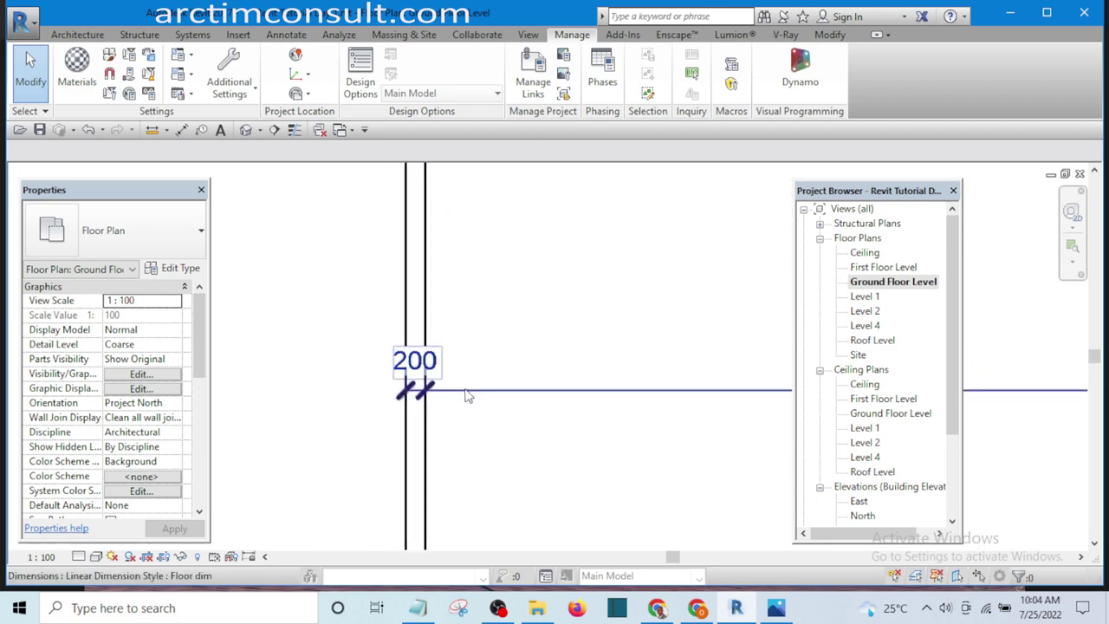
Step: Examine the wall thickness dimension and its tick marks at the west wall near the northwest corner
scroll(531, 412, down, 2)
scroll(502, 390, up, 3)
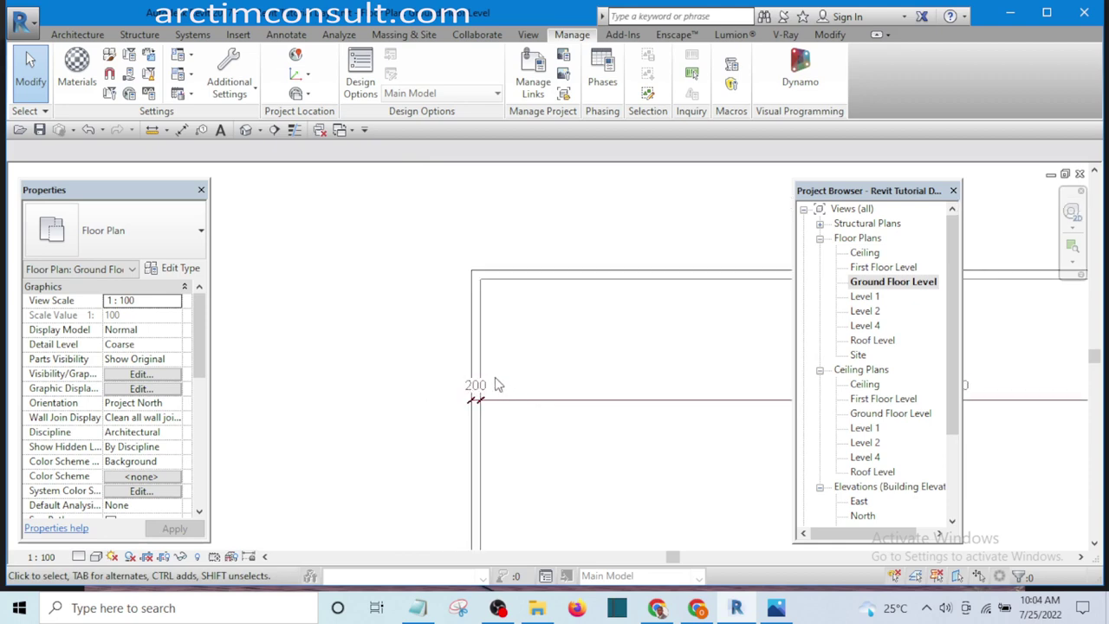
scroll(384, 376, down, 3)
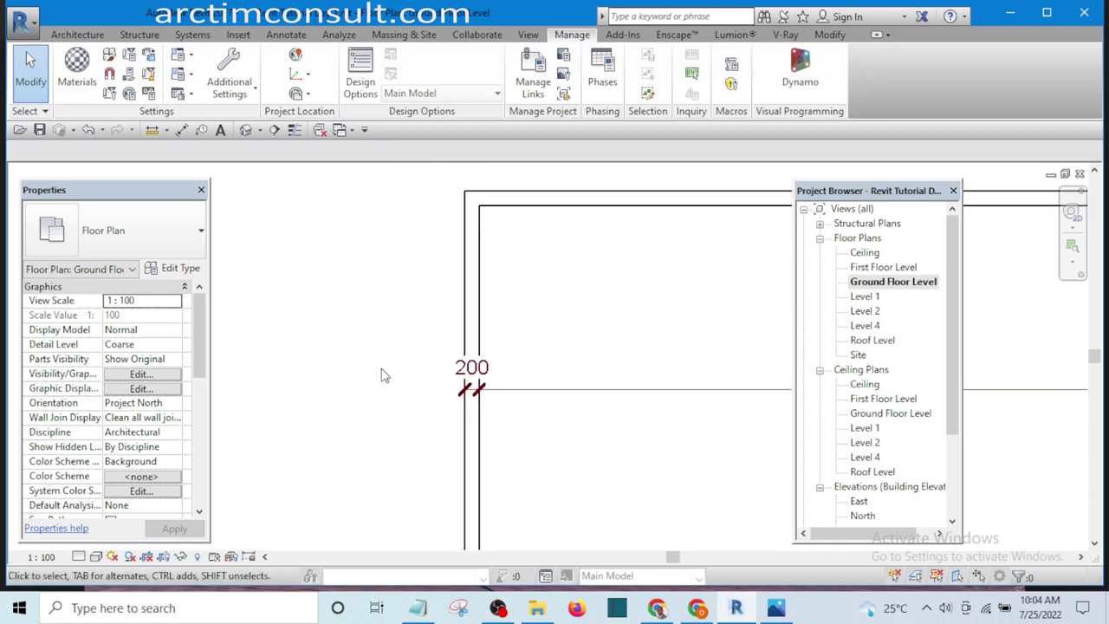
scroll(381, 384, up, 3)
scroll(381, 384, up, 2)
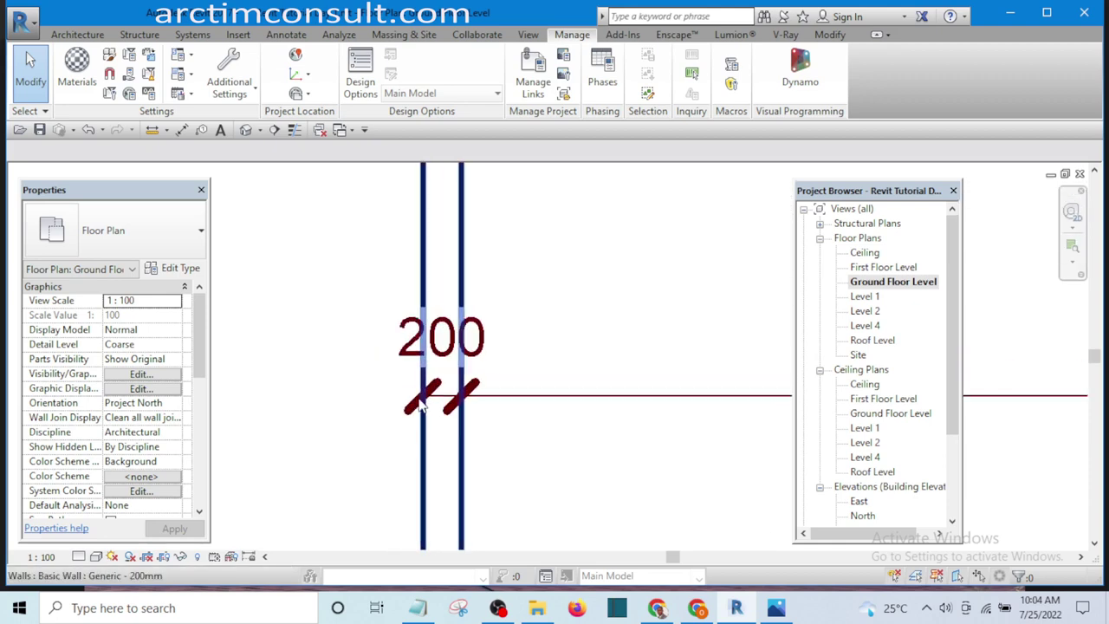
scroll(403, 412, down, 1)
scroll(403, 412, down, 1)
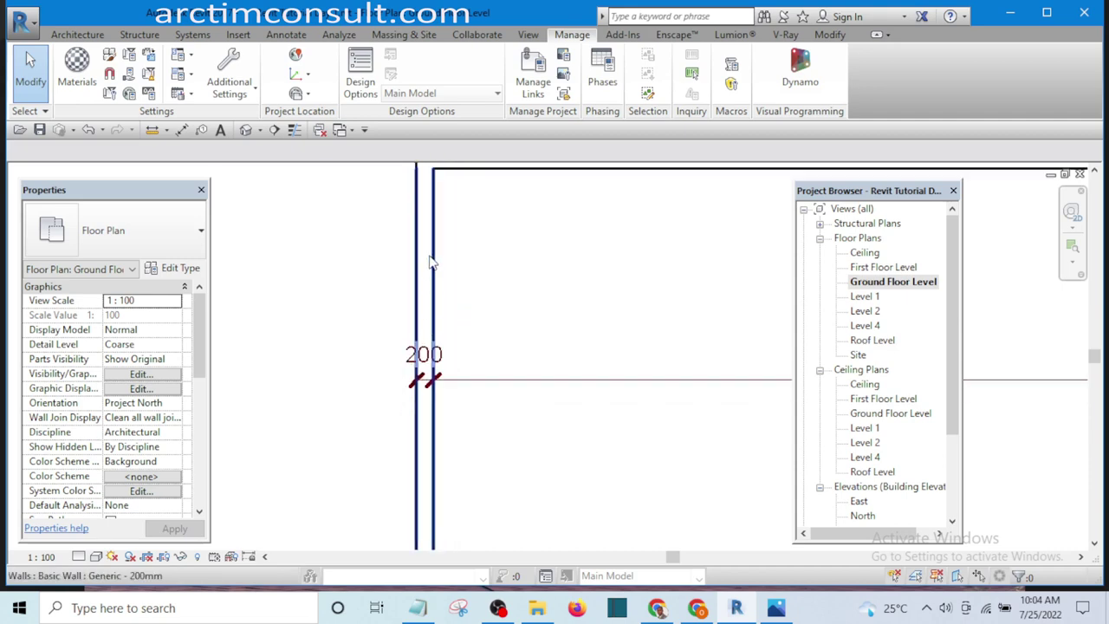
scroll(338, 319, down, 2)
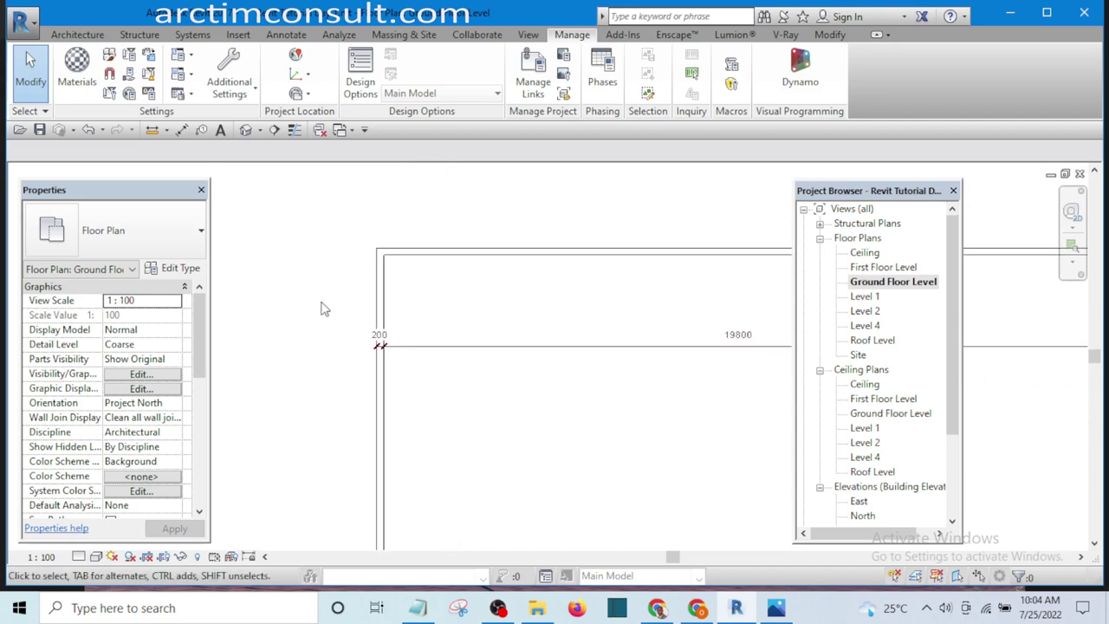
scroll(320, 309, up, 1)
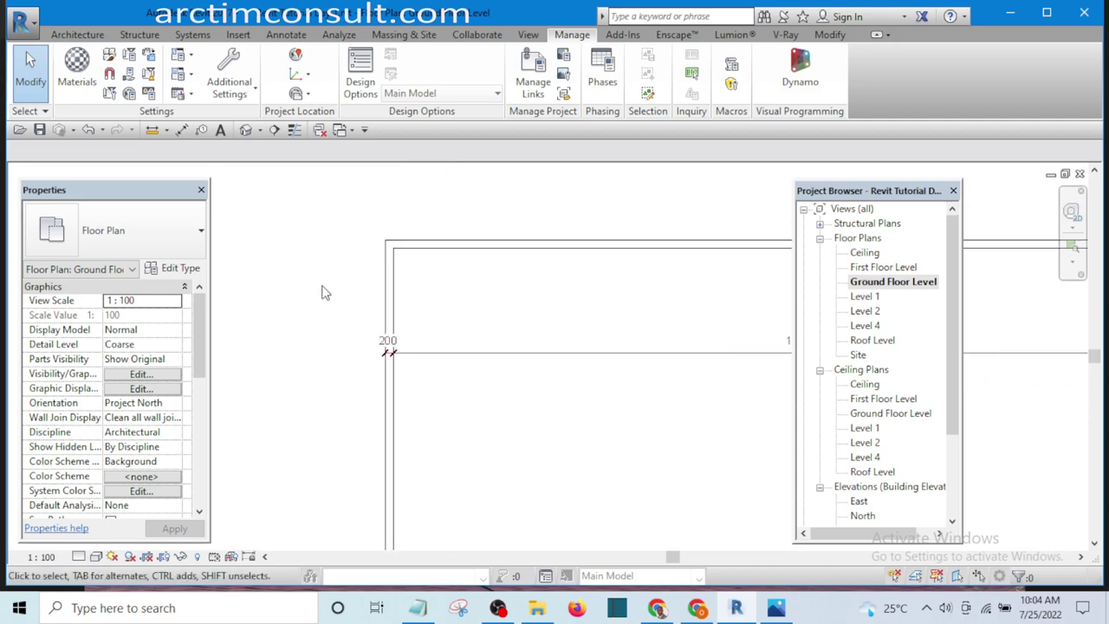
Step: Select the four walls of the rectangle, filtering the dimension string out of the selection
click(388, 294)
scroll(386, 288, down, 2)
scroll(386, 290, down, 4)
click(363, 240)
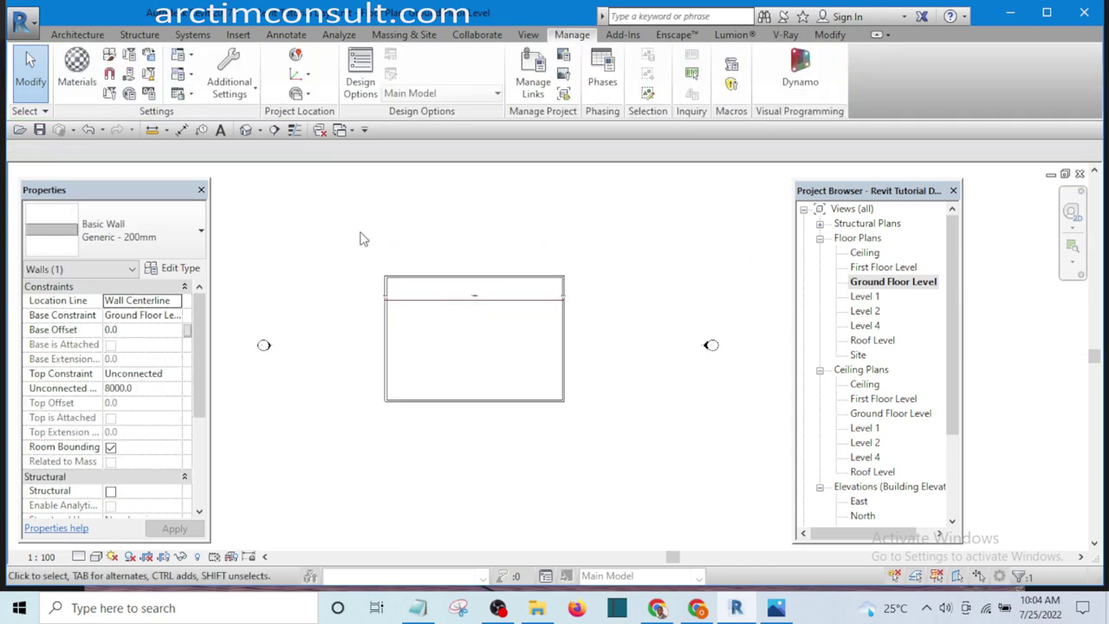
drag(620, 468, 349, 240)
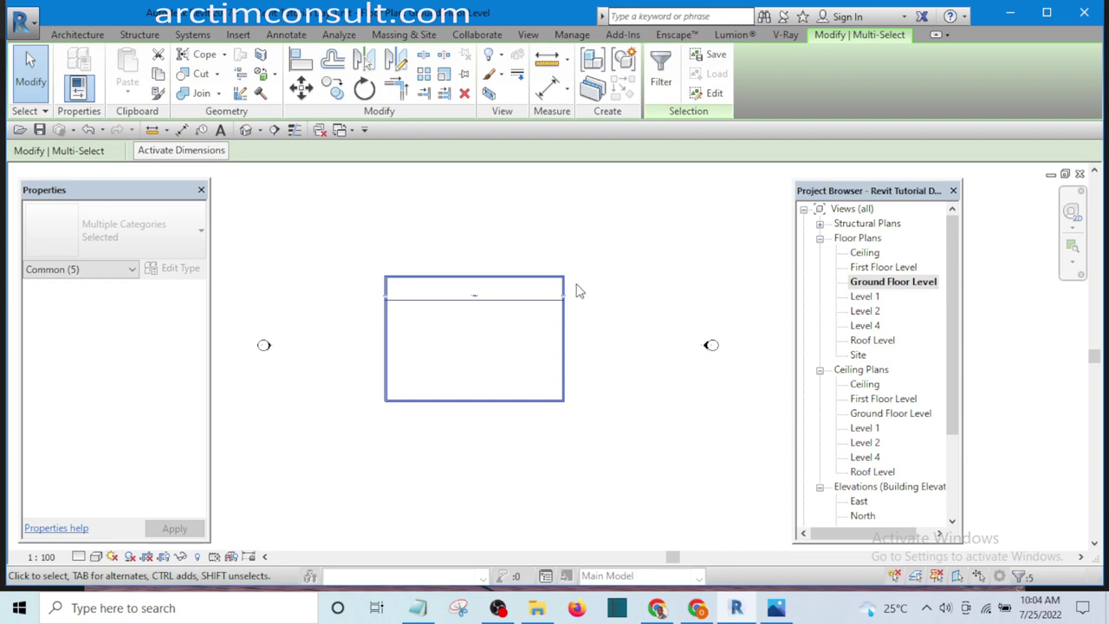
click(661, 69)
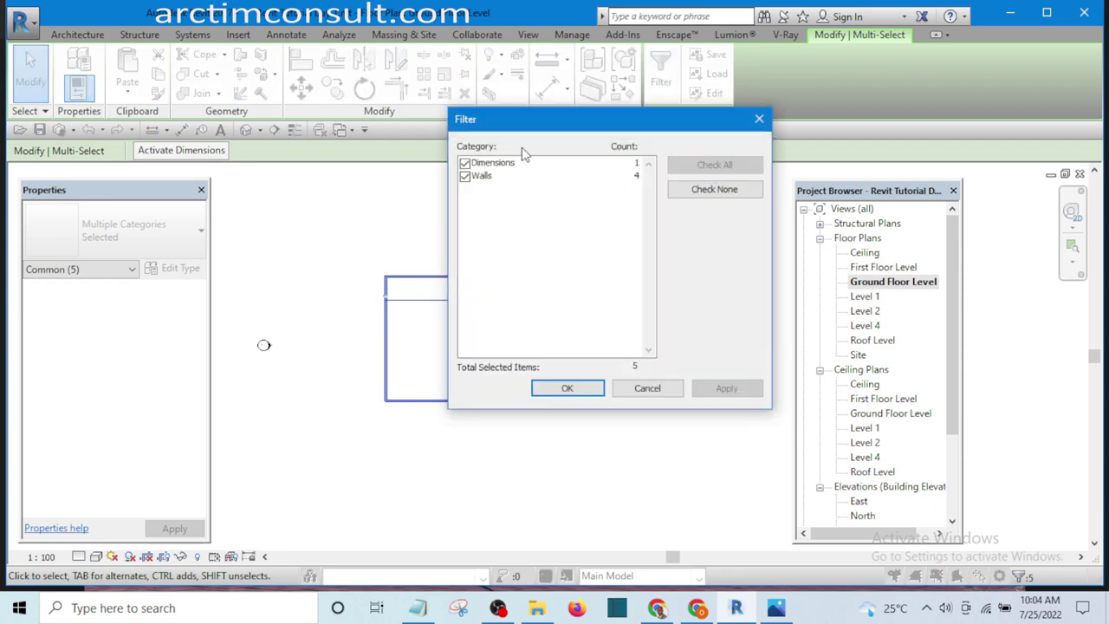
click(465, 164)
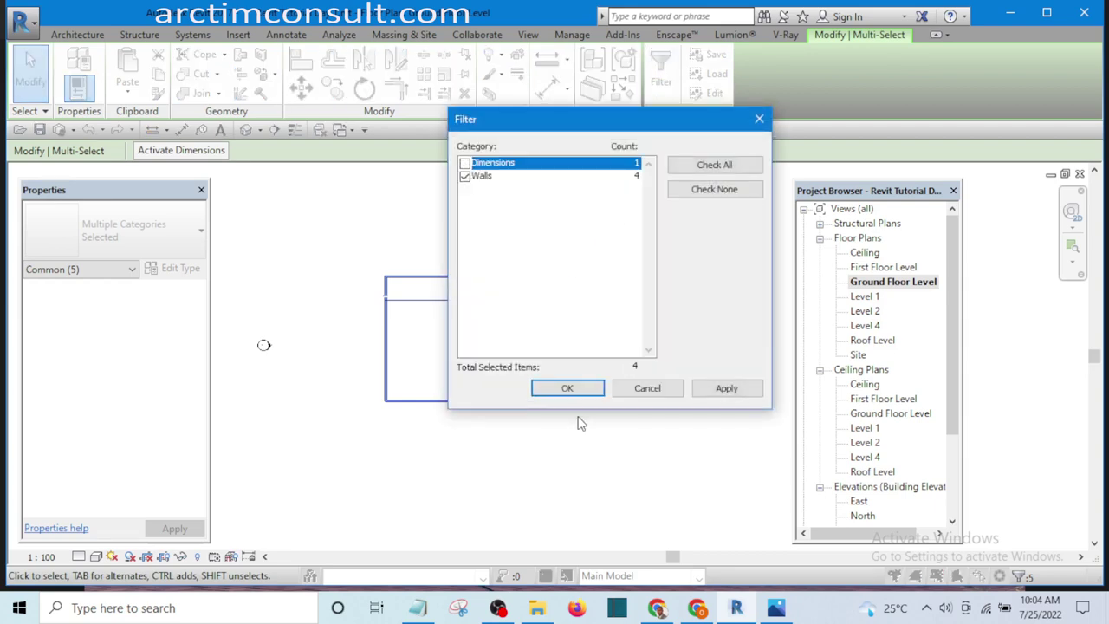
click(576, 387)
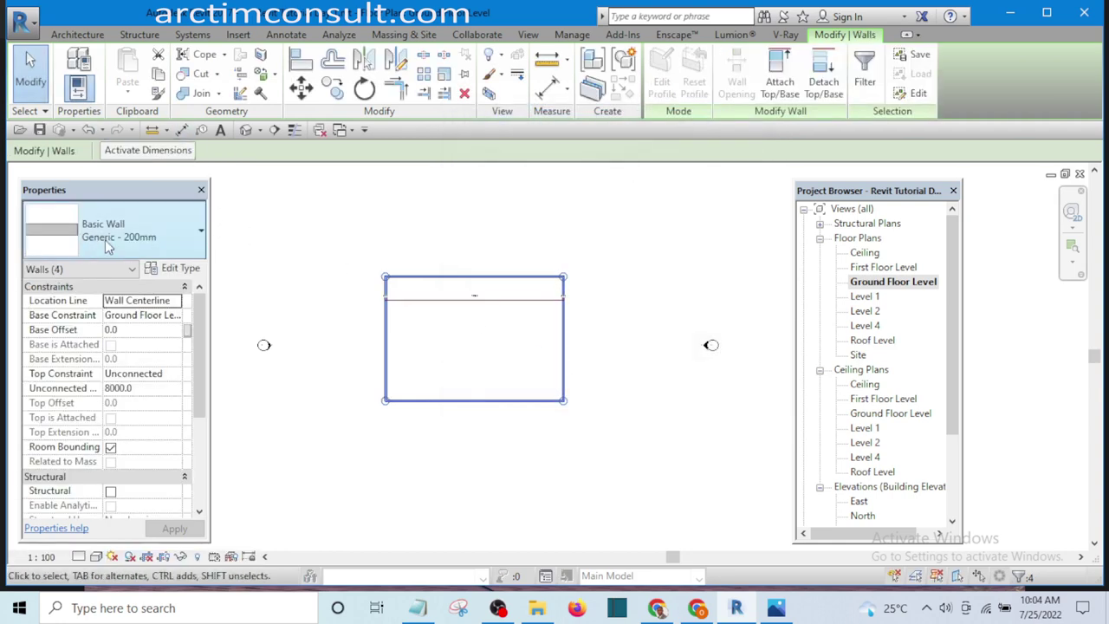
Step: Duplicate the selected walls' Generic - 200mm type as 225 Wall
click(180, 270)
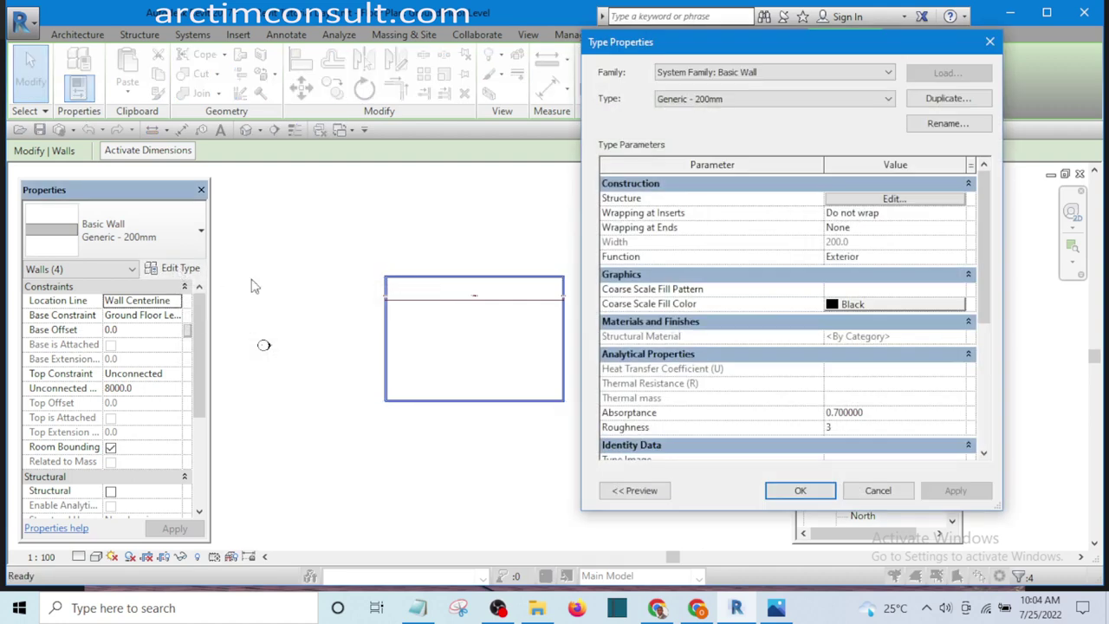
click(946, 98)
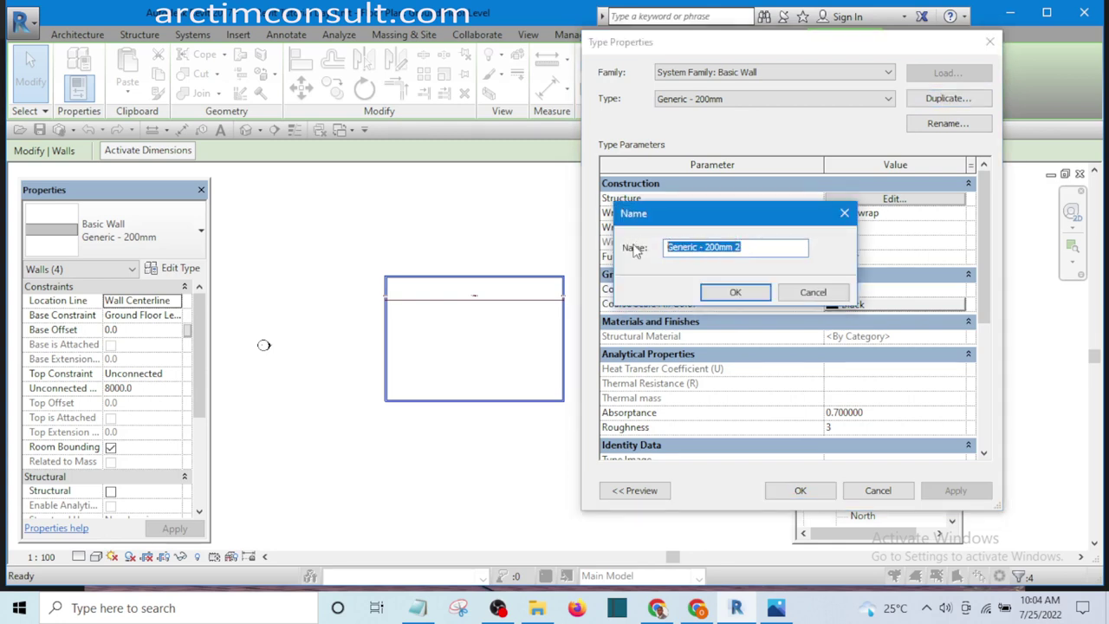
text(225 Wall)
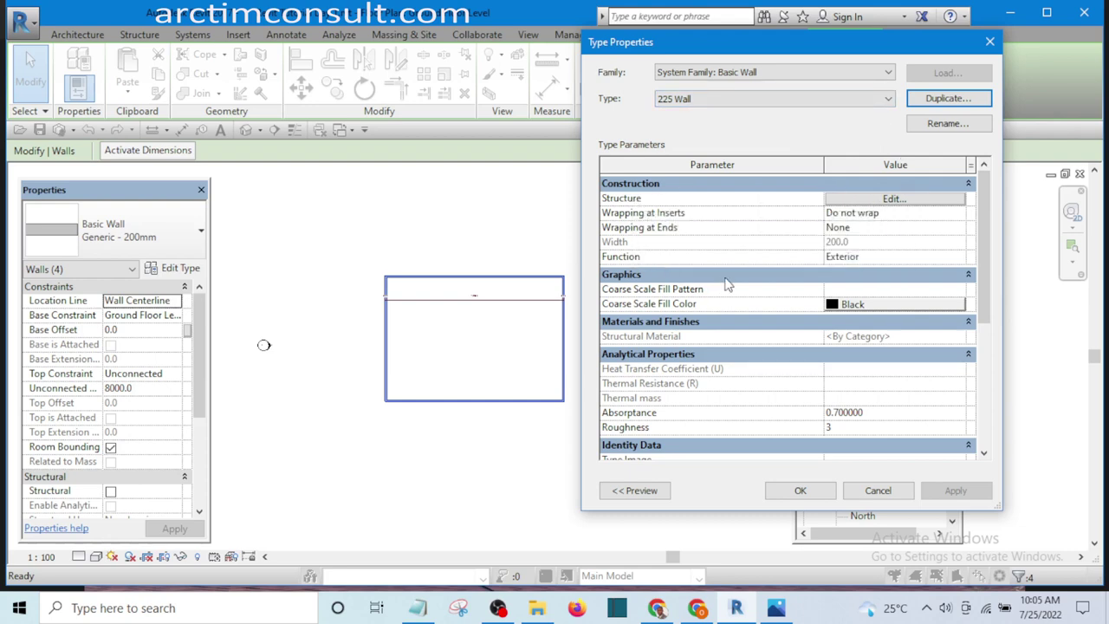
Step: Set the thickness of the 225 Wall type's Structure [1] layer to 225 mm
click(893, 199)
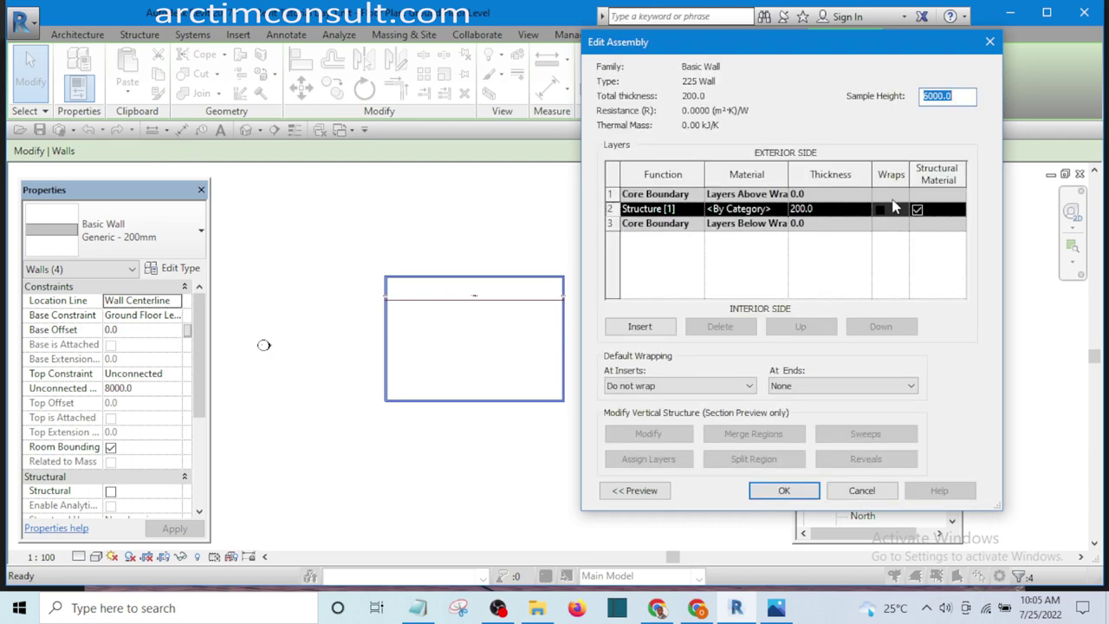
click(816, 208)
drag(816, 211, 786, 210)
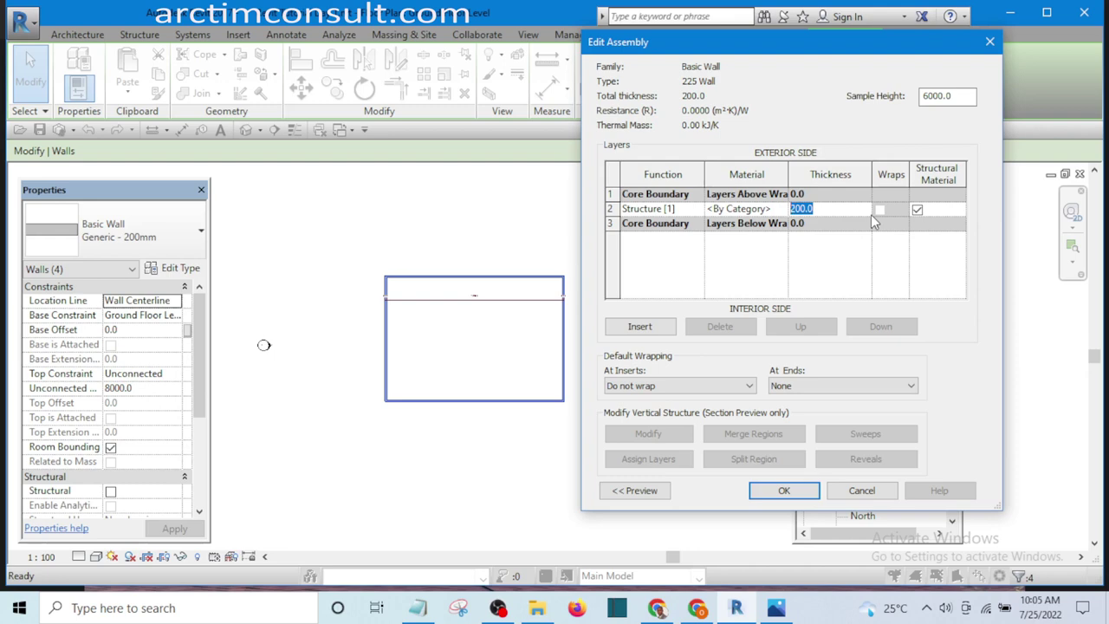
text(225)
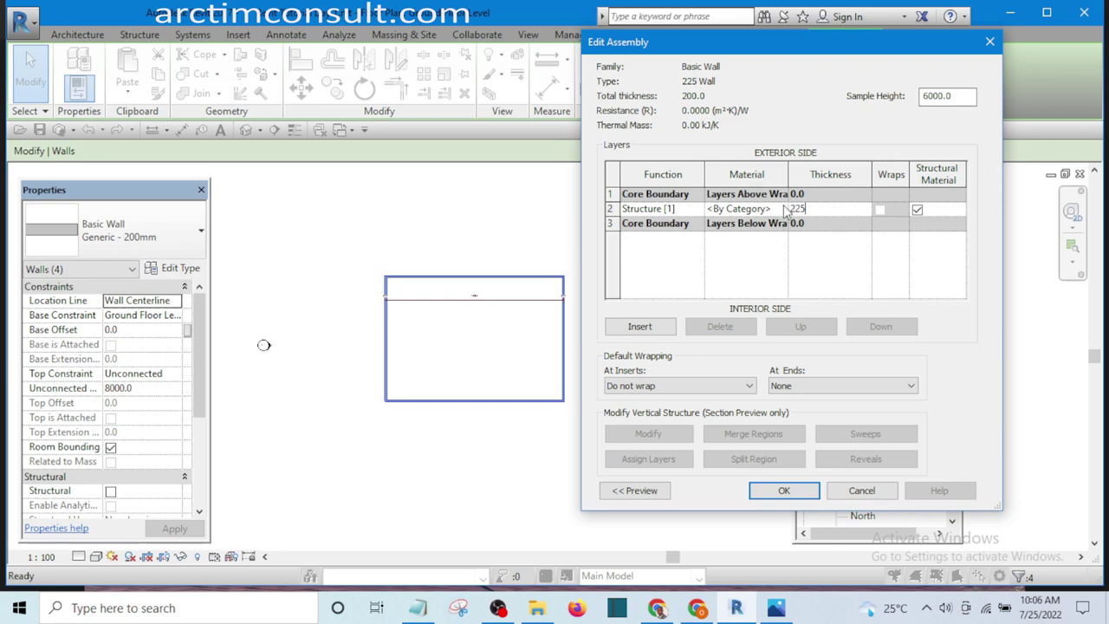
Step: Duplicate the Default Wall material for the structure layer and name the copy 225 wall
click(783, 210)
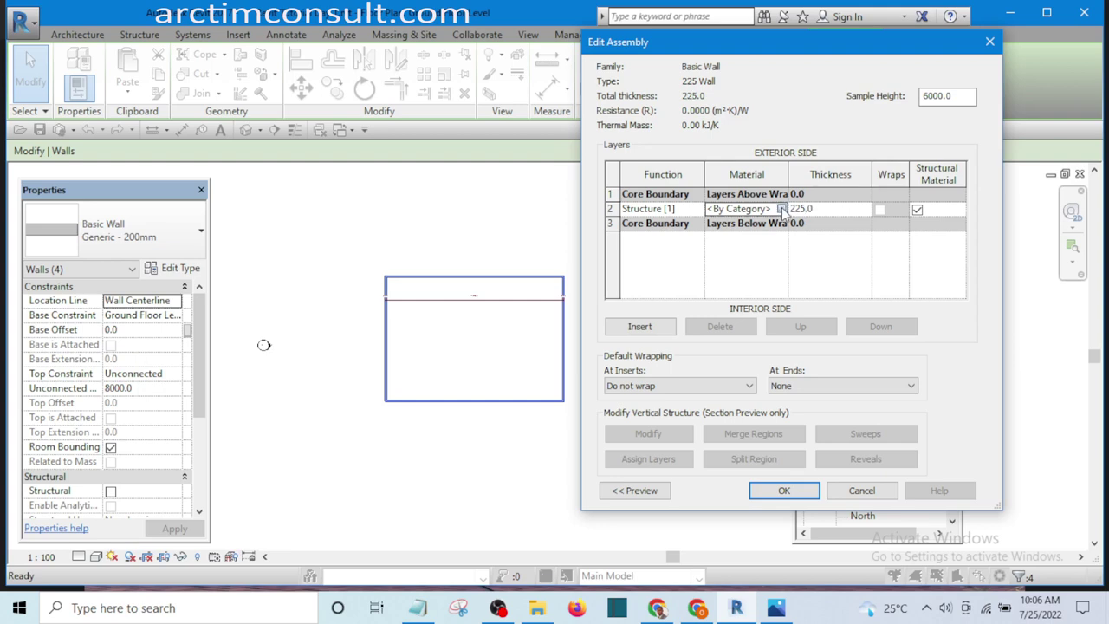
click(782, 210)
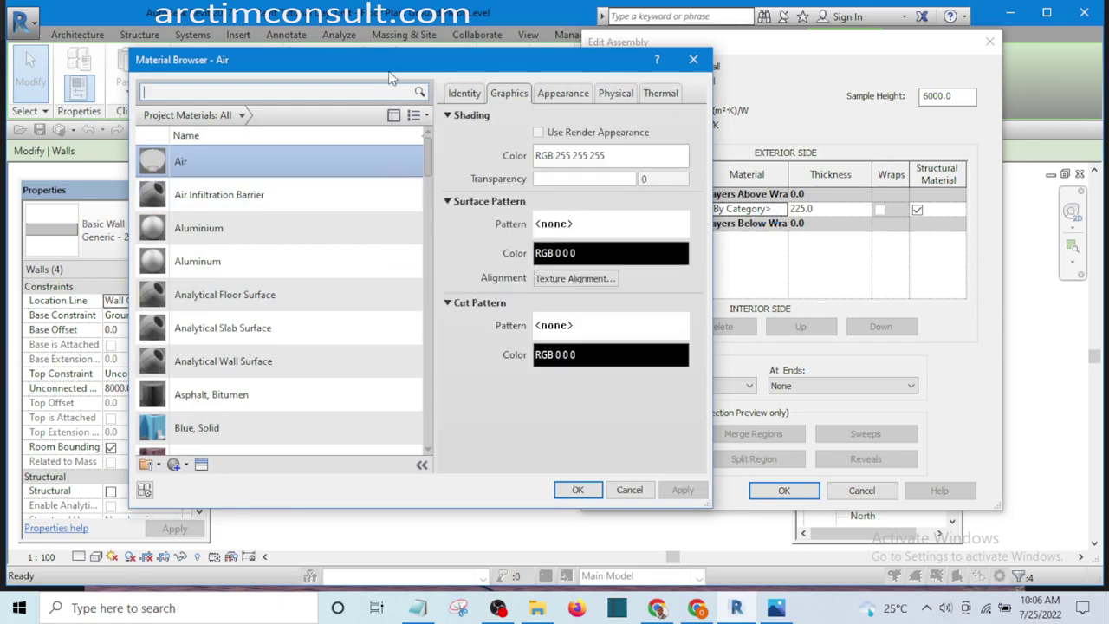
drag(388, 70, 388, 51)
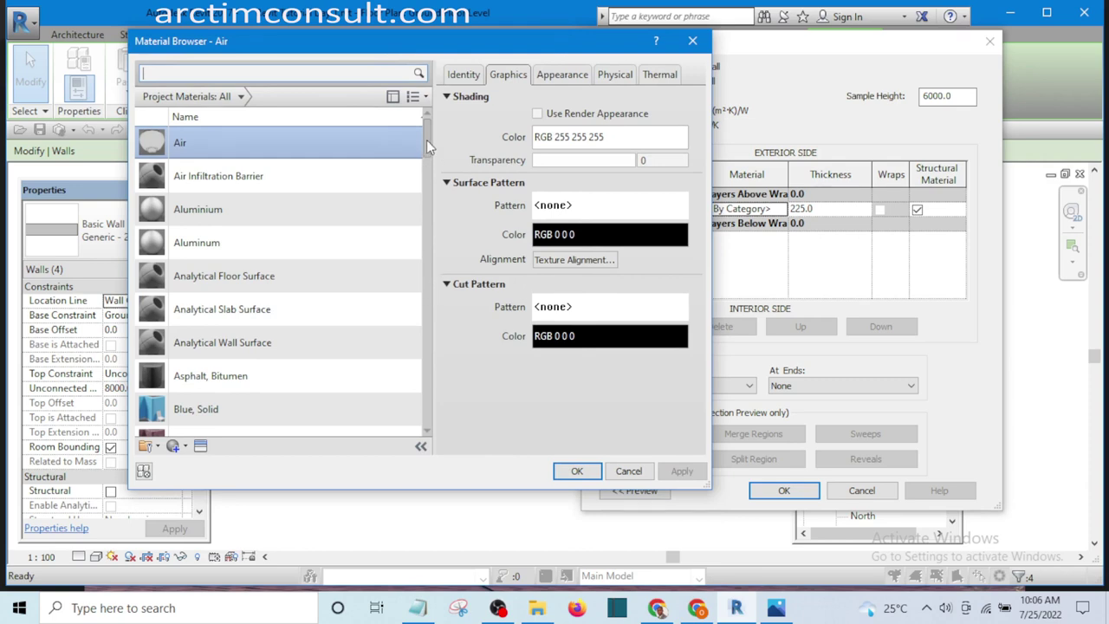
drag(426, 139, 435, 326)
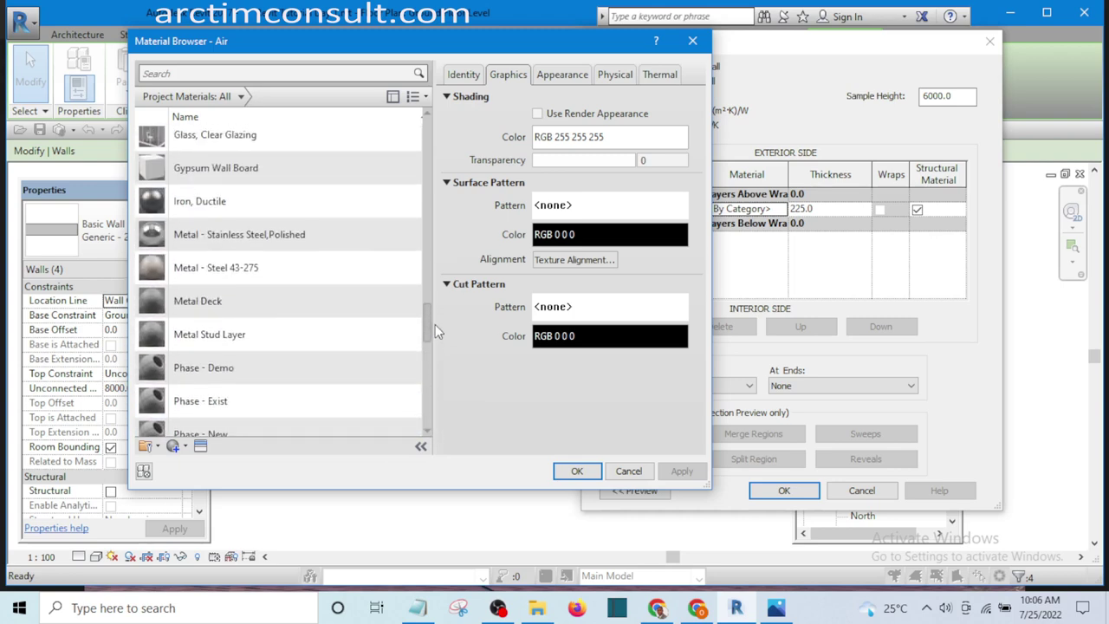
drag(435, 324, 443, 265)
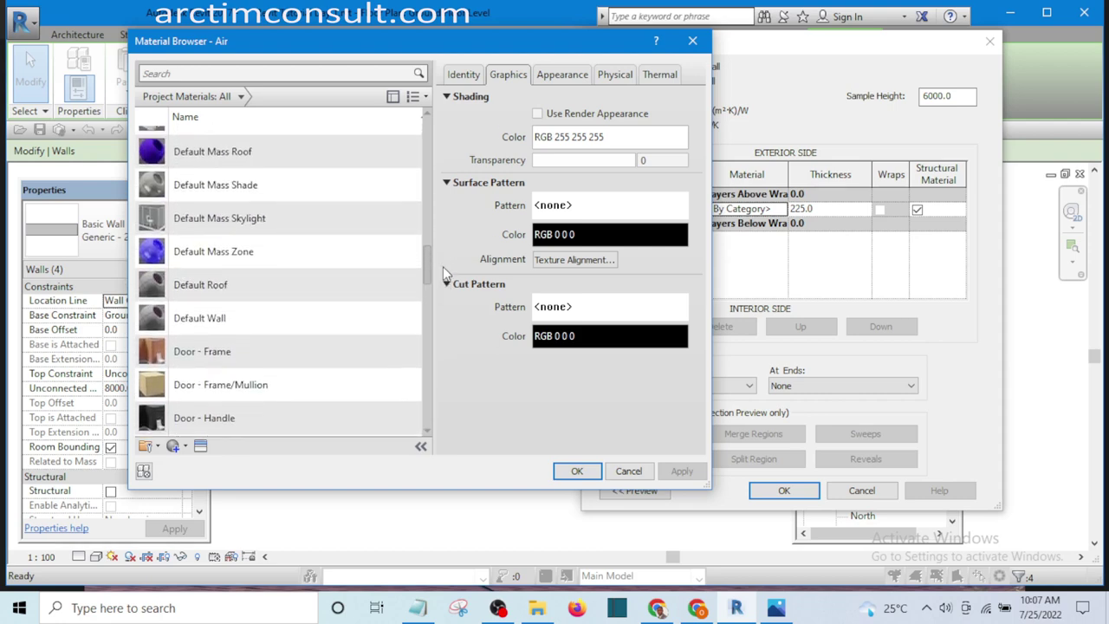
click(184, 318)
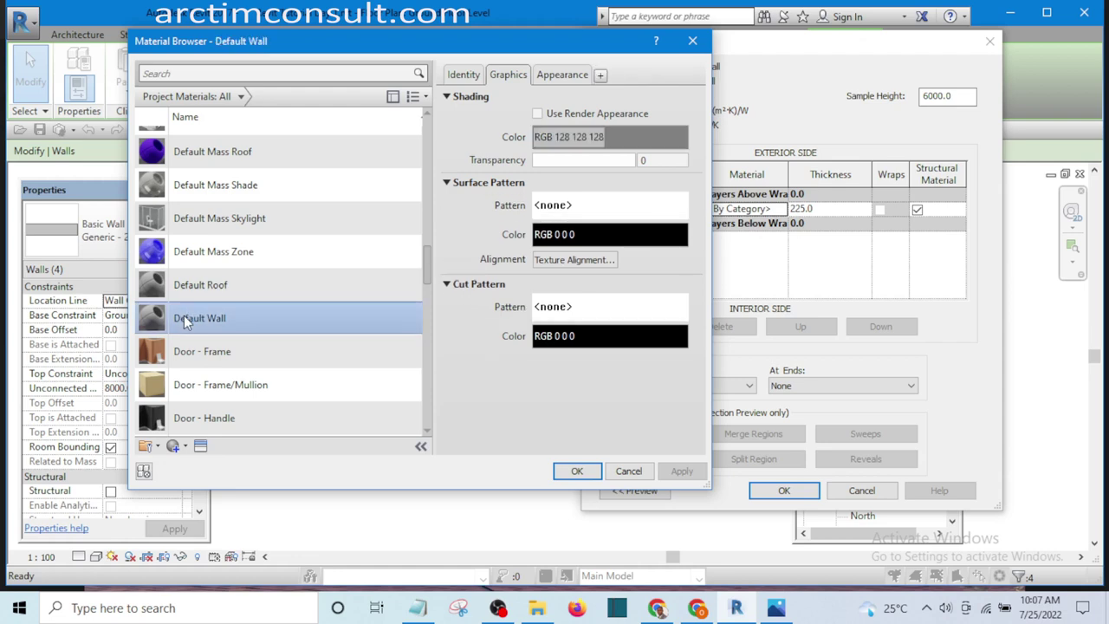
right_click(186, 317)
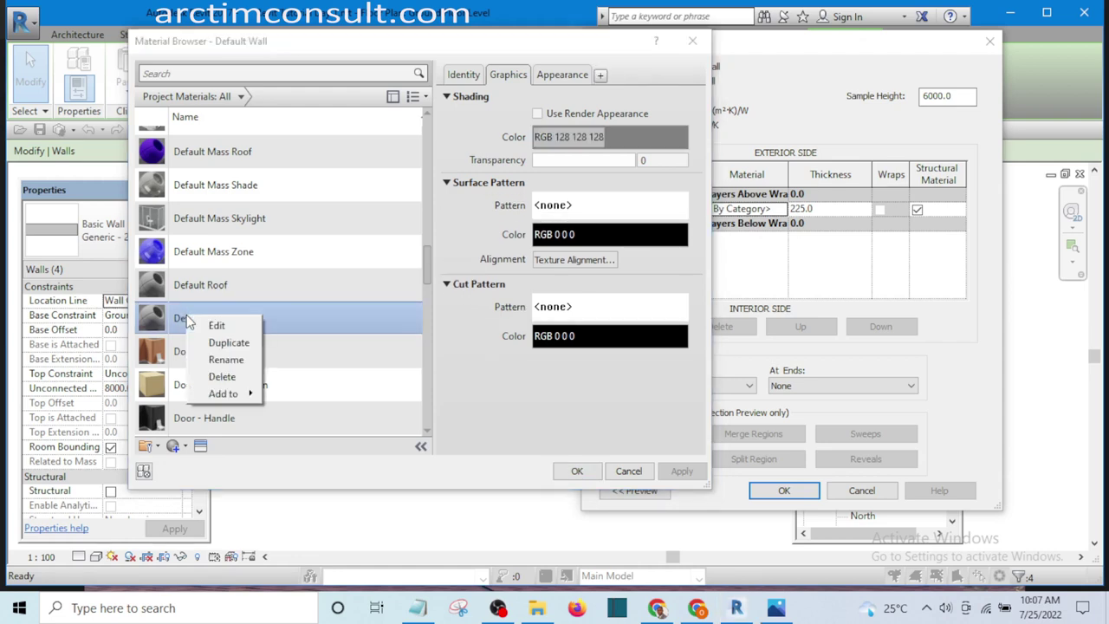
click(232, 343)
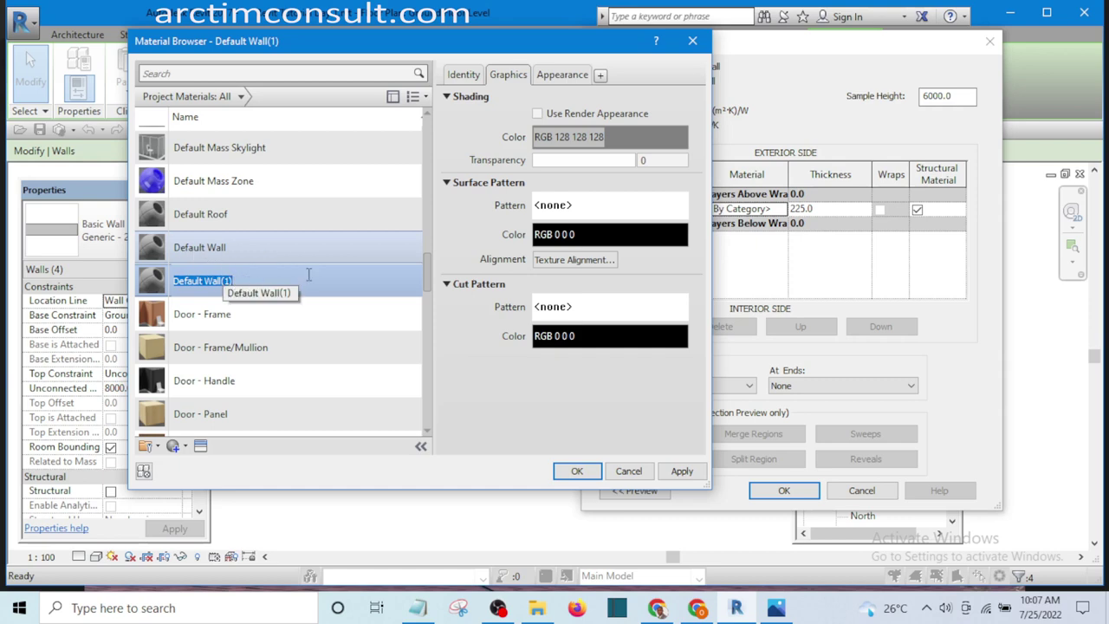
key(BackSpace)
text(225 wall)
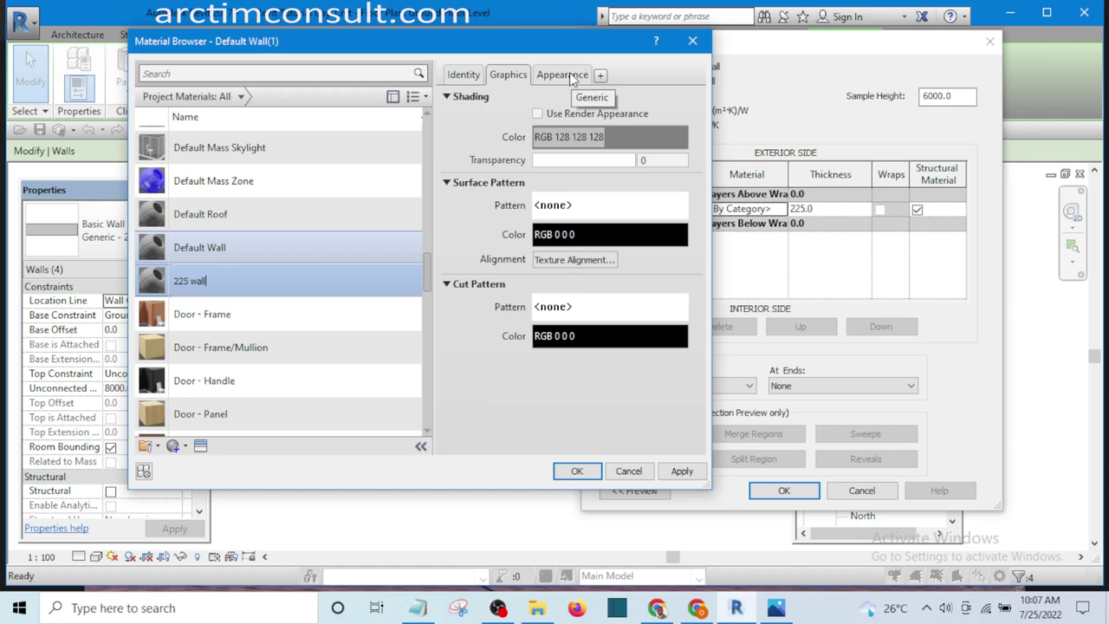
click(463, 76)
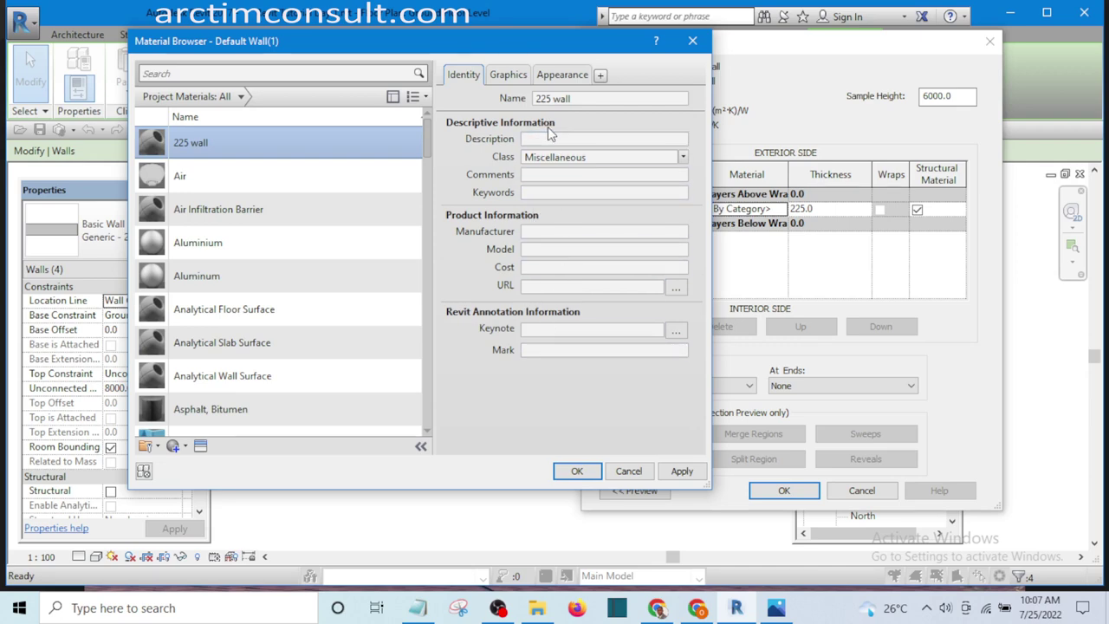
Step: Set the 225 wall material's shading color to light grey, RGB 205 205 205
click(508, 75)
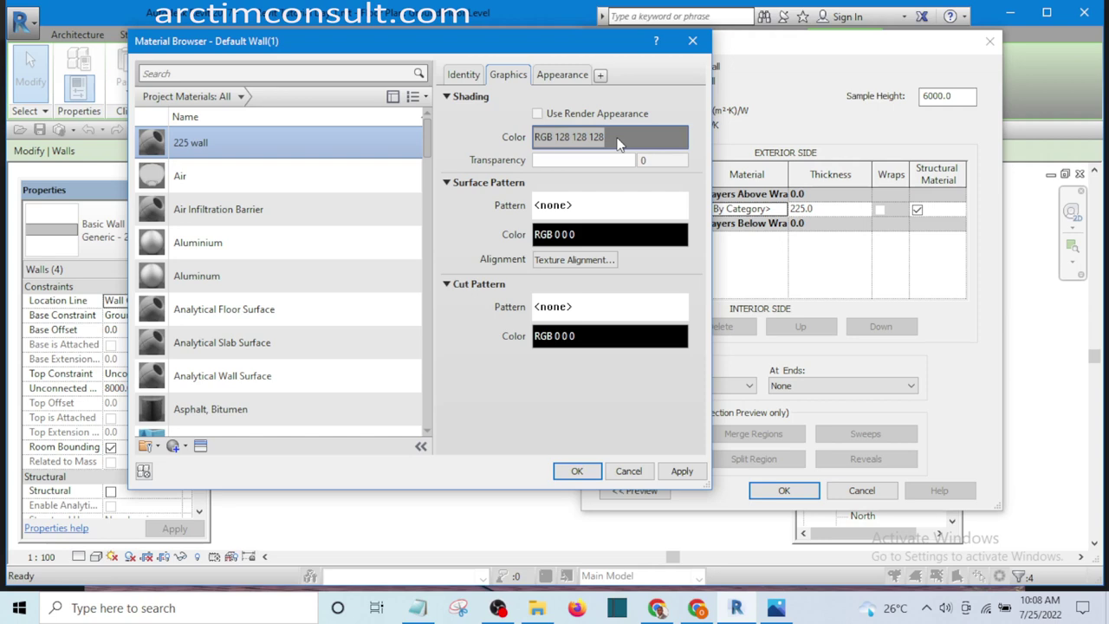
click(560, 74)
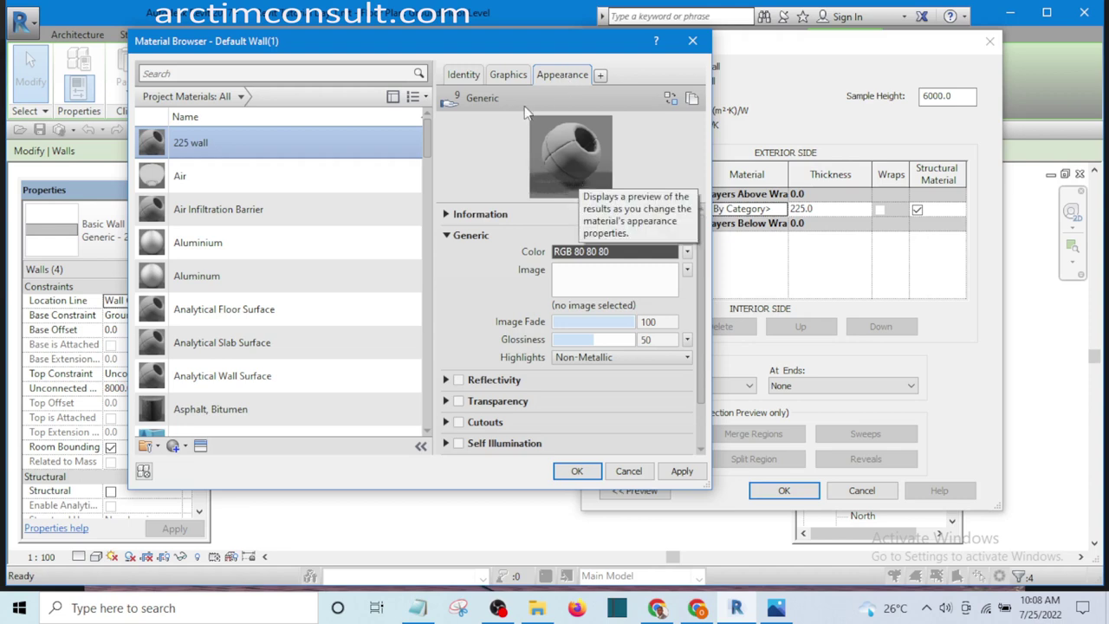
click(508, 76)
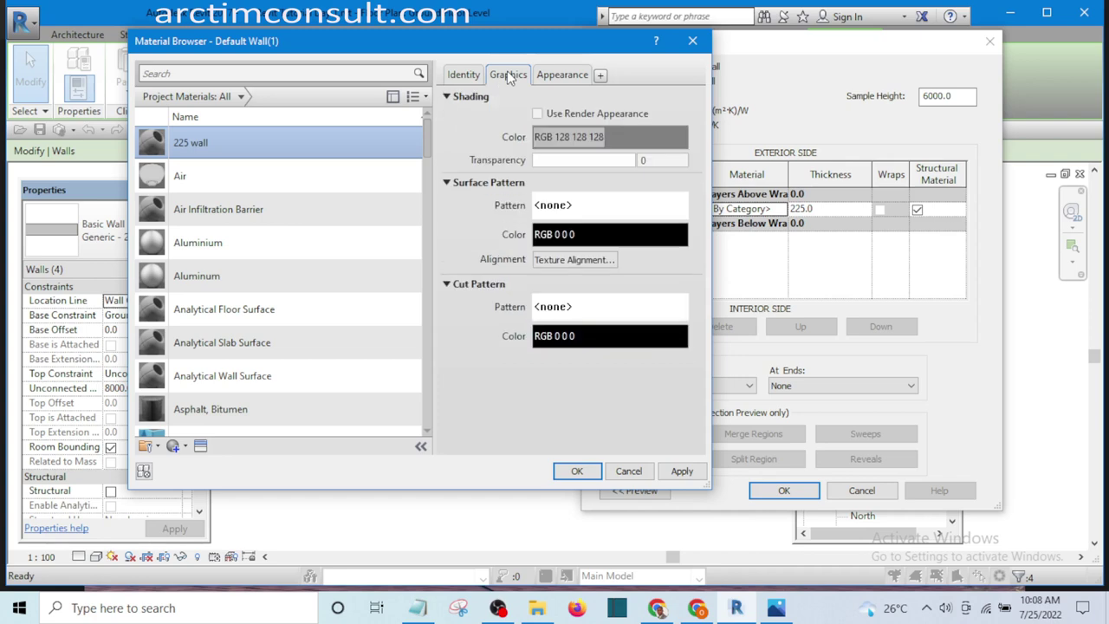
click(627, 140)
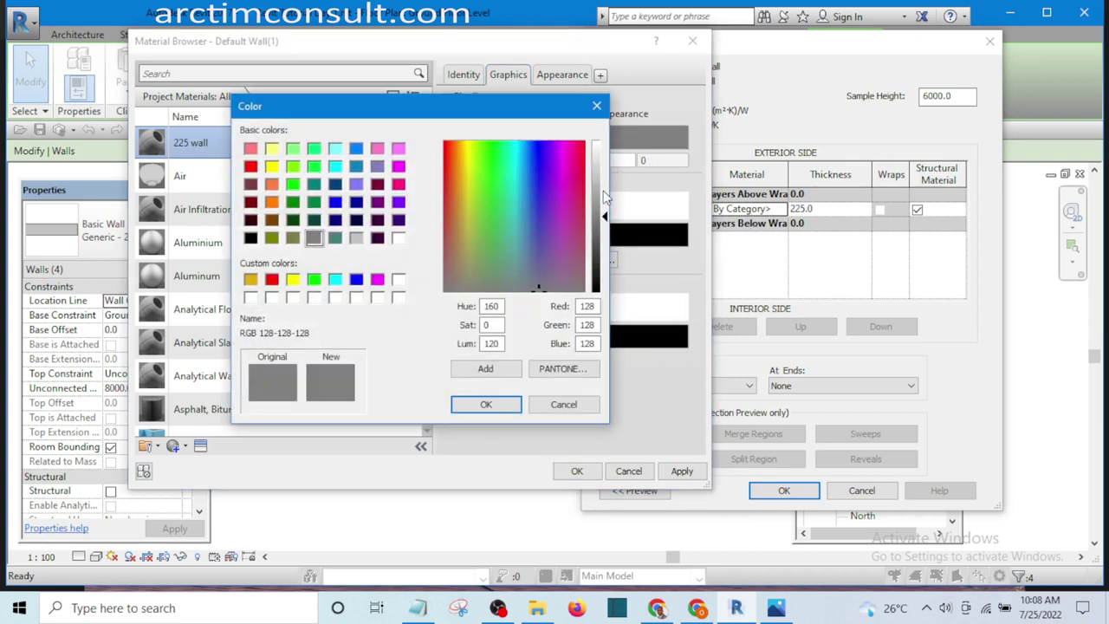
drag(606, 227, 604, 173)
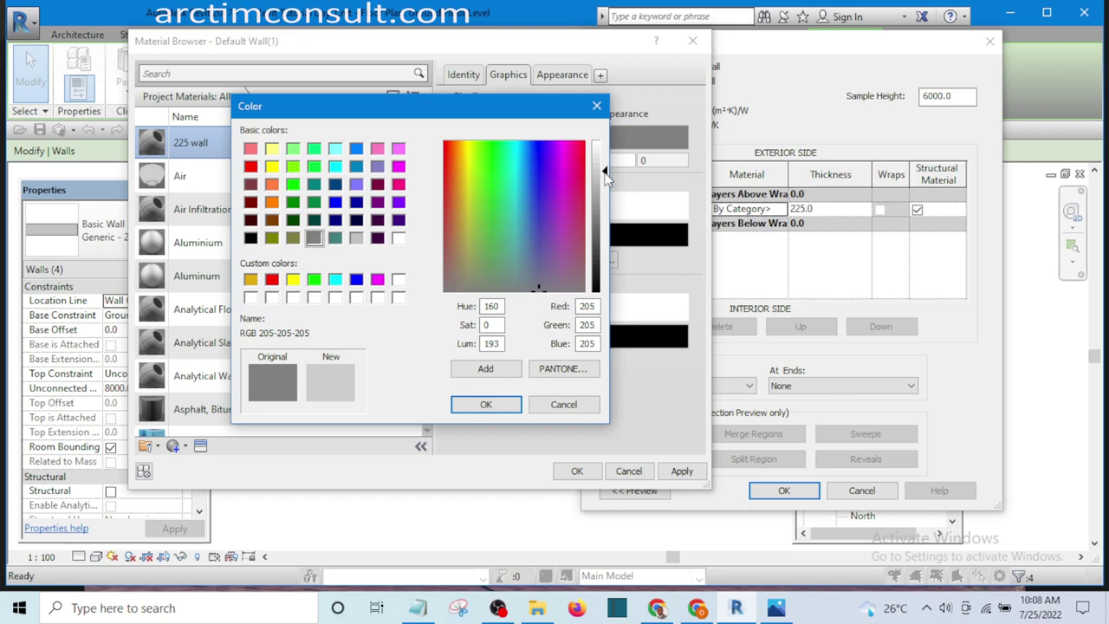
click(487, 405)
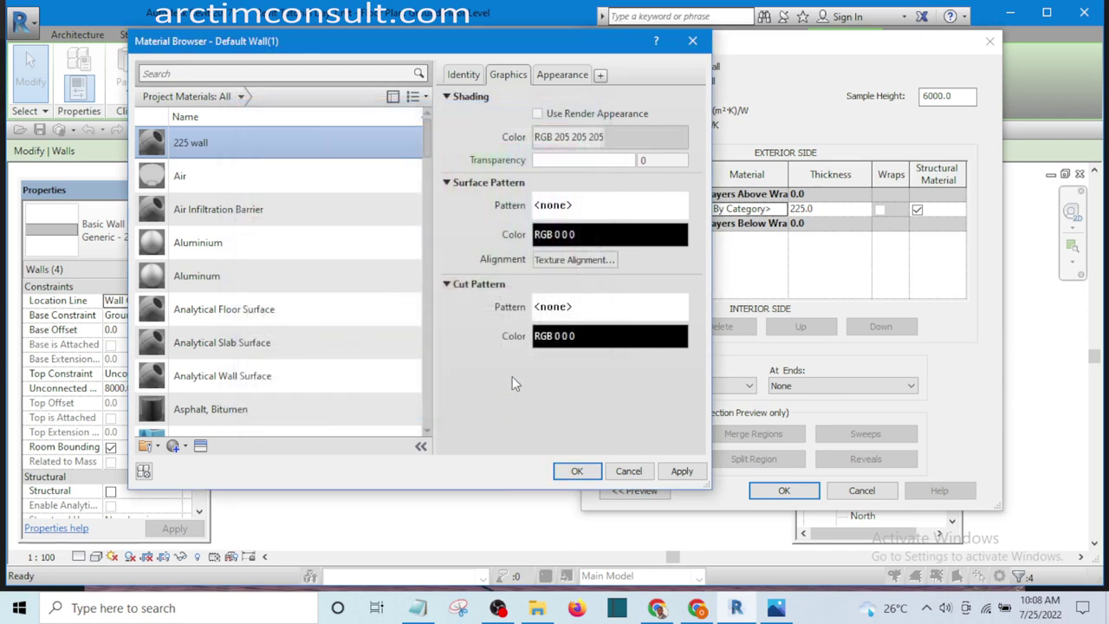
click(562, 75)
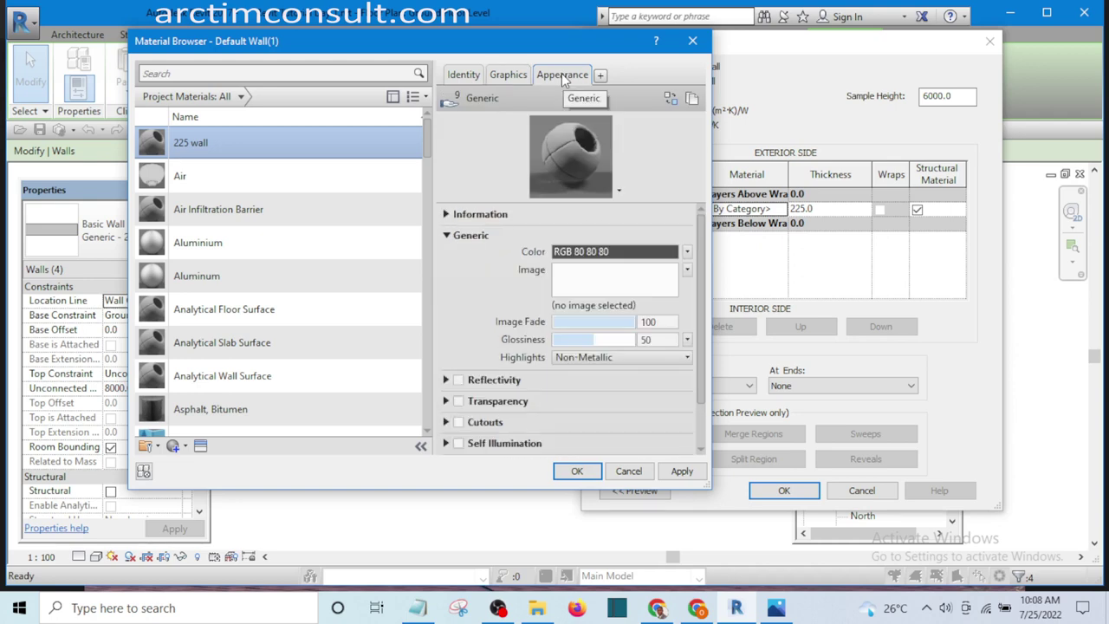
click(507, 75)
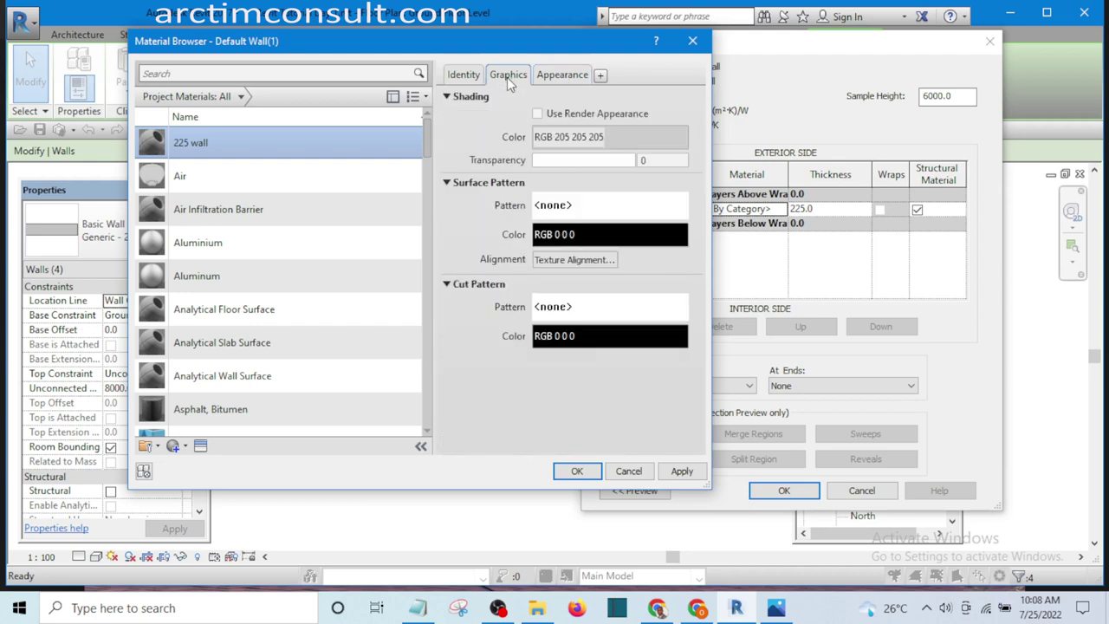
Step: Apply the 225 wall material to the structure layer and confirm the 225 Wall type for the four selected walls
click(682, 473)
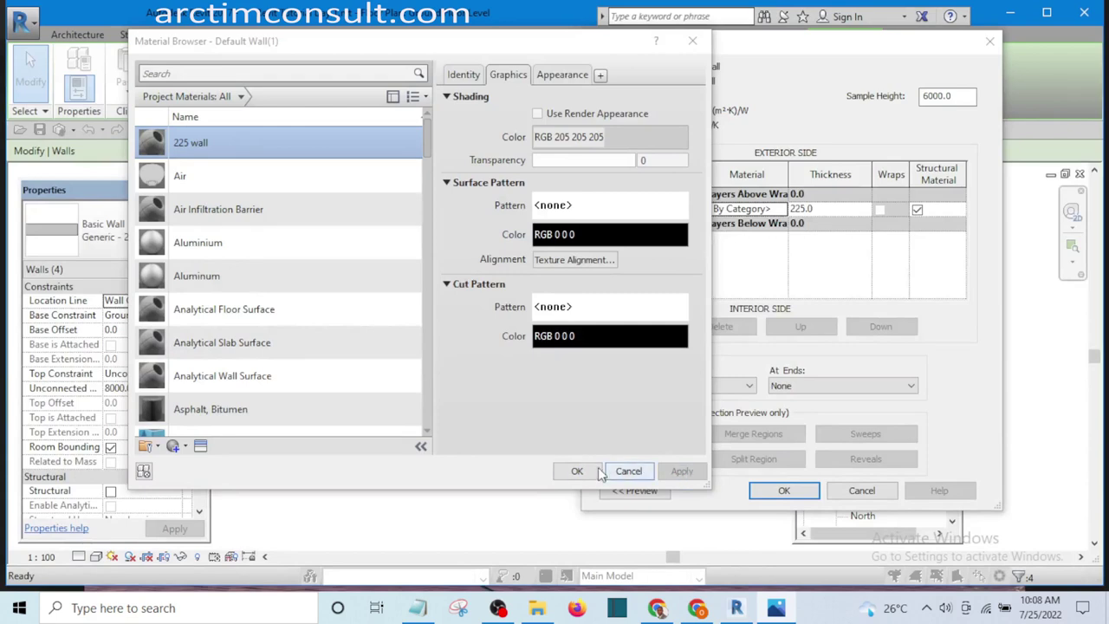
click(577, 472)
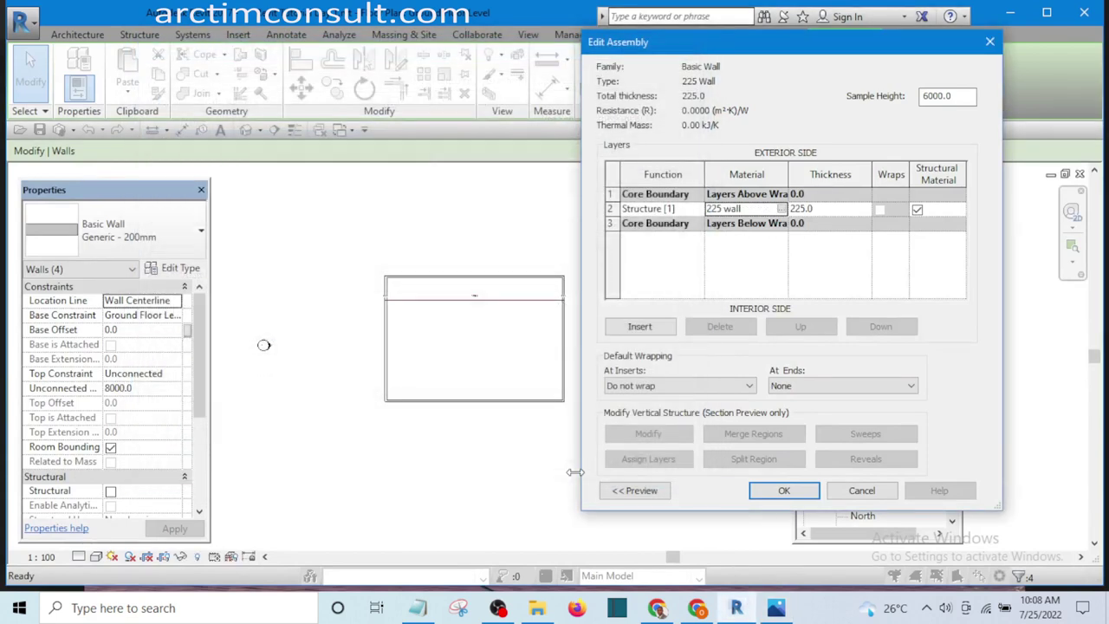
click(782, 490)
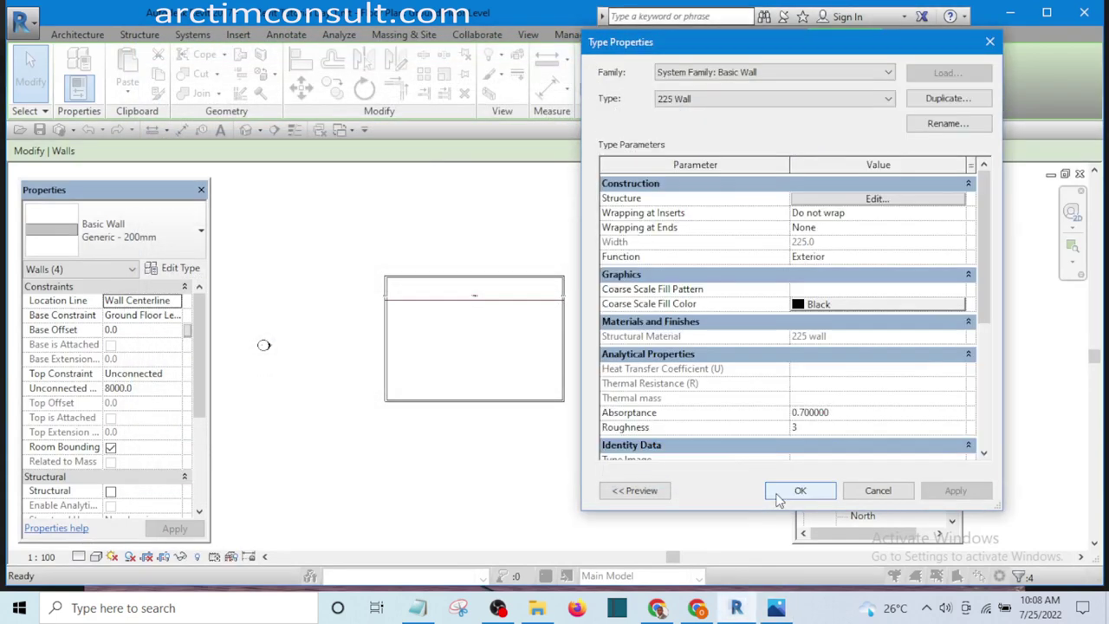
click(799, 490)
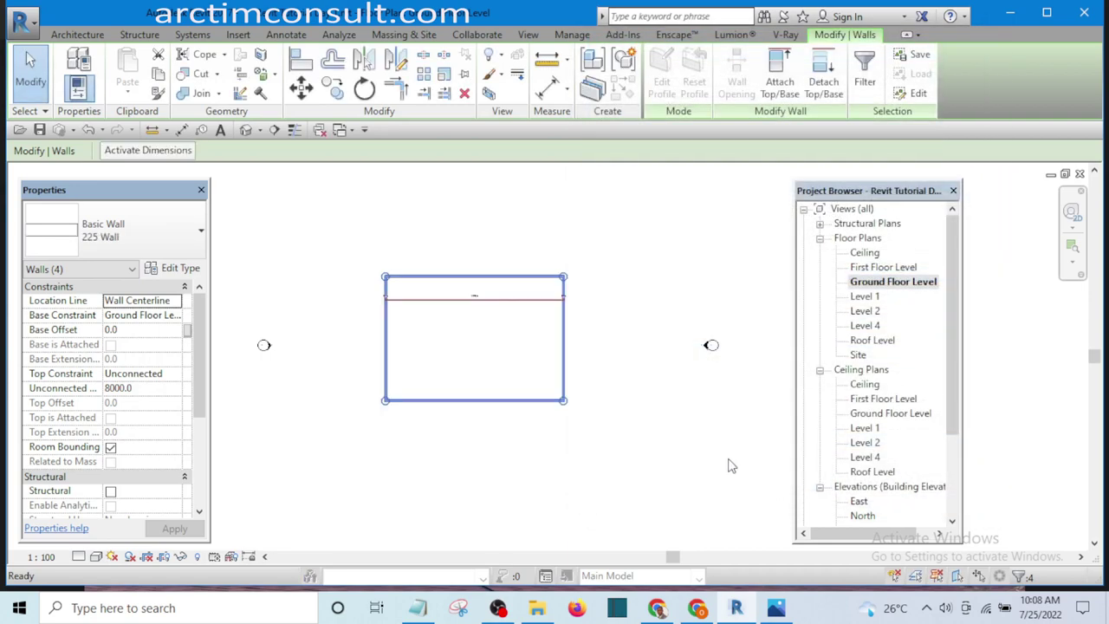
click(667, 408)
Step: Examine the thickness dimensions at both ends of the Ground Floor Level dimension string and check the side wall's type
scroll(372, 303, up, 5)
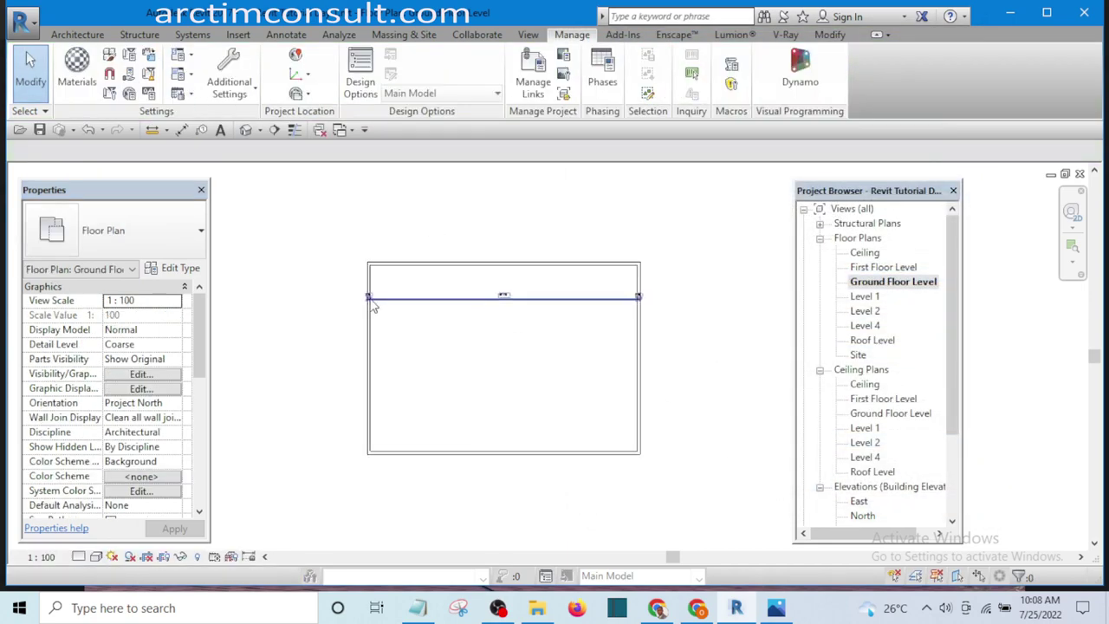
scroll(387, 321, up, 2)
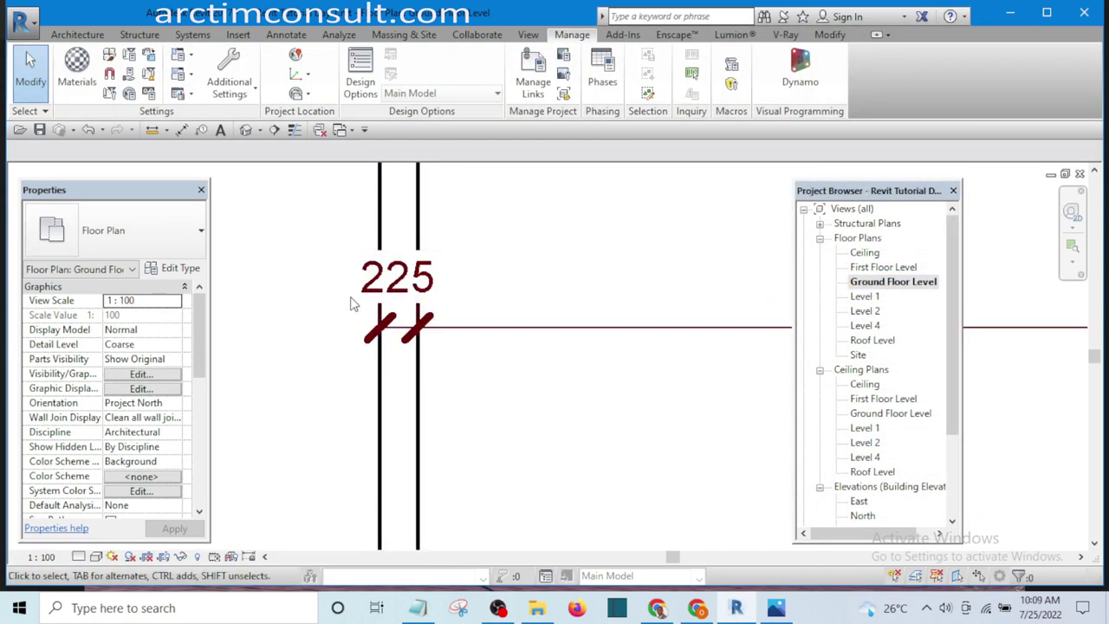
scroll(401, 345, up, 1)
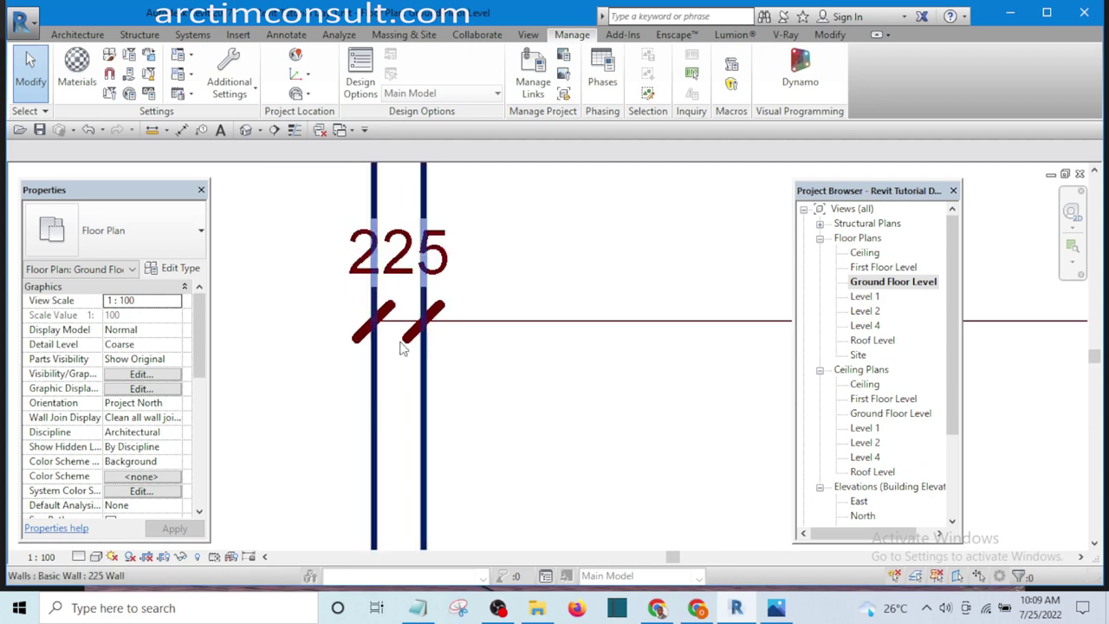
scroll(440, 354, down, 1)
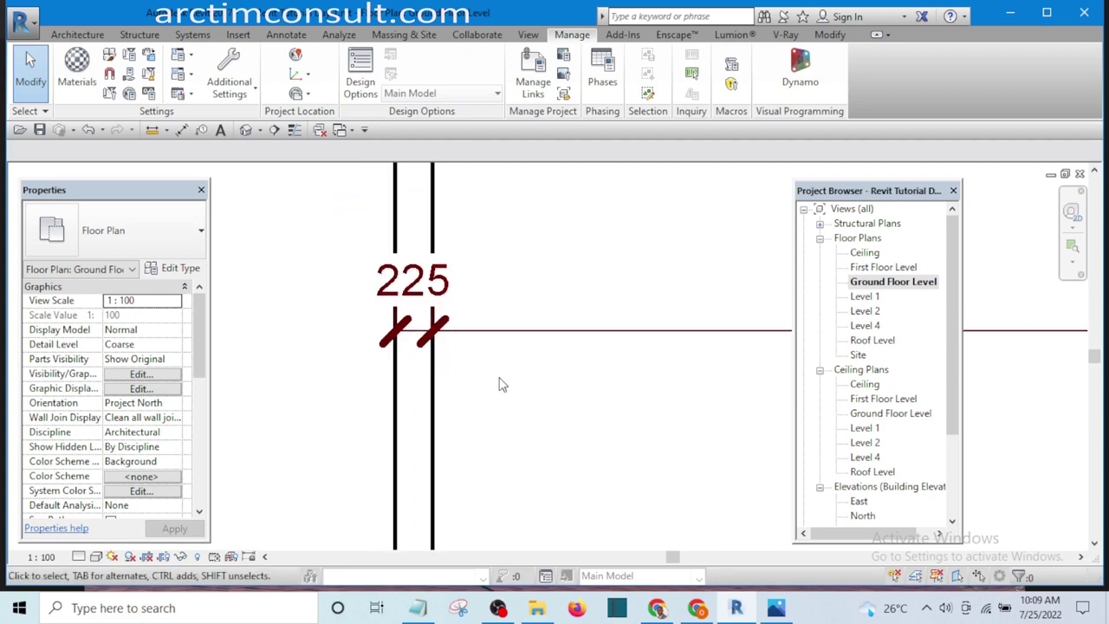
scroll(422, 370, down, 5)
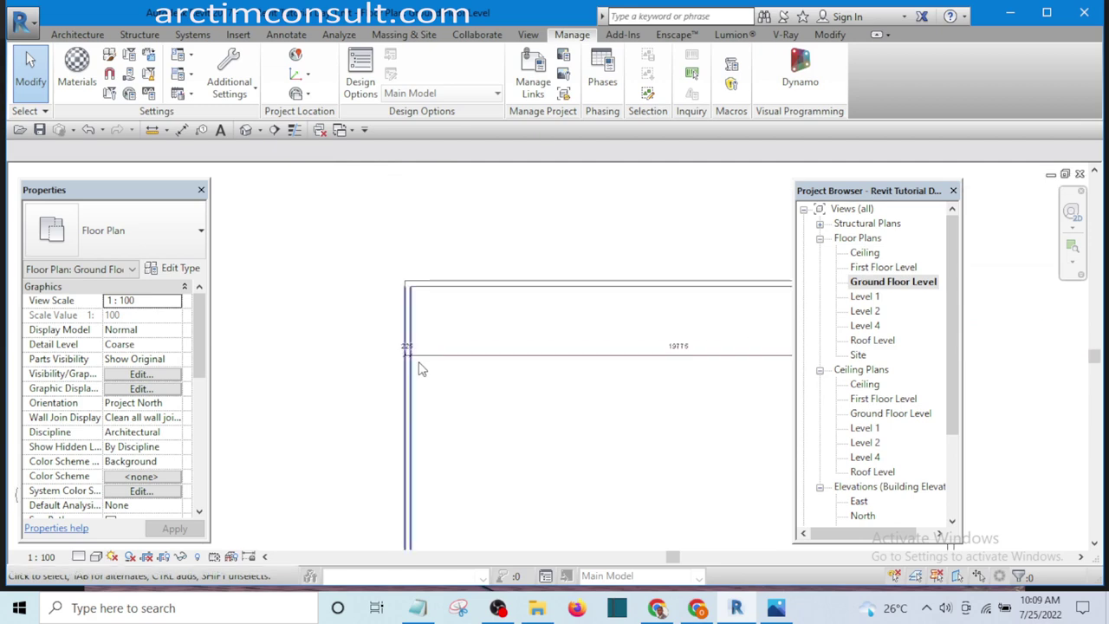
scroll(389, 322, down, 4)
scroll(363, 292, up, 4)
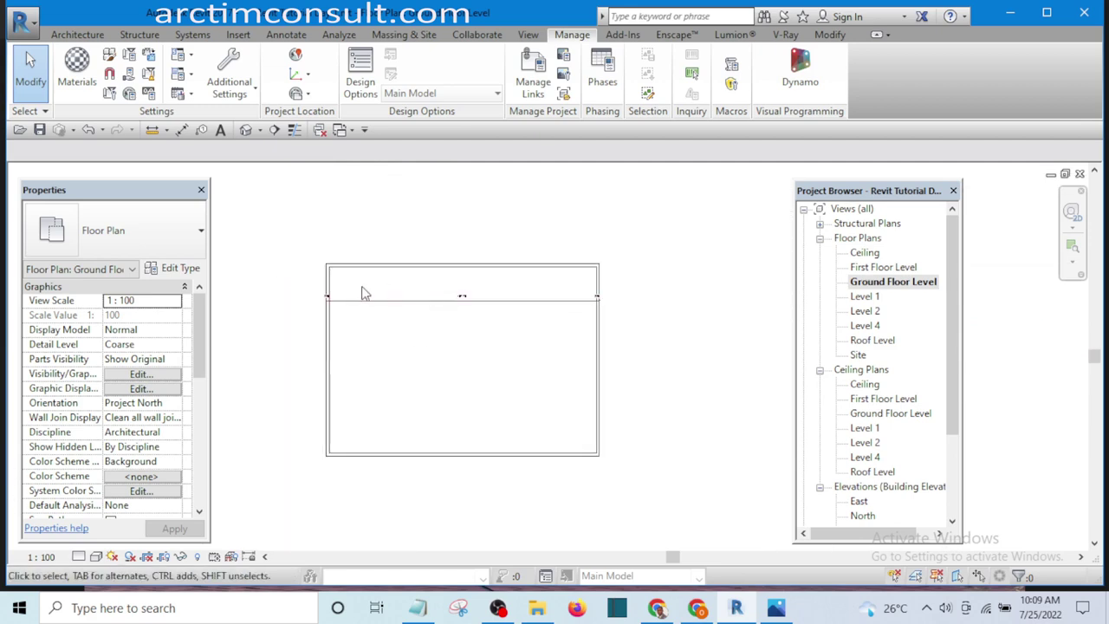
scroll(313, 310, up, 2)
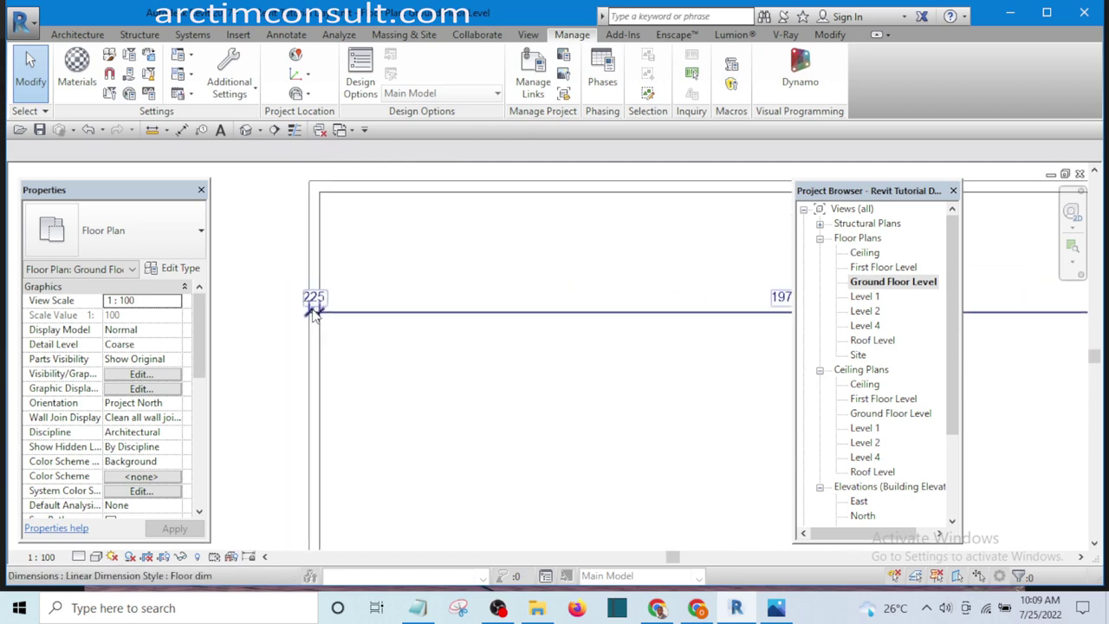
click(322, 377)
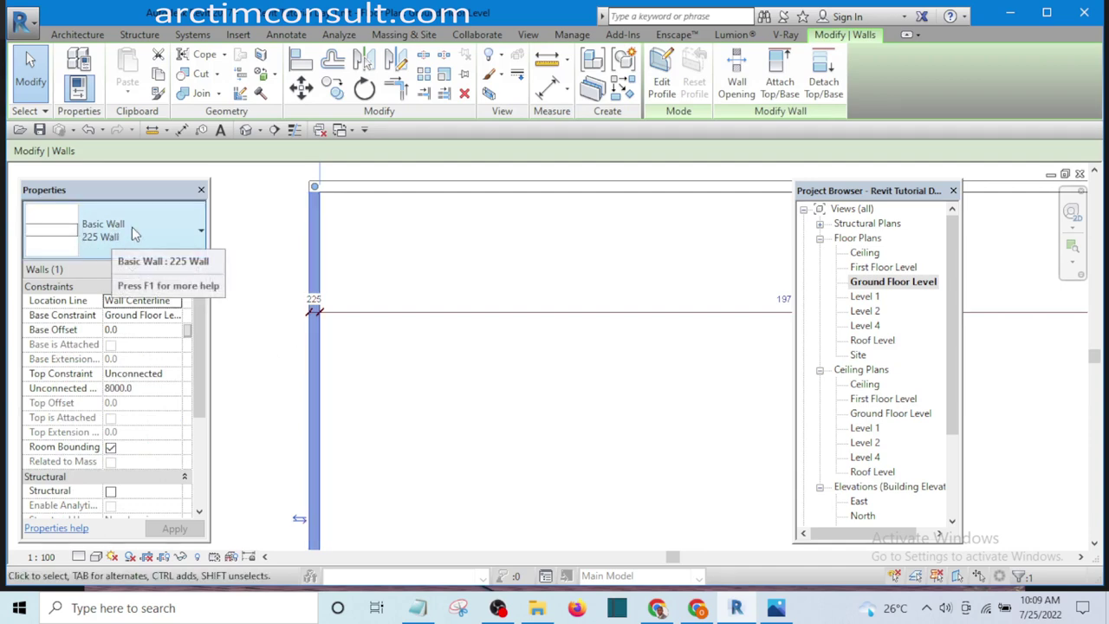
scroll(490, 372, down, 3)
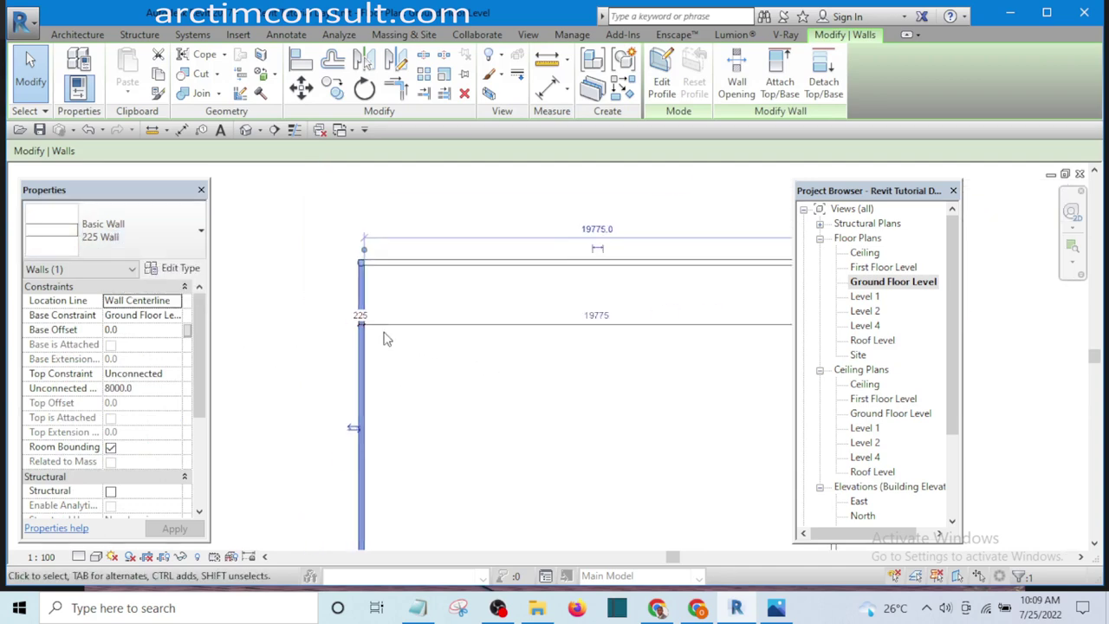
scroll(497, 366, up, 1)
scroll(633, 327, right, 2)
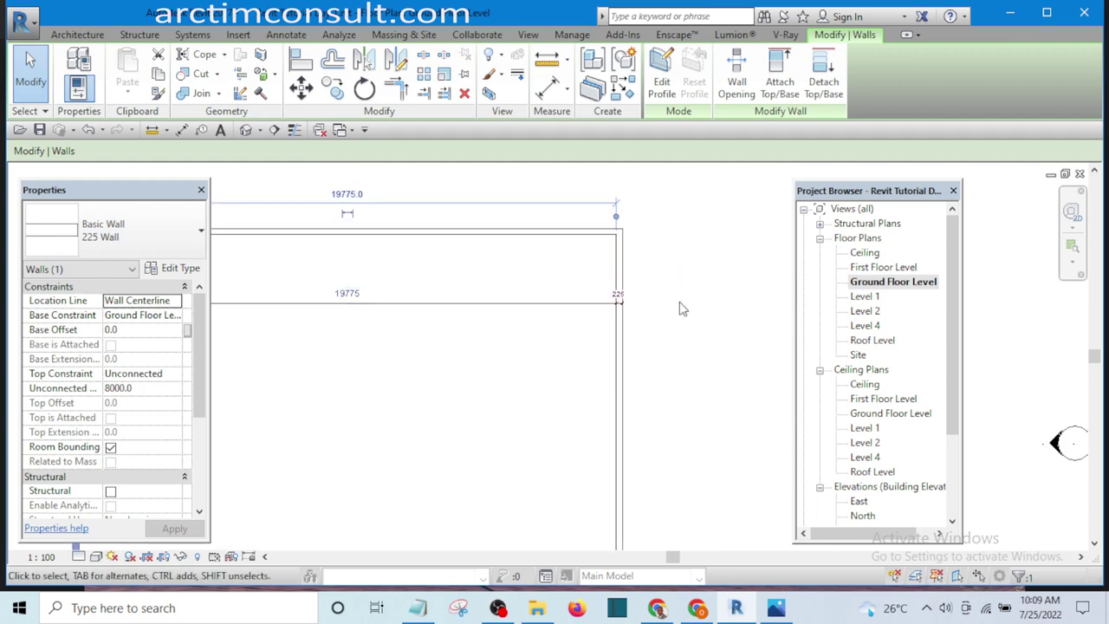
scroll(684, 311, down, 1)
scroll(611, 338, up, 1)
scroll(609, 346, up, 2)
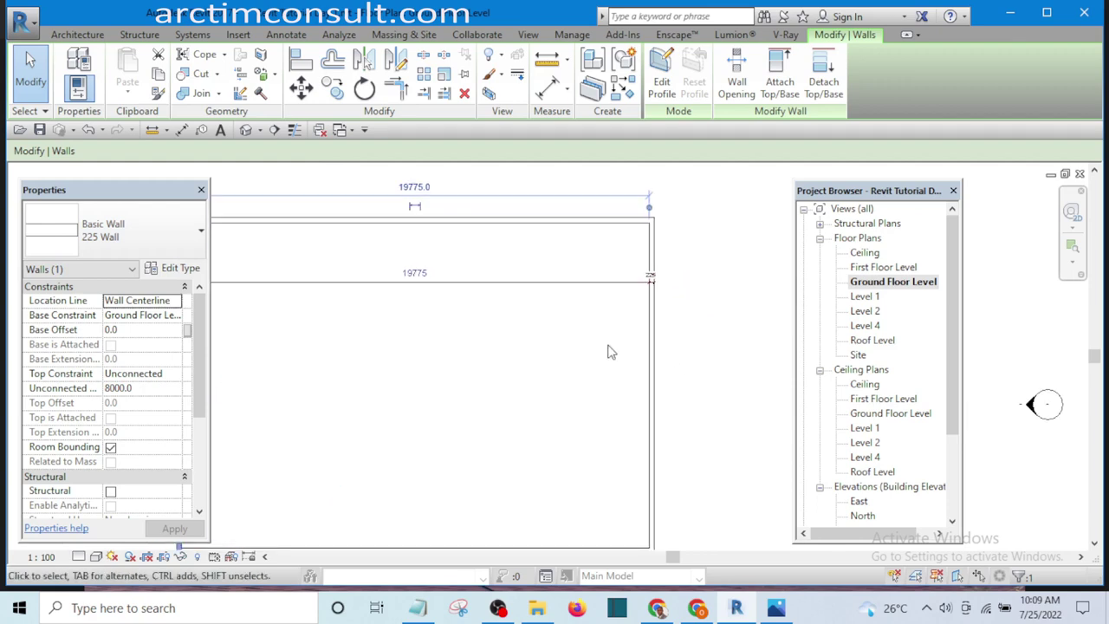
scroll(627, 338, down, 2)
scroll(609, 346, down, 1)
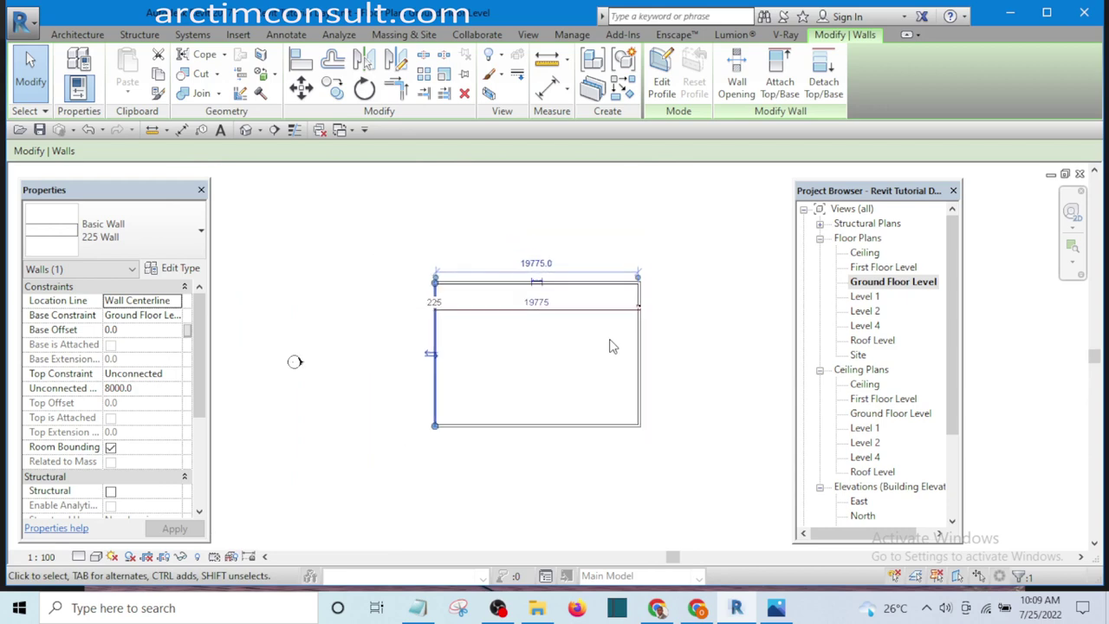
click(700, 366)
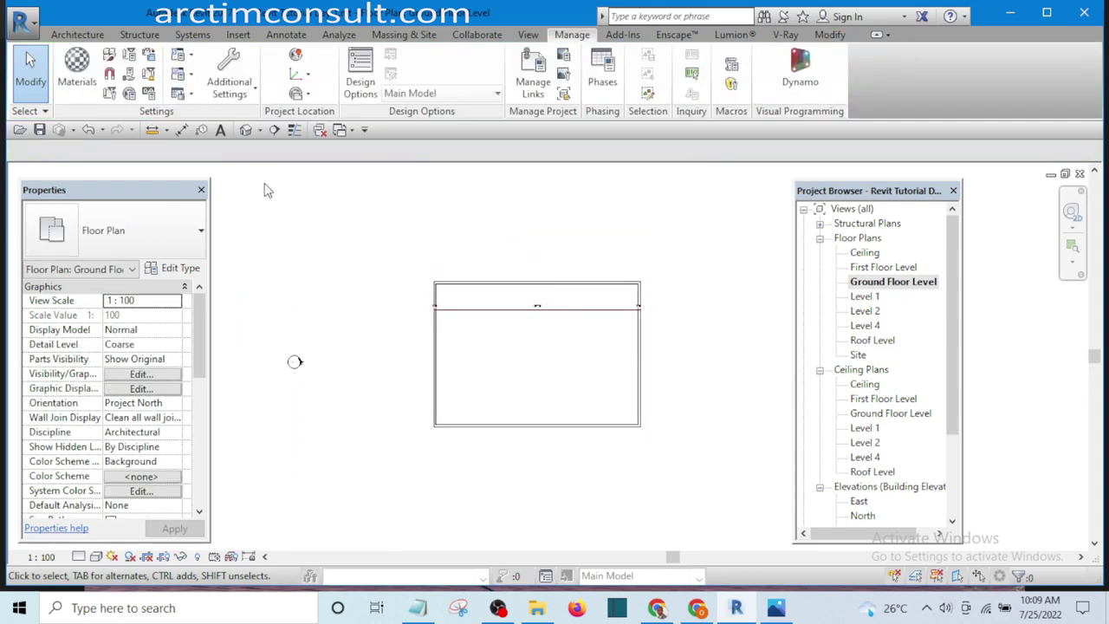
Step: Open the default 3D view and orbit around the four walls to view them from the front
click(246, 130)
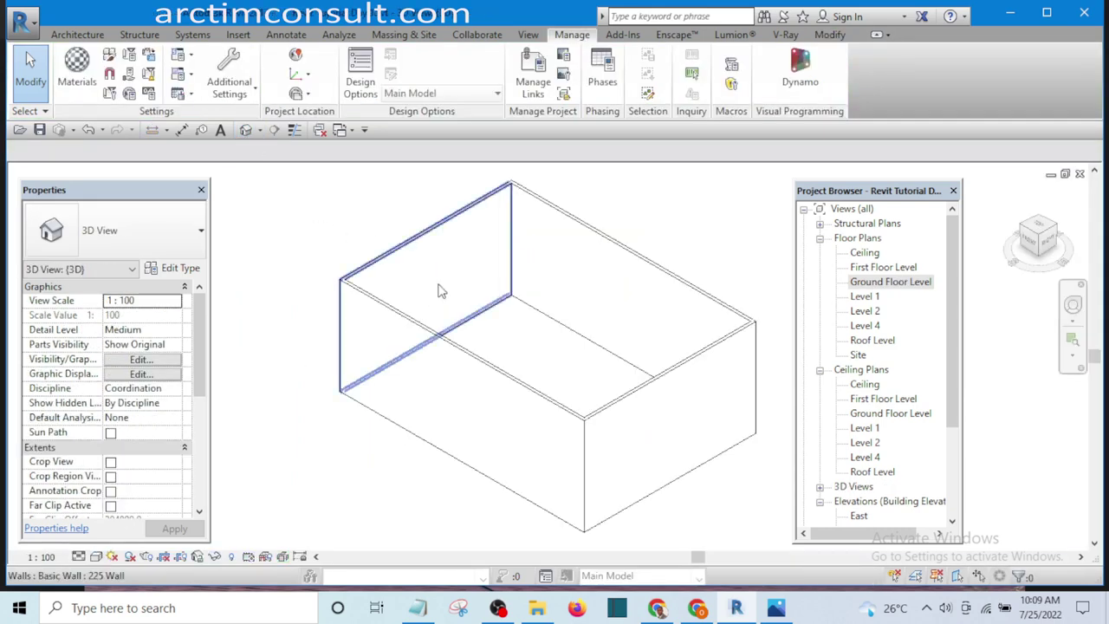
scroll(549, 381, down, 3)
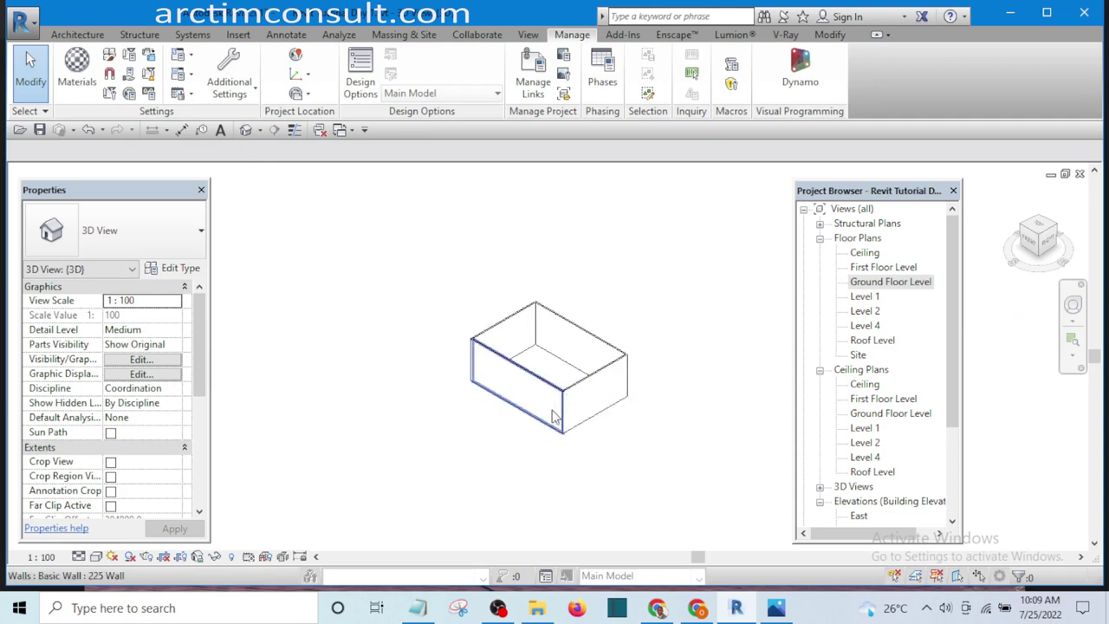
shift+middle_drag(541, 426, 663, 348)
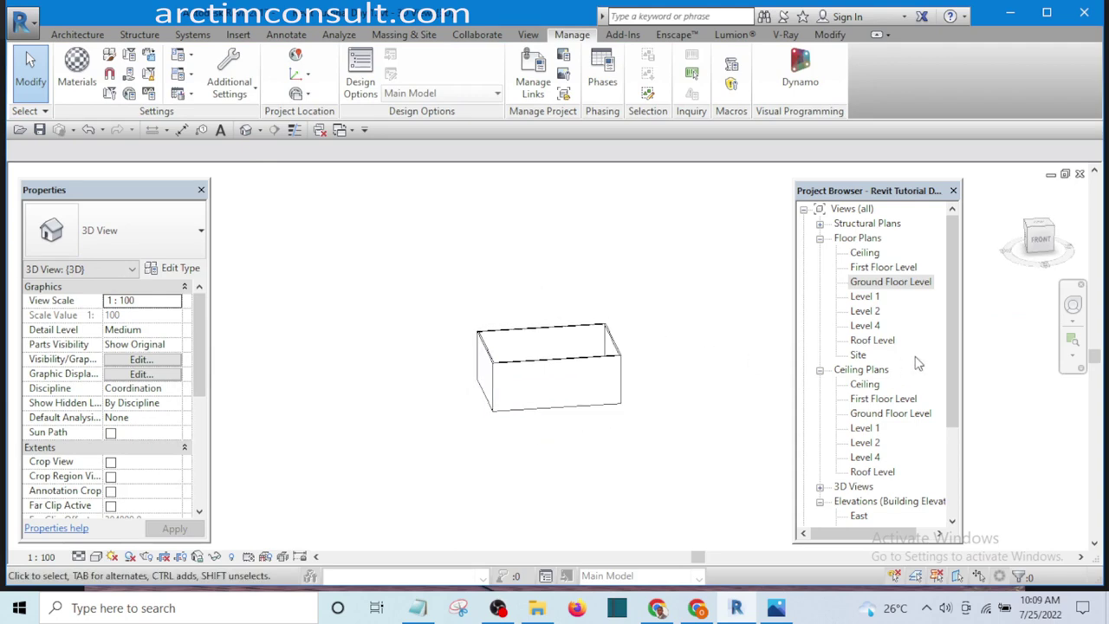
Step: Open the South elevation and examine where the walls' base and top sit relative to the levels
drag(952, 345, 960, 457)
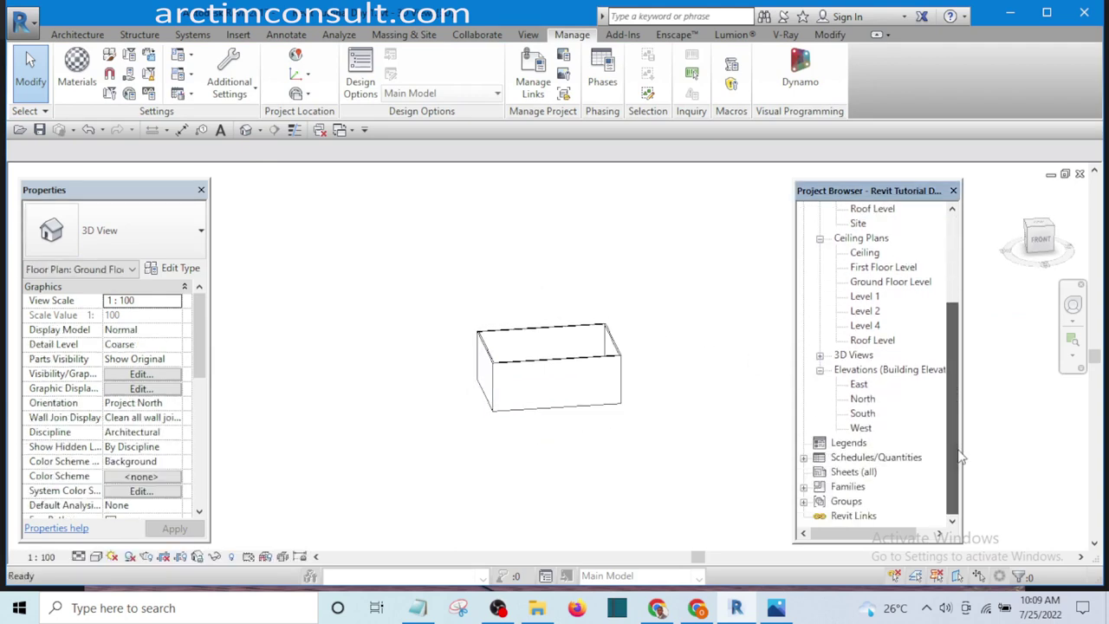
double_click(863, 413)
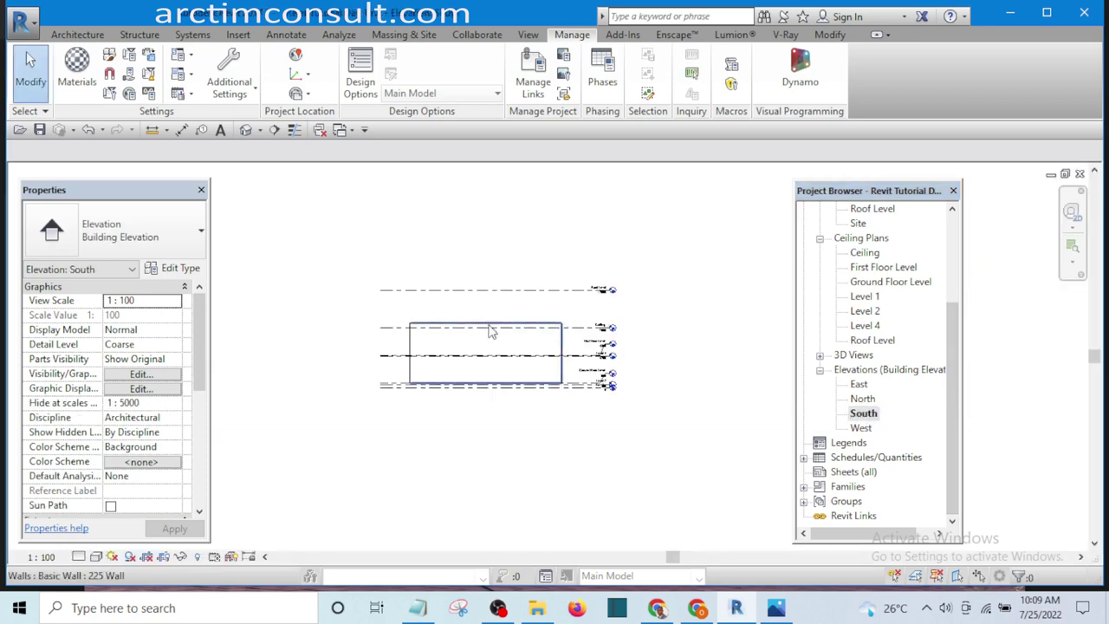
scroll(502, 346, up, 4)
scroll(555, 381, down, 2)
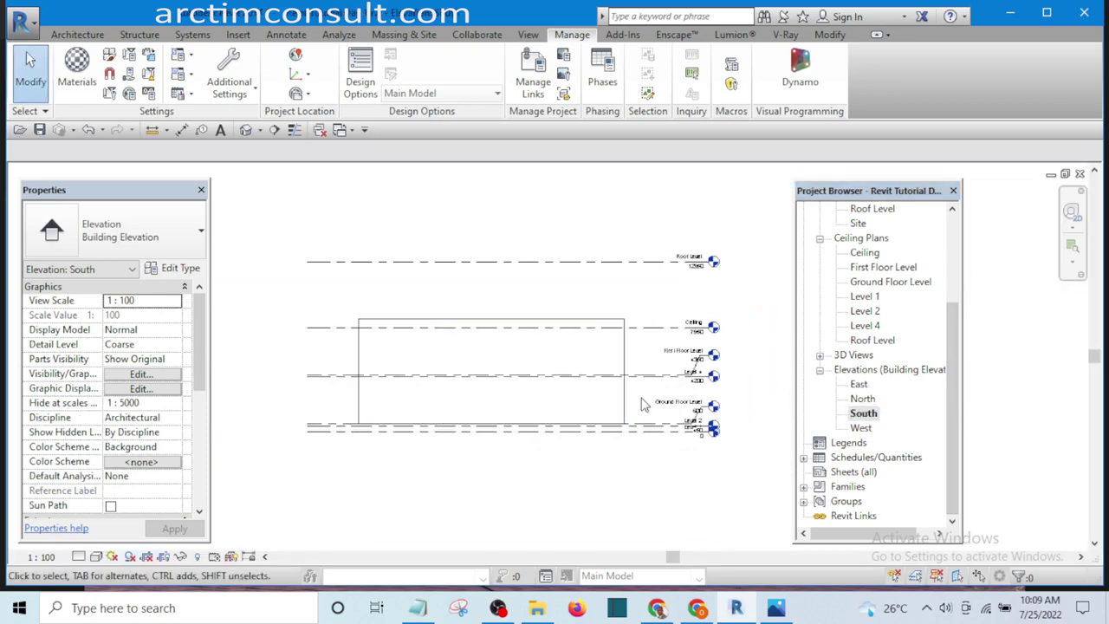
scroll(637, 363, up, 3)
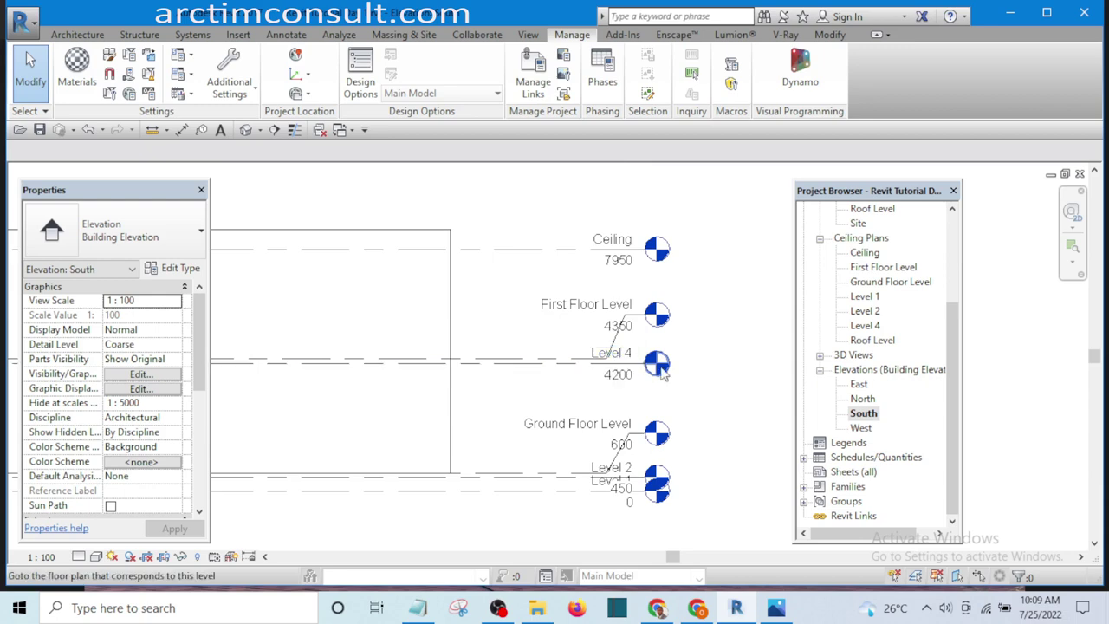
scroll(637, 362, down, 4)
scroll(448, 351, up, 3)
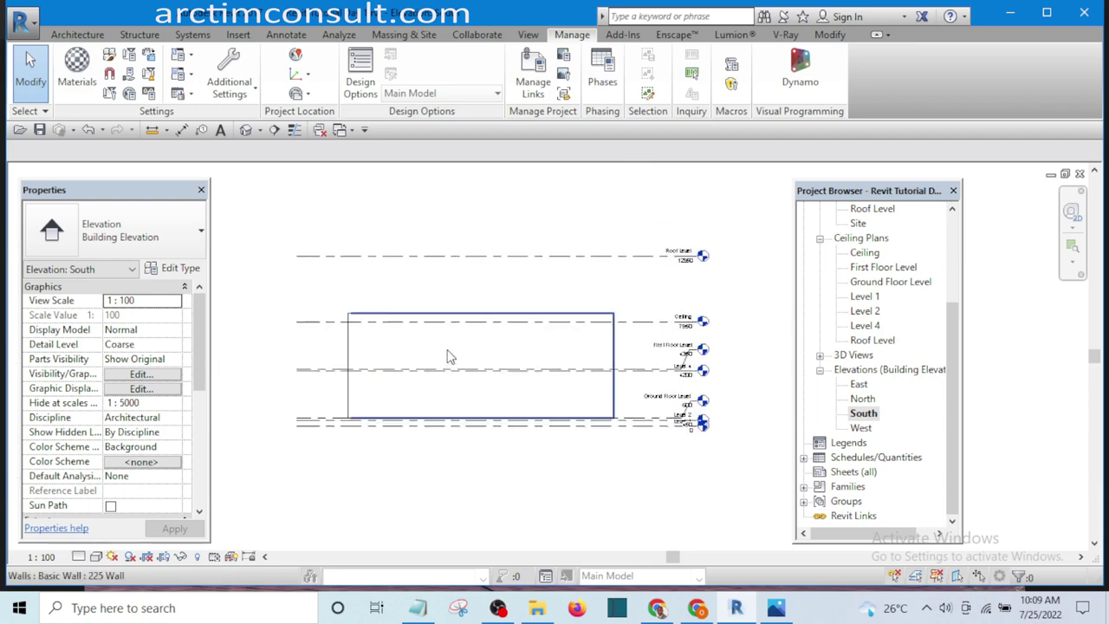
scroll(450, 362, down, 2)
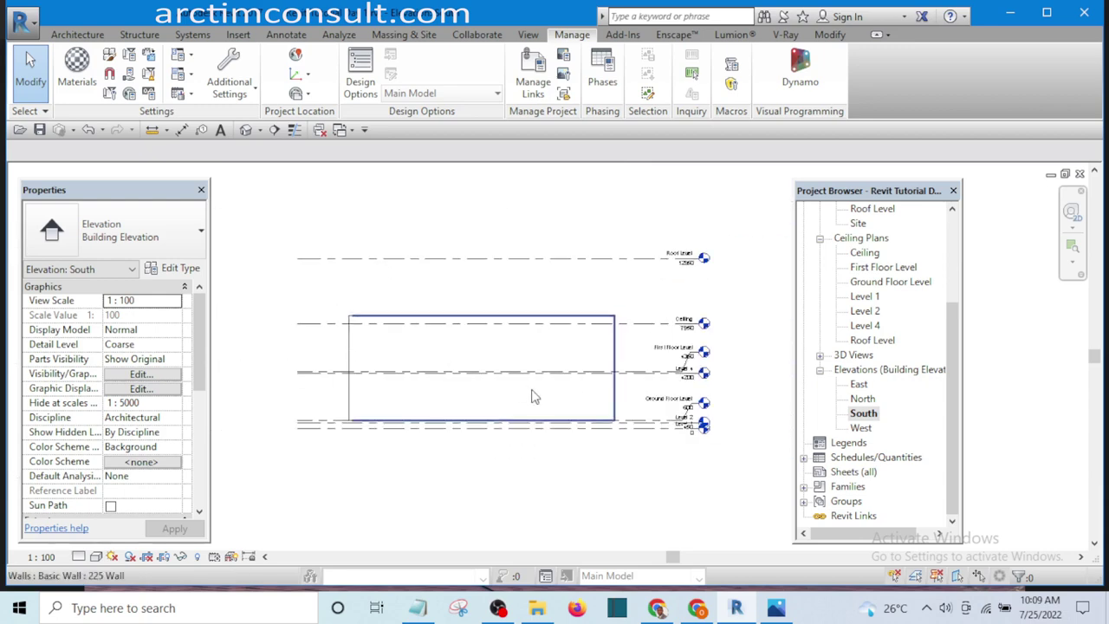
scroll(532, 391, up, 2)
scroll(299, 415, up, 2)
scroll(291, 431, up, 1)
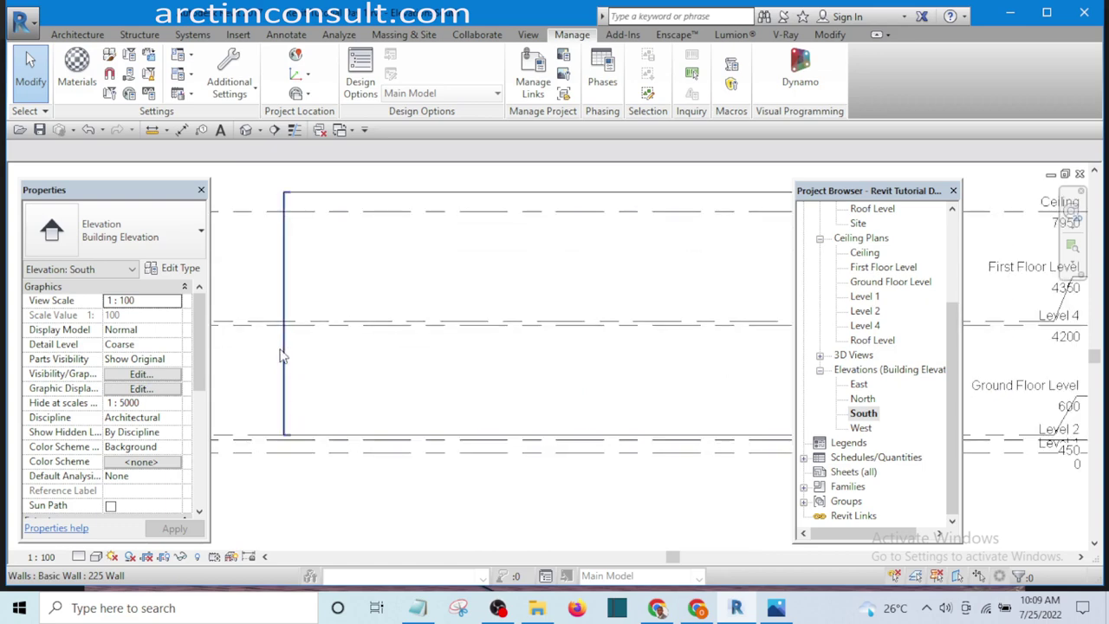
scroll(302, 443, down, 3)
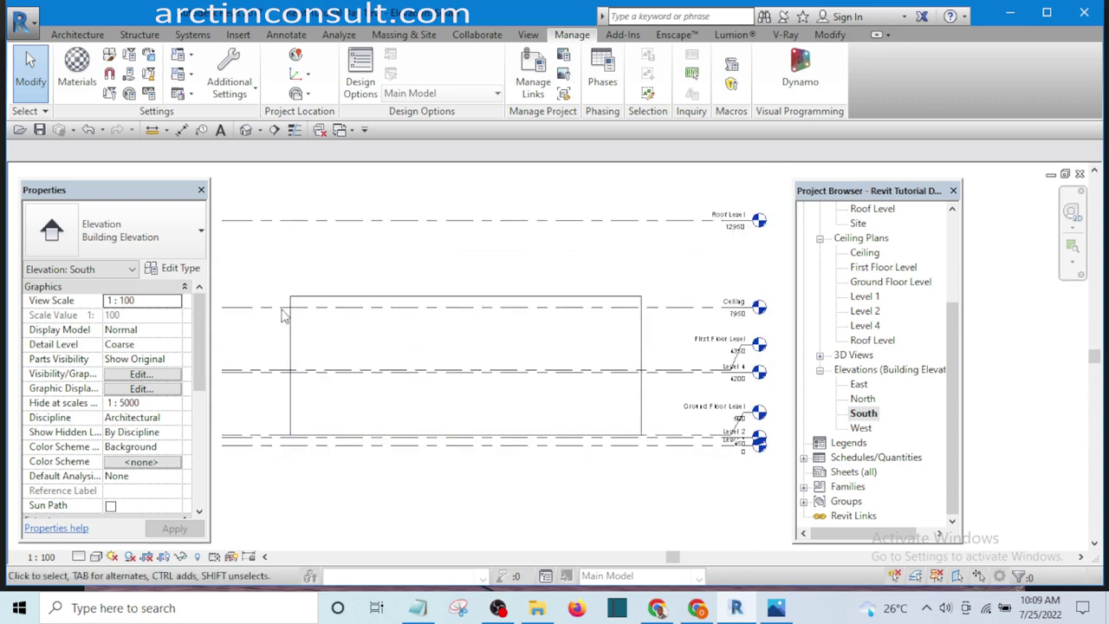
scroll(581, 445, down, 1)
scroll(344, 325, up, 2)
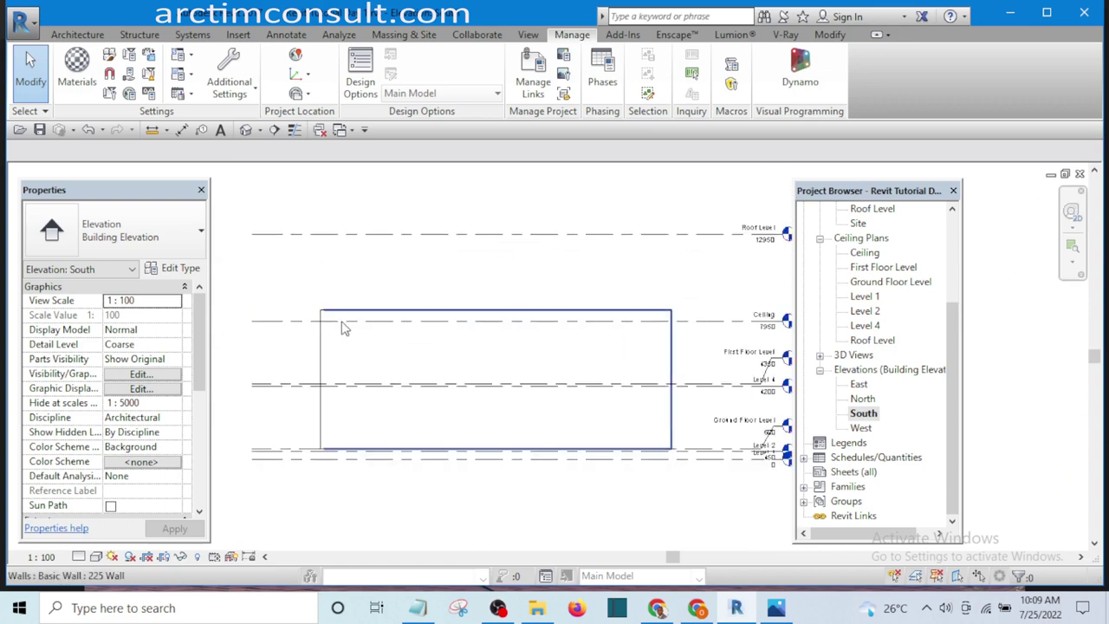
scroll(329, 336, down, 3)
scroll(327, 356, up, 2)
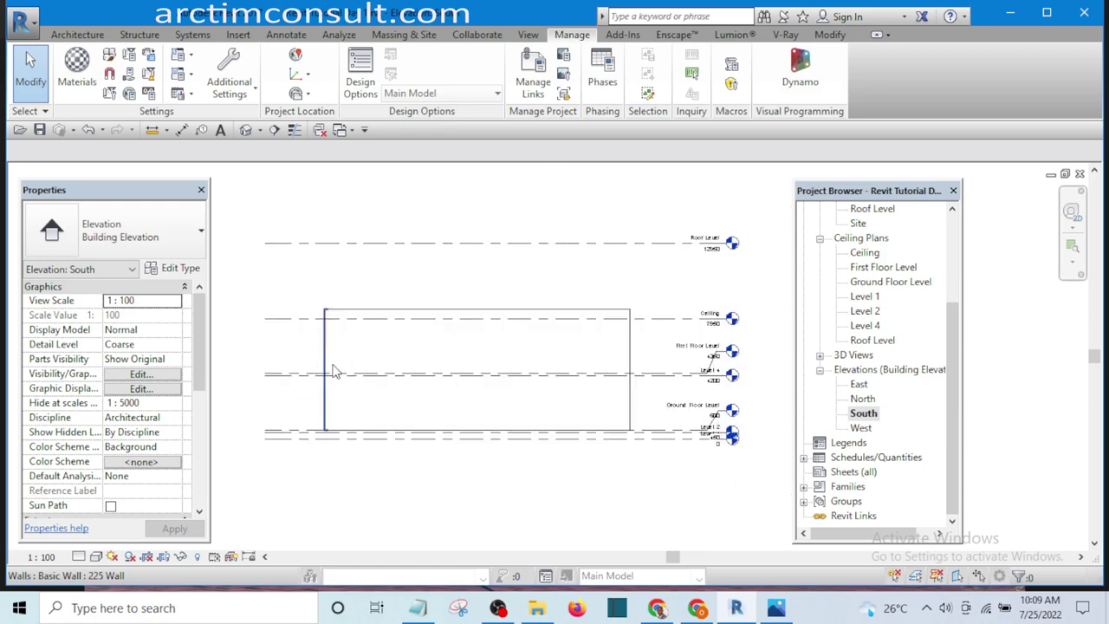
scroll(372, 381, down, 3)
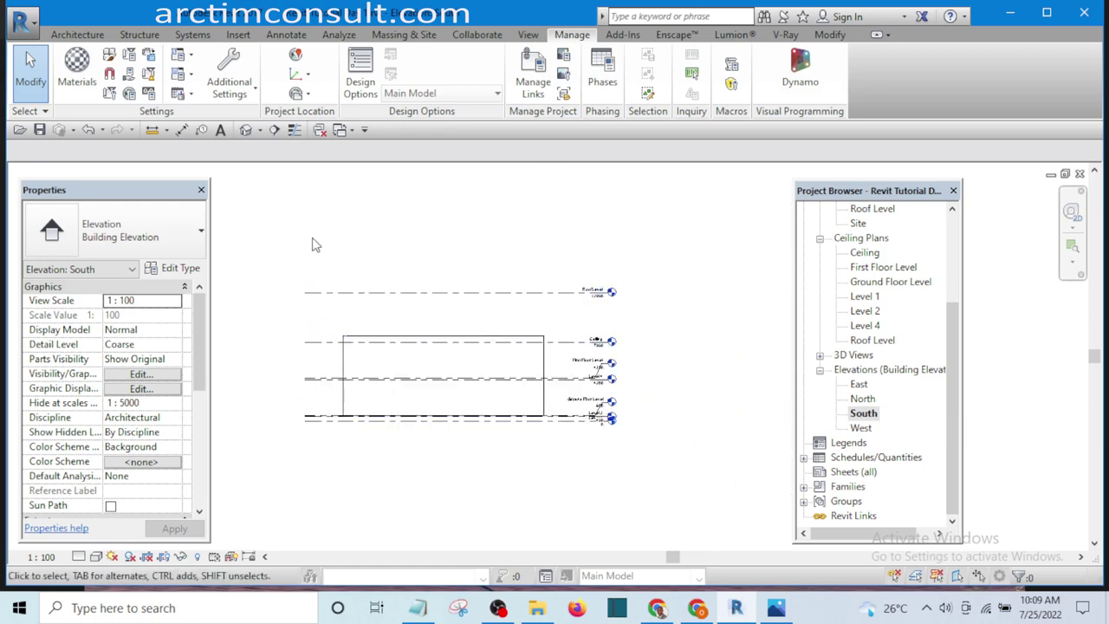
Step: Select all four walls in the South elevation and set their Base Constraint to Level 1
drag(311, 237, 549, 485)
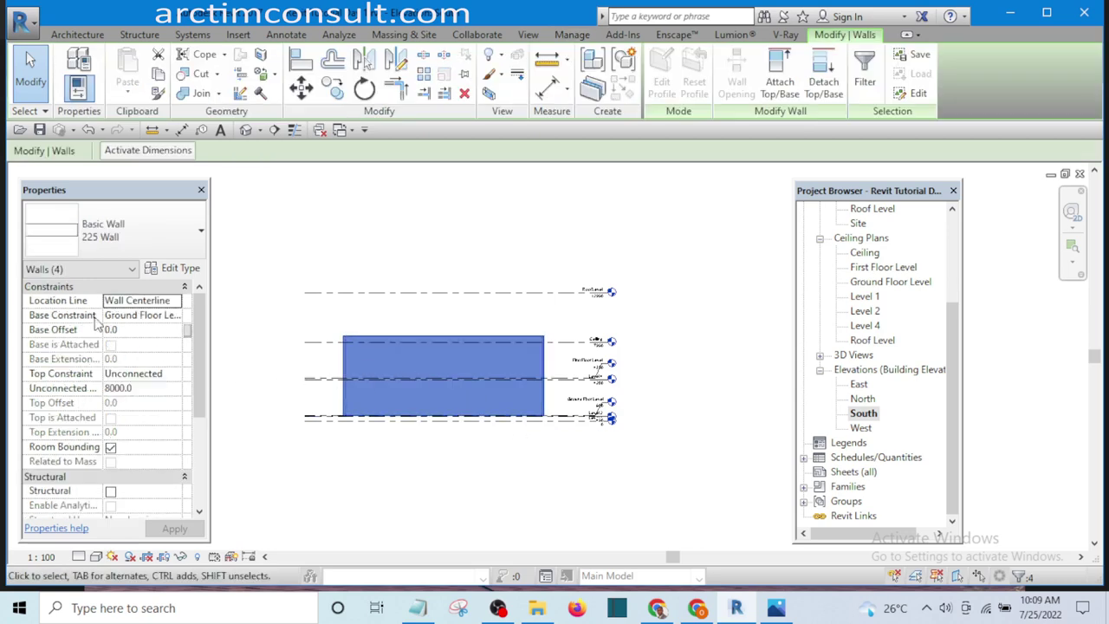
click(175, 318)
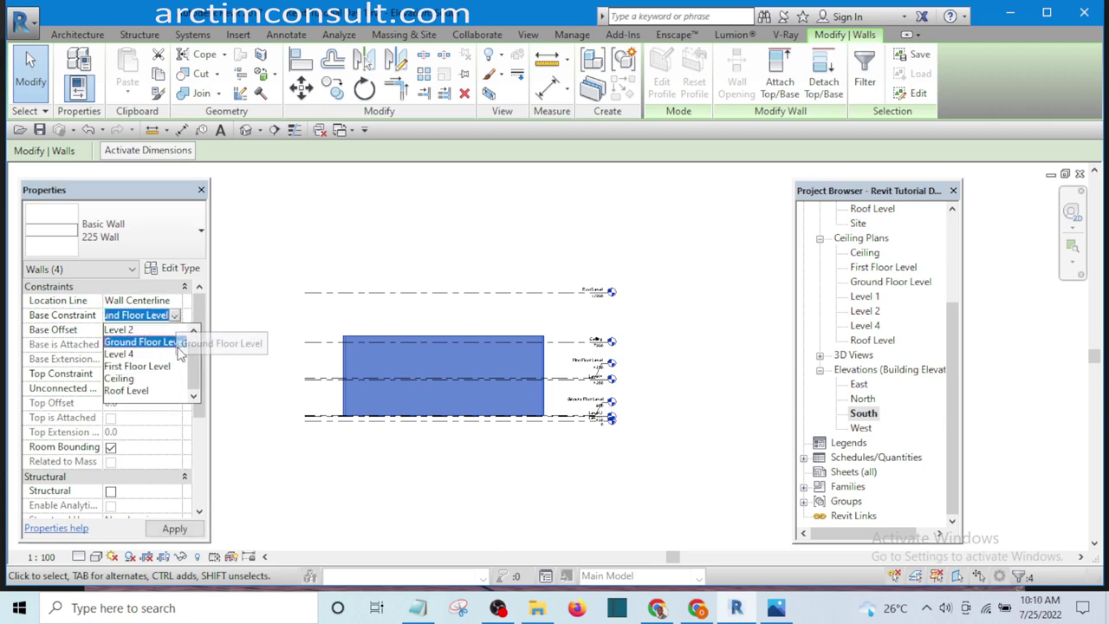
scroll(132, 342, up, 1)
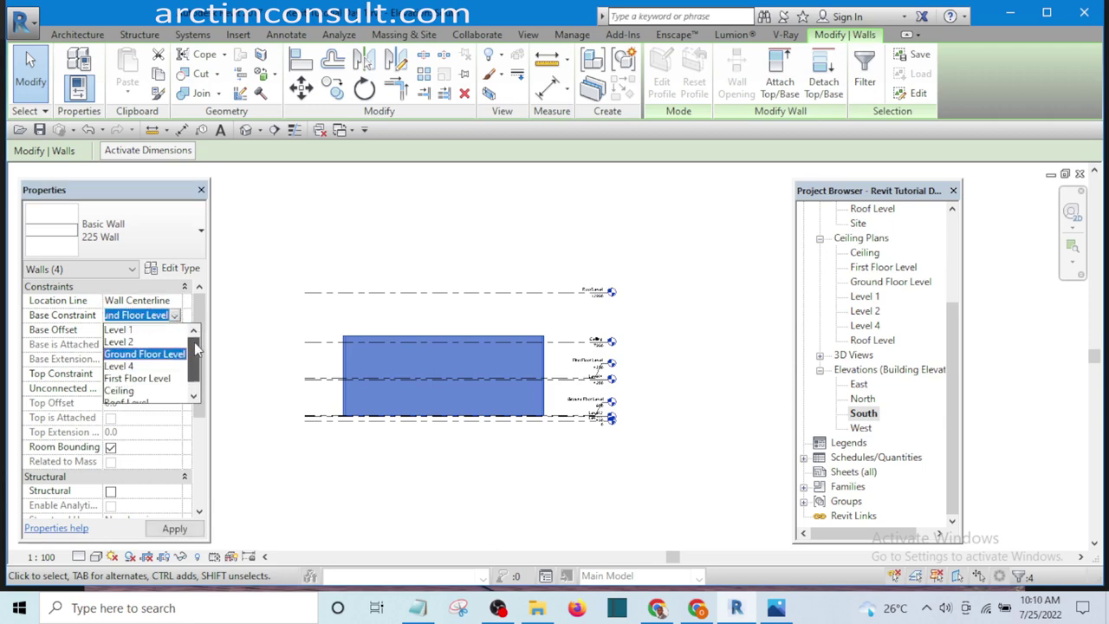
click(125, 330)
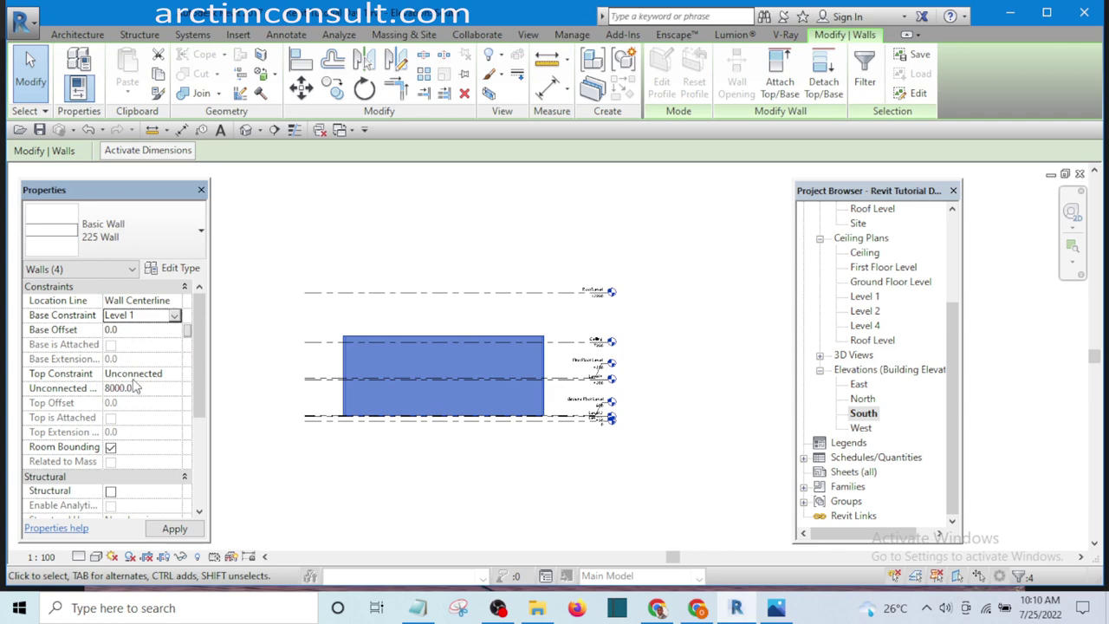
Step: Set the four selected walls' Top Constraint to Up to level: Level 4 and apply the constraint changes
click(177, 377)
click(175, 373)
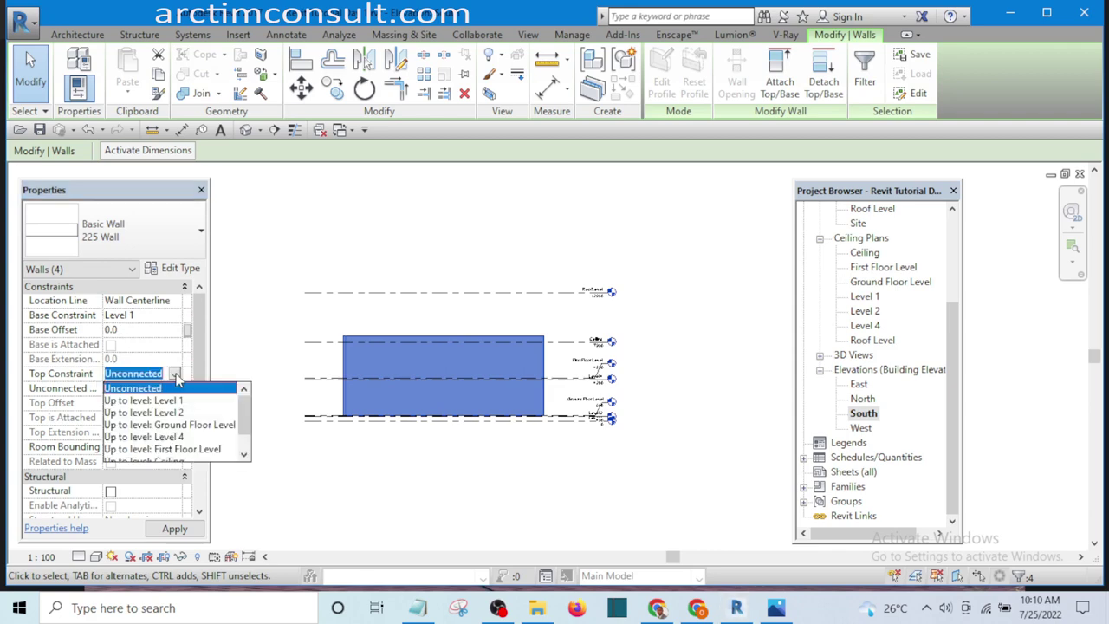
click(169, 438)
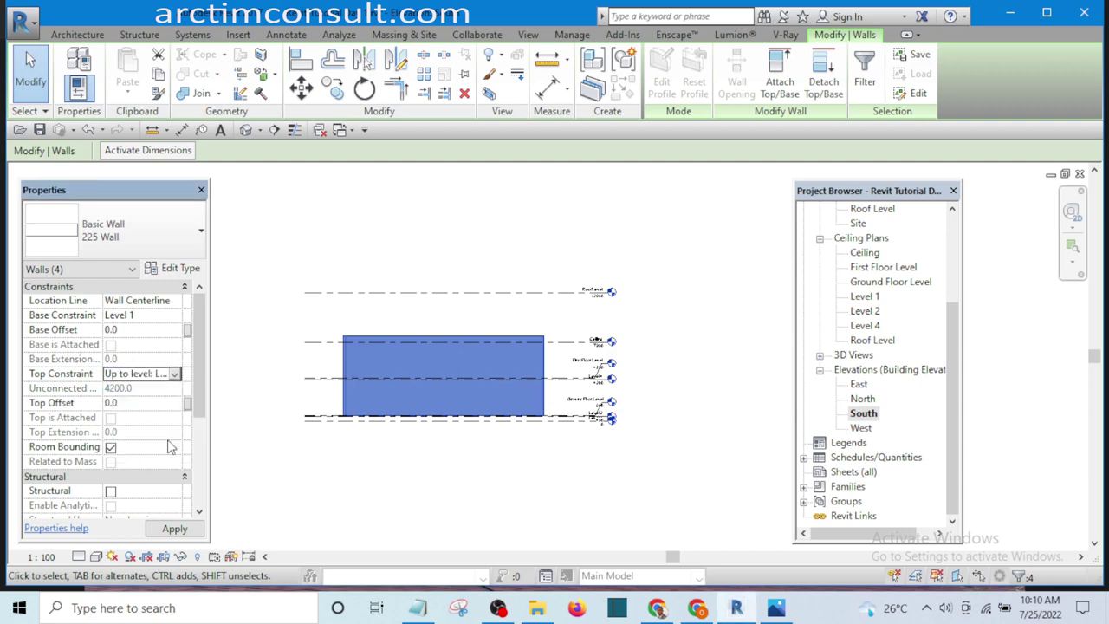
click(173, 528)
click(418, 483)
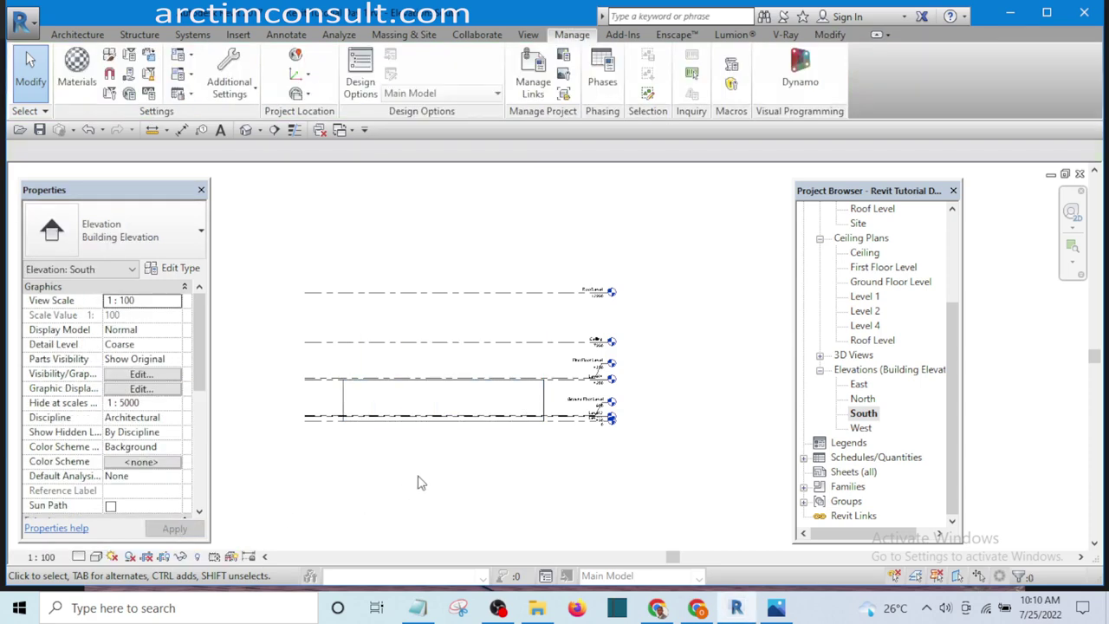
Step: Examine in the South elevation how the walls' top and base line up with Level 4, First Floor Level and the lower levels
scroll(548, 383, up, 8)
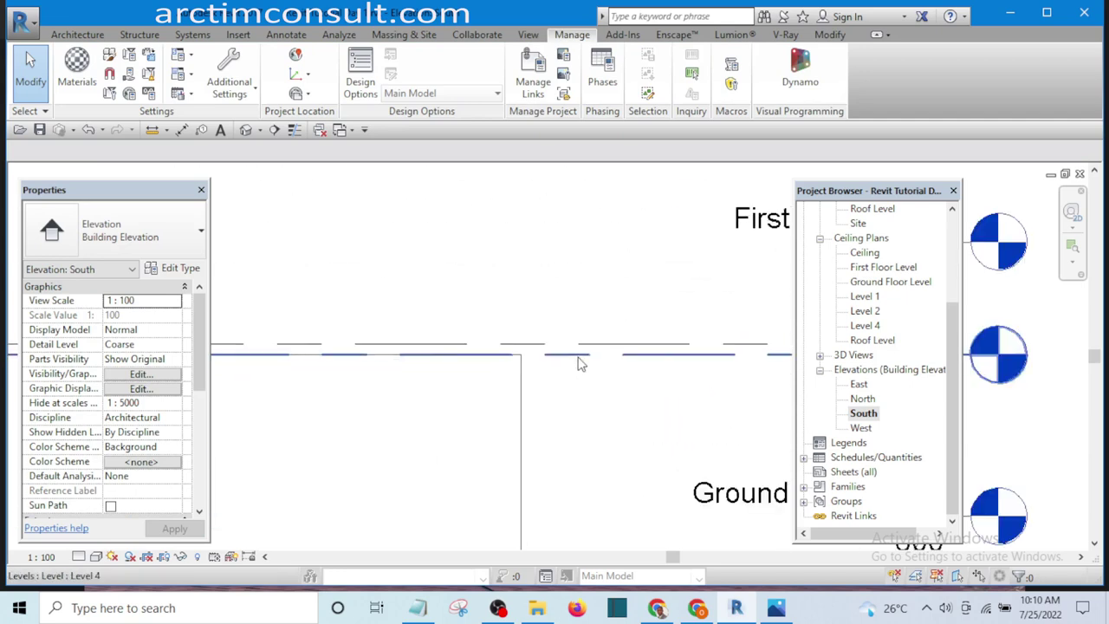
scroll(578, 364, down, 8)
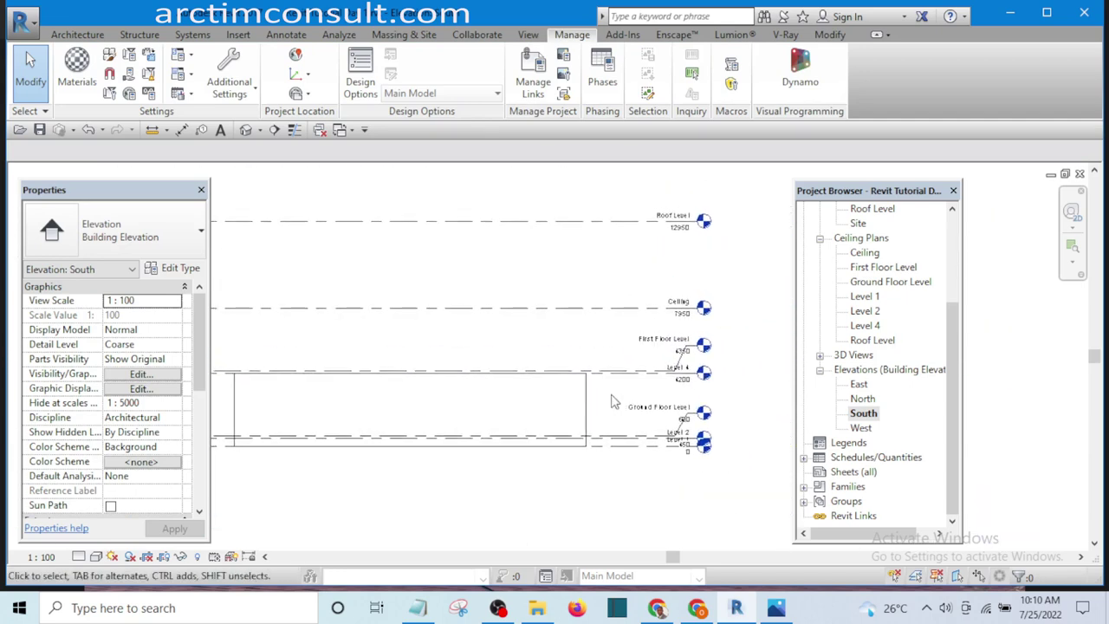
scroll(576, 390, up, 2)
scroll(446, 397, down, 2)
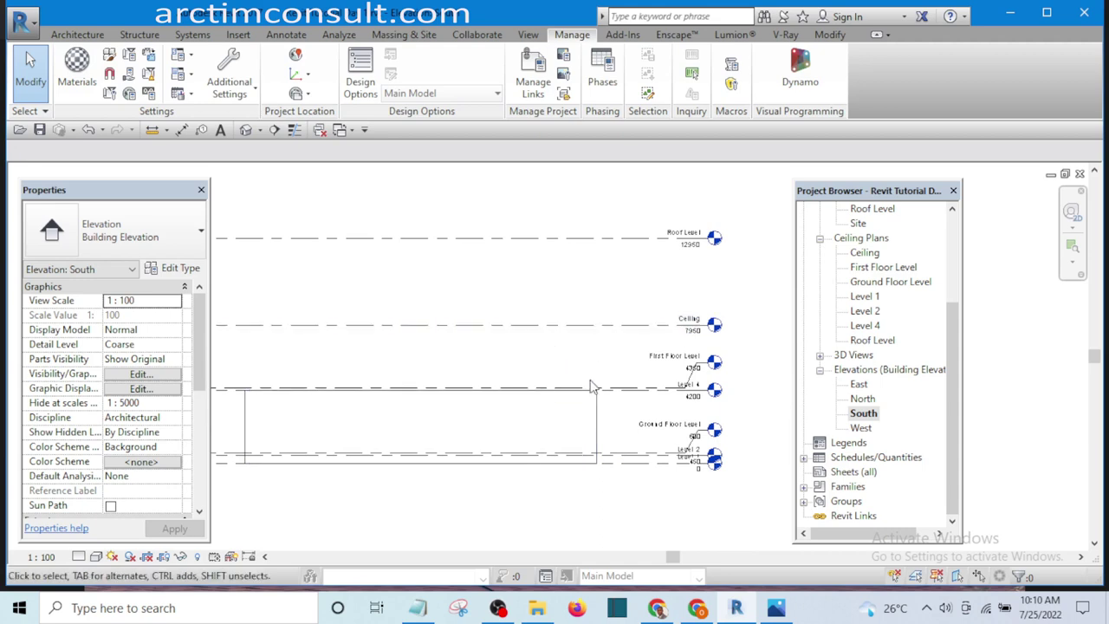
scroll(580, 377, down, 1)
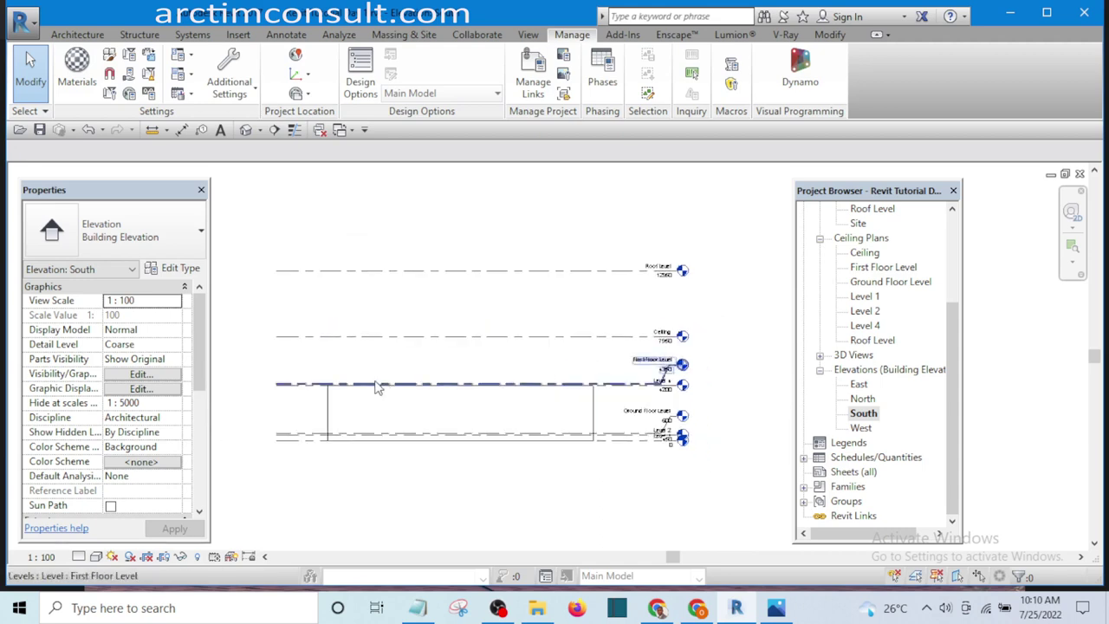
scroll(362, 395, up, 1)
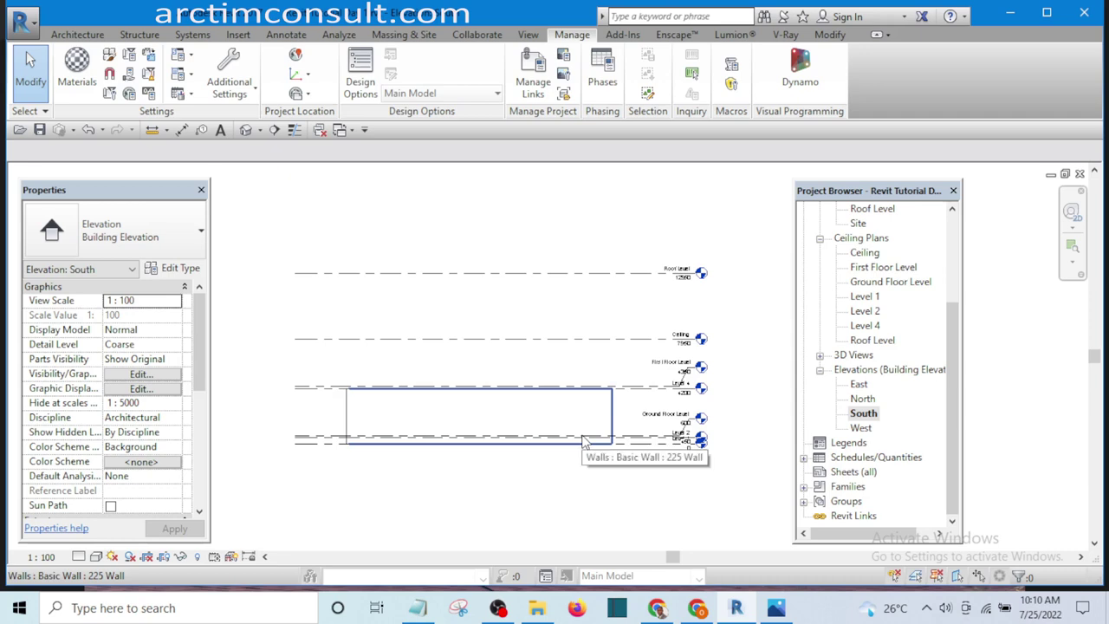
scroll(366, 389, up, 2)
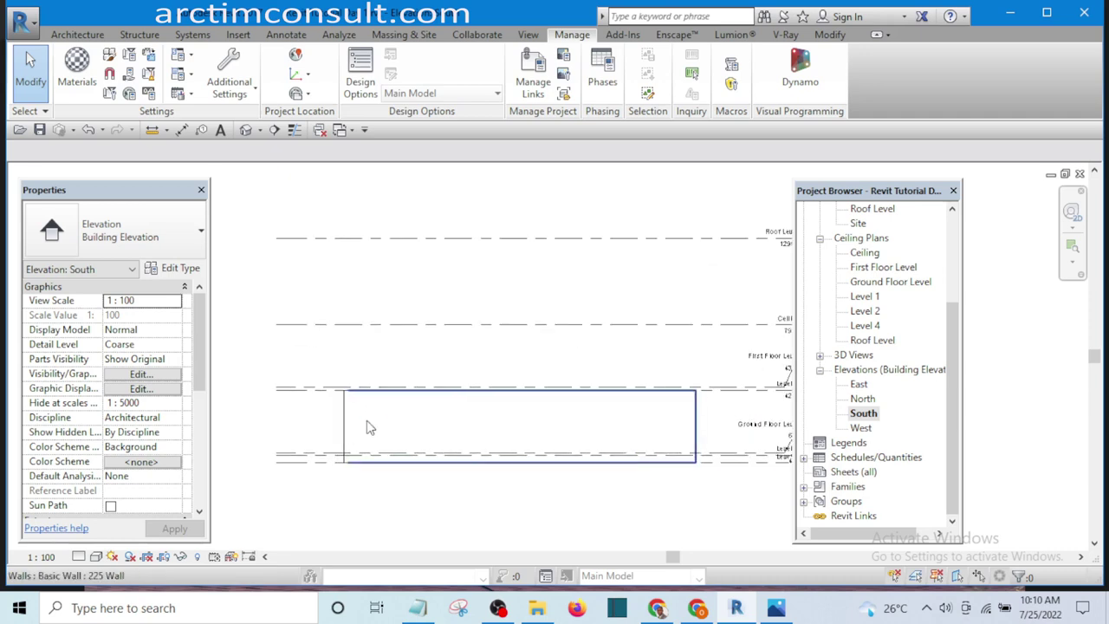
scroll(390, 431, up, 1)
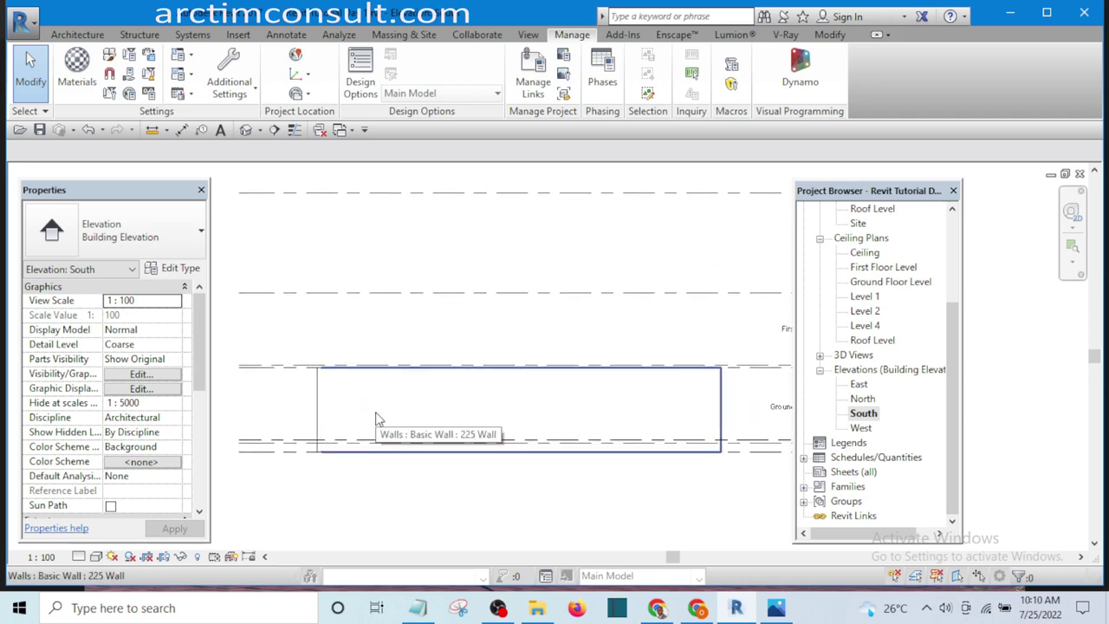